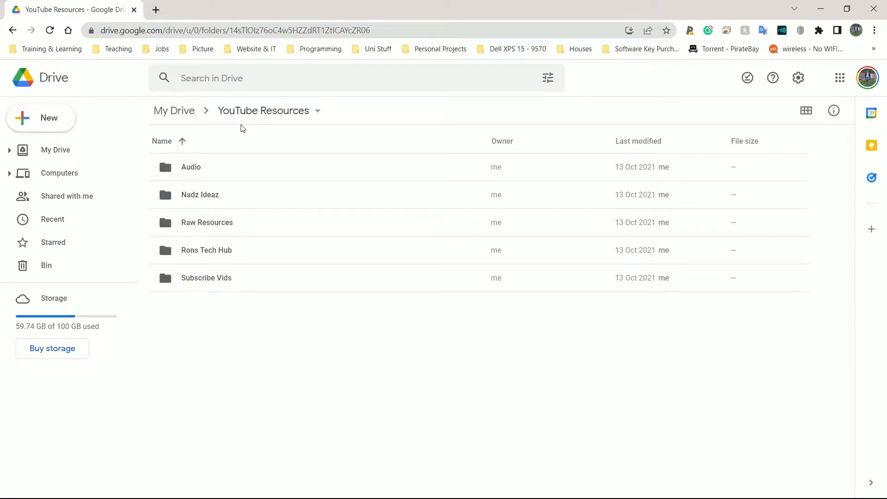
{"action": "left_click", "coordinate": [45, 118]}
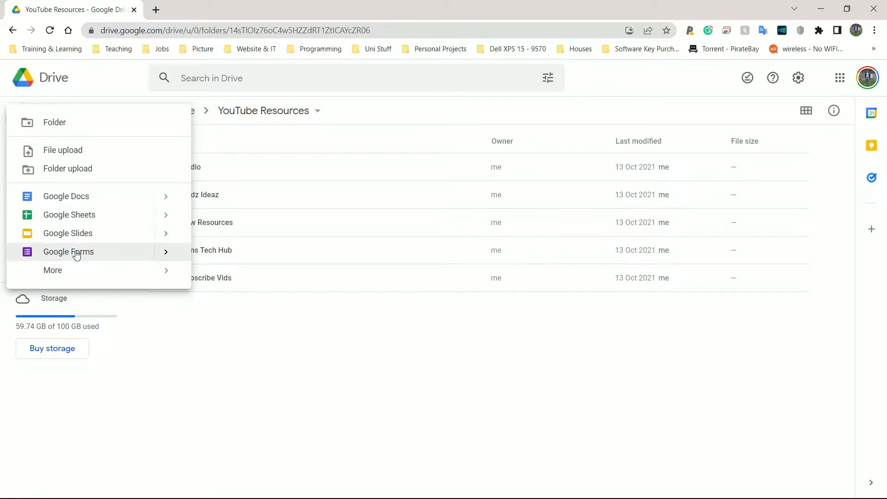
{"action": "mouse_move", "coordinate": [60, 274]}
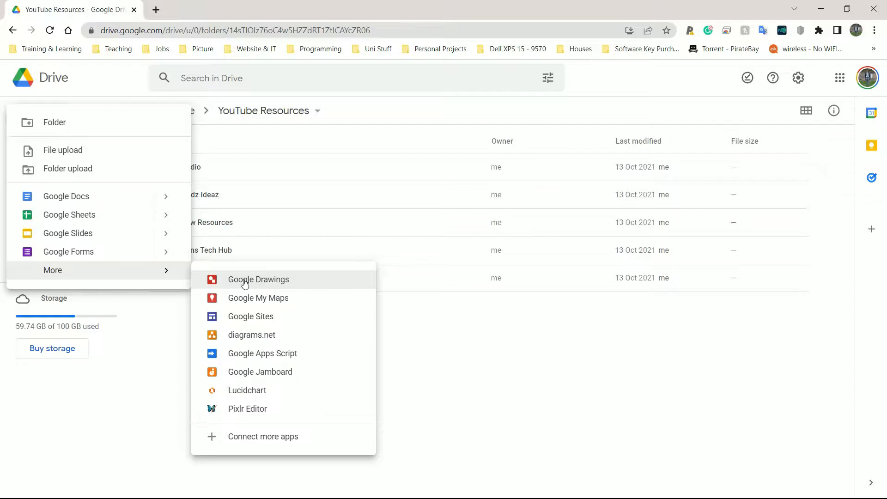
{"action": "left_click", "coordinate": [554, 372]}
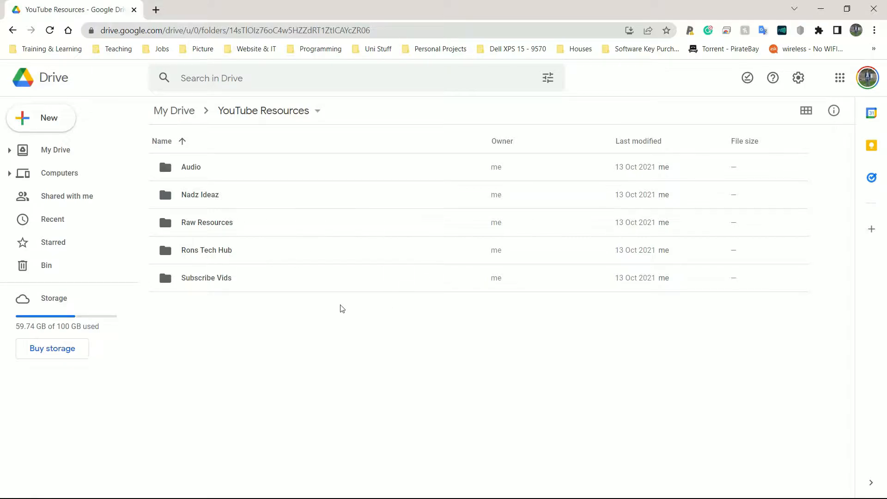
Create a new Google Drawings file in the YouTube Resources folder and name it Banner V1
{"action": "left_click", "coordinate": [24, 119]}
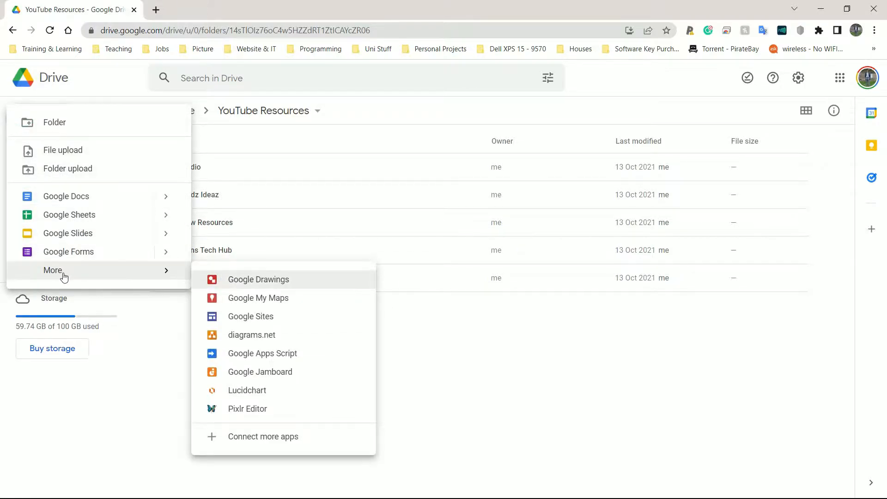
{"action": "left_click", "coordinate": [276, 287]}
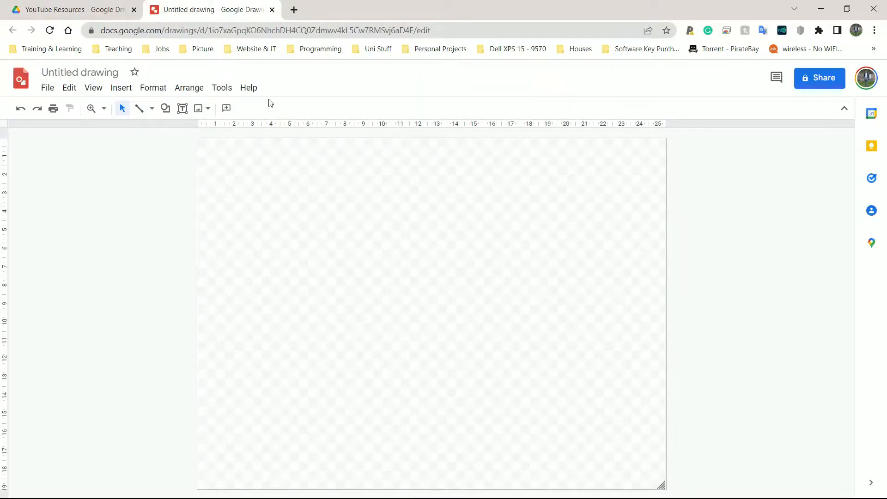
{"action": "left_click", "coordinate": [294, 212]}
{"action": "left_click", "coordinate": [81, 72]}
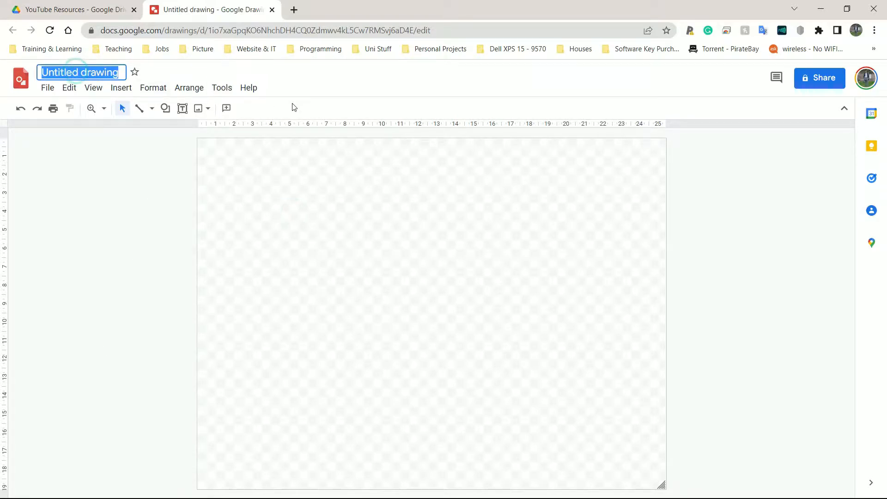
{"action": "type", "text": "Banner V1"}
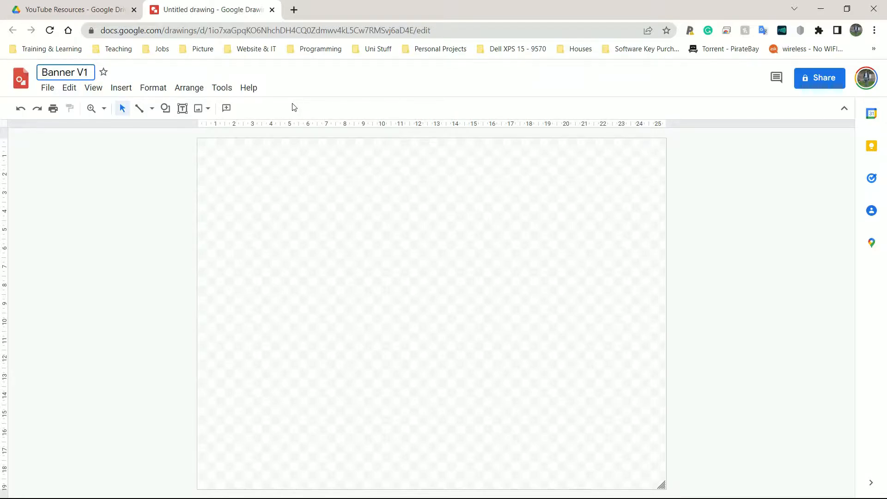
{"action": "key", "text": "Return"}
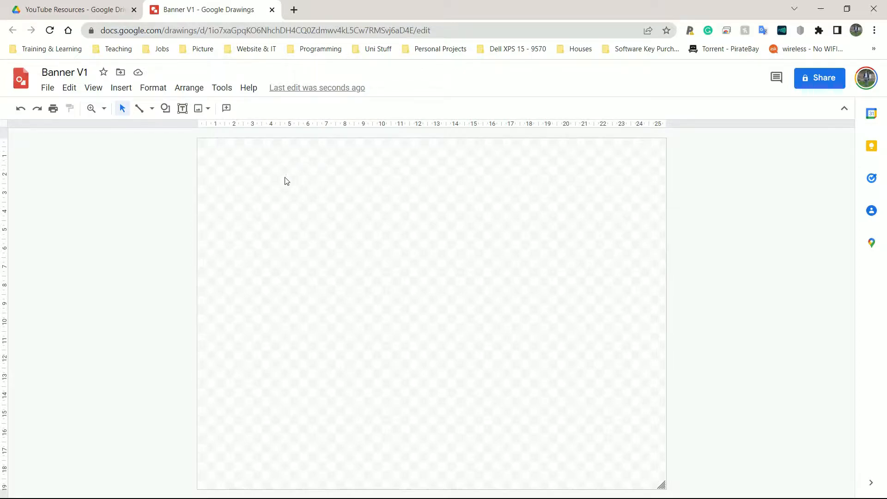
{"action": "left_click", "coordinate": [296, 10]}
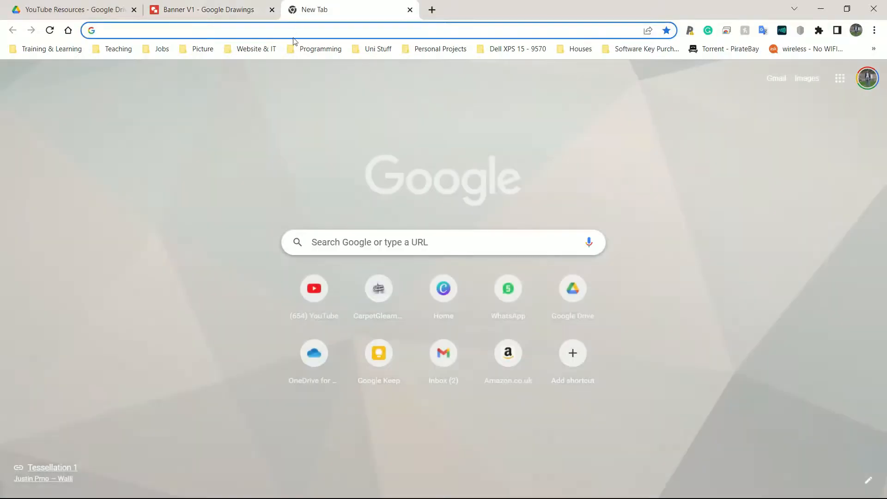
{"action": "type", "text": "1024 x "}
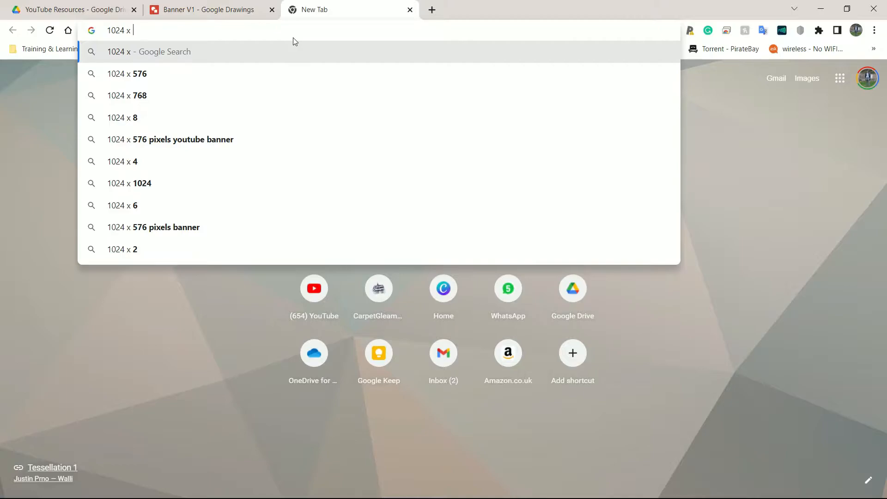
{"action": "type", "text": "200"}
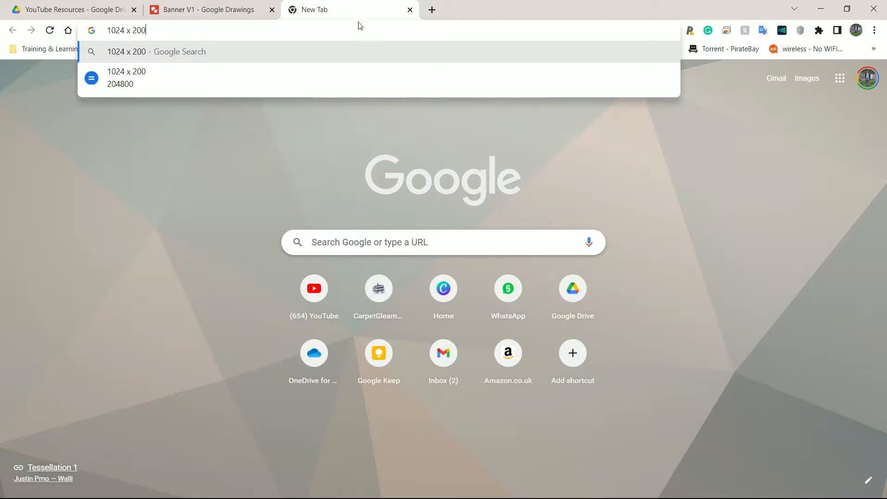
{"action": "left_click", "coordinate": [410, 10]}
{"action": "left_click", "coordinate": [245, 181]}
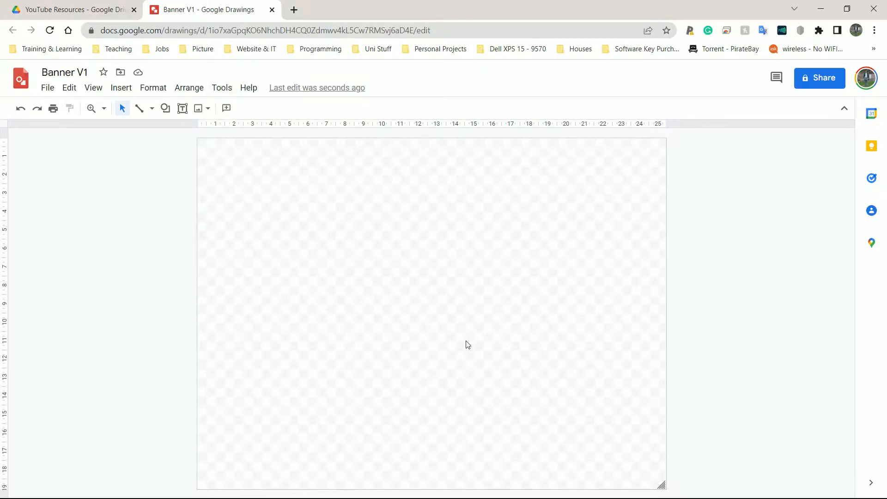
Open the drawing's page setup and choose a custom page size measured in pixels
{"action": "left_click", "coordinate": [44, 89]}
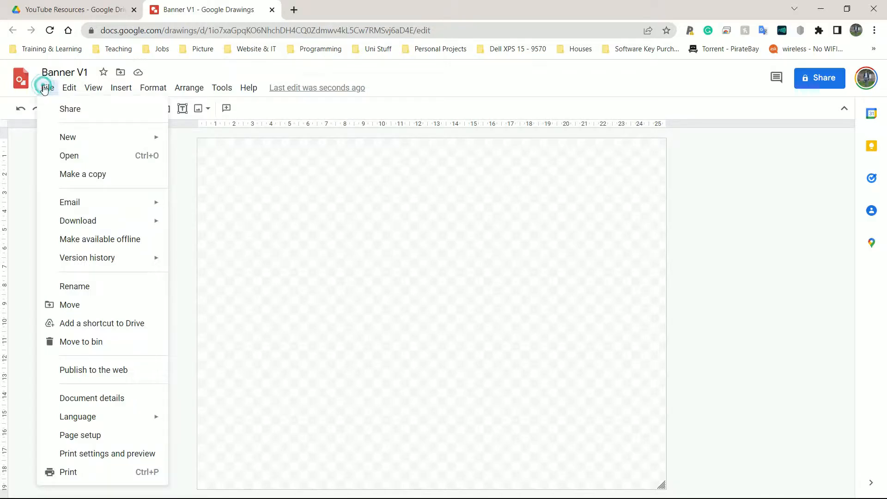
{"action": "left_click", "coordinate": [106, 439]}
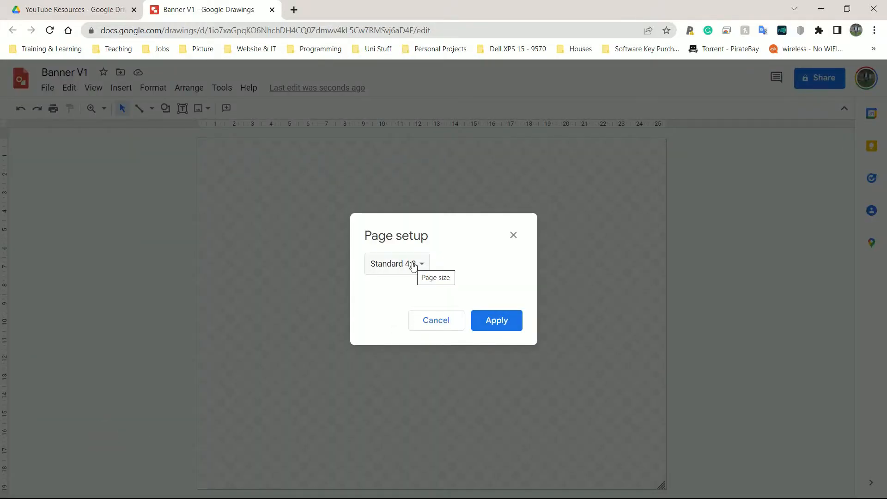
{"action": "left_click", "coordinate": [413, 266]}
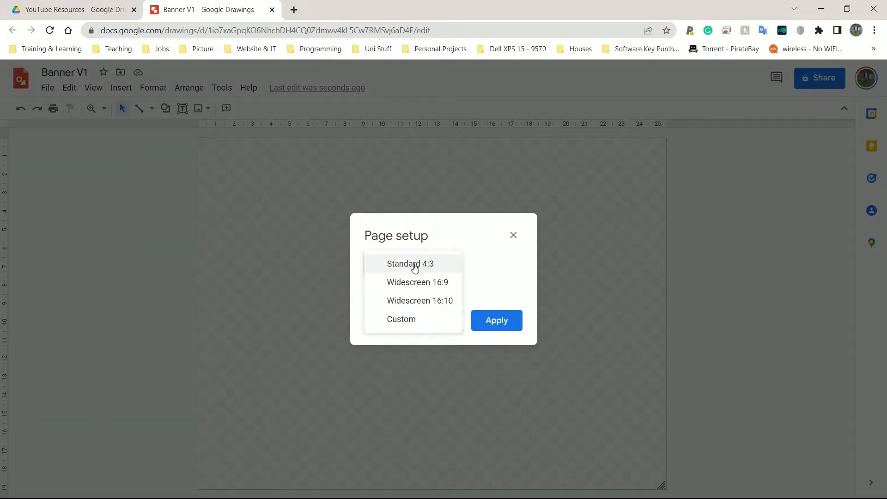
{"action": "left_click", "coordinate": [412, 325]}
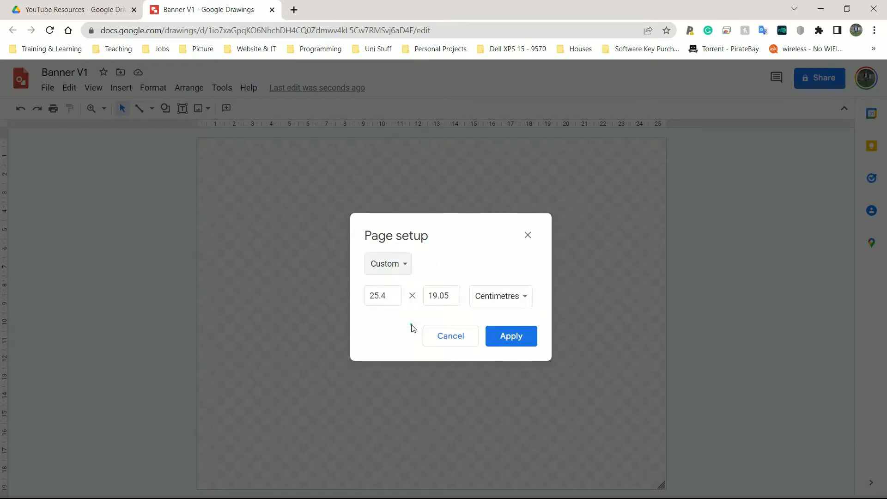
{"action": "left_click", "coordinate": [494, 301]}
{"action": "left_click", "coordinate": [510, 336]}
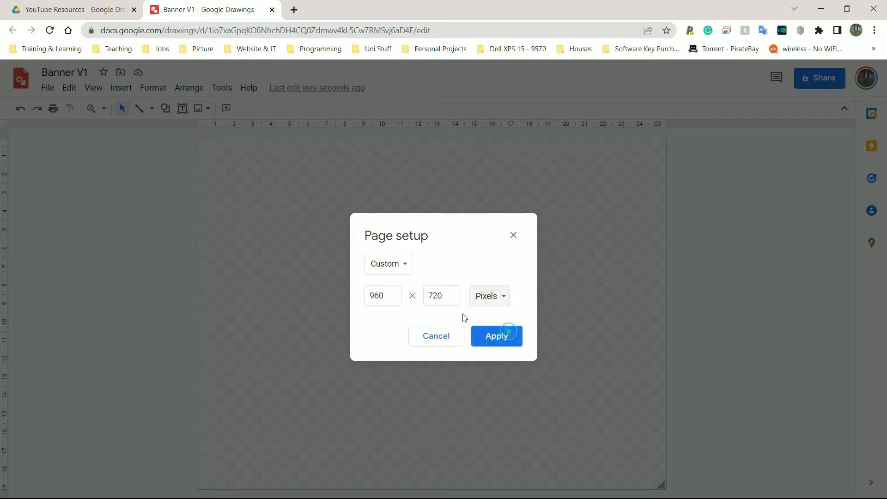
{"action": "left_click", "coordinate": [498, 300]}
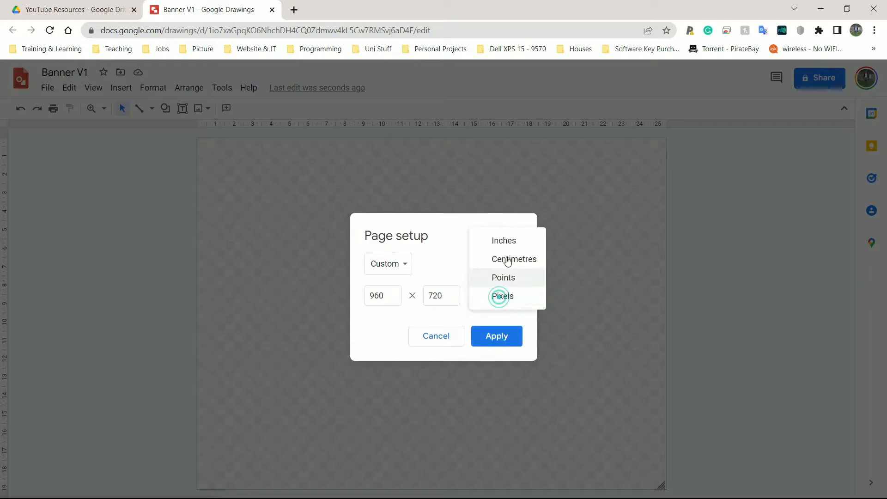
{"action": "left_click", "coordinate": [504, 295]}
Set the custom page size to 1024 x 250 pixels and apply it to the drawing
{"action": "left_click_drag", "start_coordinate": [340, 298], "coordinate": [298, 290]}
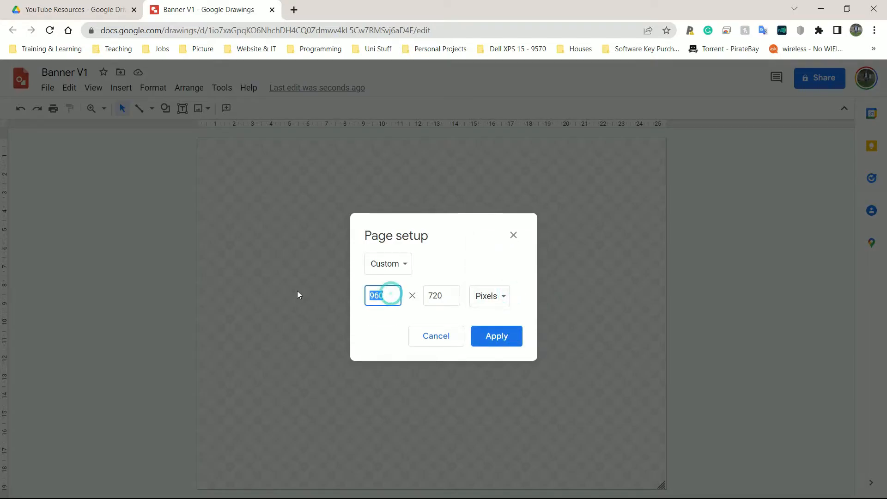
{"action": "type", "text": "1024"}
{"action": "key", "text": "Tab"}
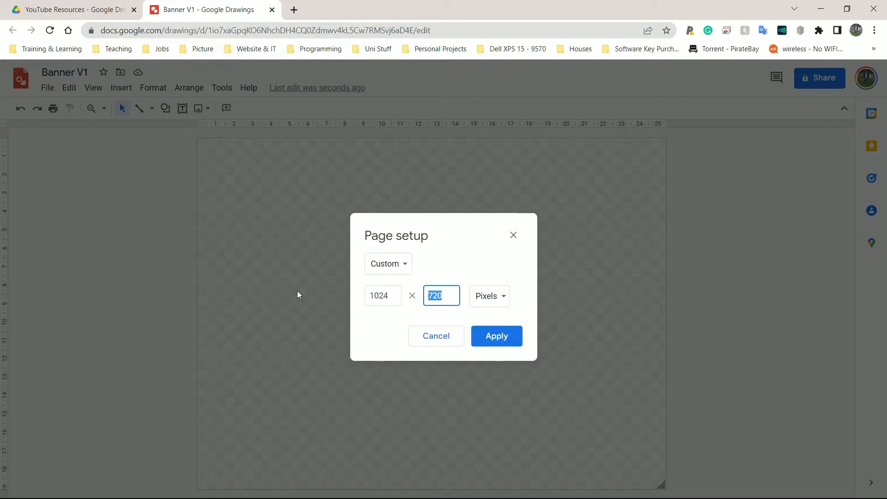
{"action": "type", "text": "100"}
{"action": "key", "text": "BackSpace"}
{"action": "key", "text": "BackSpace"}
{"action": "type", "text": "250"}
{"action": "key", "text": "BackSpace"}
{"action": "key", "text": "BackSpace"}
{"action": "key", "text": "BackSpace"}
{"action": "key", "text": "BackSpace"}
{"action": "type", "text": "250"}
{"action": "key", "text": "Return"}
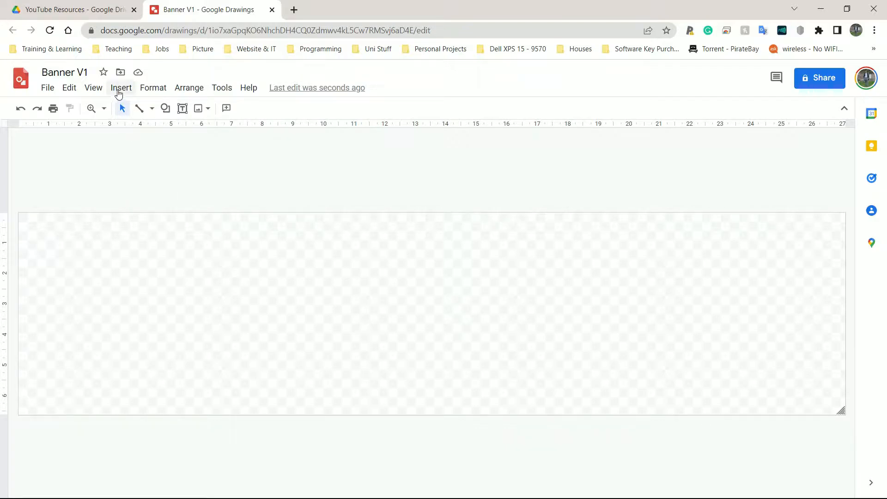
{"action": "left_click", "coordinate": [120, 89]}
{"action": "mouse_move", "coordinate": [153, 88]}
{"action": "mouse_move", "coordinate": [122, 88]}
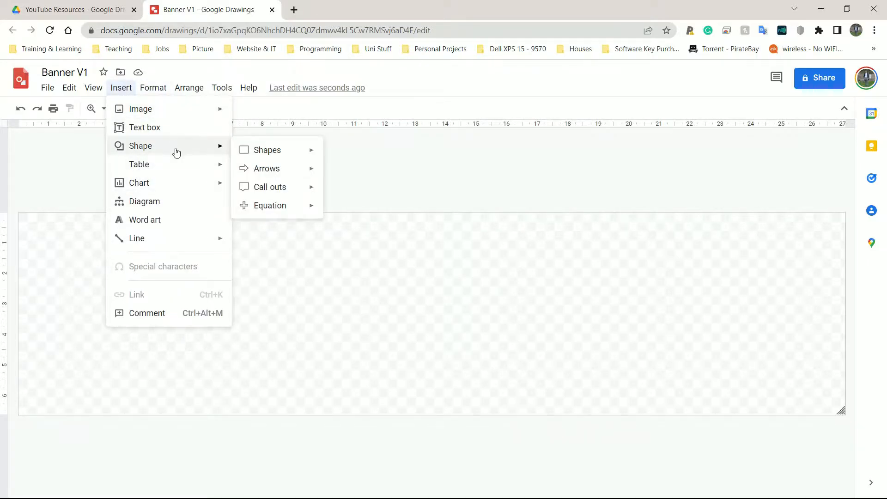
{"action": "left_click", "coordinate": [146, 221]}
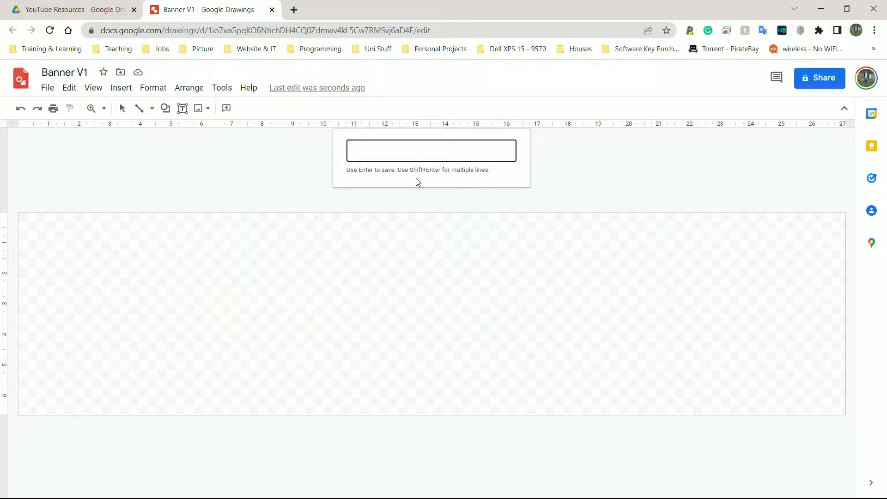
{"action": "type", "text": "GTA"}
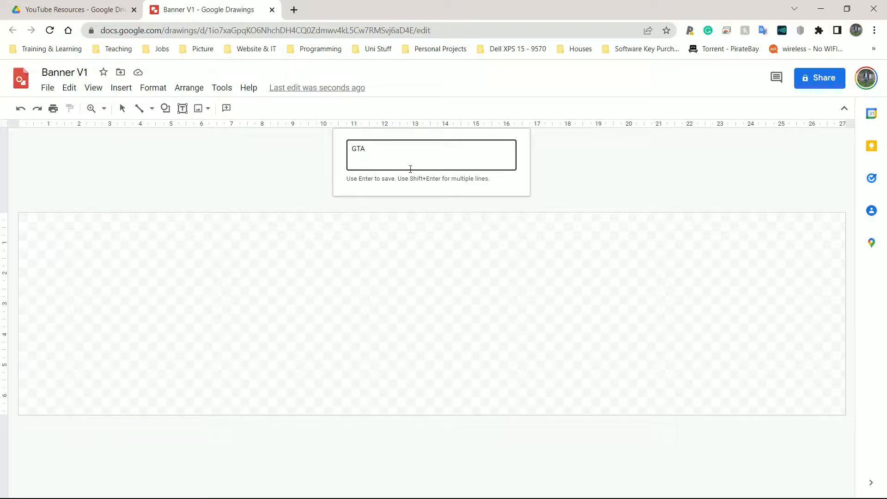
{"action": "key", "text": "Escape"}
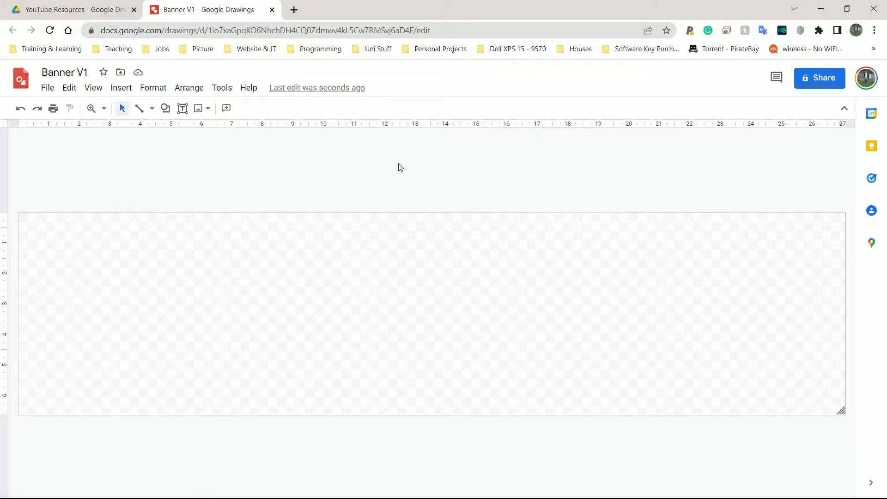
Insert word art reading "GTA" and place it near the left edge of the banner canvas
{"action": "left_click", "coordinate": [121, 93]}
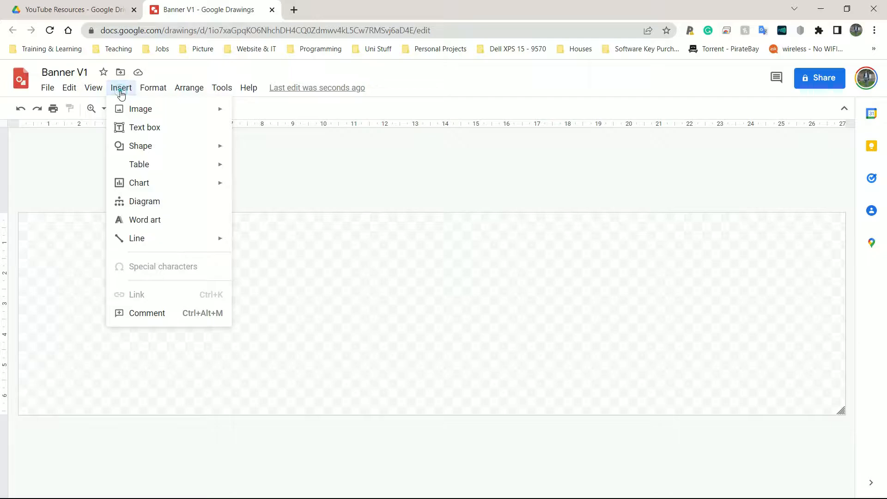
{"action": "left_click", "coordinate": [154, 224]}
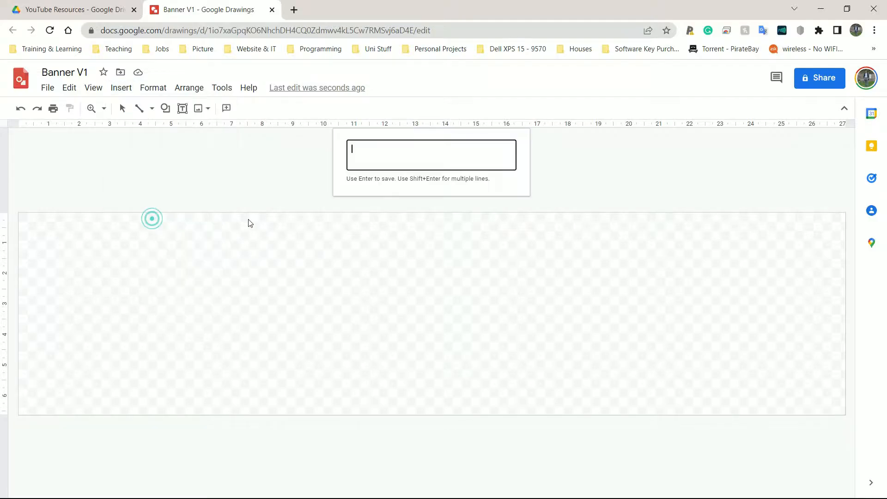
{"action": "key", "text": "Return"}
{"action": "left_click_drag", "start_coordinate": [370, 284], "coordinate": [99, 274]}
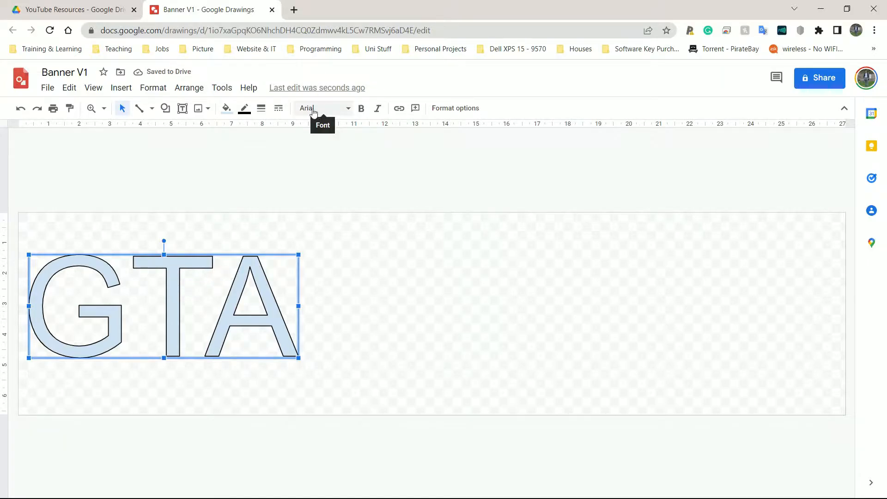
Try Roboto on the GTA word art, and settle on the Russo One font
{"action": "left_click", "coordinate": [349, 110]}
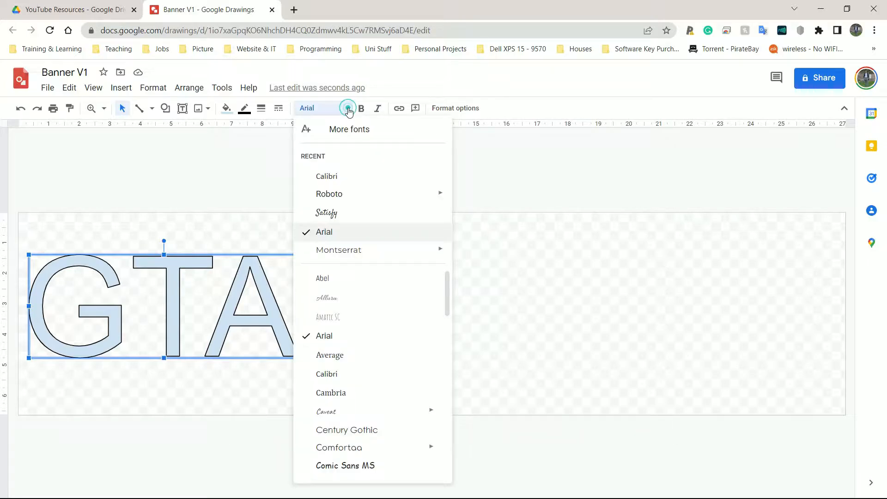
{"action": "left_click", "coordinate": [370, 195]}
{"action": "left_click", "coordinate": [330, 107]}
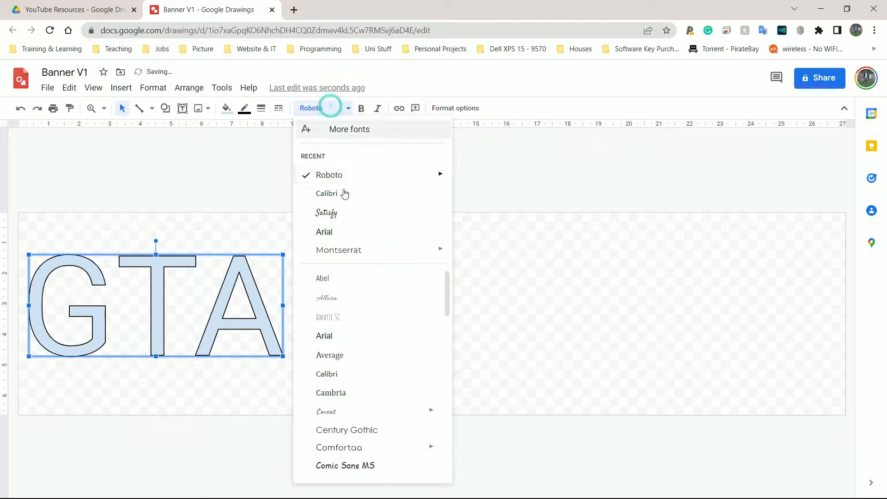
{"action": "mouse_move", "coordinate": [346, 182]}
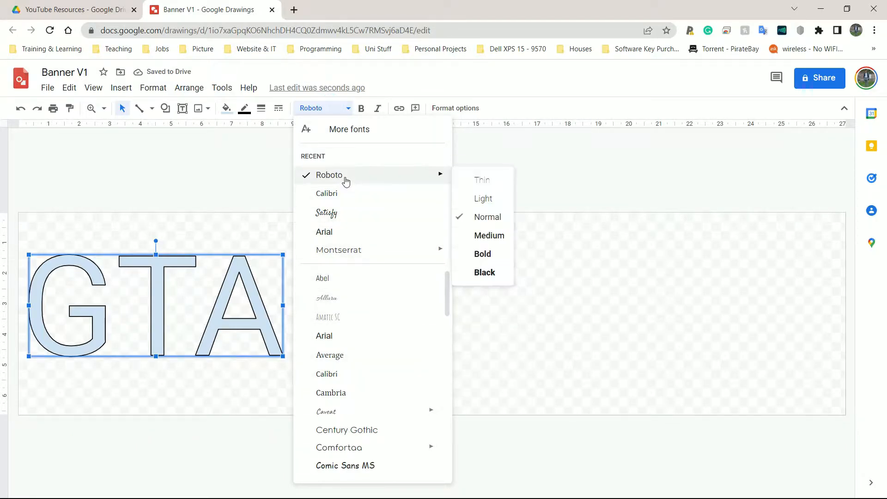
{"action": "scroll", "coordinate": [353, 232], "scroll_direction": "down", "scroll_amount": 8}
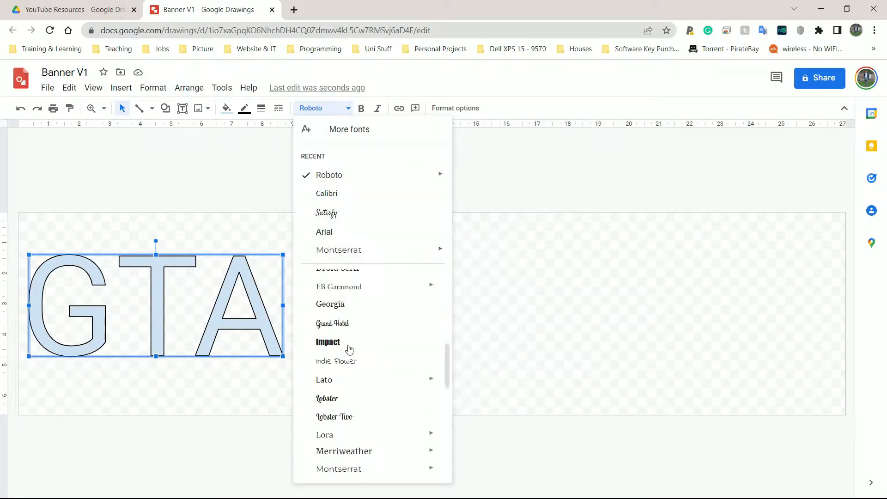
{"action": "mouse_move", "coordinate": [355, 431]}
{"action": "scroll", "coordinate": [355, 431], "scroll_direction": "up", "scroll_amount": 3}
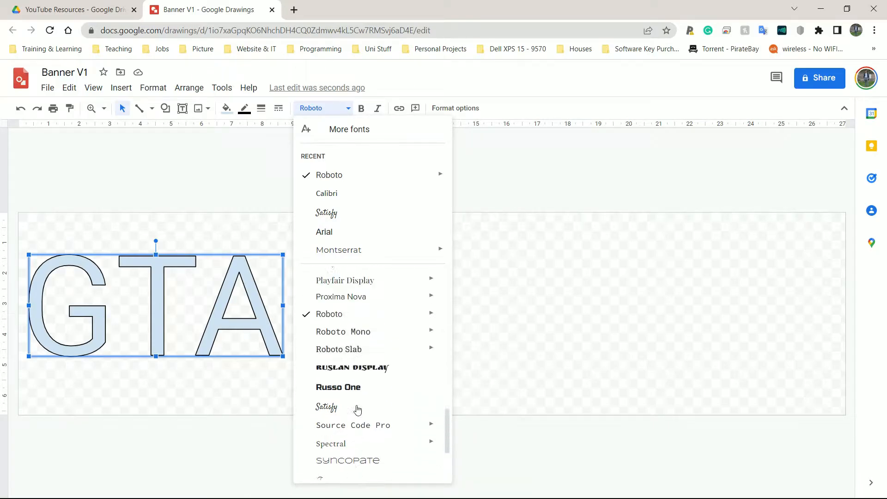
{"action": "left_click", "coordinate": [342, 406]}
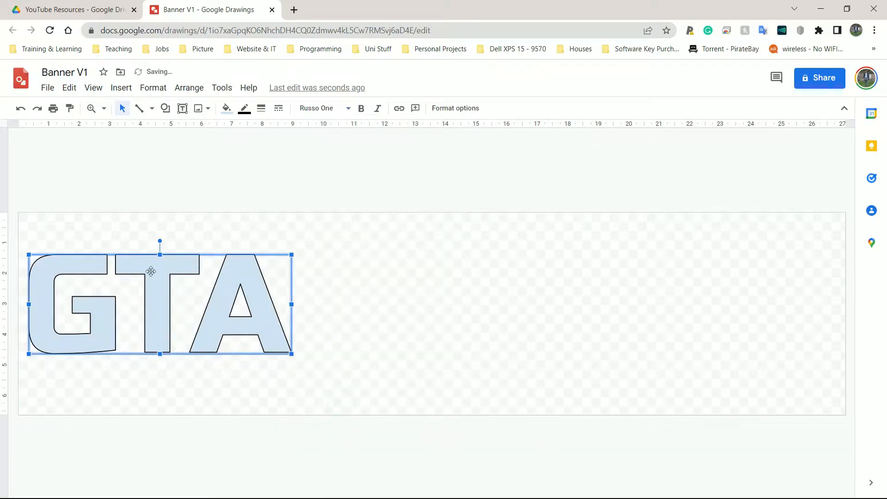
Move the GTA word art slightly lower on the banner canvas and deselect it
{"action": "left_click", "coordinate": [400, 245]}
{"action": "left_click", "coordinate": [98, 296]}
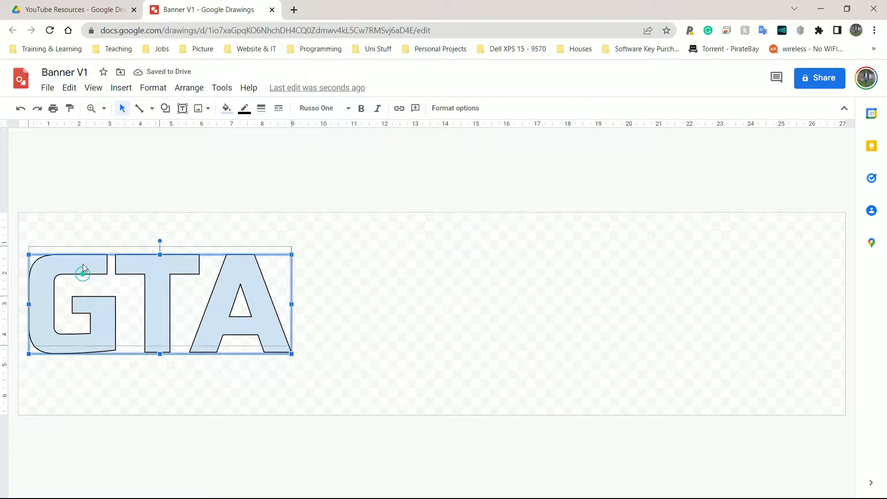
{"action": "left_click_drag", "start_coordinate": [86, 276], "coordinate": [85, 286]}
{"action": "left_click", "coordinate": [394, 290]}
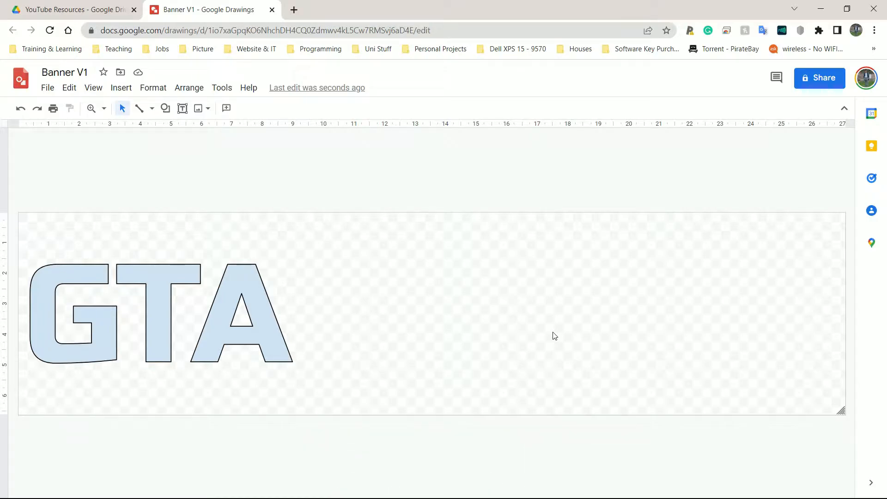
Search Google Images for "gta 3 wallpaper" in a new browser tab
{"action": "key", "text": "ctrl+t"}
{"action": "type", "text": "gta 3"}
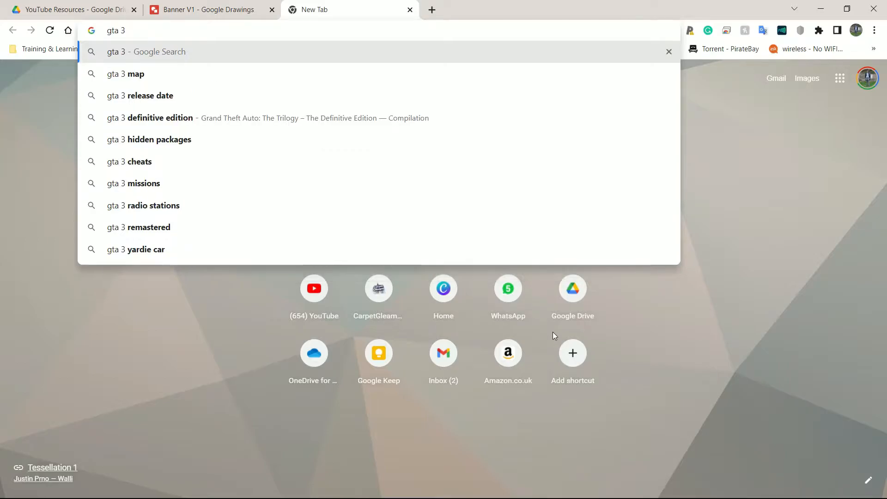
{"action": "type", "text": " wallaper"}
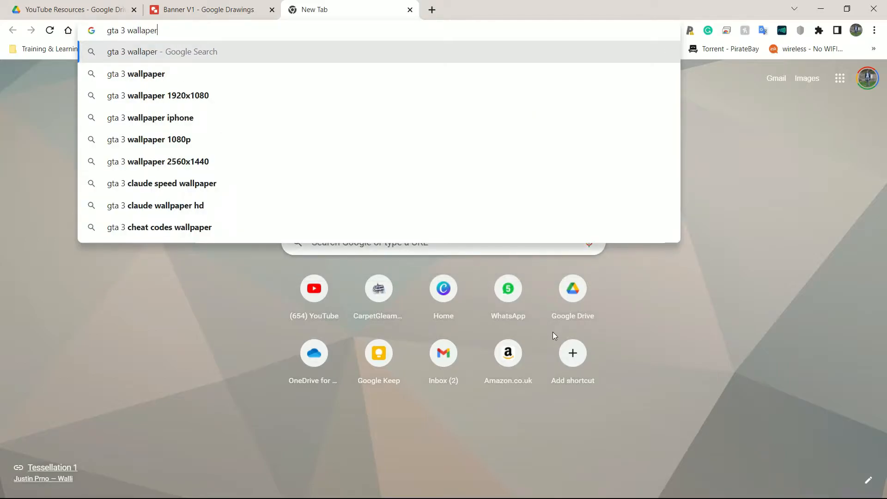
{"action": "key", "text": "Return"}
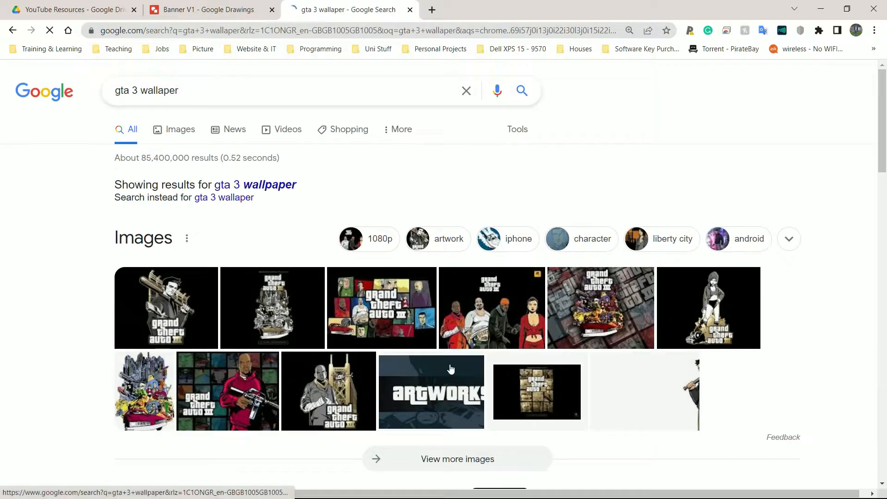
{"action": "left_click", "coordinate": [254, 185]}
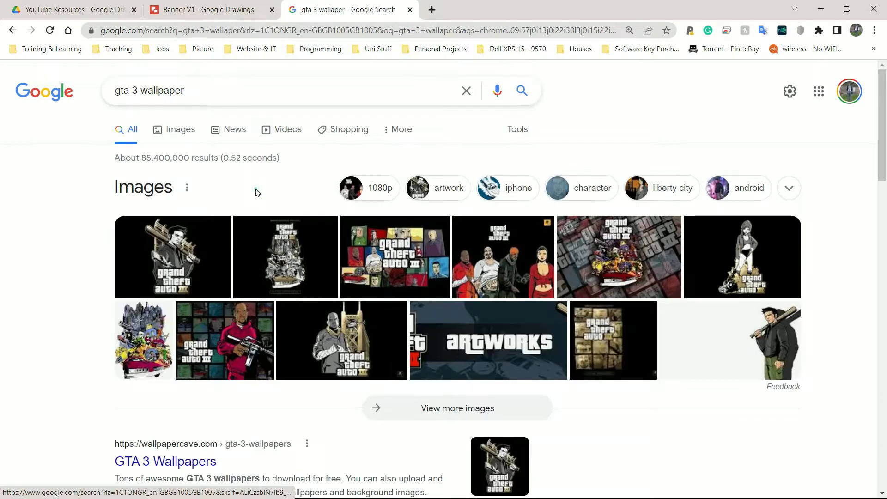
{"action": "left_click", "coordinate": [185, 134]}
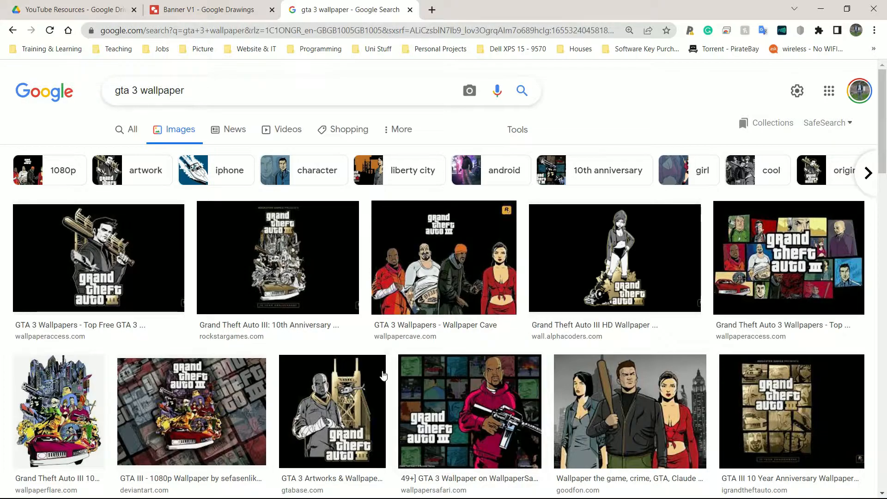
Browse the GTA 3 wallpapers and open the DeviantArt image of the man carrying a baseball bat against a sunset
{"action": "scroll", "coordinate": [390, 342], "scroll_direction": "down", "scroll_amount": 3}
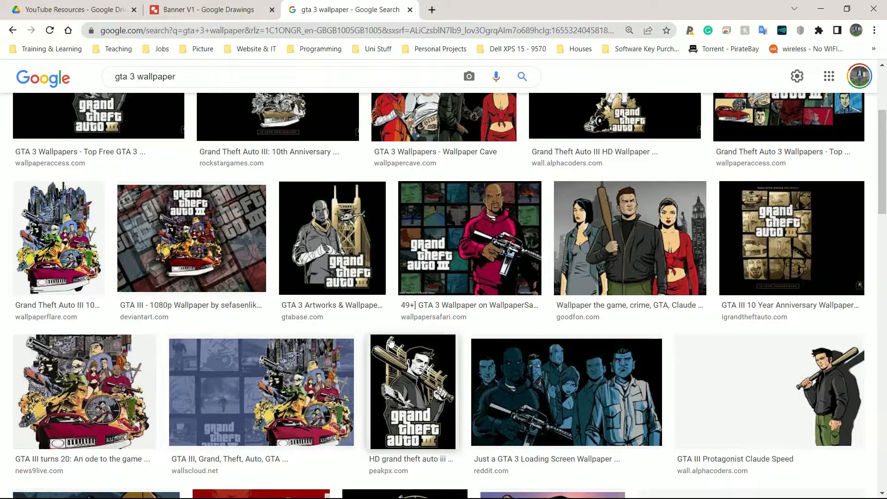
{"action": "scroll", "coordinate": [388, 342], "scroll_direction": "down", "scroll_amount": 3}
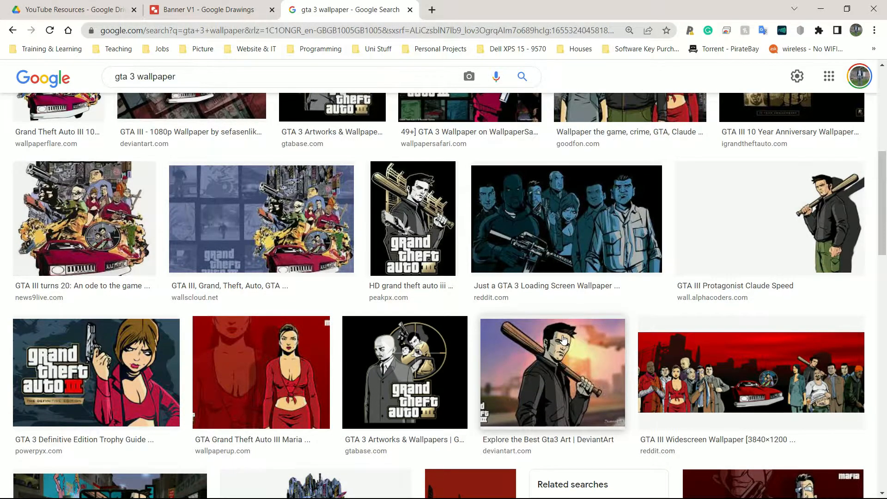
{"action": "scroll", "coordinate": [561, 323], "scroll_direction": "down", "scroll_amount": 2}
{"action": "scroll", "coordinate": [557, 309], "scroll_direction": "down", "scroll_amount": 1}
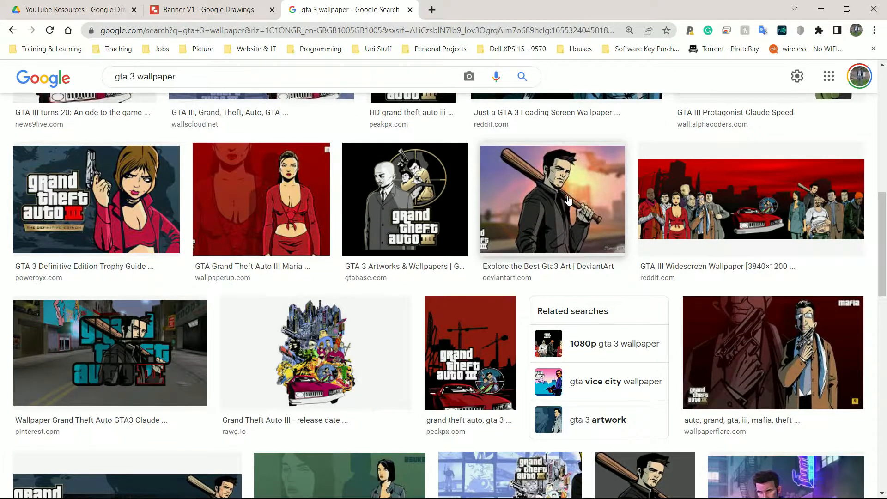
{"action": "scroll", "coordinate": [568, 199], "scroll_direction": "down", "scroll_amount": 2}
{"action": "scroll", "coordinate": [568, 200], "scroll_direction": "up", "scroll_amount": 2}
{"action": "left_click", "coordinate": [565, 253]}
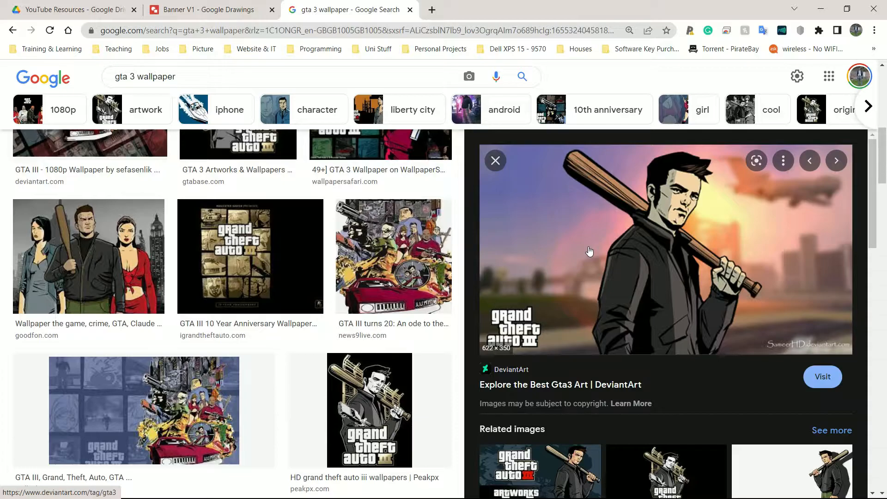
Switch to the Unit 6 Assignment Brief B and C document in Word and copy the 6/C.P4 criterion text
{"action": "key", "text": "alt+Tab"}
{"action": "key", "text": "Tab"}
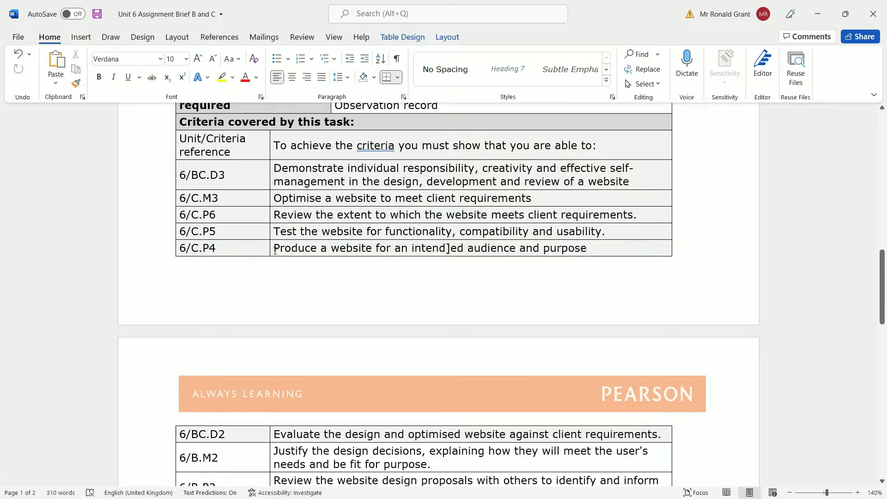
{"action": "left_click_drag", "start_coordinate": [275, 248], "coordinate": [577, 242]}
{"action": "key", "text": "ctrl+c"}
{"action": "left_click", "coordinate": [603, 245]}
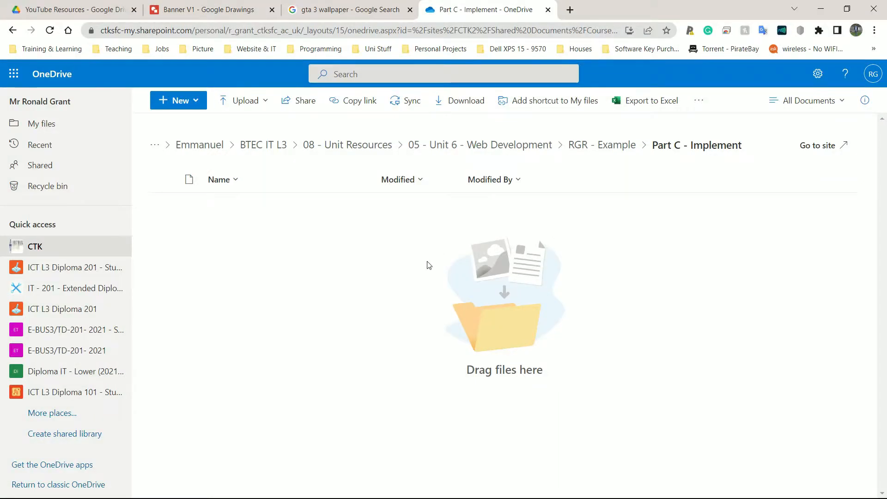
Create a new Word document in the Part C - Implement OneDrive folder, open it as a standard document and narrow its page margins
{"action": "left_click", "coordinate": [191, 99]}
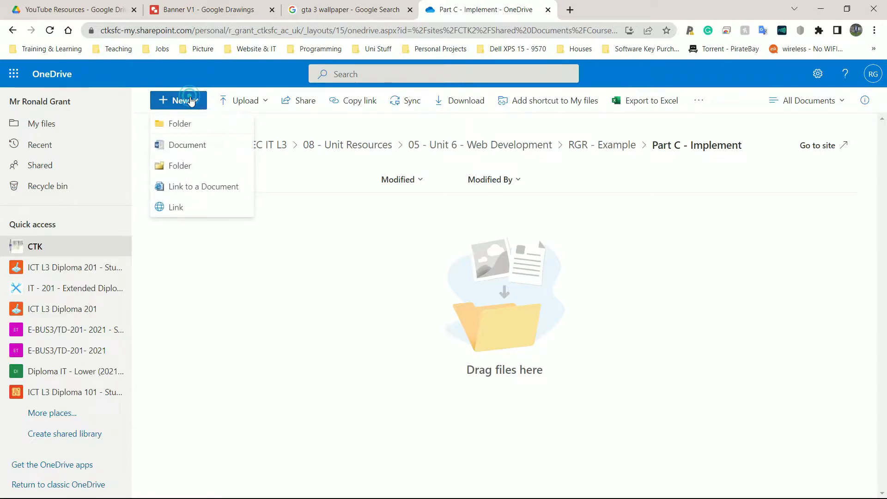
{"action": "left_click", "coordinate": [205, 153]}
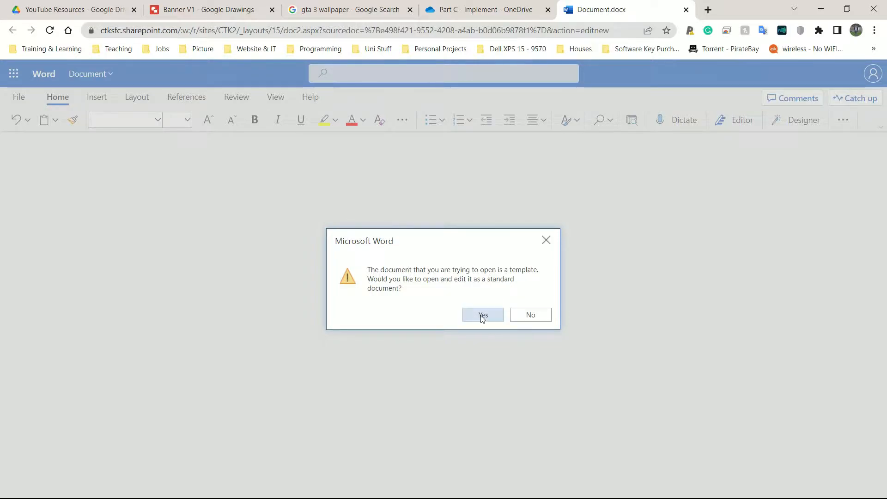
{"action": "left_click", "coordinate": [483, 315]}
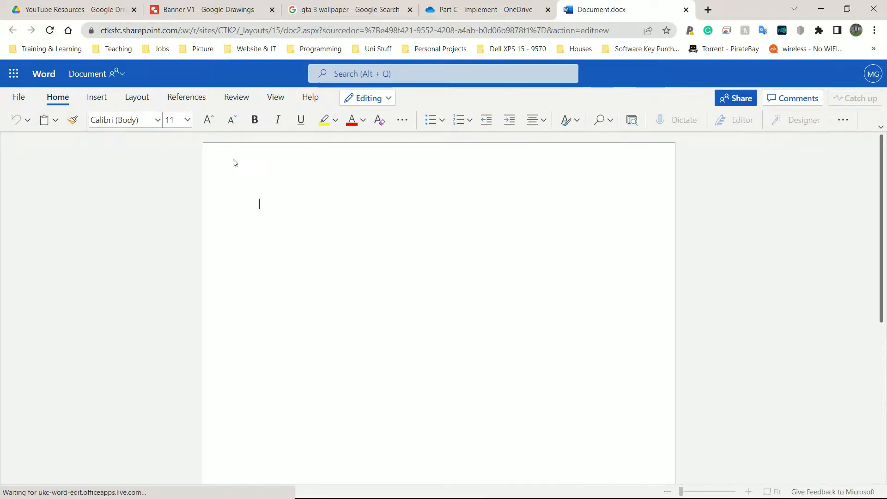
{"action": "left_click", "coordinate": [142, 100]}
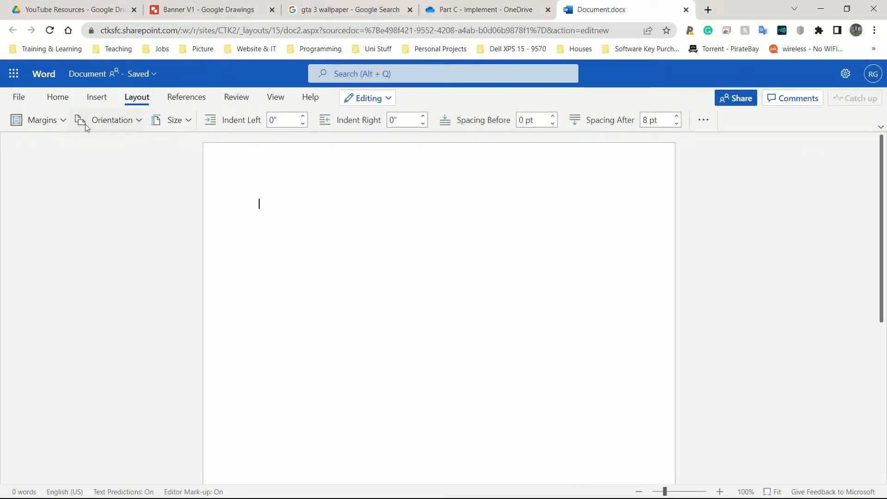
{"action": "left_click", "coordinate": [62, 122]}
{"action": "left_click", "coordinate": [51, 206]}
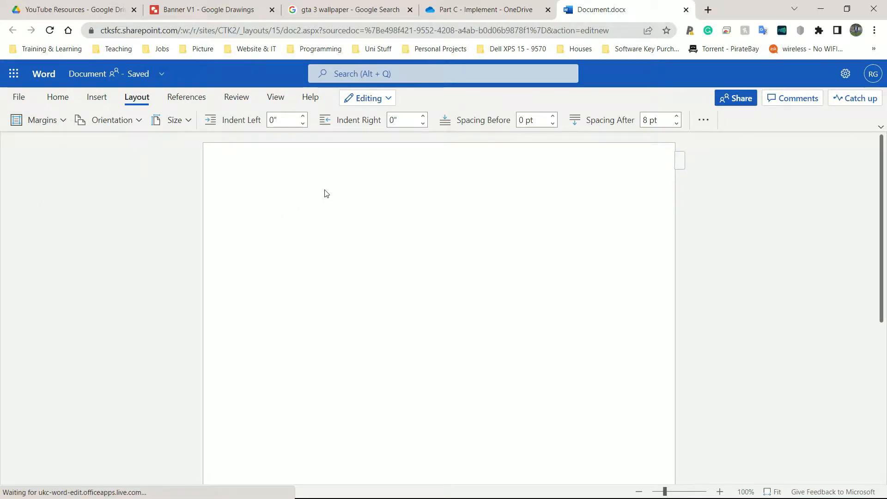
Paste the copied criterion and make it a Heading 1 prefixed with "P4 -" and ending in a full stop
{"action": "key", "text": "ctrl+v"}
{"action": "left_click", "coordinate": [231, 176]}
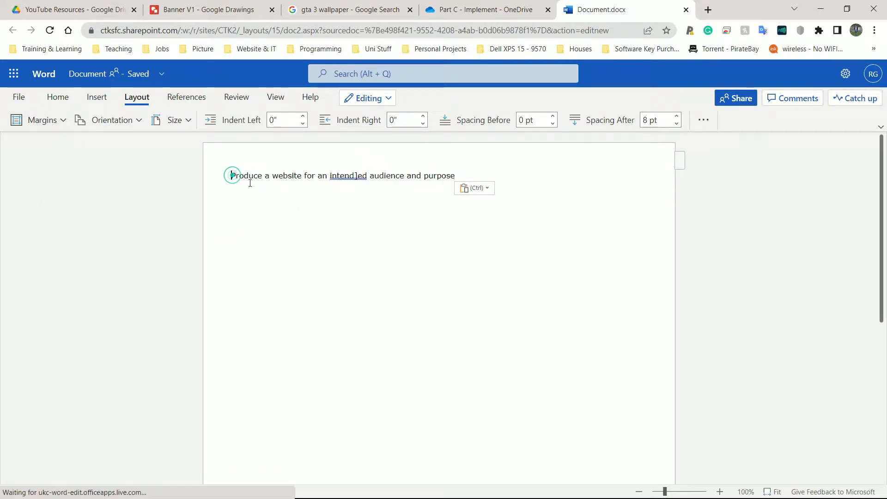
{"action": "type", "text": "P4 -"}
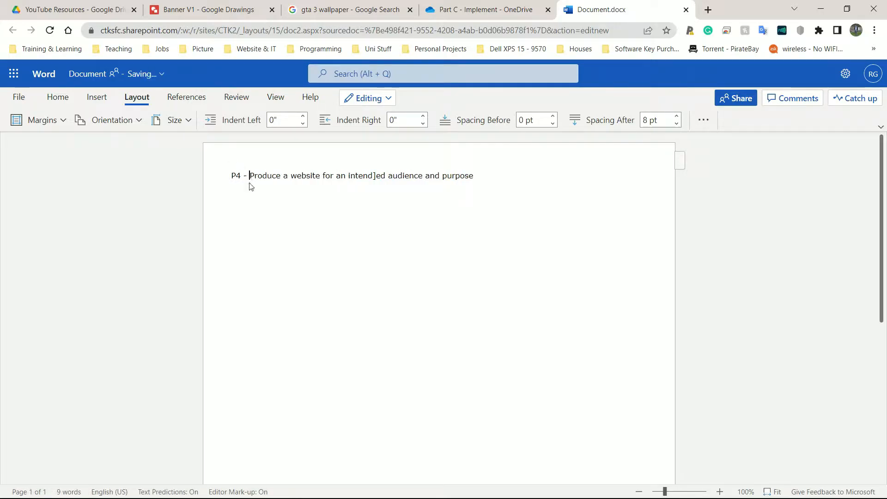
{"action": "key", "text": "ctrl+alt+1"}
{"action": "left_click", "coordinate": [595, 192]}
{"action": "key", "text": "Return"}
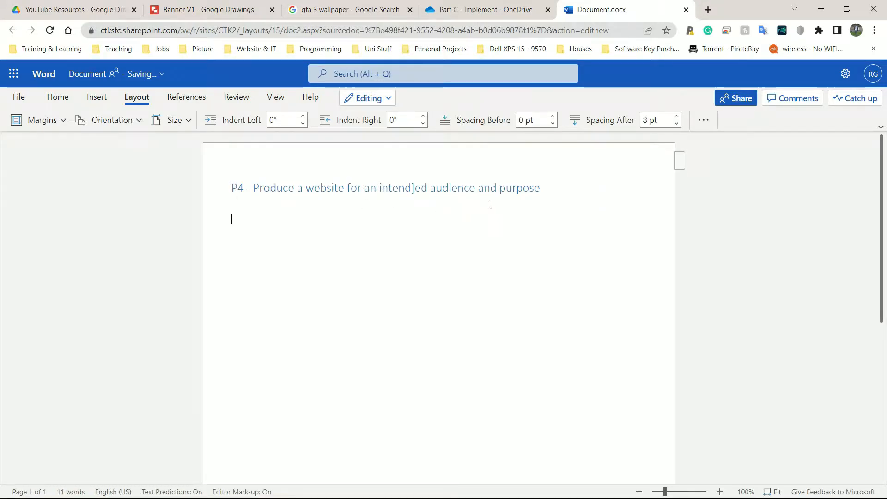
{"action": "left_click", "coordinate": [572, 185]}
{"action": "type", "text": "."}
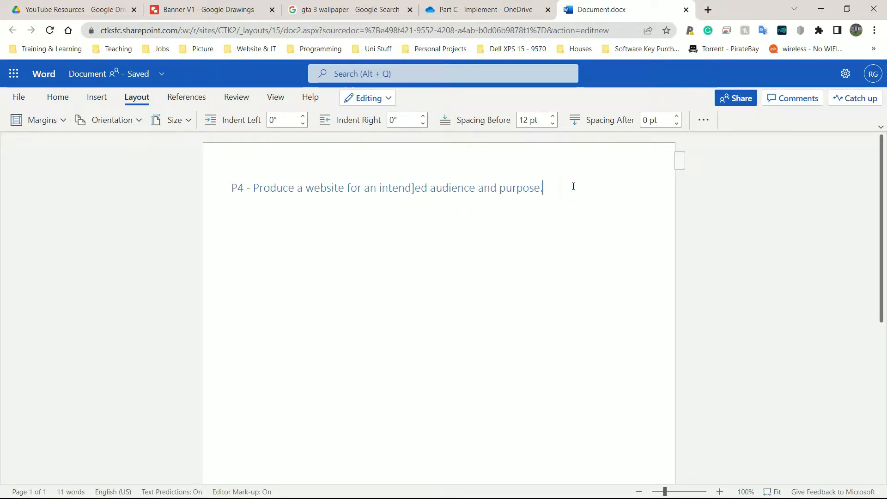
Open RGR - Design Document - Part B.docx from the Part B - Design folder in OneDrive
{"action": "left_click", "coordinate": [503, 13]}
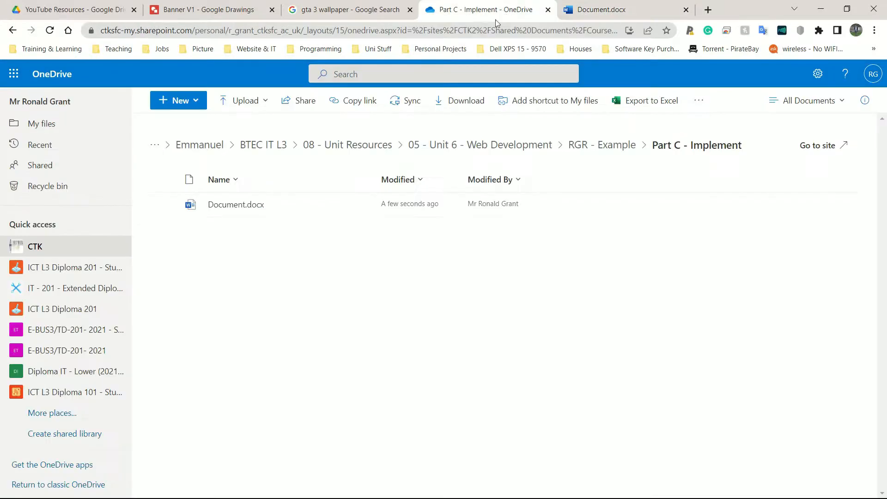
{"action": "left_click", "coordinate": [617, 145]}
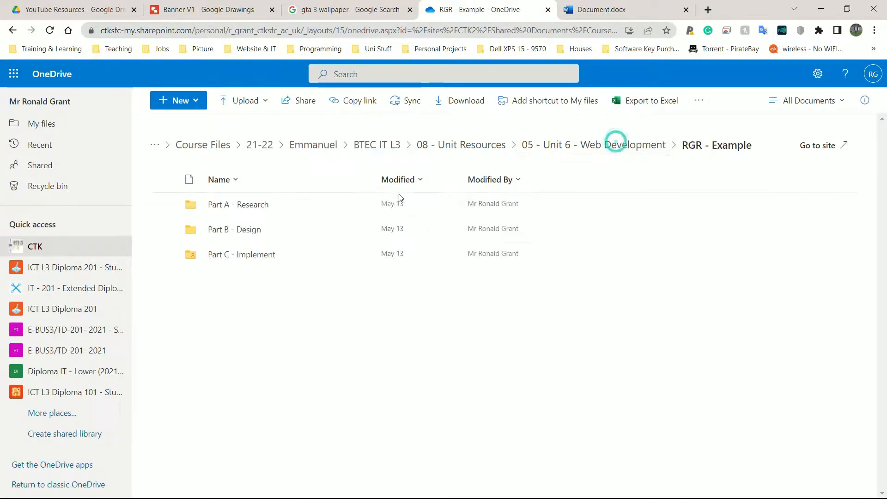
{"action": "left_click", "coordinate": [248, 230]}
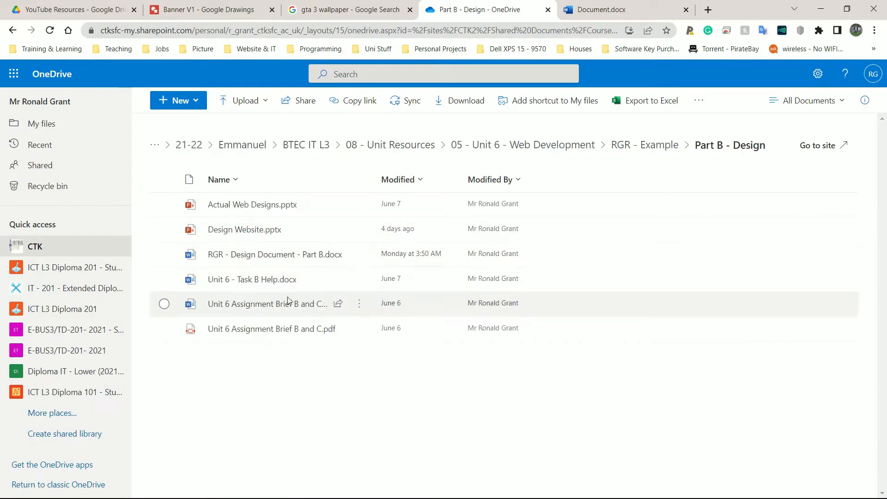
{"action": "left_click", "coordinate": [279, 258]}
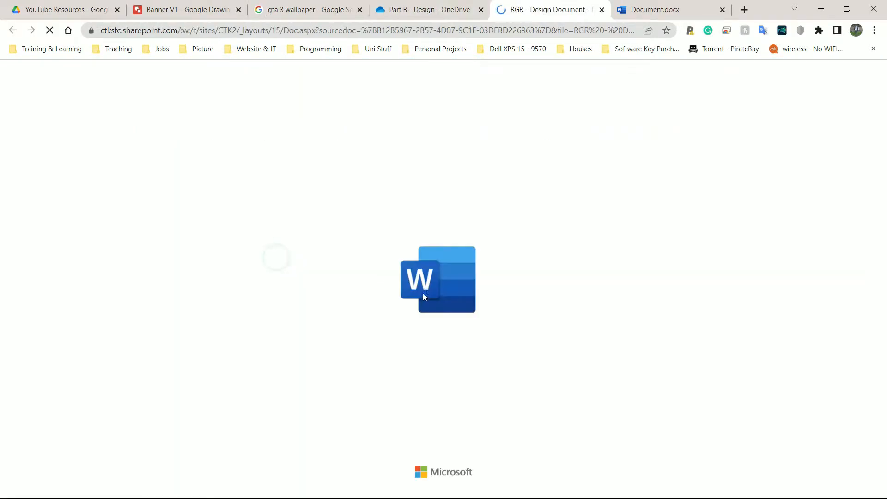
Copy the full bulleted list under Requirements in the design document
{"action": "scroll", "coordinate": [689, 257], "scroll_direction": "down", "scroll_amount": 15}
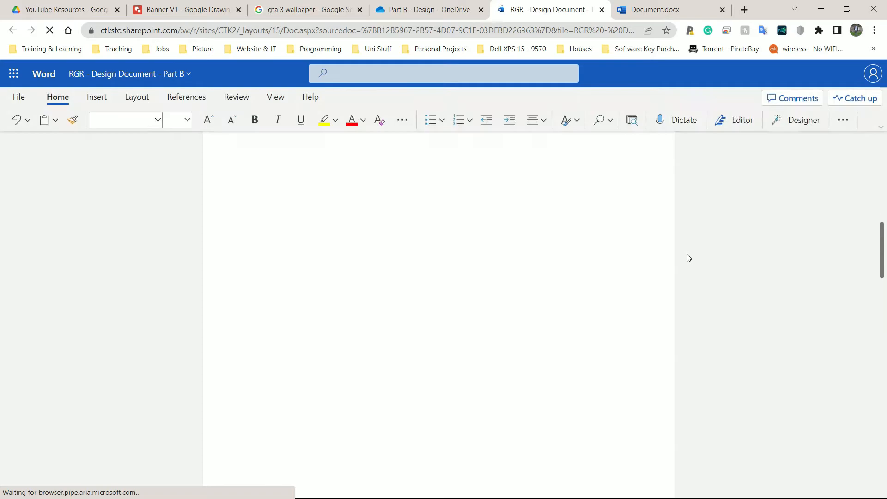
{"action": "scroll", "coordinate": [690, 255], "scroll_direction": "up", "scroll_amount": 15}
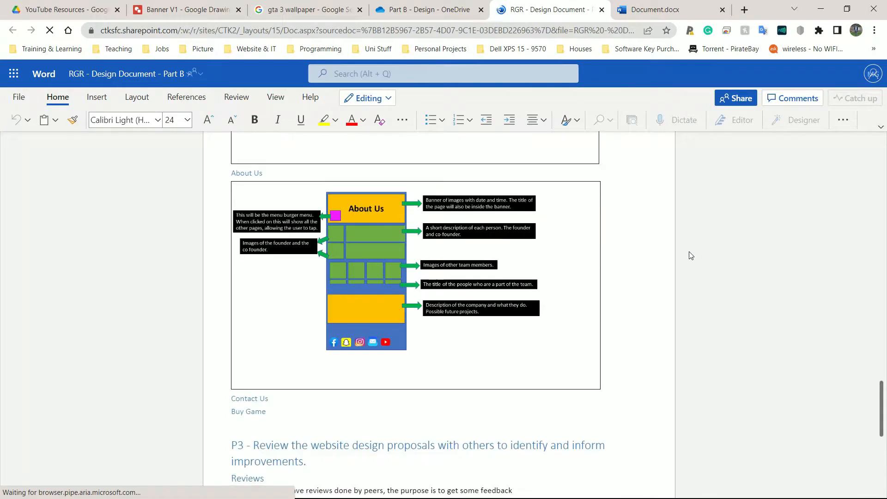
{"action": "left_click", "coordinate": [306, 308]}
{"action": "left_click_drag", "start_coordinate": [432, 323], "coordinate": [247, 221]}
{"action": "key", "text": "ctrl+c"}
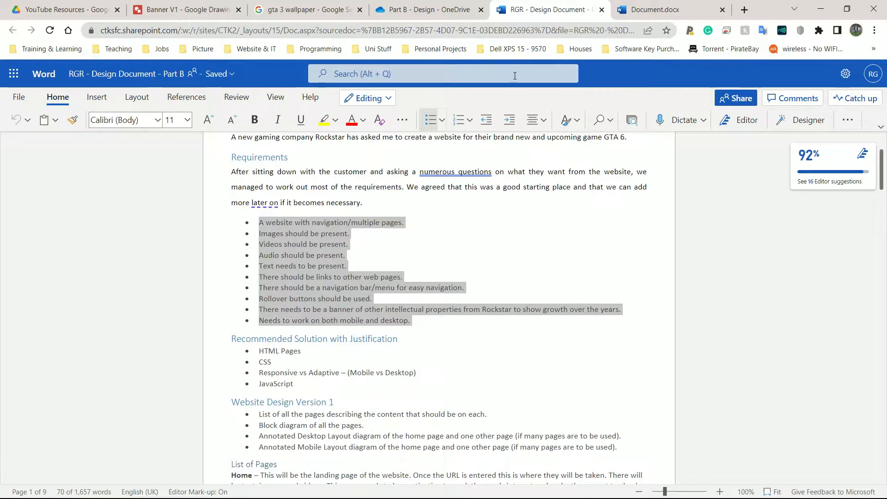
Paste the copied requirements list below the P4 heading in Document.docx
{"action": "left_click", "coordinate": [656, 9]}
{"action": "key", "text": "Return"}
{"action": "key", "text": "ctrl+v"}
Add a bold, unbulleted "Requirements" title on its own line above the pasted list
{"action": "key", "text": "Up"}
{"action": "key", "text": "Up"}
{"action": "key", "text": "Up"}
{"action": "key", "text": "Up"}
{"action": "key", "text": "Up"}
{"action": "key", "text": "Up"}
{"action": "key", "text": "Up"}
{"action": "key", "text": "Up"}
{"action": "key", "text": "Up"}
{"action": "key", "text": "Up"}
{"action": "key", "text": "Return"}
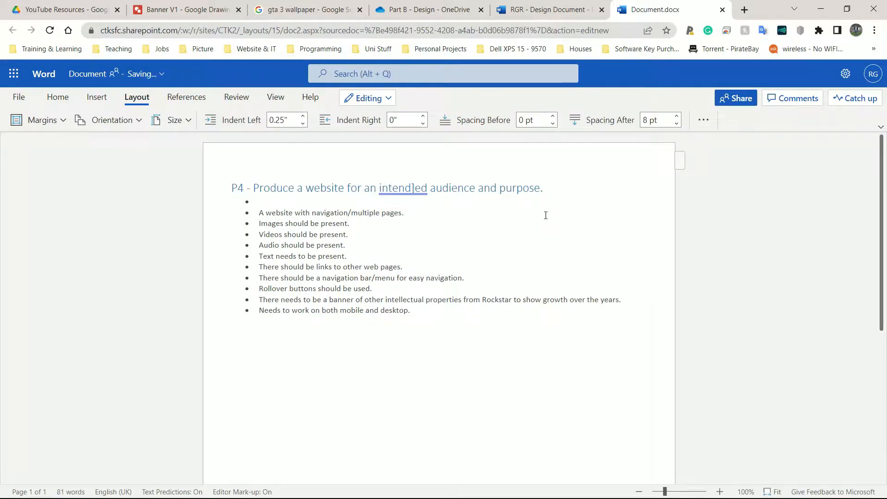
{"action": "key", "text": "BackSpace"}
{"action": "key", "text": "BackSpace"}
{"action": "type", "text": "Requi"}
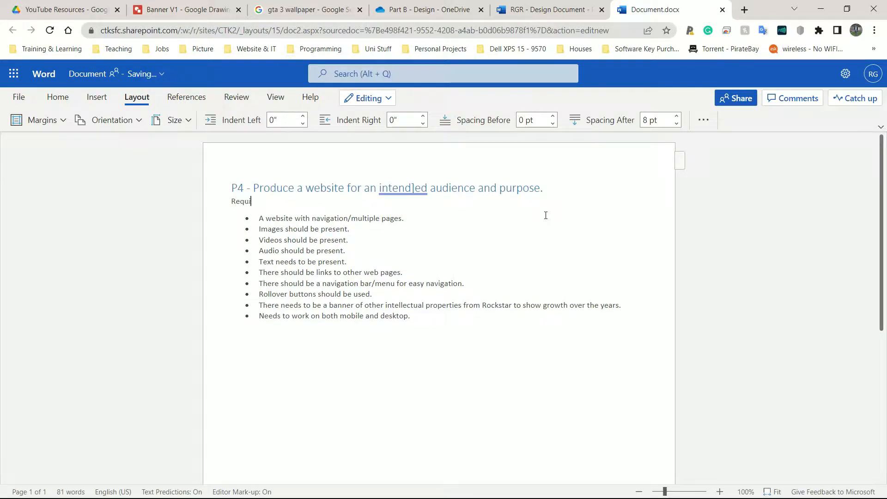
{"action": "type", "text": "rements"}
{"action": "left_click_drag", "start_coordinate": [427, 323], "coordinate": [239, 210]}
{"action": "double_click", "coordinate": [245, 201]}
{"action": "key", "text": "ctrl+b"}
Insert a blank line above the Requirements title and start an unbulleted paragraph after the last list item
{"action": "left_click", "coordinate": [232, 199]}
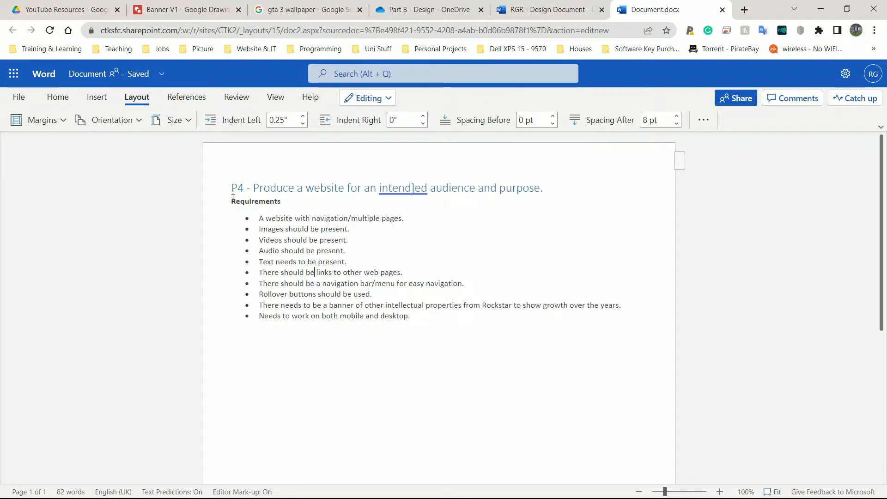
{"action": "key", "text": "Return"}
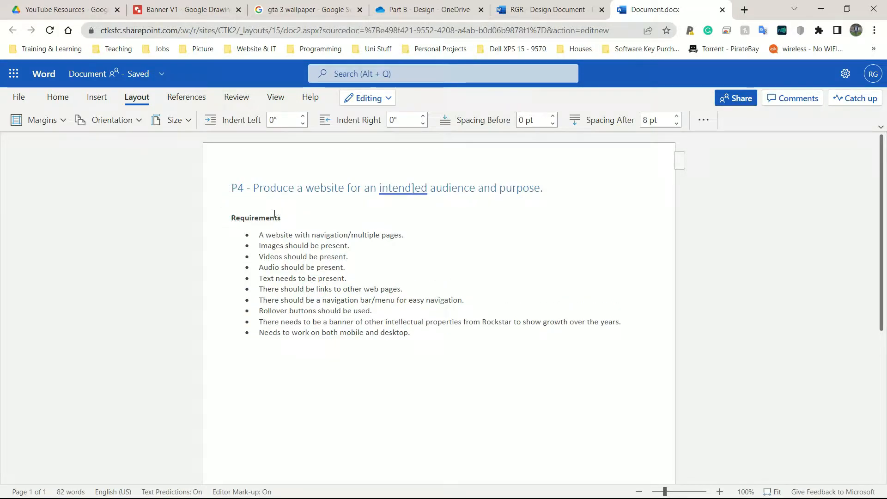
{"action": "left_click", "coordinate": [426, 337]}
{"action": "key", "text": "Return"}
{"action": "key", "text": "Return"}
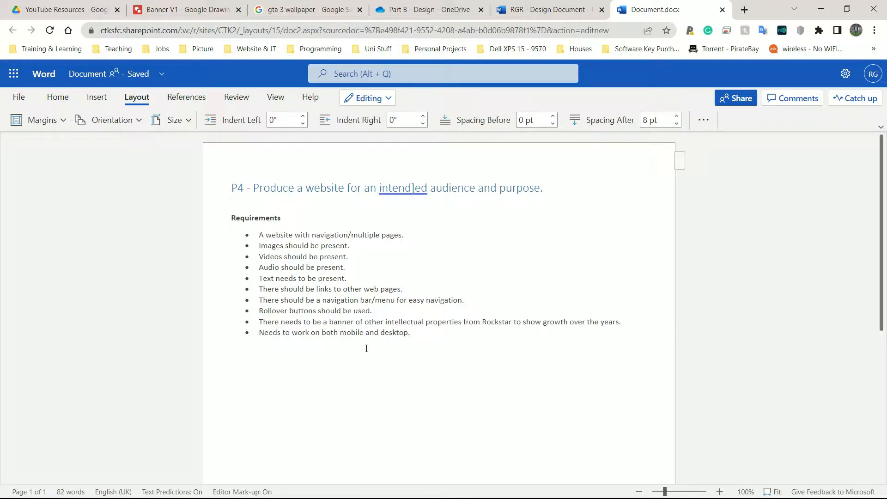
Read through the P4, P6, M3 and D3 criteria in the Unit 6 assignment brief
{"action": "key", "text": "alt+Tab"}
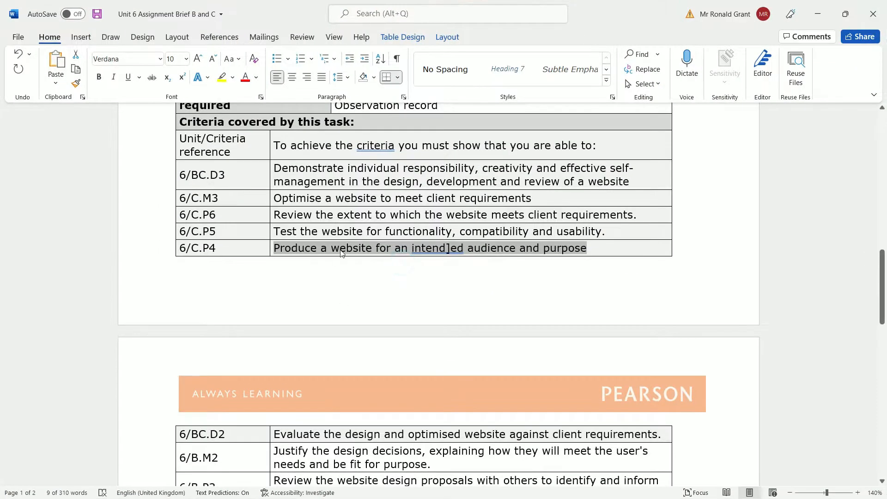
{"action": "left_click", "coordinate": [341, 253]}
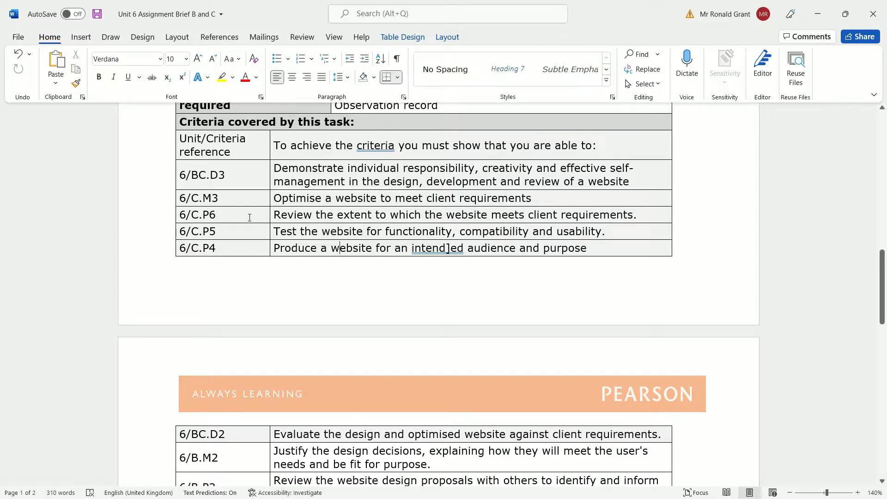
{"action": "left_click_drag", "start_coordinate": [281, 217], "coordinate": [630, 207]}
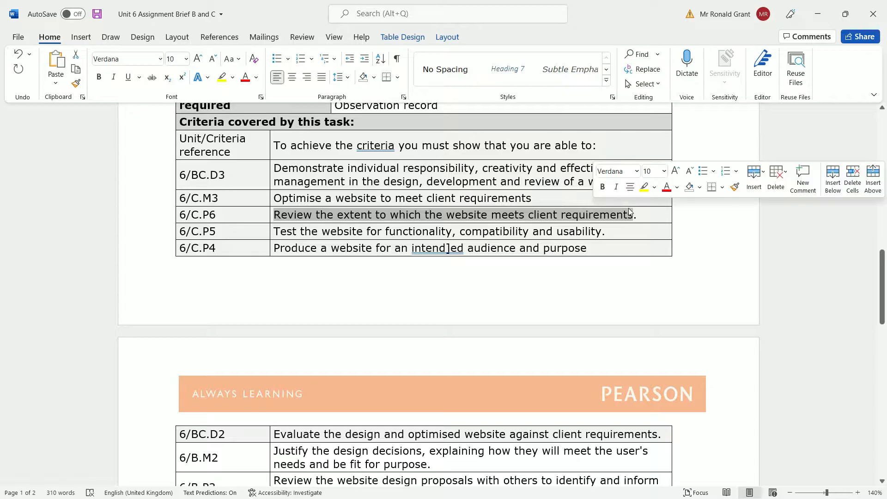
{"action": "left_click", "coordinate": [474, 217]}
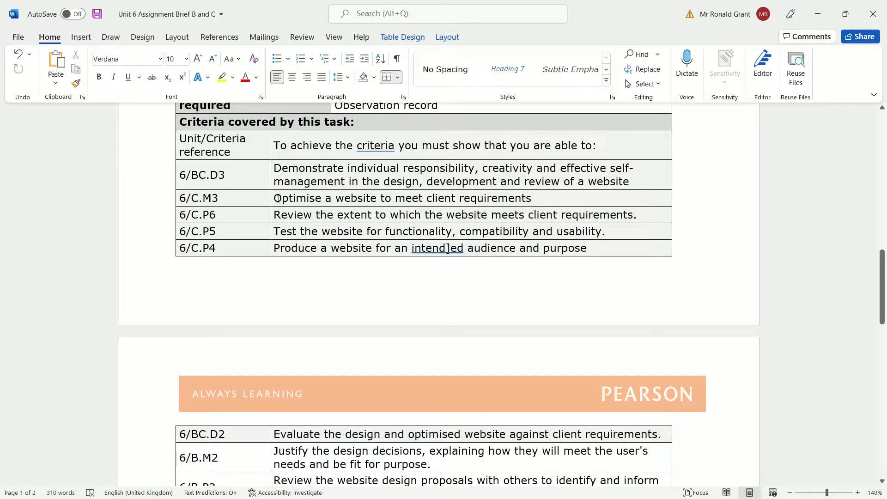
{"action": "left_click_drag", "start_coordinate": [275, 198], "coordinate": [546, 196]}
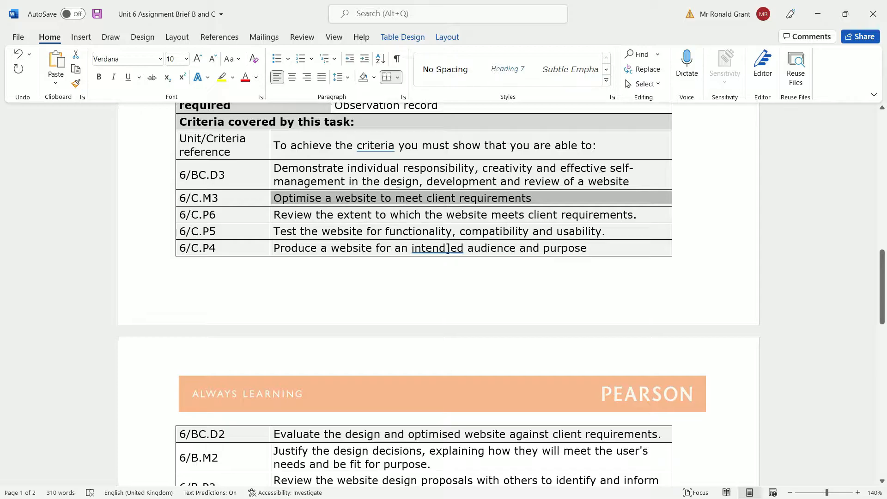
{"action": "left_click_drag", "start_coordinate": [418, 184], "coordinate": [484, 172]}
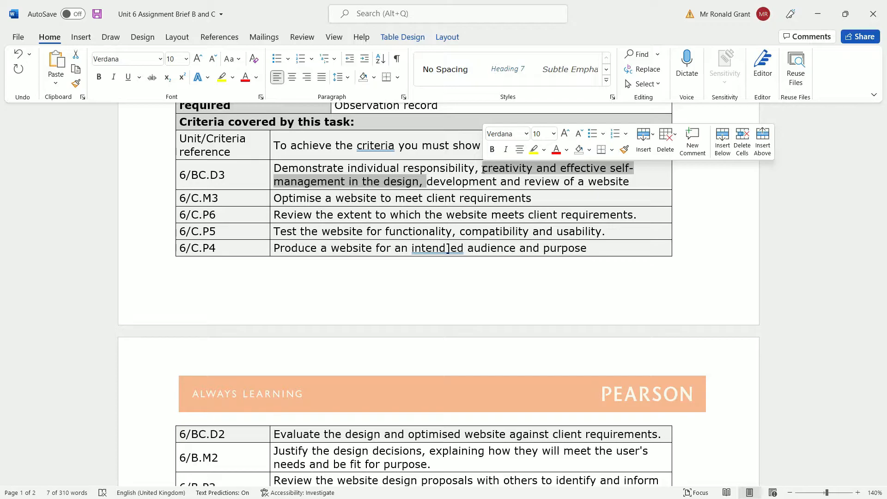
{"action": "left_click", "coordinate": [482, 199]}
Return to Document.docx and add a "Create Banner" line in Heading 2 style below the requirements list
{"action": "left_click", "coordinate": [817, 14]}
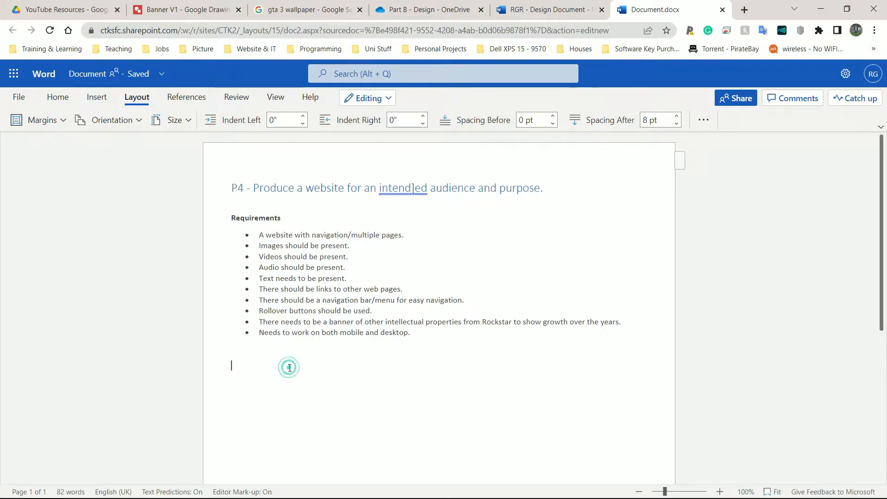
{"action": "type", "text": "Create Banner"}
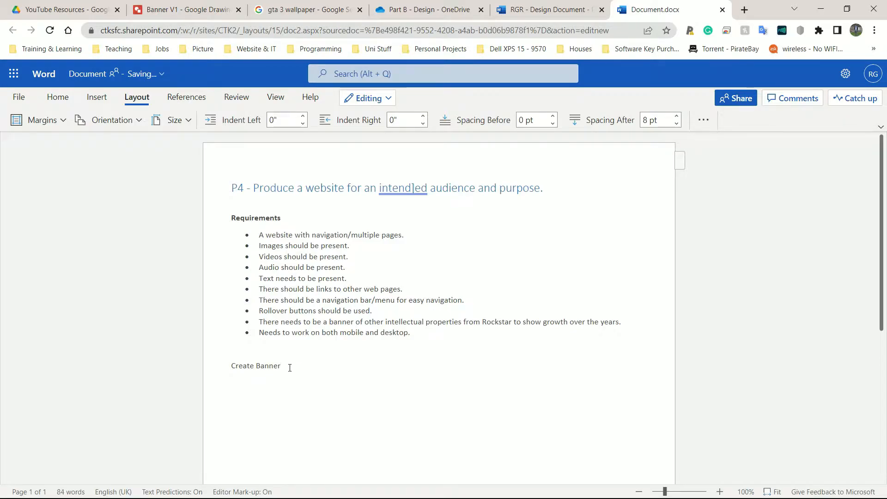
{"action": "key", "text": "ctrl+alt+2"}
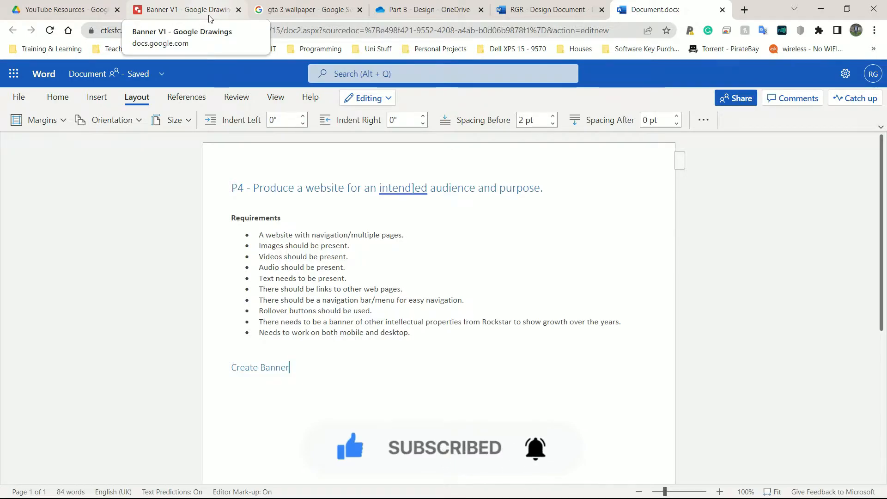
Capture a screenshot of the whole canvas with the GTA lettering in the Banner V1 drawing
{"action": "left_click", "coordinate": [195, 18]}
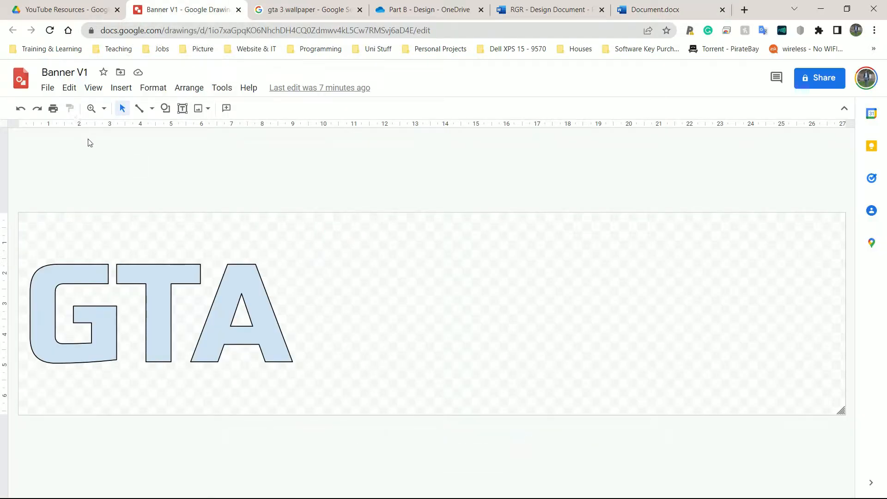
{"action": "key", "text": "super+shift+s"}
{"action": "left_click_drag", "start_coordinate": [14, 203], "coordinate": [849, 422]}
{"action": "key", "text": "alt+Tab"}
{"action": "key", "text": "alt+Tab"}
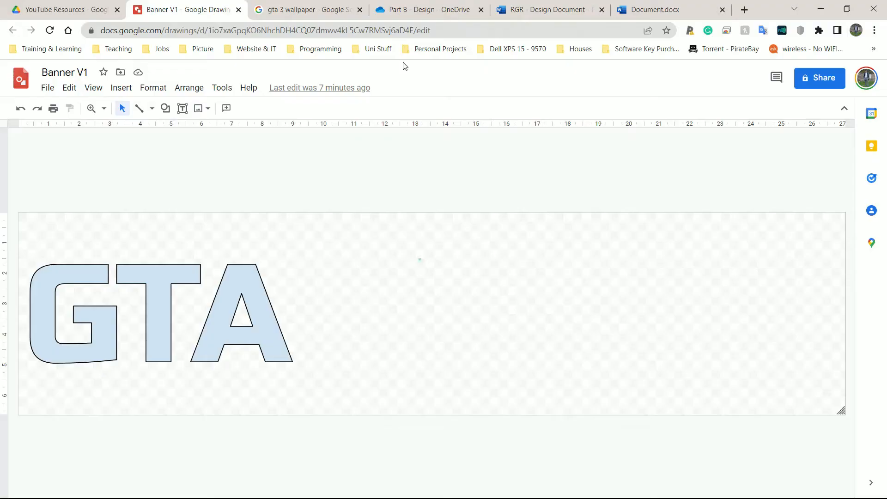
Close the Part B design document and paste the banner screenshot under the Create Banner heading in Document.docx
{"action": "left_click", "coordinate": [586, 10]}
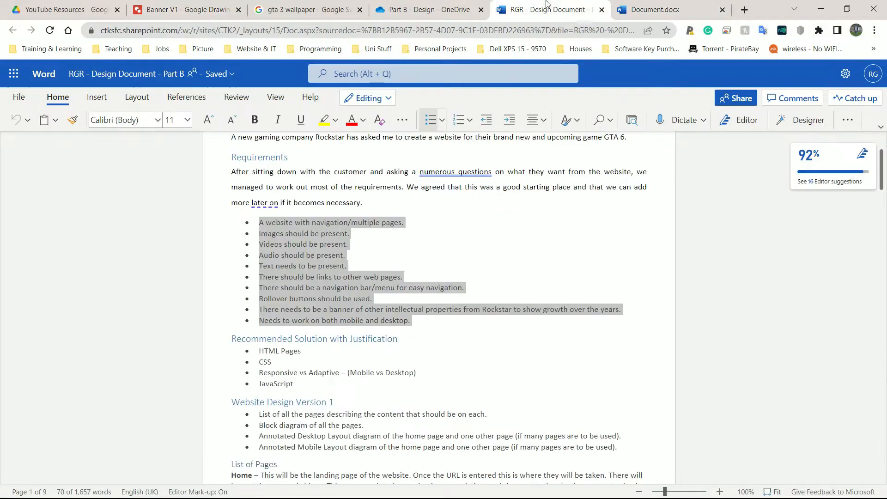
{"action": "left_click", "coordinate": [600, 10]}
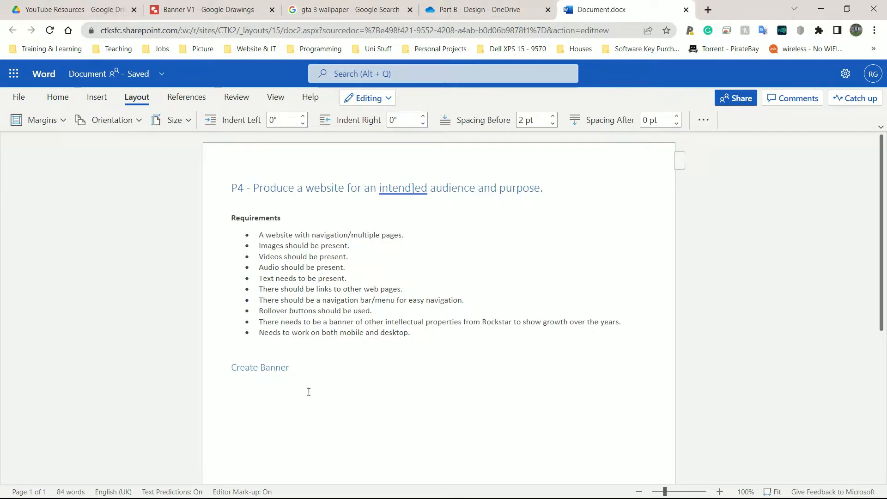
{"action": "key", "text": "Return"}
{"action": "key", "text": "ctrl+v"}
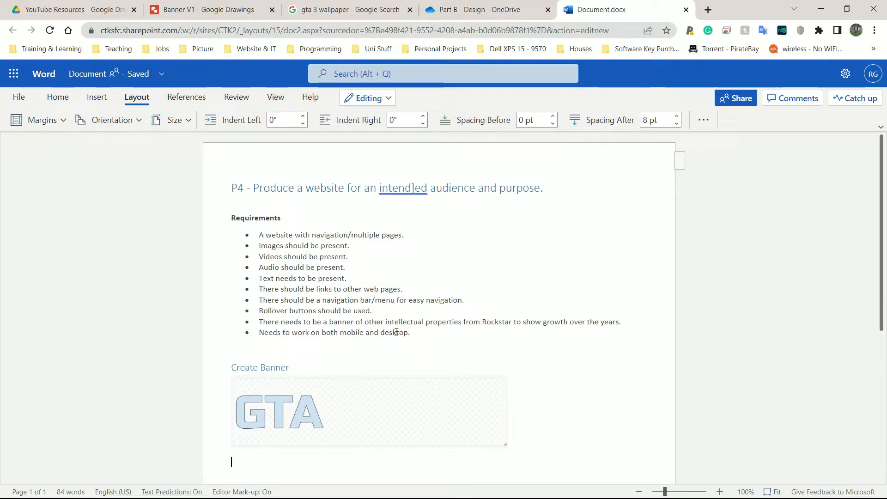
Browse the related images in the gta 3 wallpaper results and copy the previewed DeviantArt image
{"action": "key", "text": "alt+Tab"}
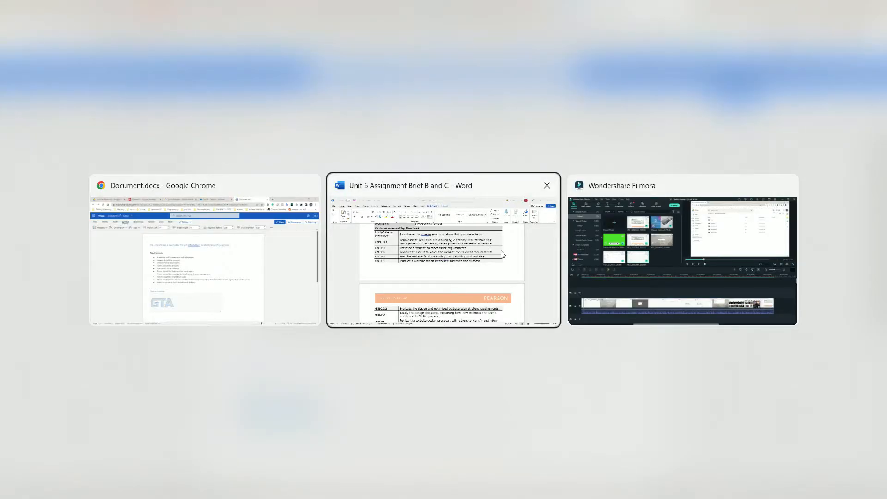
{"action": "left_click", "coordinate": [270, 249]}
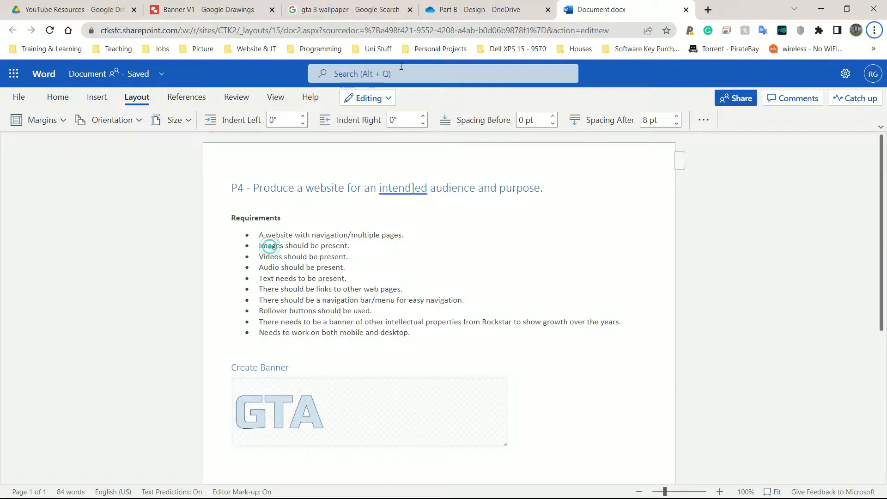
{"action": "left_click", "coordinate": [196, 3]}
{"action": "left_click", "coordinate": [344, 30]}
{"action": "left_click", "coordinate": [346, 13]}
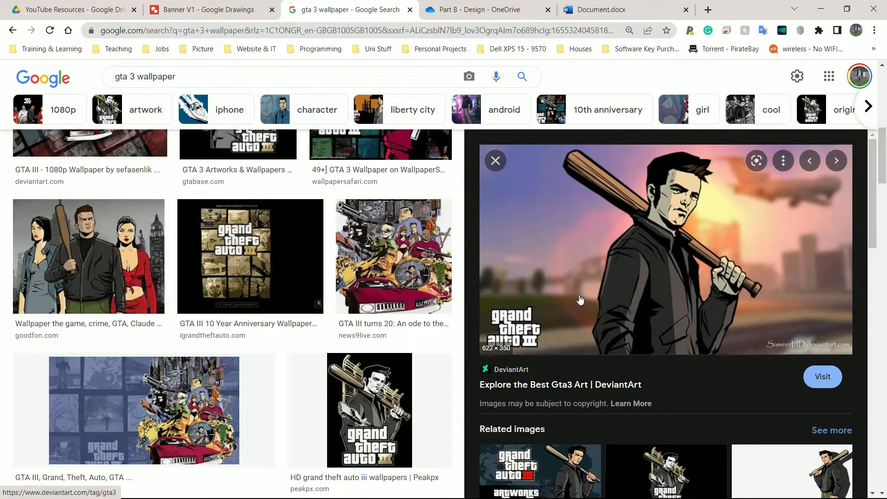
{"action": "scroll", "coordinate": [581, 298], "scroll_direction": "down", "scroll_amount": 1}
{"action": "scroll", "coordinate": [581, 298], "scroll_direction": "down", "scroll_amount": 2}
{"action": "scroll", "coordinate": [580, 291], "scroll_direction": "down", "scroll_amount": 3}
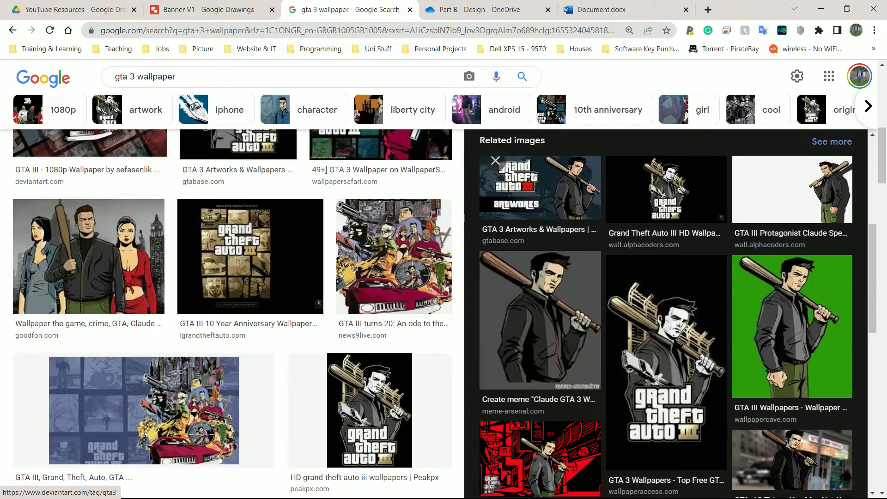
{"action": "scroll", "coordinate": [581, 296], "scroll_direction": "down", "scroll_amount": 3}
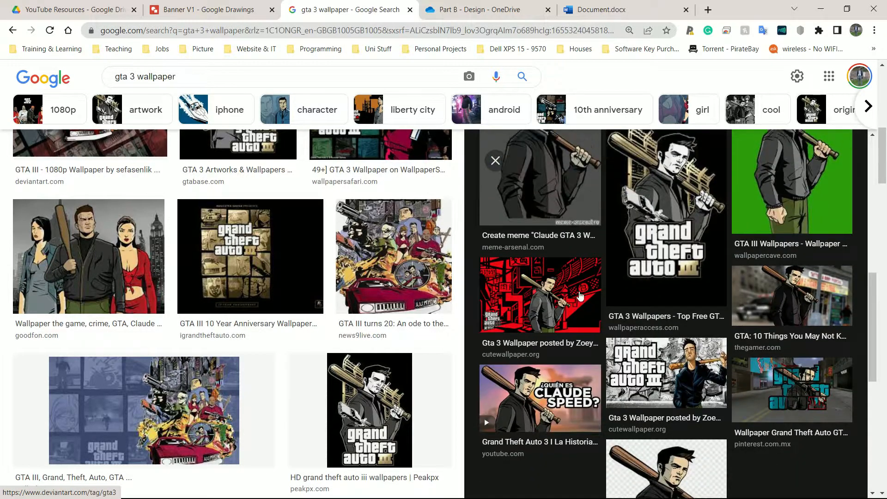
{"action": "scroll", "coordinate": [581, 296], "scroll_direction": "up", "scroll_amount": 8}
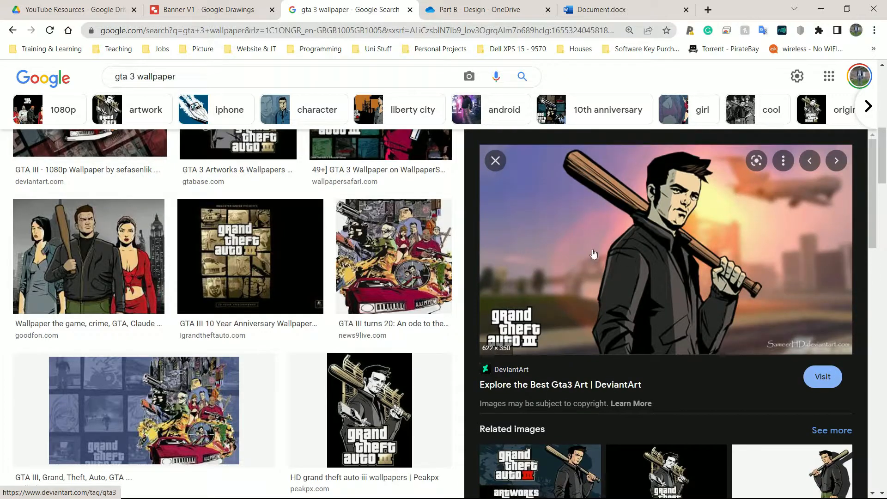
{"action": "right_click", "coordinate": [616, 191]}
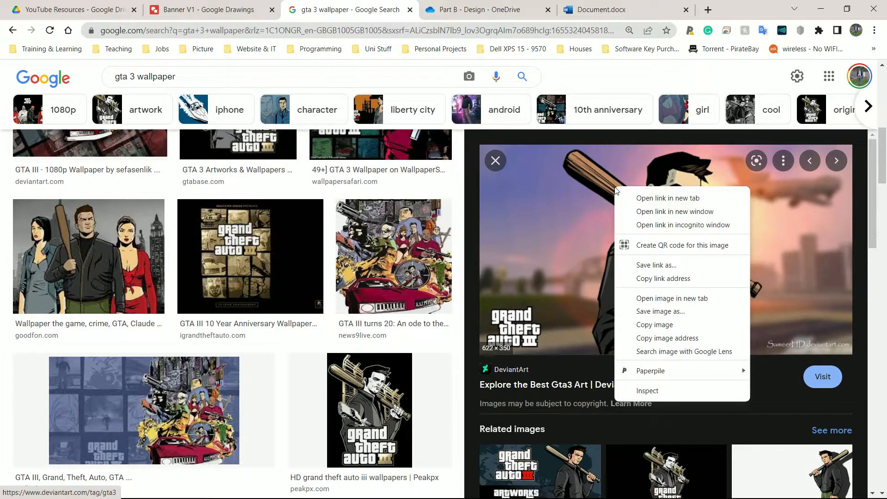
{"action": "left_click", "coordinate": [652, 325]}
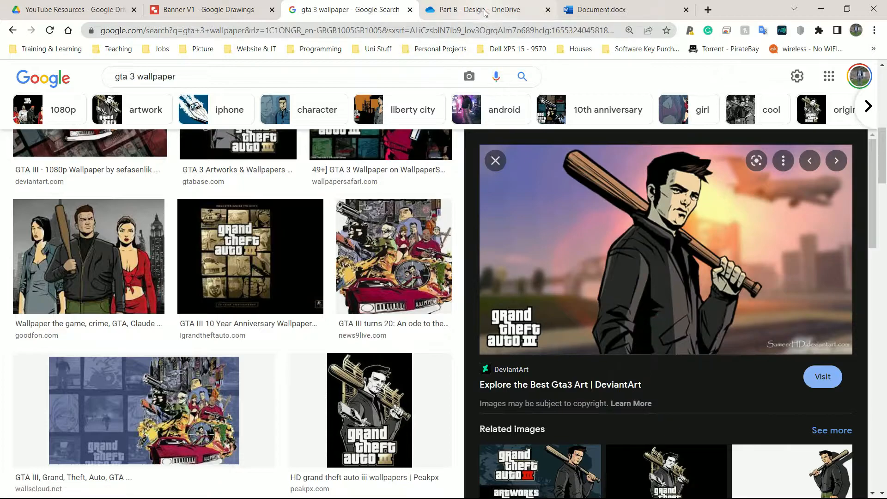
Paste the copied GTA III image onto the Banner V1 canvas beside the GTA lettering
{"action": "left_click", "coordinate": [211, 9]}
{"action": "left_click", "coordinate": [451, 307]}
{"action": "key", "text": "ctrl+v"}
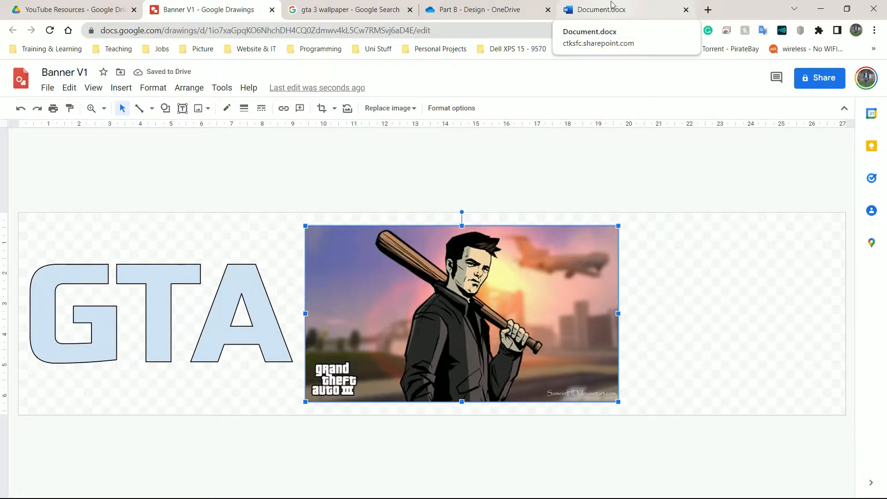
Copy the link address of the previewed DeviantArt image in the gta 3 wallpaper results
{"action": "left_click", "coordinate": [350, 9]}
{"action": "right_click", "coordinate": [602, 181]}
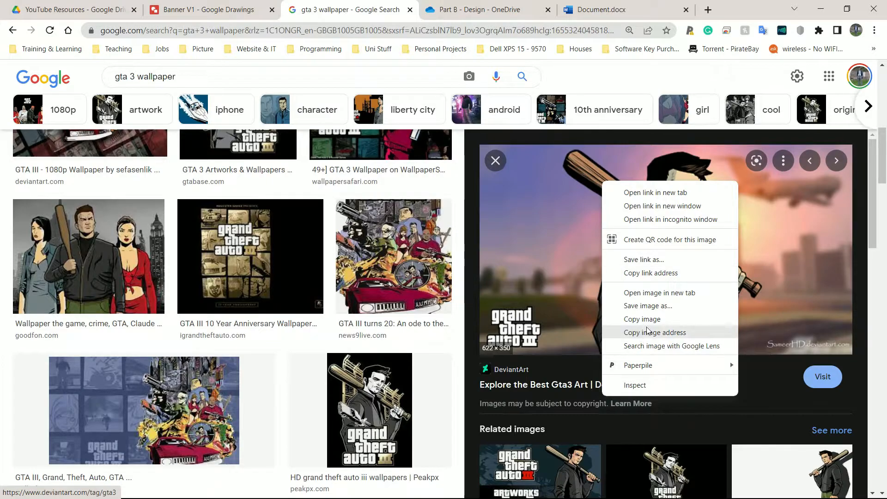
{"action": "left_click", "coordinate": [654, 275]}
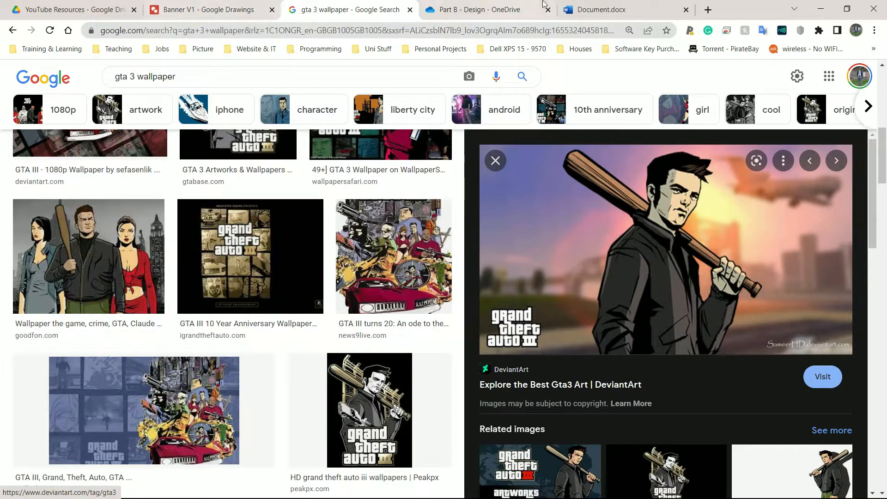
Add the line "GTA Image:" followed by the copied DeviantArt link below the banner screenshot in Document.docx
{"action": "left_click", "coordinate": [598, 9]}
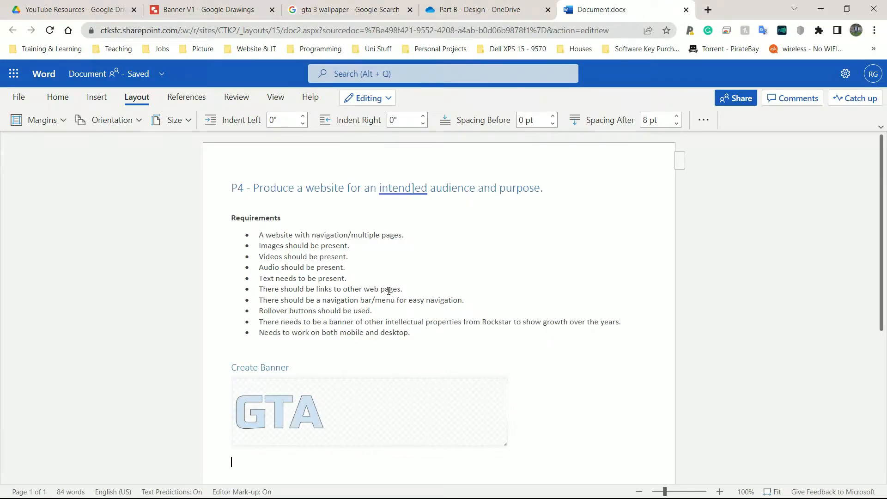
{"action": "type", "text": "Image for"}
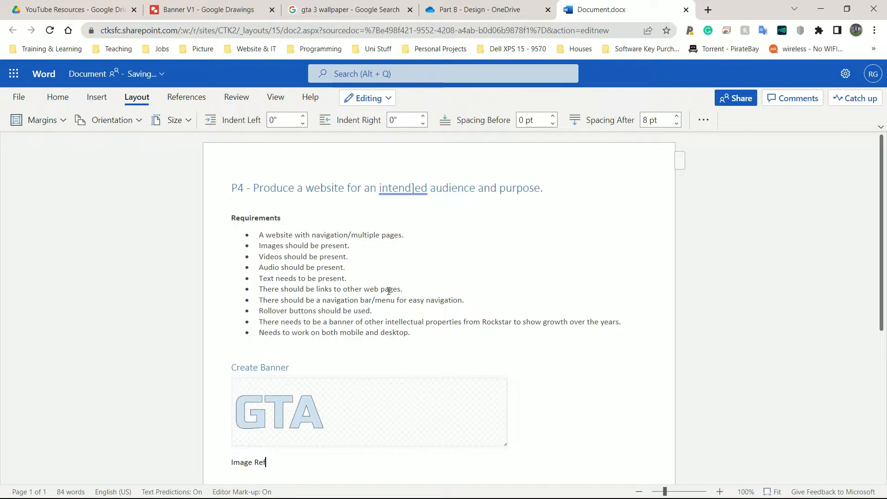
{"action": "key", "text": "BackSpace"}
{"action": "key", "text": "BackSpace"}
{"action": "key", "text": "BackSpace"}
{"action": "key", "text": "ctrl+BackSpace"}
{"action": "type", "text": "GT"}
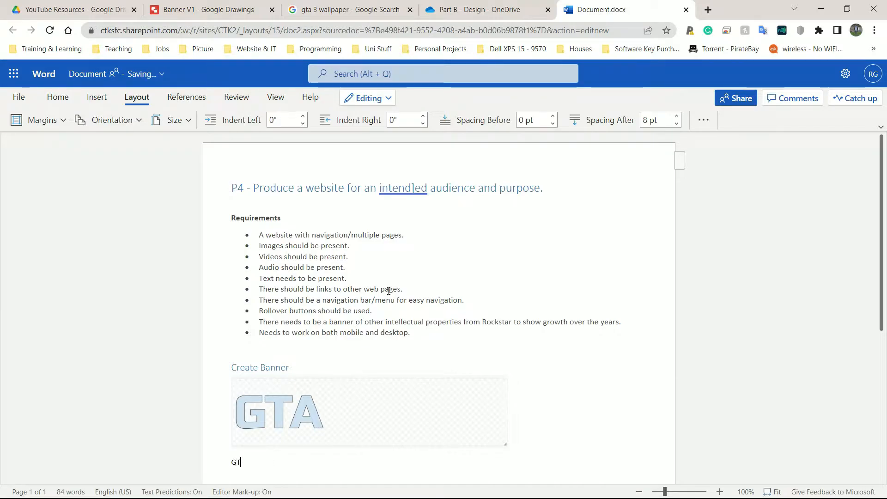
{"action": "type", "text": "A Image"}
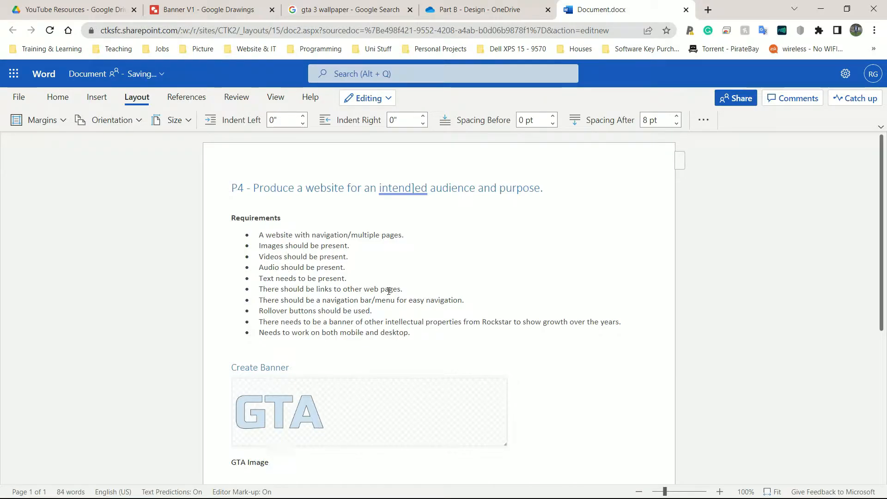
{"action": "type", "text": ":"}
{"action": "key", "text": "ctrl+v"}
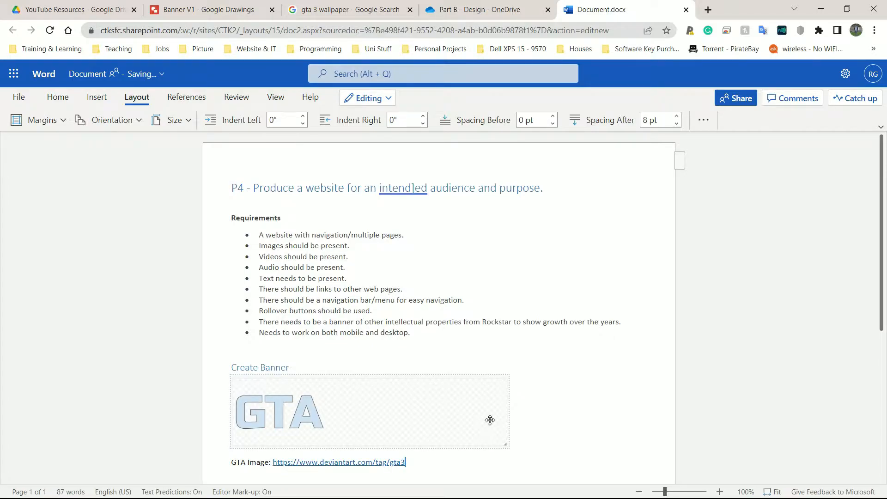
{"action": "scroll", "coordinate": [390, 424], "scroll_direction": "down", "scroll_amount": 3}
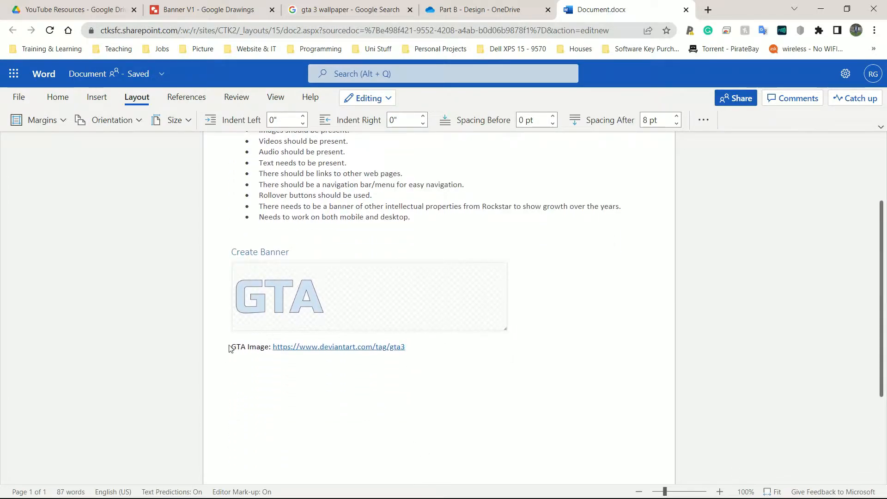
{"action": "left_click", "coordinate": [457, 350]}
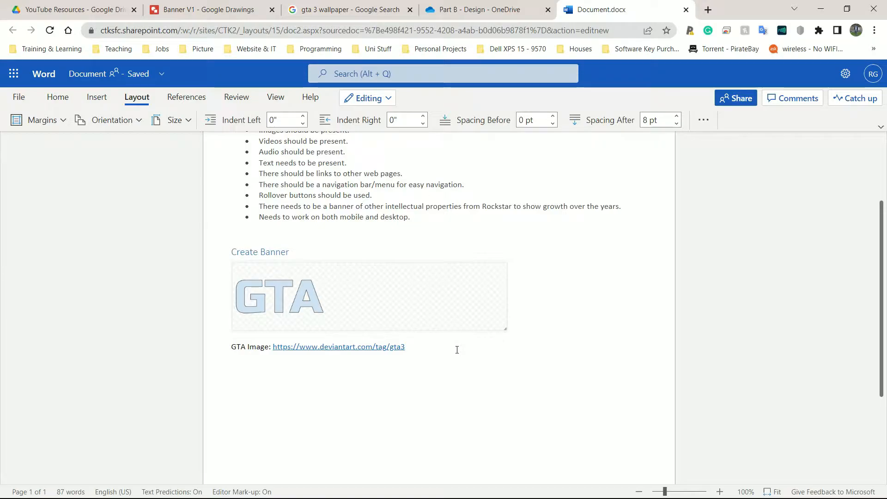
Move the GTA III image in Banner V1 against the canvas's upper edge, directly beside the GTA lettering
{"action": "key", "text": "alt+Tab"}
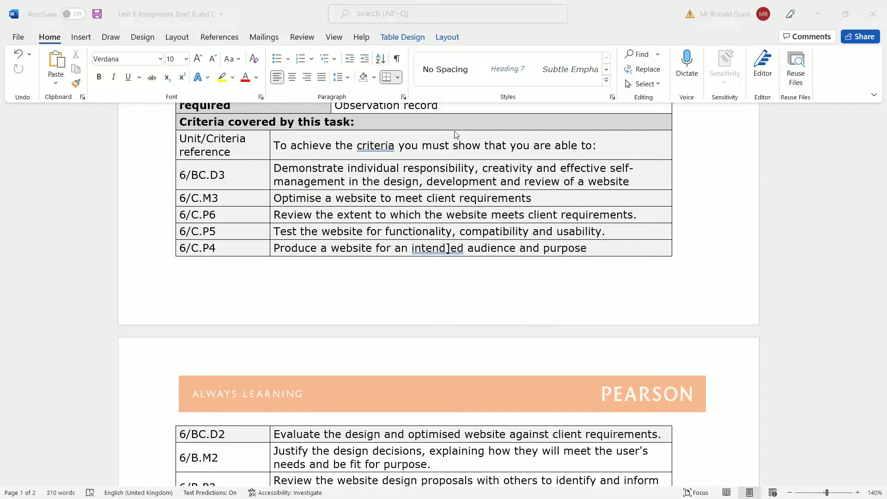
{"action": "key", "text": "alt+Tab"}
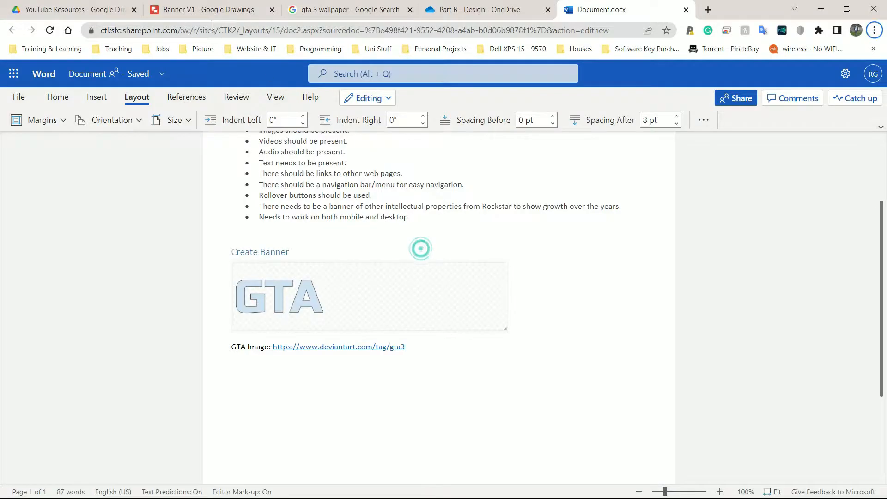
{"action": "left_click", "coordinate": [208, 9]}
{"action": "left_click_drag", "start_coordinate": [402, 312], "coordinate": [389, 296]}
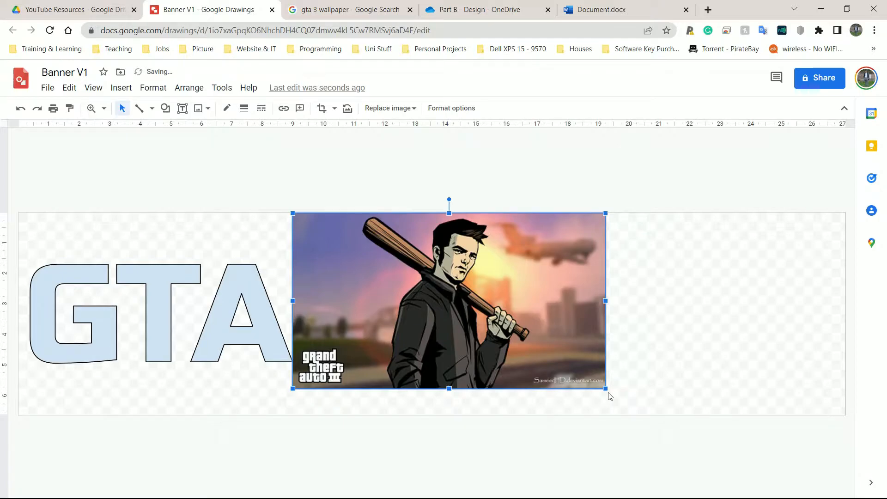
Enlarge the GTA III image proportionally so it fills the full height of the Banner V1 canvas
{"action": "left_click_drag", "start_coordinate": [606, 390], "coordinate": [626, 416]}
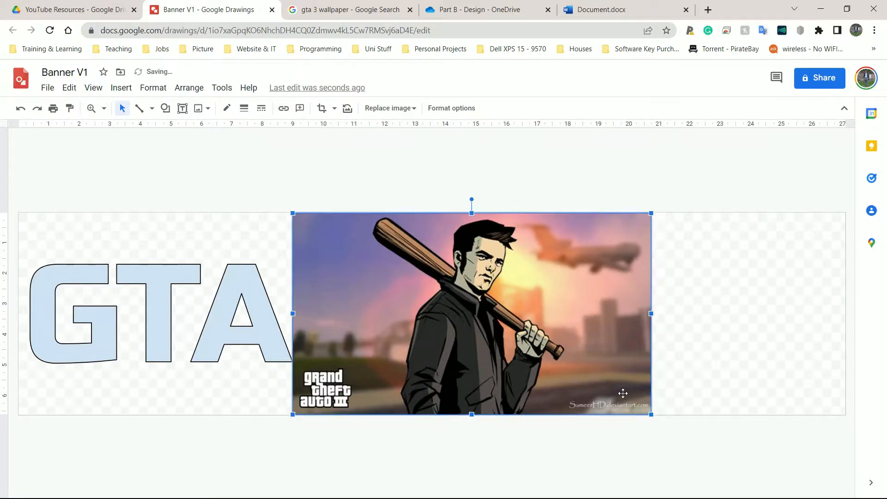
Search Google Images for "gta vice city wallpaper" in place of the GTA 3 search
{"action": "left_click", "coordinate": [331, 10]}
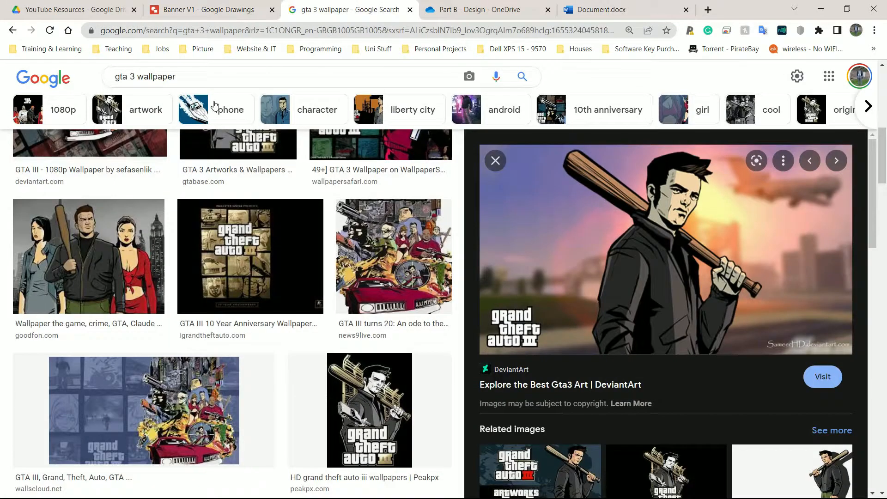
{"action": "left_click", "coordinate": [193, 76]}
{"action": "key", "text": "BackSpace"}
{"action": "key", "text": "BackSpace"}
{"action": "key", "text": "BackSpace"}
{"action": "key", "text": "BackSpace"}
{"action": "key", "text": "BackSpace"}
{"action": "key", "text": "BackSpace"}
{"action": "key", "text": "BackSpace"}
{"action": "key", "text": "BackSpace"}
{"action": "key", "text": "BackSpace"}
{"action": "key", "text": "BackSpace"}
{"action": "key", "text": "BackSpace"}
{"action": "type", "text": "vic"}
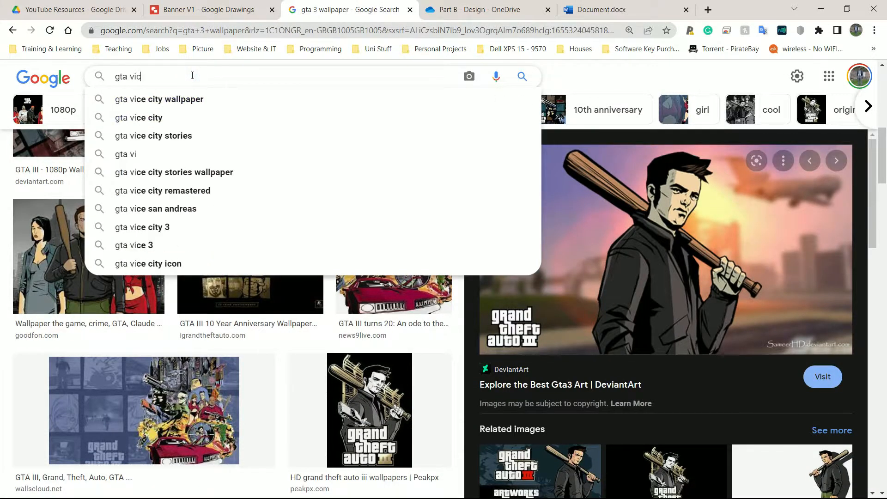
{"action": "type", "text": "e city"}
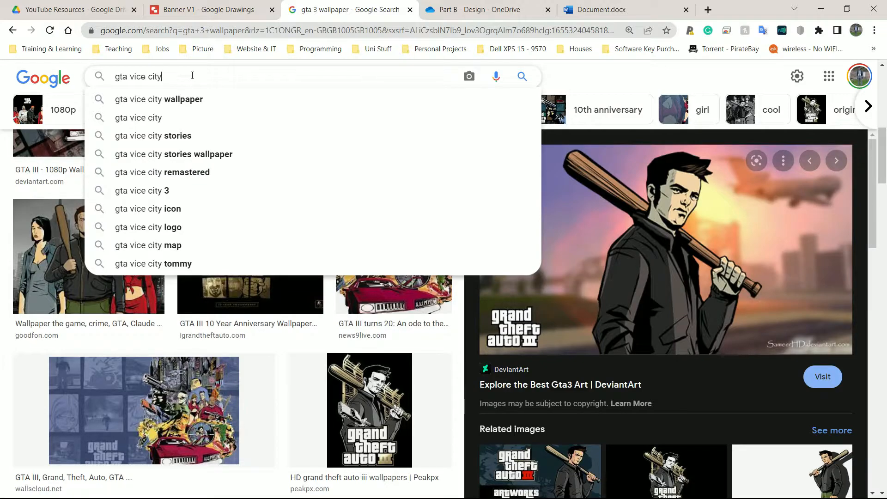
{"action": "key", "text": "Down"}
{"action": "key", "text": "Return"}
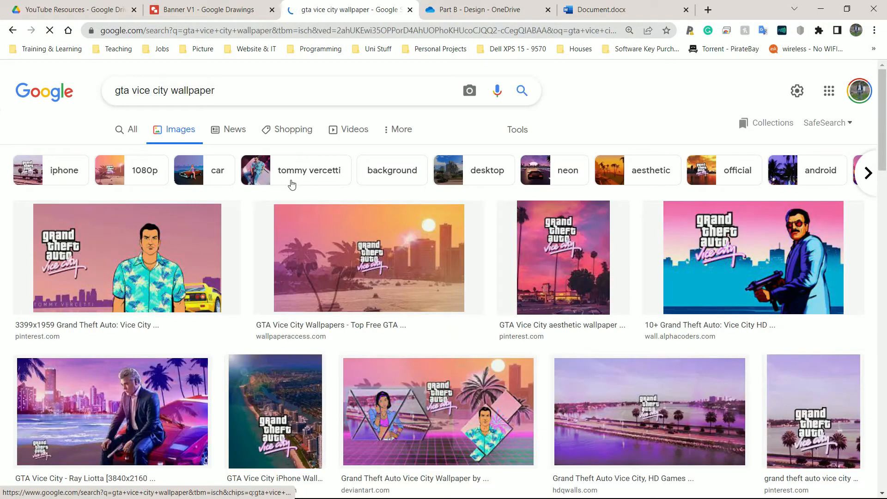
Browse the Vice City wallpaper results and copy the Pinterest image of Tommy Vercetti with the Vice City logo
{"action": "scroll", "coordinate": [145, 246], "scroll_direction": "down", "scroll_amount": 1}
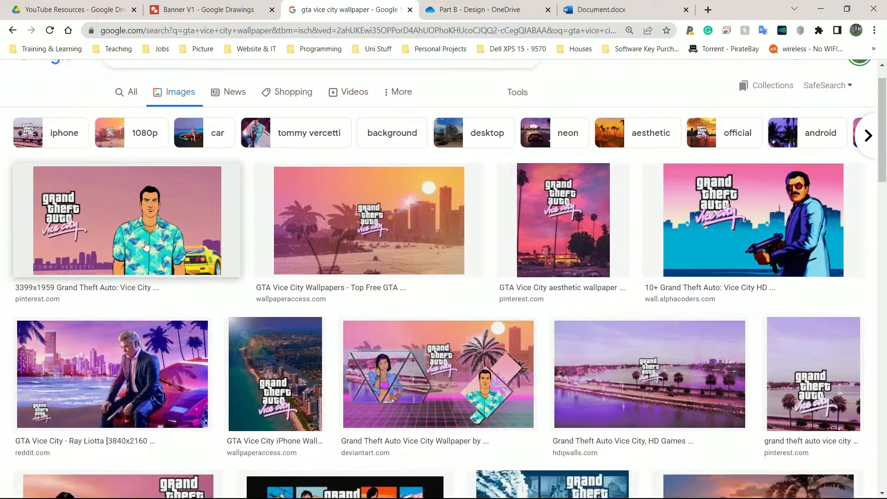
{"action": "scroll", "coordinate": [143, 217], "scroll_direction": "down", "scroll_amount": 3}
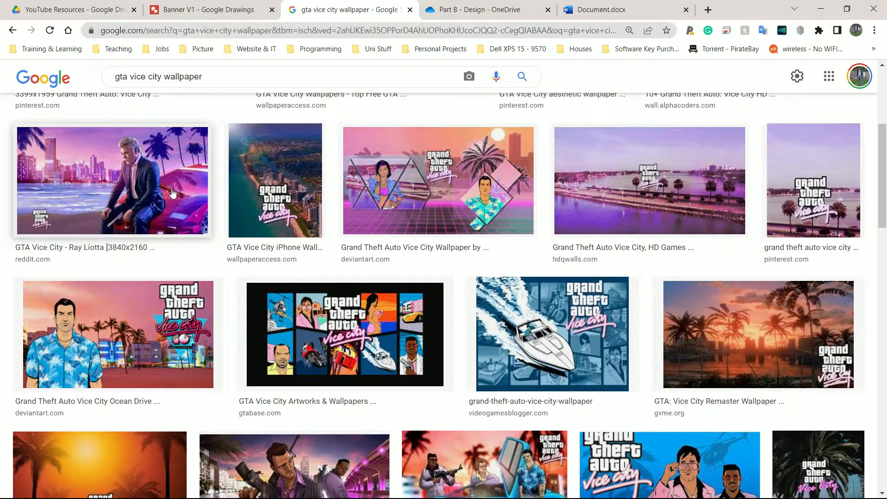
{"action": "scroll", "coordinate": [171, 193], "scroll_direction": "down", "scroll_amount": 2}
{"action": "scroll", "coordinate": [169, 193], "scroll_direction": "down", "scroll_amount": 2}
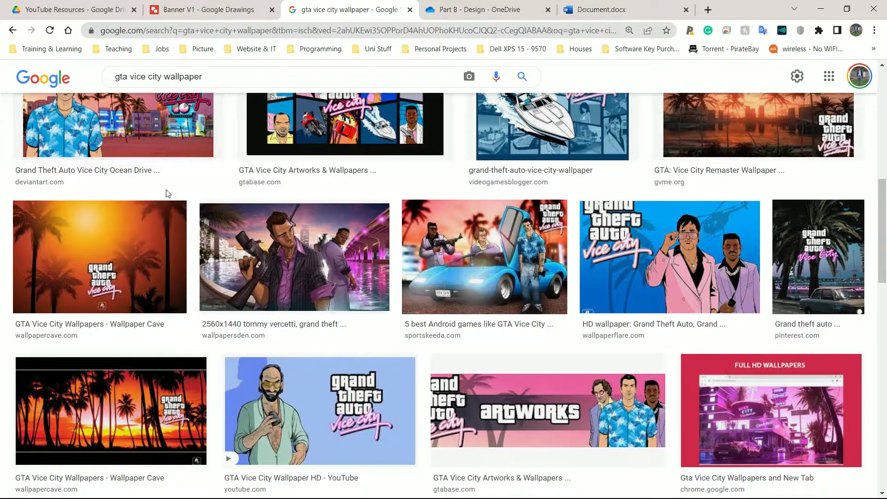
{"action": "scroll", "coordinate": [168, 194], "scroll_direction": "up", "scroll_amount": 8}
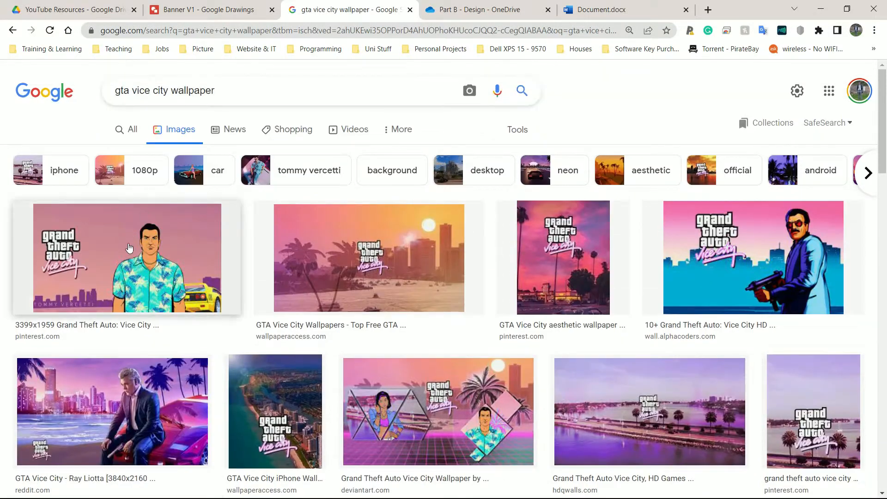
{"action": "left_click", "coordinate": [177, 233]}
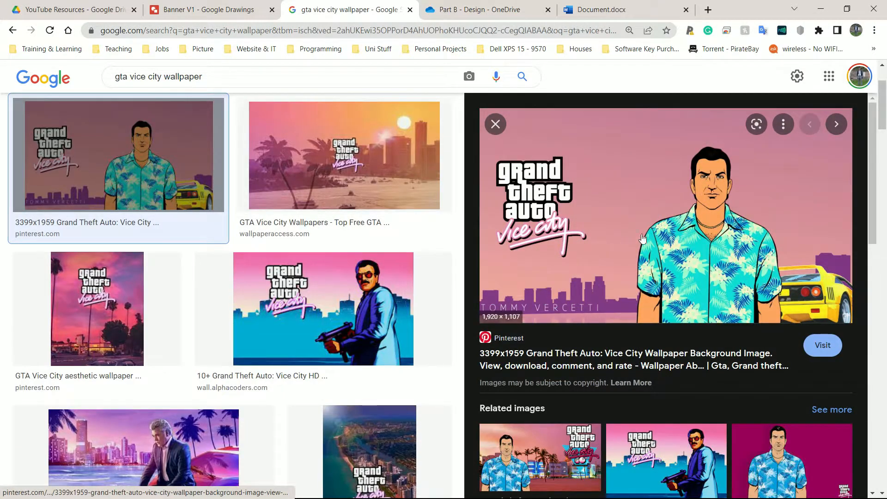
{"action": "right_click", "coordinate": [683, 187]}
{"action": "left_click", "coordinate": [707, 323]}
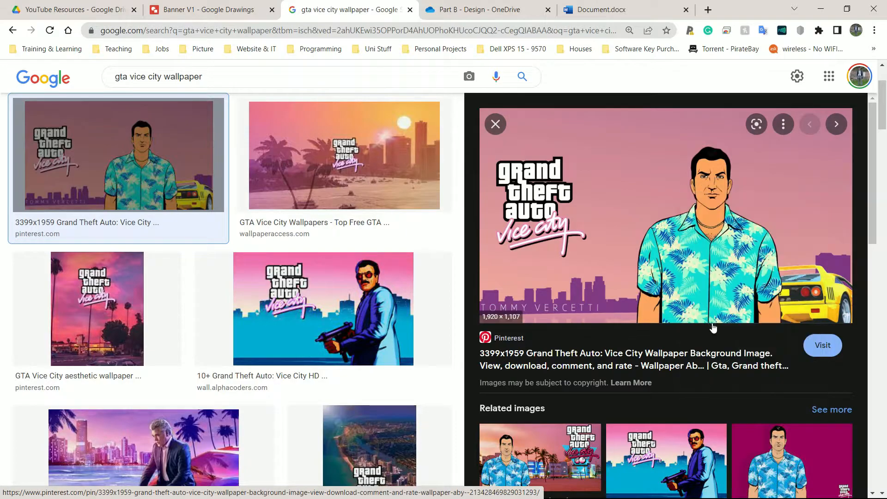
Paste the copied Vice City image into Banner V1 and move it over the right part of the GTA III image
{"action": "left_click", "coordinate": [242, 5]}
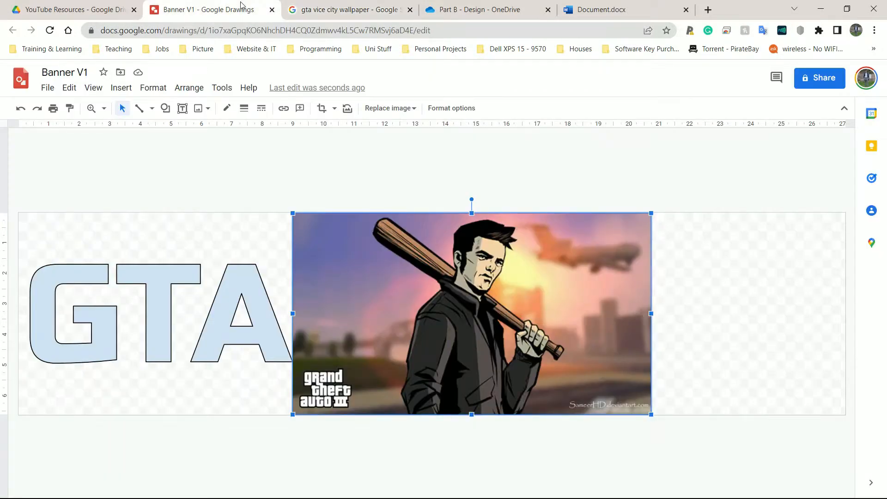
{"action": "key", "text": "ctrl+v"}
{"action": "left_click_drag", "start_coordinate": [417, 284], "coordinate": [587, 294]}
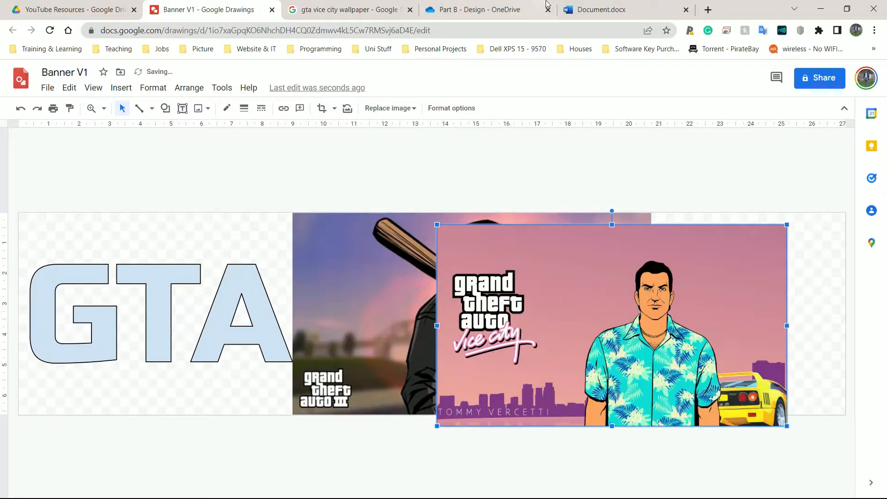
Copy the link address of the previewed Pinterest image in the gta vice city wallpaper results
{"action": "left_click", "coordinate": [411, 8]}
{"action": "right_click", "coordinate": [595, 206]}
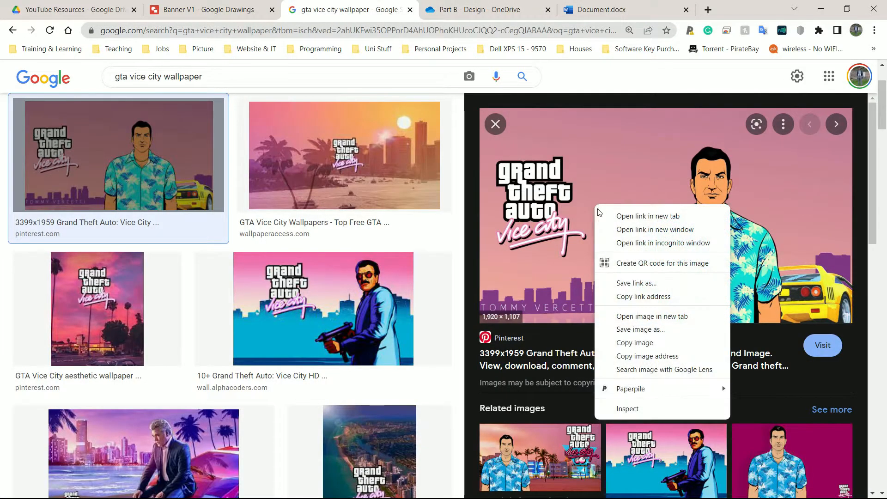
{"action": "left_click", "coordinate": [634, 298]}
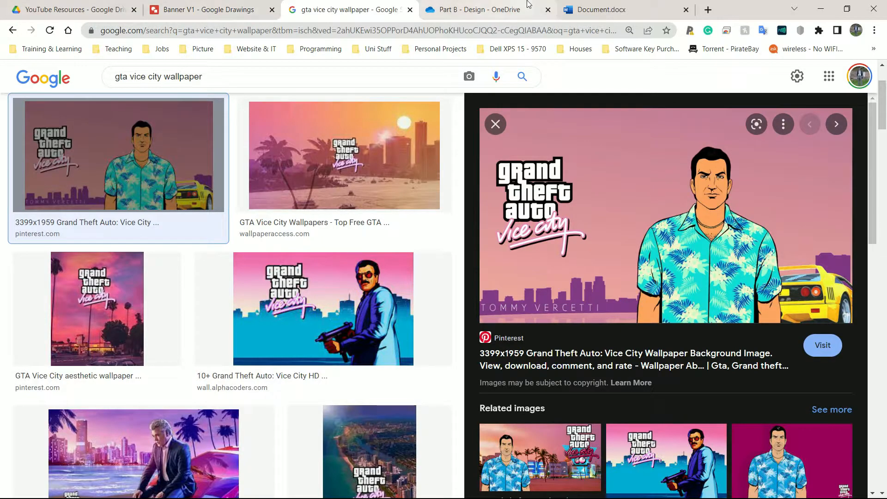
Add the line "GTA Vice City Image:" followed by the copied Pinterest link below the GTA image source in Document.docx
{"action": "left_click", "coordinate": [594, 6]}
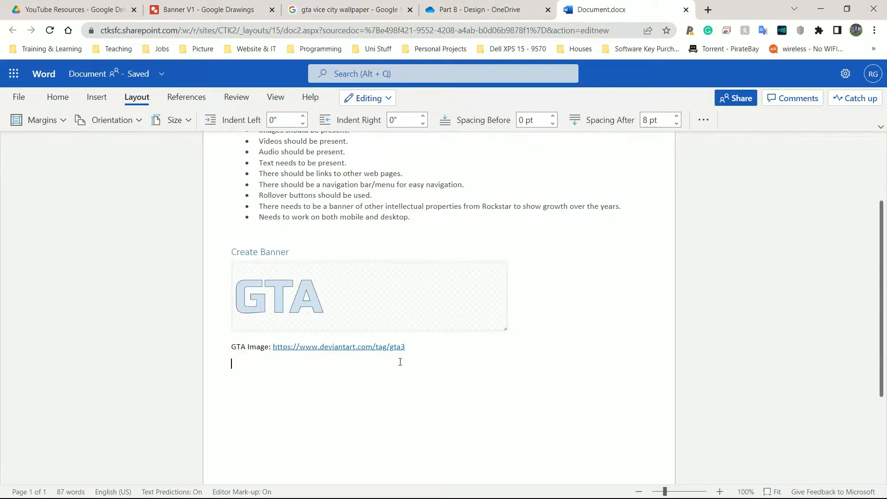
{"action": "type", "text": "GTA Vic"}
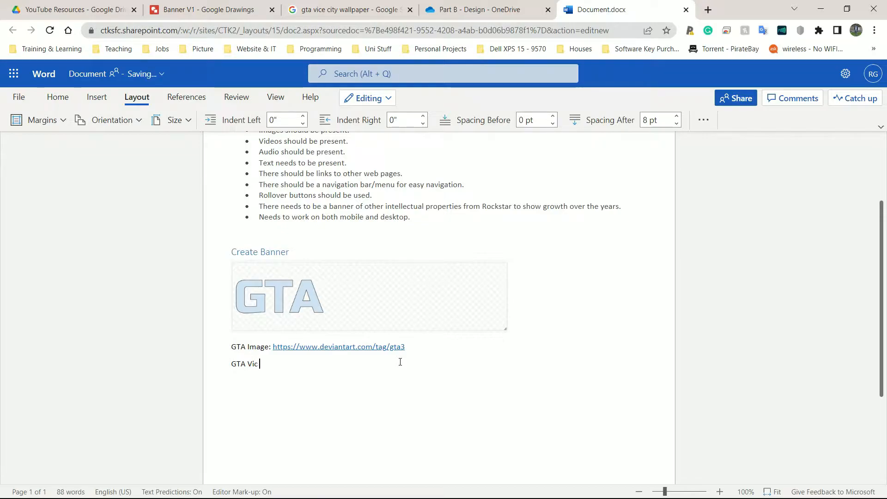
{"action": "type", "text": "e City Image:"}
{"action": "key", "text": "ctrl+v"}
{"action": "left_click_drag", "start_coordinate": [518, 375], "coordinate": [305, 365]}
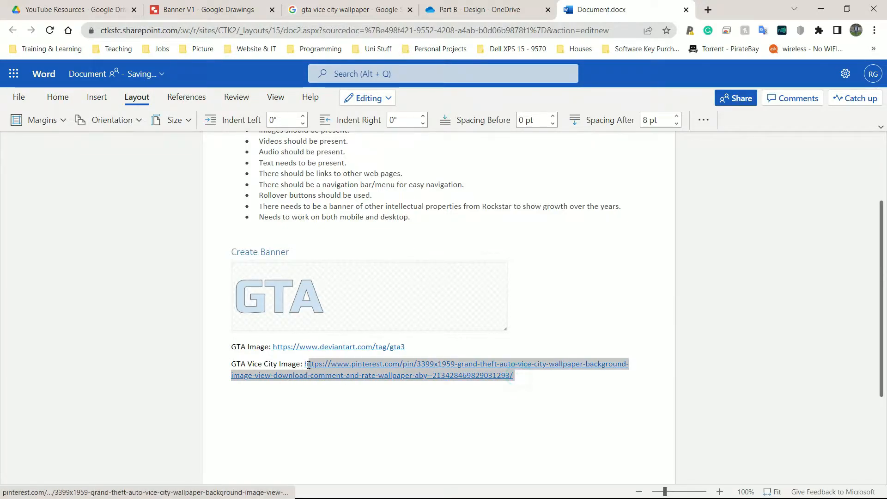
Change the first source label to "GTA 3 Image:" and start a new line below the Vice City source
{"action": "left_click", "coordinate": [270, 348]}
{"action": "key", "text": "ctrl+Left"}
{"action": "type", "text": "3"}
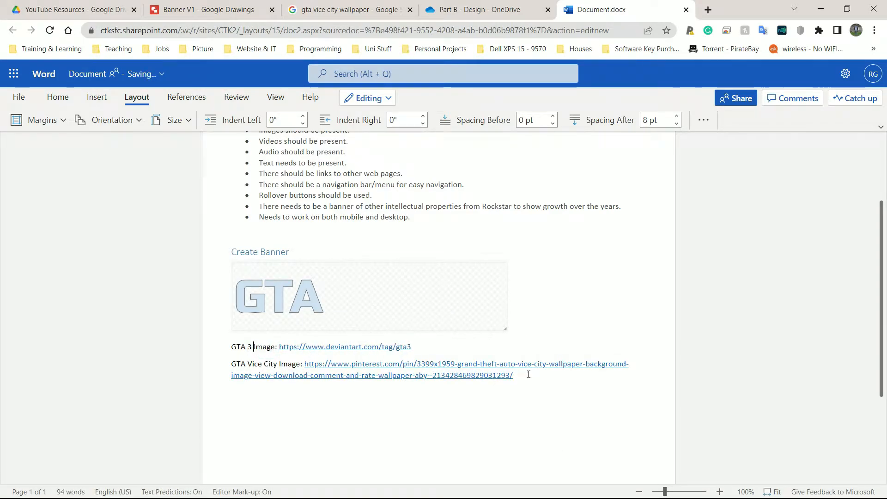
{"action": "left_click", "coordinate": [620, 407]}
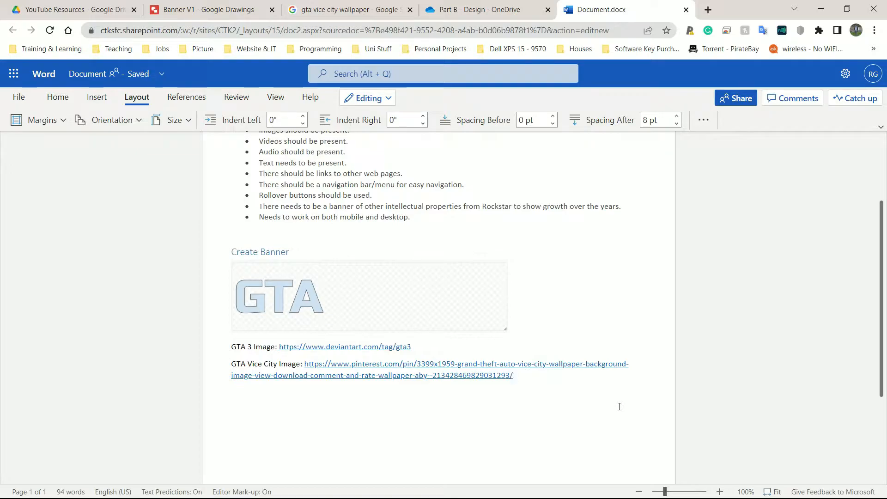
{"action": "key", "text": "Return"}
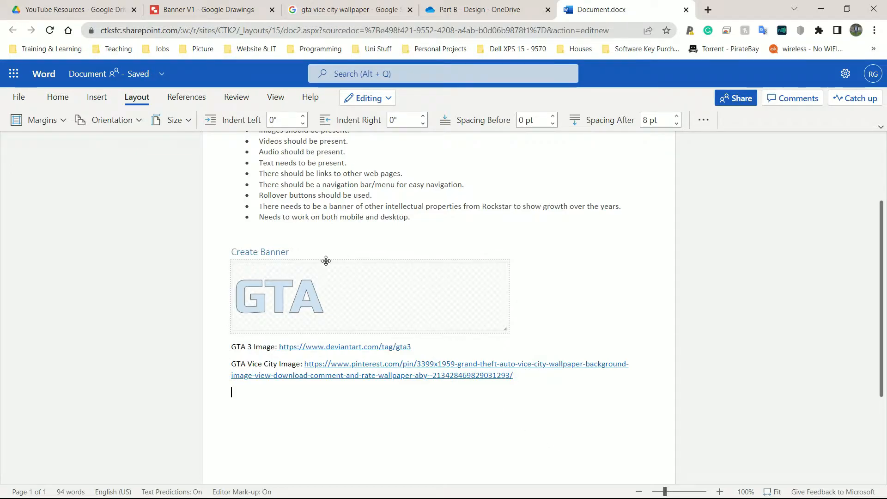
{"action": "left_click", "coordinate": [325, 264]}
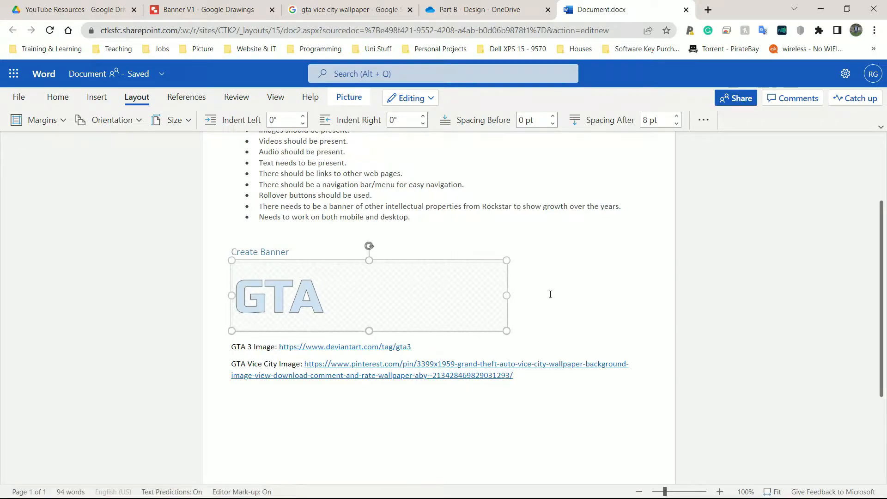
{"action": "key", "text": "ctrl+shift+Tab"}
{"action": "key", "text": "ctrl+shift+Tab"}
{"action": "key", "text": "ctrl+shift+Tab"}
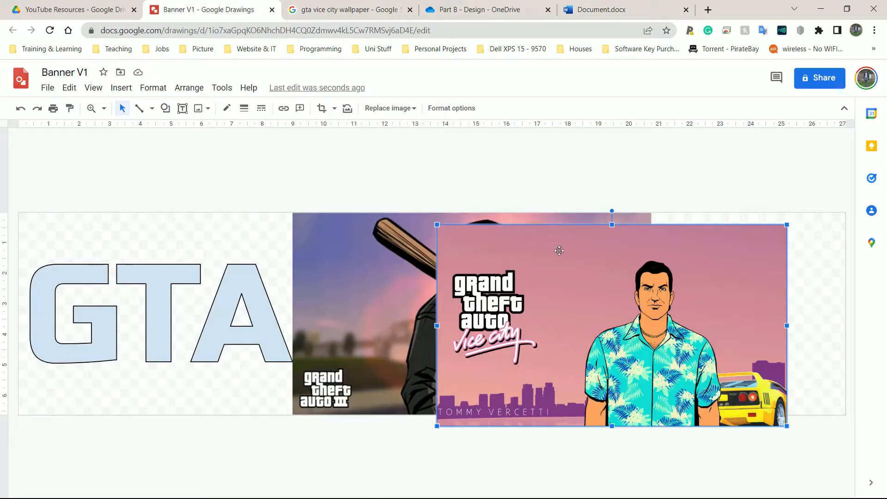
Search Google Images for "gta san andreas" in place of the Vice City search
{"action": "left_click", "coordinate": [345, 10]}
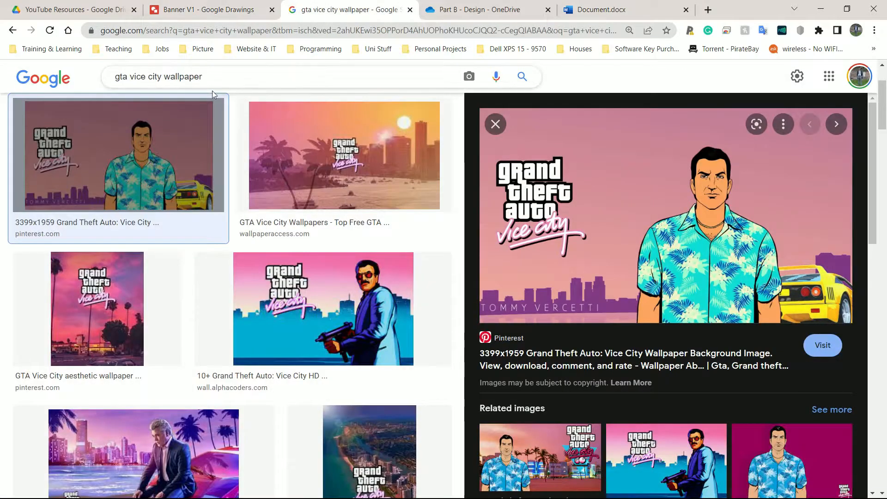
{"action": "left_click", "coordinate": [241, 80]}
{"action": "key", "text": "BackSpace"}
{"action": "key", "text": "BackSpace"}
{"action": "key", "text": "BackSpace"}
{"action": "key", "text": "BackSpace"}
{"action": "key", "text": "BackSpace"}
{"action": "key", "text": "BackSpace"}
{"action": "key", "text": "BackSpace"}
{"action": "key", "text": "BackSpace"}
{"action": "key", "text": "BackSpace"}
{"action": "key", "text": "BackSpace"}
{"action": "key", "text": "BackSpace"}
{"action": "key", "text": "BackSpace"}
{"action": "key", "text": "BackSpace"}
{"action": "key", "text": "BackSpace"}
{"action": "key", "text": "BackSpace"}
{"action": "key", "text": "BackSpace"}
{"action": "key", "text": "BackSpace"}
{"action": "key", "text": "BackSpace"}
{"action": "key", "text": "BackSpace"}
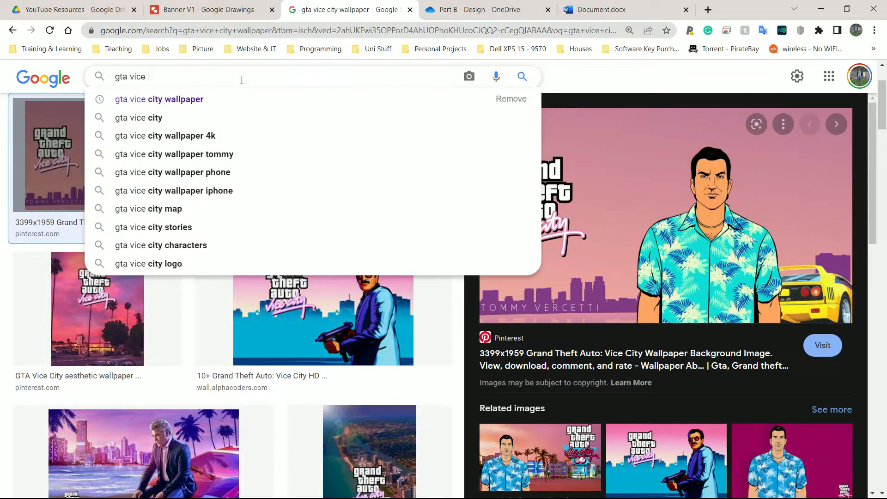
{"action": "type", "text": "san andreas"}
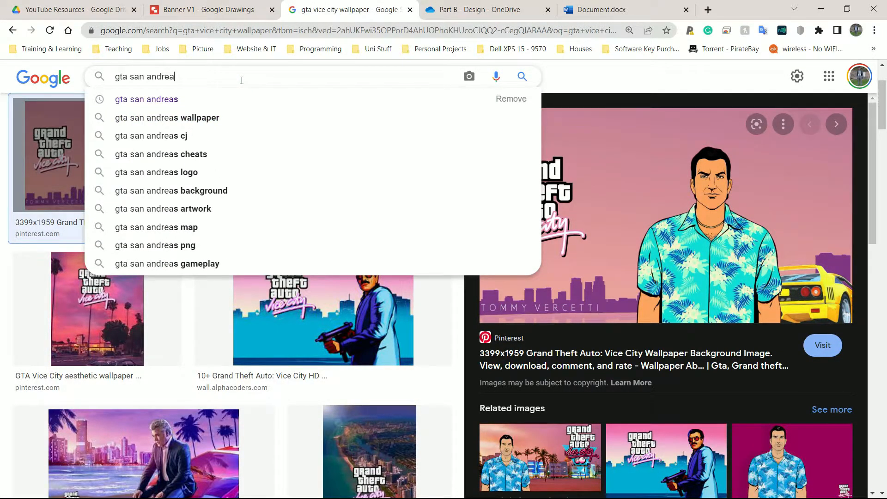
{"action": "key", "text": "Return"}
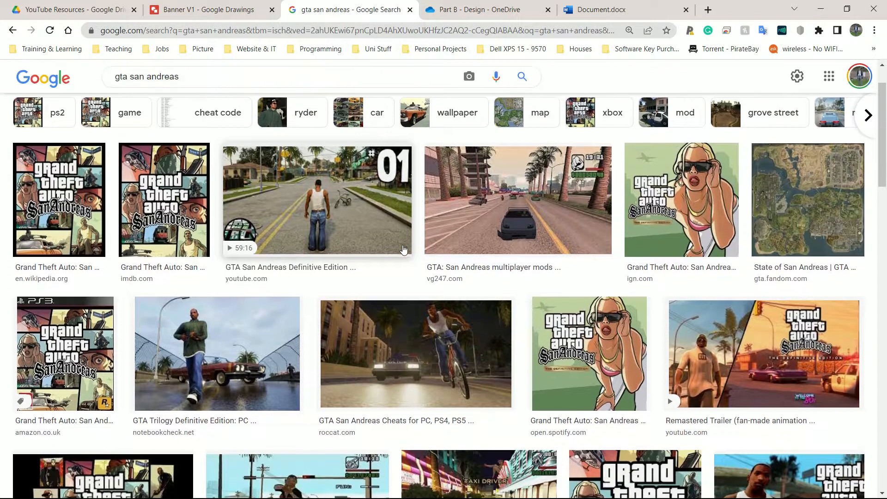
Look through the gta san andreas image results for a picture suited to the banner
{"action": "scroll", "coordinate": [457, 338], "scroll_direction": "down", "scroll_amount": 5}
{"action": "scroll", "coordinate": [458, 338], "scroll_direction": "down", "scroll_amount": 5}
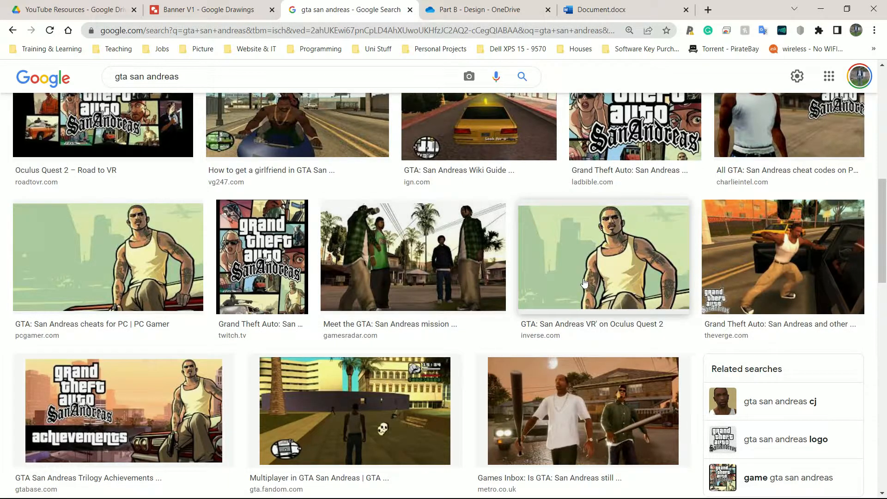
{"action": "scroll", "coordinate": [585, 283], "scroll_direction": "down", "scroll_amount": 5}
{"action": "scroll", "coordinate": [584, 283], "scroll_direction": "down", "scroll_amount": 2}
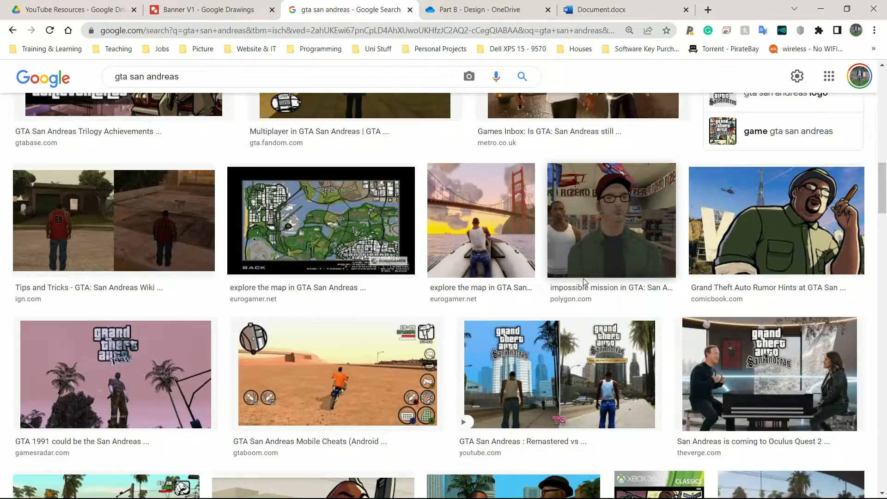
{"action": "scroll", "coordinate": [584, 283], "scroll_direction": "down", "scroll_amount": 4}
{"action": "scroll", "coordinate": [585, 283], "scroll_direction": "down", "scroll_amount": 5}
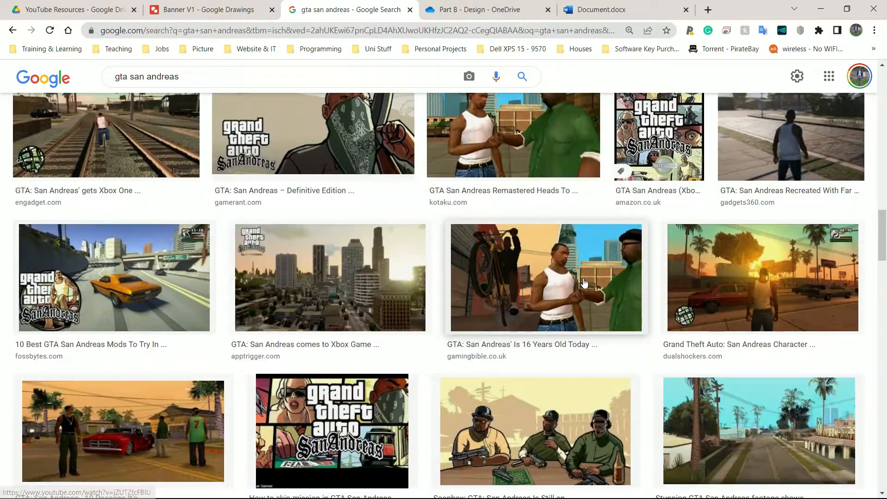
{"action": "scroll", "coordinate": [585, 283], "scroll_direction": "down", "scroll_amount": 5}
{"action": "scroll", "coordinate": [585, 282], "scroll_direction": "up", "scroll_amount": 20}
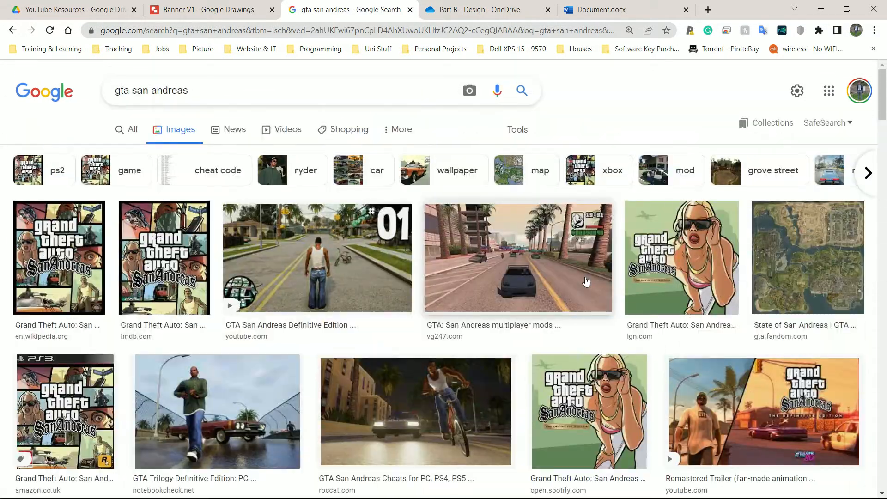
Copy the Roccat San Andreas image of the cyclist with the police car and paste it onto the Banner V1 canvas
{"action": "left_click", "coordinate": [435, 398]}
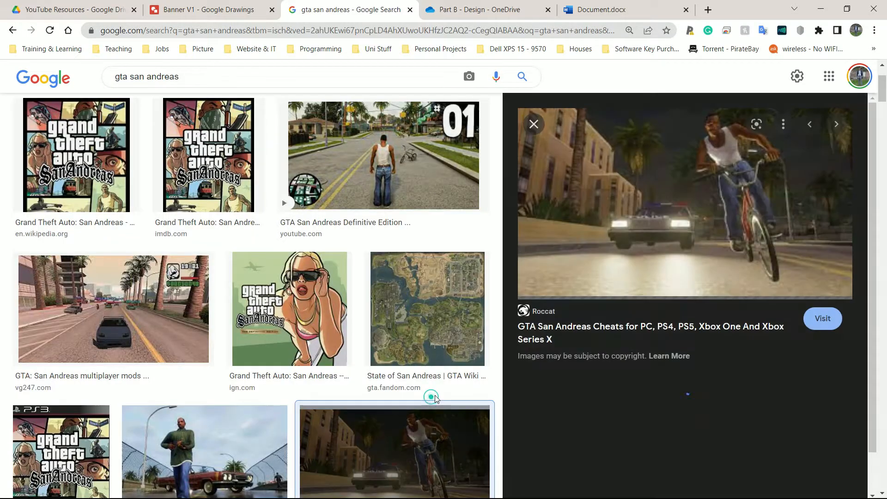
{"action": "right_click", "coordinate": [715, 158]}
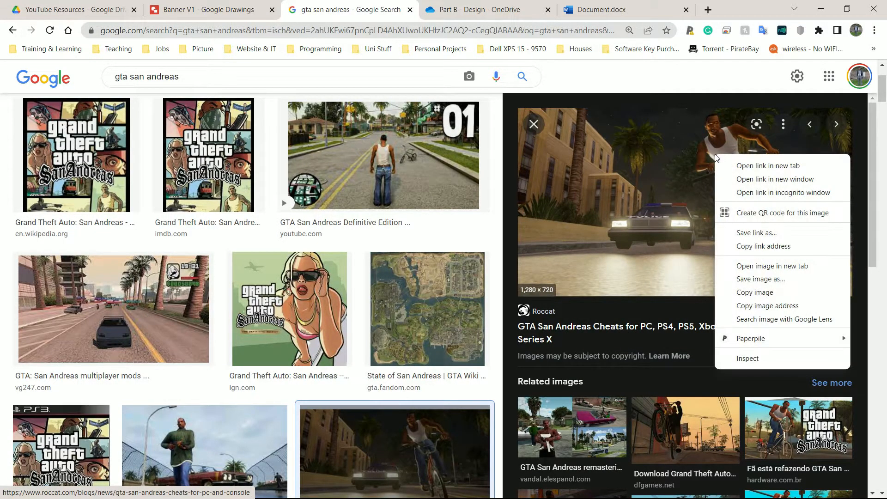
{"action": "left_click", "coordinate": [755, 292]}
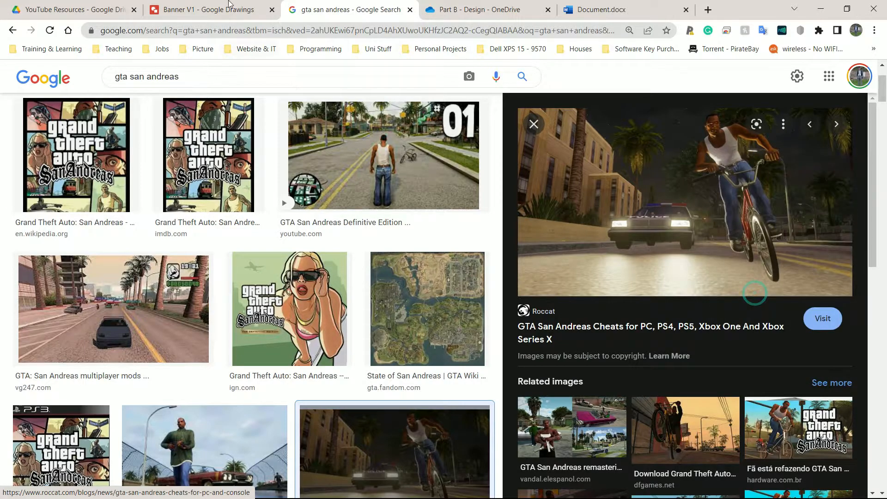
{"action": "left_click", "coordinate": [204, 9]}
{"action": "key", "text": "ctrl+v"}
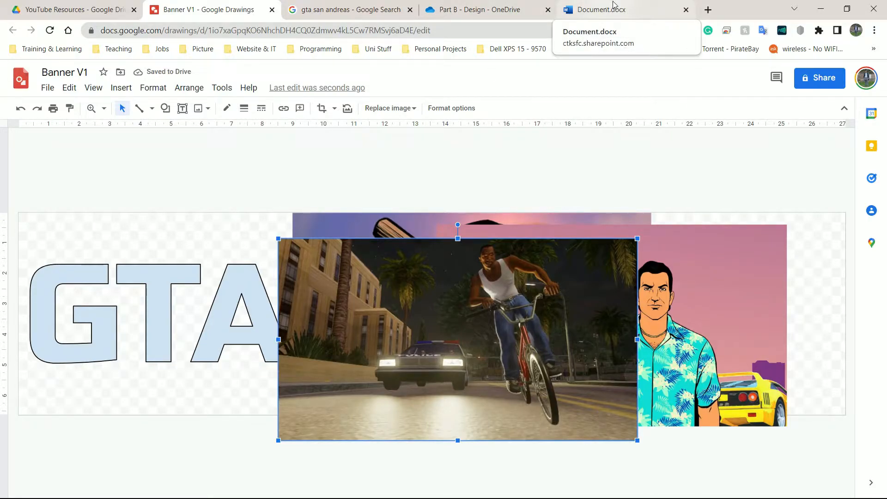
Move the San Andreas image up and to the right on the Banner V1 canvas, leaving the GTA title uncovered
{"action": "left_click", "coordinate": [613, 10]}
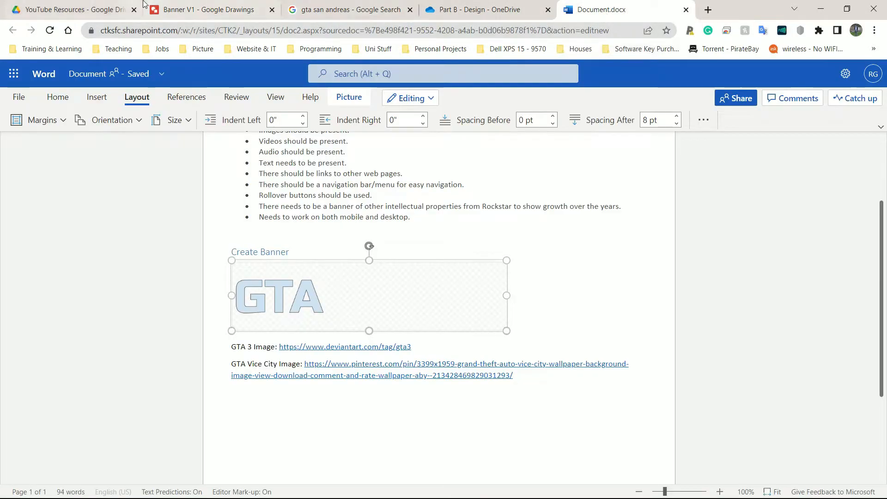
{"action": "left_click", "coordinate": [171, 9]}
{"action": "left_click_drag", "start_coordinate": [553, 280], "coordinate": [648, 213]}
{"action": "left_click", "coordinate": [175, 285]}
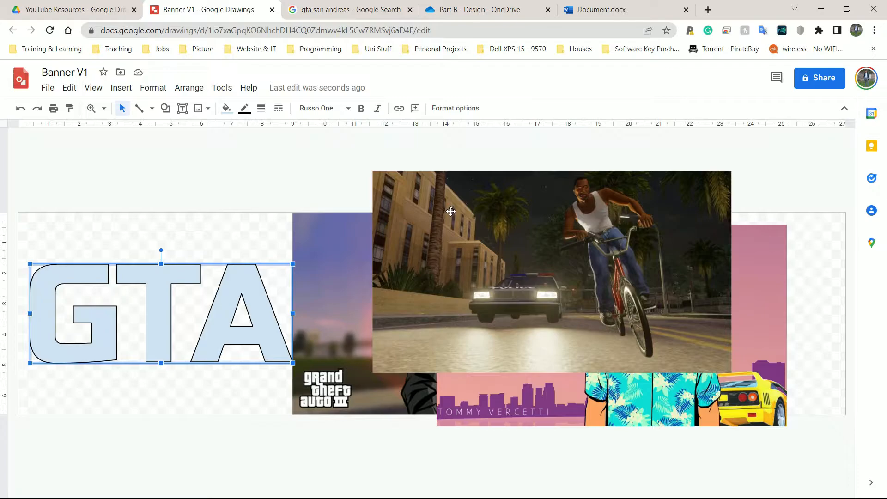
Copy the Roccat San Andreas image's link address and paste it into the Word document below the Vice City source, labelled "GTA San Andreas Link:"
{"action": "left_click", "coordinate": [350, 10]}
{"action": "right_click", "coordinate": [638, 192]}
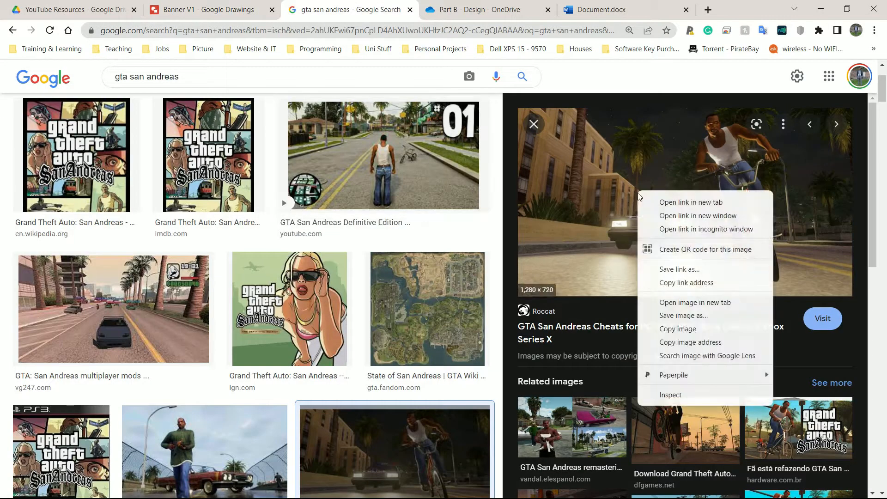
{"action": "left_click", "coordinate": [668, 283]}
{"action": "left_click", "coordinate": [593, 4]}
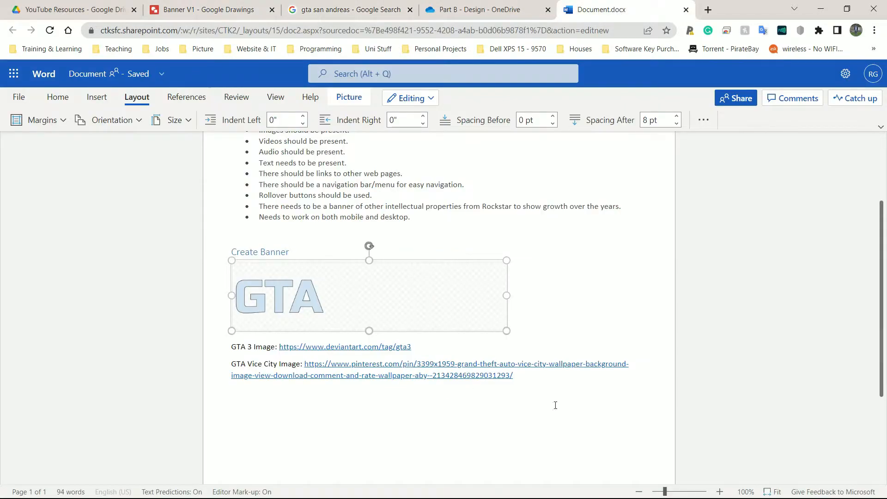
{"action": "left_click", "coordinate": [559, 379]}
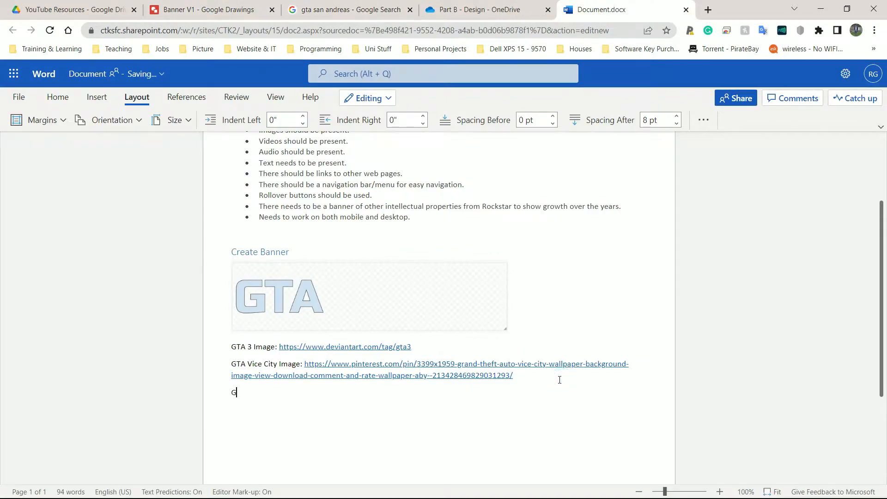
{"action": "type", "text": "GTA San Andreas Link:"}
{"action": "key", "text": "ctrl+v"}
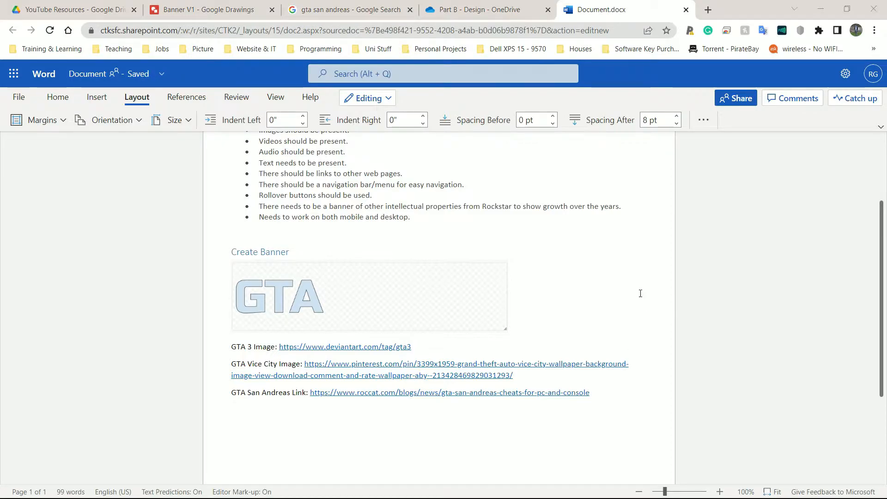
Search Google Images for "gta 4 wallpaper" in a new browser tab
{"action": "key", "text": "alt+Tab"}
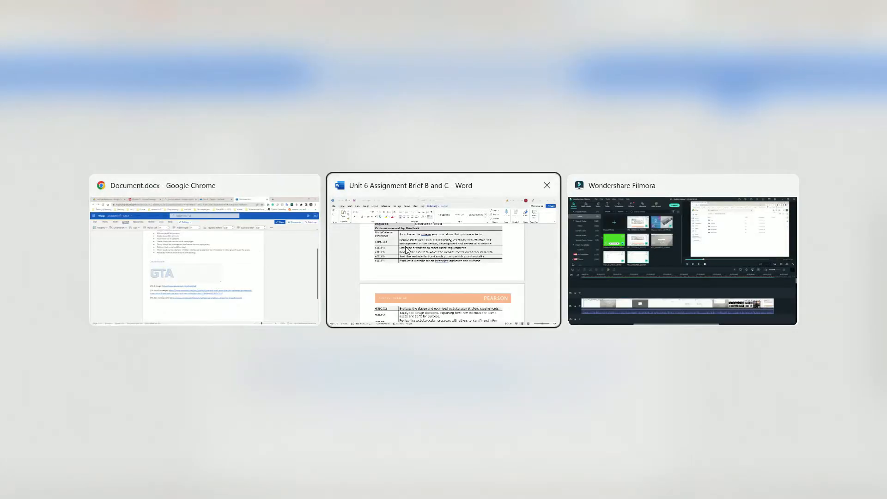
{"action": "left_click", "coordinate": [224, 260]}
{"action": "key", "text": "ctrl+t"}
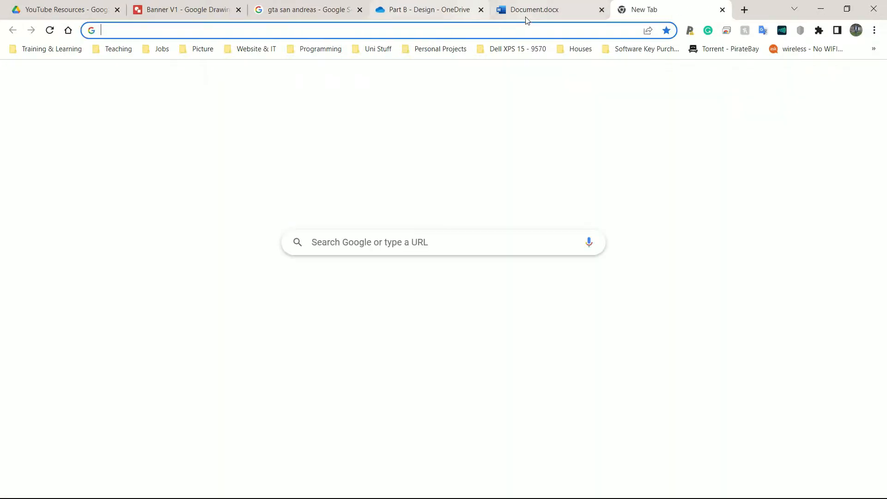
{"action": "type", "text": "gta 4"}
{"action": "key", "text": "Return"}
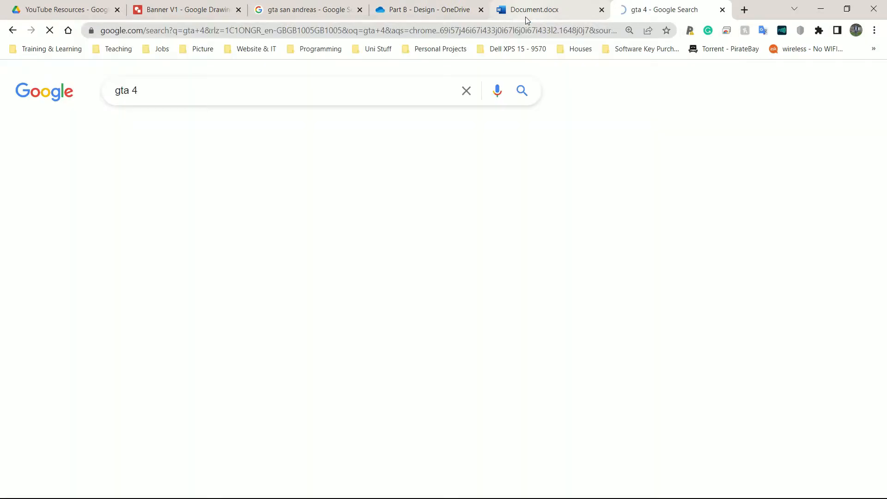
{"action": "left_click", "coordinate": [230, 84]}
{"action": "type", "text": "wall"}
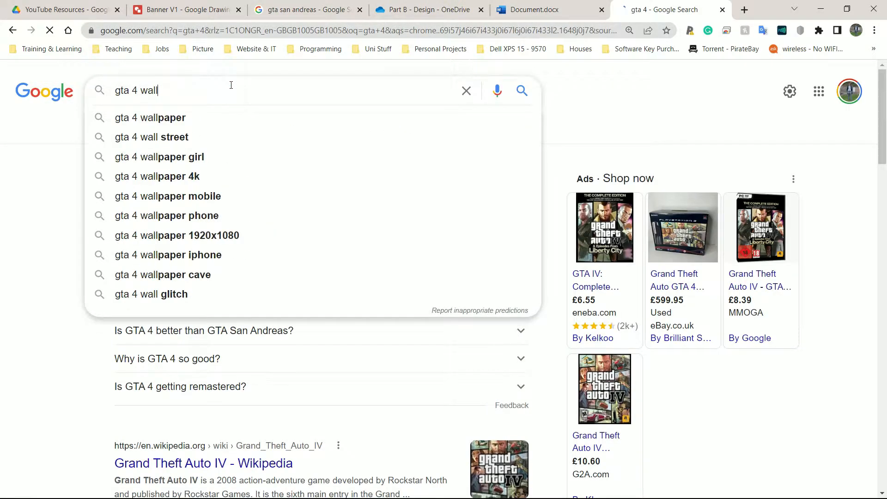
{"action": "key", "text": "Down"}
{"action": "key", "text": "Return"}
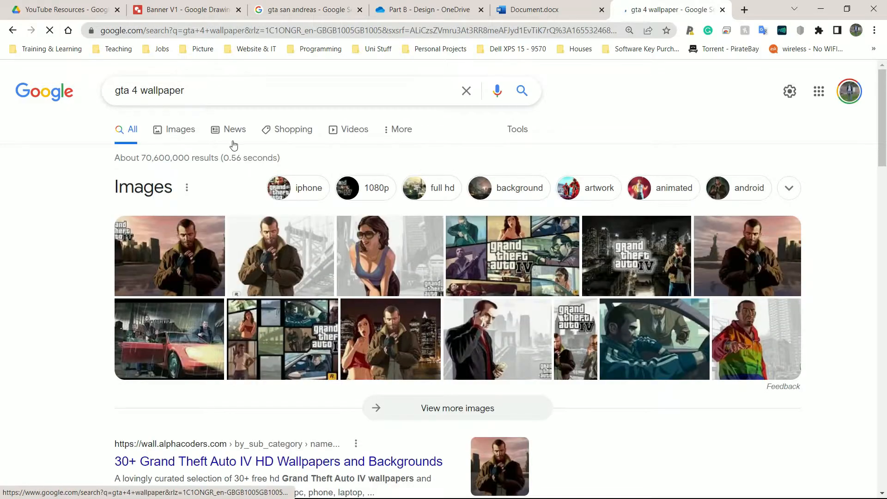
{"action": "left_click", "coordinate": [180, 132]}
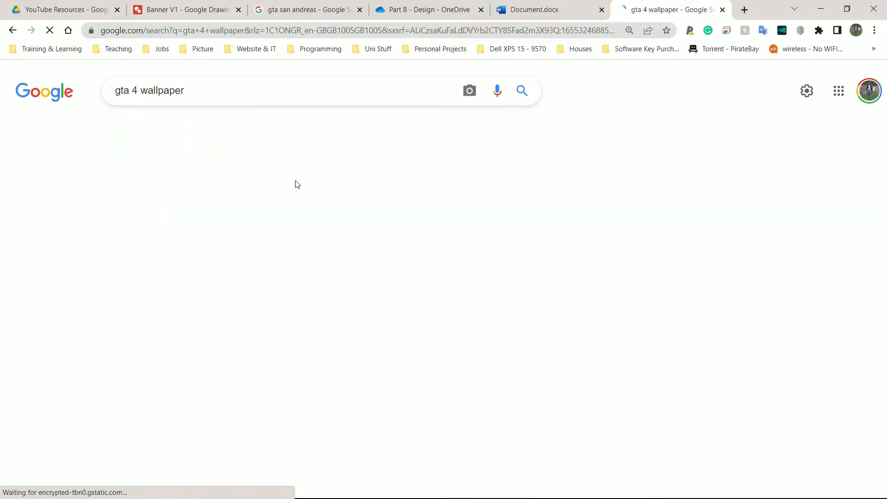
Look through the gta 4 wallpaper image results for a picture suited to the banner
{"action": "scroll", "coordinate": [624, 277], "scroll_direction": "down", "scroll_amount": 3}
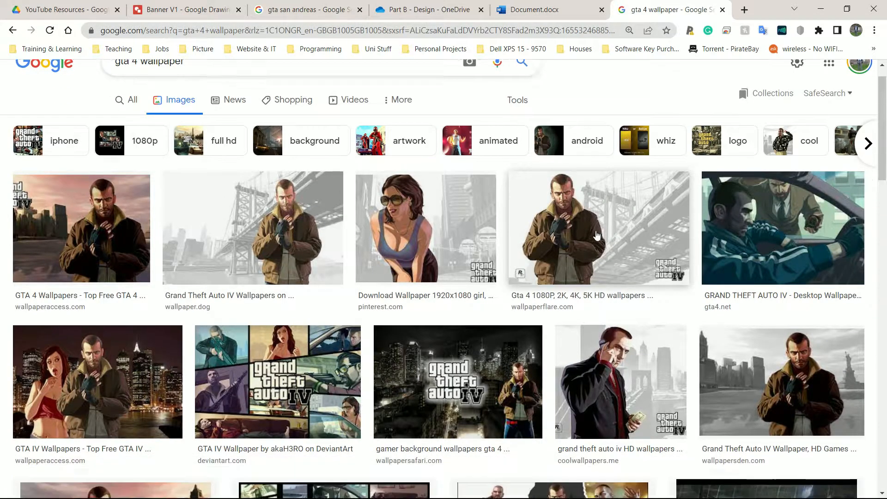
{"action": "scroll", "coordinate": [550, 289], "scroll_direction": "down", "scroll_amount": 9}
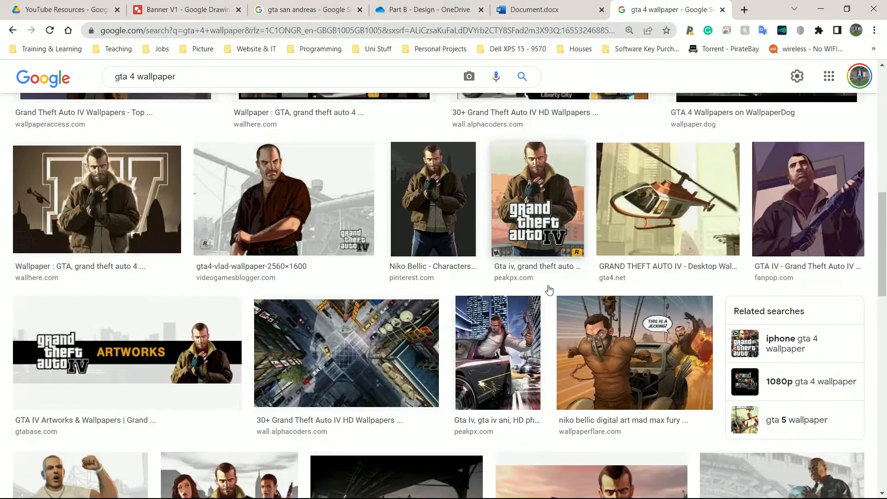
{"action": "scroll", "coordinate": [550, 290], "scroll_direction": "down", "scroll_amount": 5}
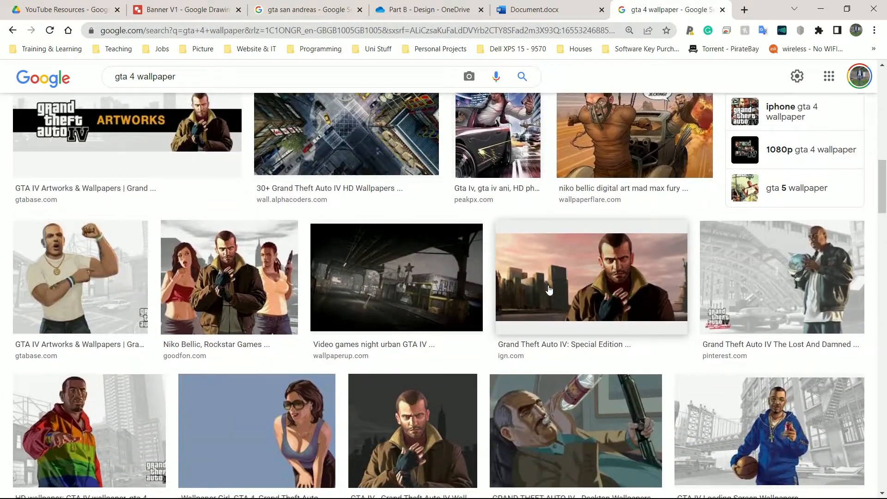
{"action": "scroll", "coordinate": [549, 289], "scroll_direction": "down", "scroll_amount": 3}
{"action": "scroll", "coordinate": [549, 289], "scroll_direction": "down", "scroll_amount": 1}
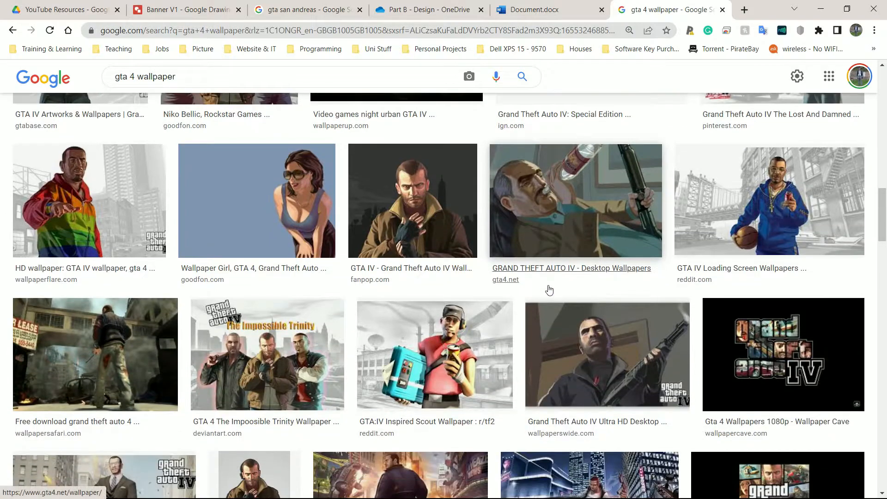
{"action": "scroll", "coordinate": [550, 289], "scroll_direction": "up", "scroll_amount": 1}
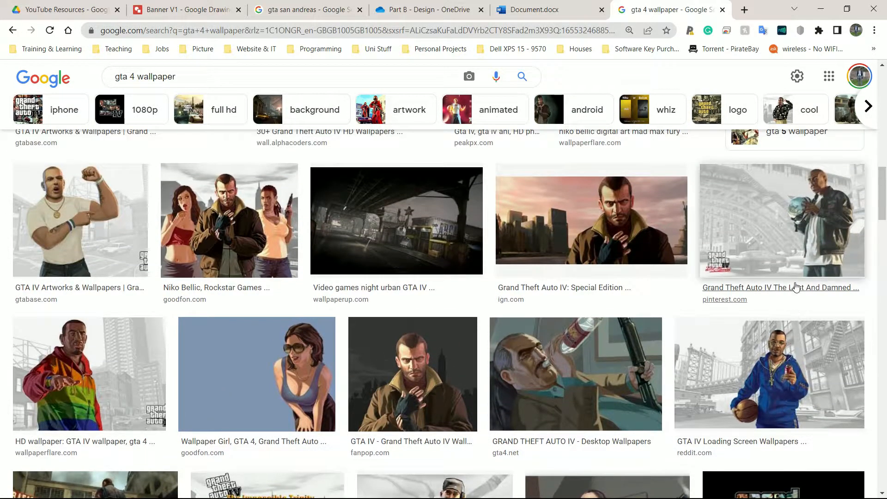
{"action": "scroll", "coordinate": [724, 347], "scroll_direction": "down", "scroll_amount": 5}
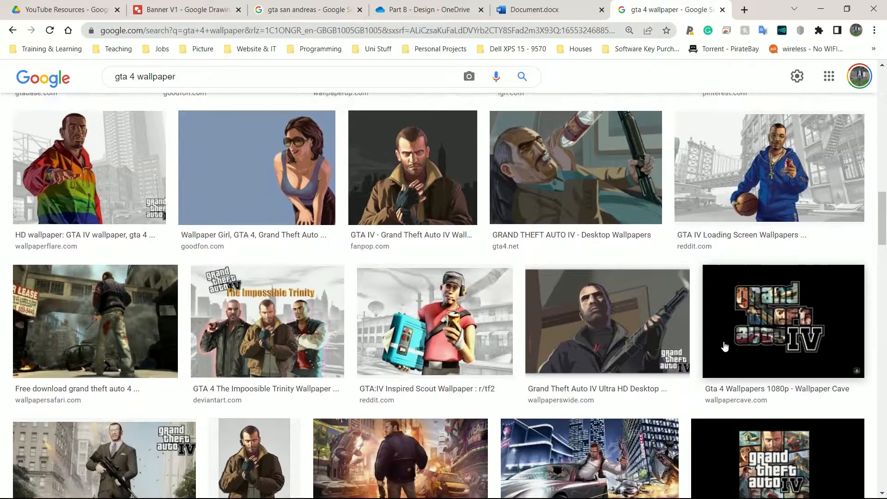
{"action": "scroll", "coordinate": [724, 347], "scroll_direction": "up", "scroll_amount": 4}
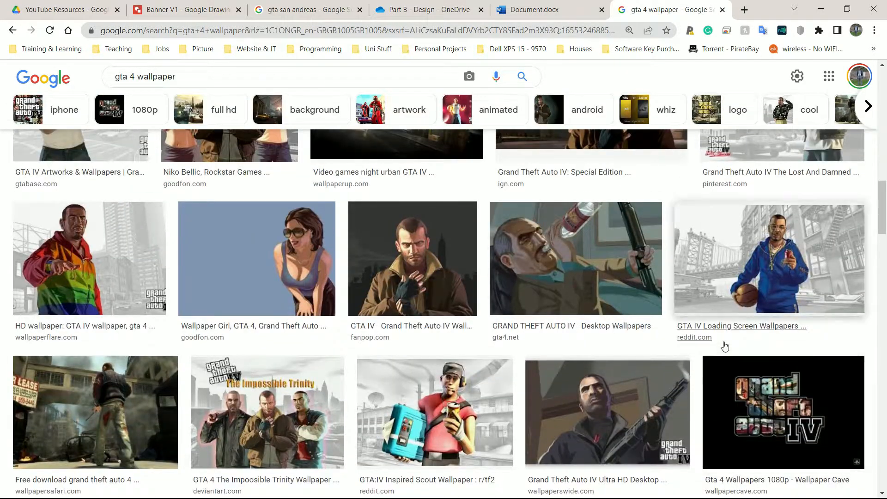
Copy the Wallpaper Flare GTA IV image of the man in the rainbow hoodie and paste it onto the Banner V1 canvas
{"action": "left_click", "coordinate": [87, 280]}
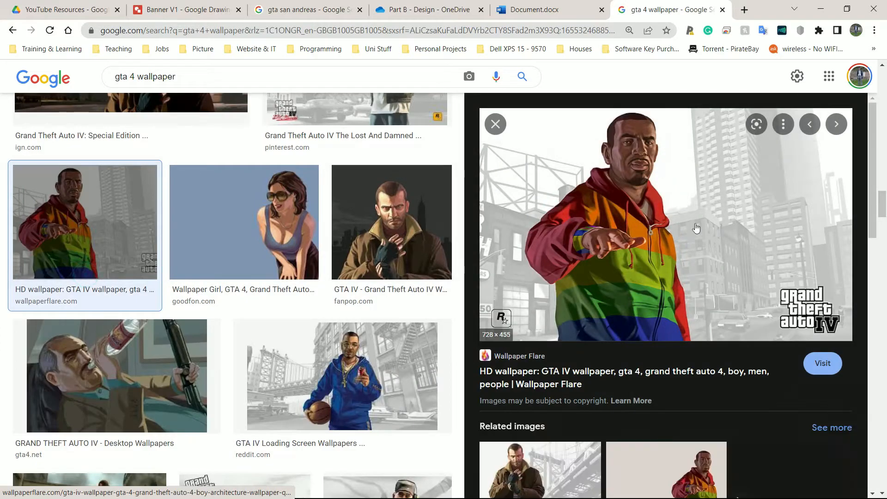
{"action": "right_click", "coordinate": [645, 196]}
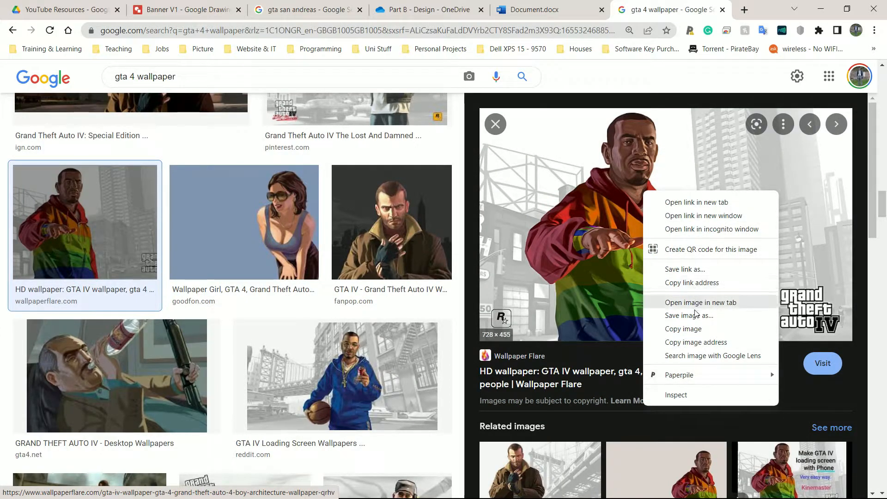
{"action": "left_click", "coordinate": [693, 327]}
{"action": "left_click", "coordinate": [183, 10]}
{"action": "key", "text": "ctrl+v"}
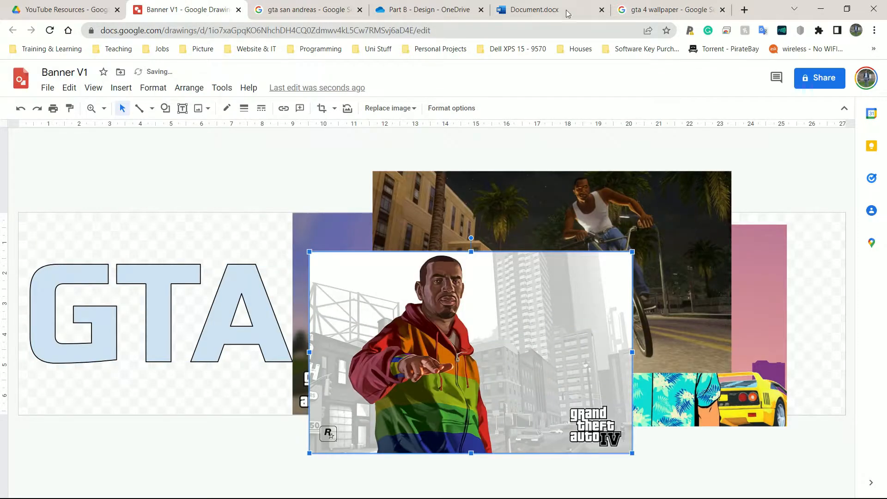
Copy the Wallpaper Flare image's link address and paste it into the Word document on a new line labelled "GTA 4 Image:"
{"action": "left_click", "coordinate": [665, 10]}
{"action": "right_click", "coordinate": [594, 201]}
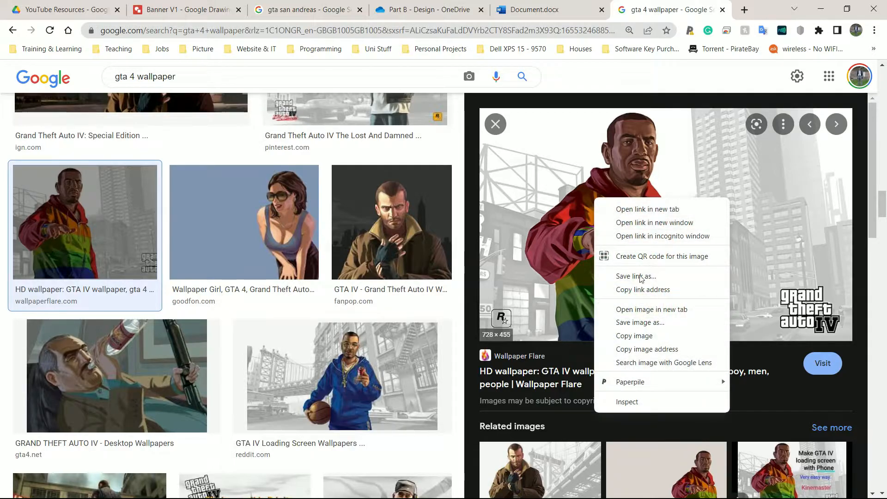
{"action": "left_click", "coordinate": [640, 289]}
{"action": "left_click", "coordinate": [494, 6]}
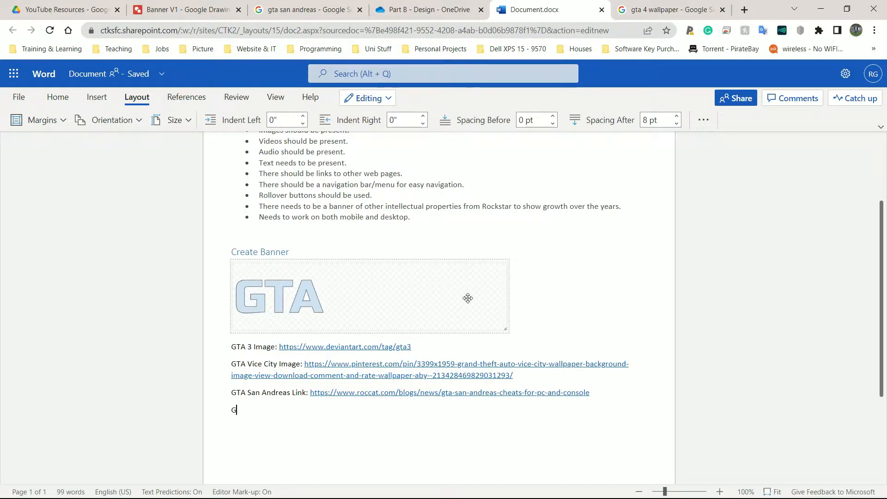
{"action": "type", "text": "Image"}
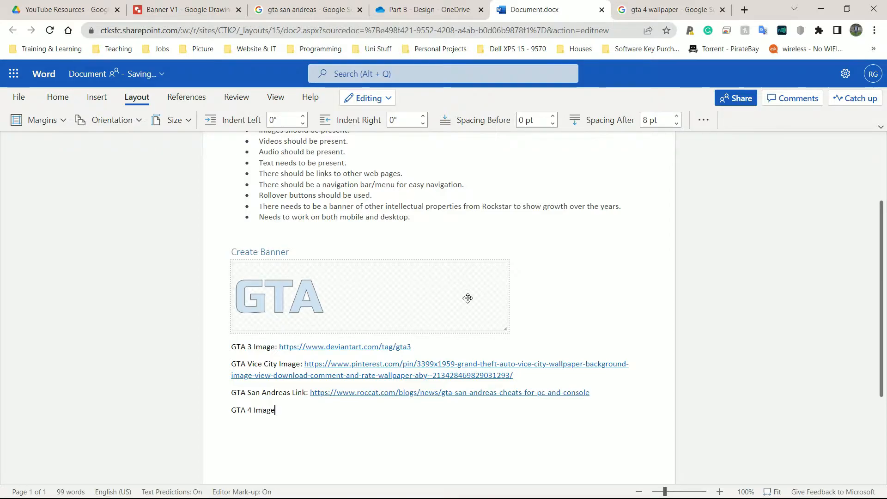
{"action": "key", "text": "ctrl+v"}
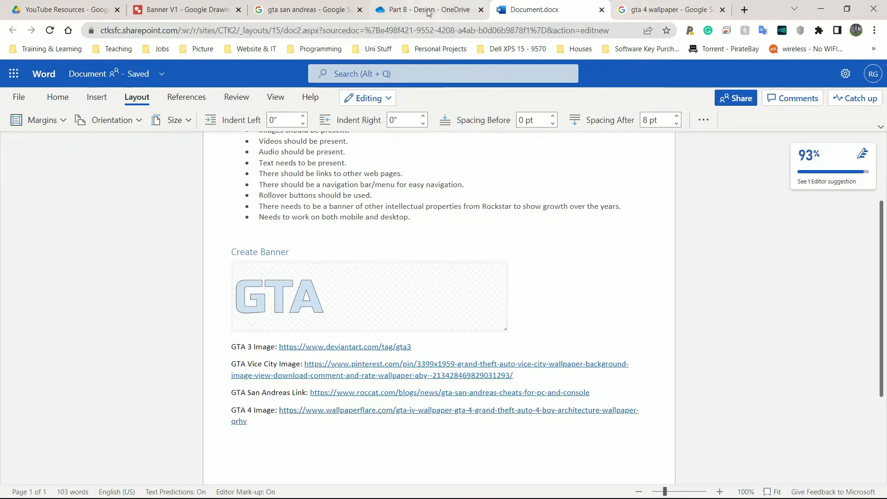
Close the gta 4 wallpaper search tab and return to the San Andreas image results
{"action": "left_click", "coordinate": [445, 10]}
{"action": "left_click", "coordinate": [702, 9]}
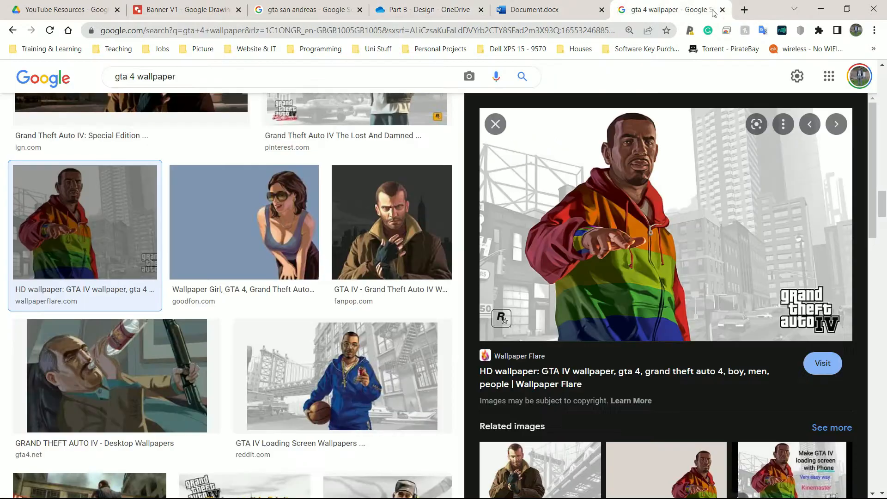
{"action": "left_click", "coordinate": [722, 10]}
{"action": "left_click", "coordinate": [344, 11]}
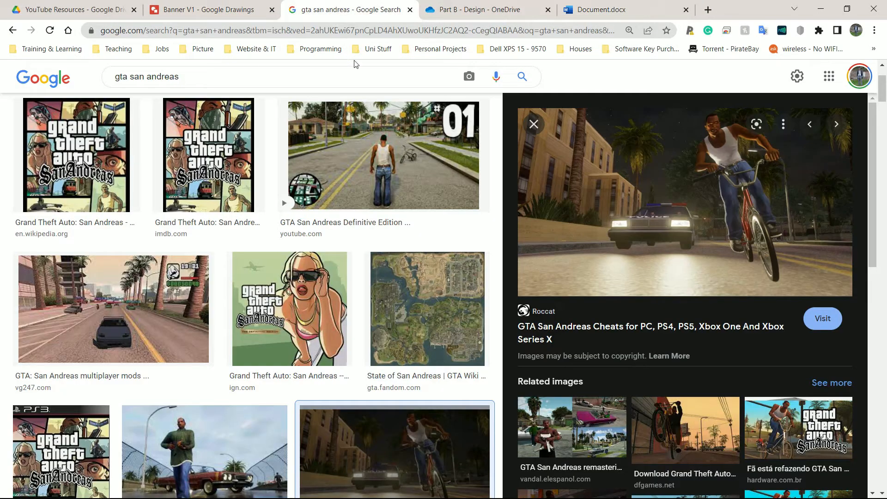
Search Google Images for "gta 5 wallpaper" in place of the San Andreas search
{"action": "left_click", "coordinate": [184, 79]}
{"action": "key", "text": "BackSpace"}
{"action": "key", "text": "BackSpace"}
{"action": "key", "text": "BackSpace"}
{"action": "key", "text": "BackSpace"}
{"action": "key", "text": "BackSpace"}
{"action": "key", "text": "BackSpace"}
{"action": "key", "text": "BackSpace"}
{"action": "key", "text": "BackSpace"}
{"action": "key", "text": "BackSpace"}
{"action": "key", "text": "BackSpace"}
{"action": "key", "text": "BackSpace"}
{"action": "type", "text": "5"}
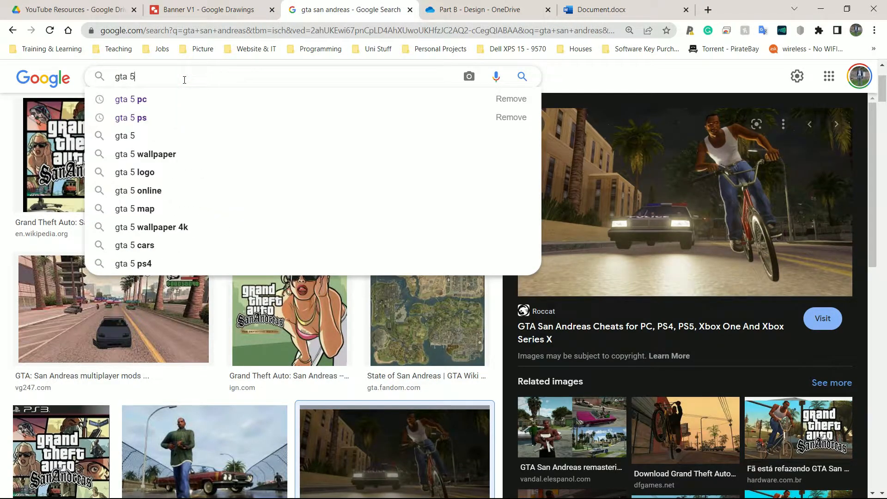
{"action": "type", "text": " wall"}
{"action": "key", "text": "Down"}
{"action": "key", "text": "Return"}
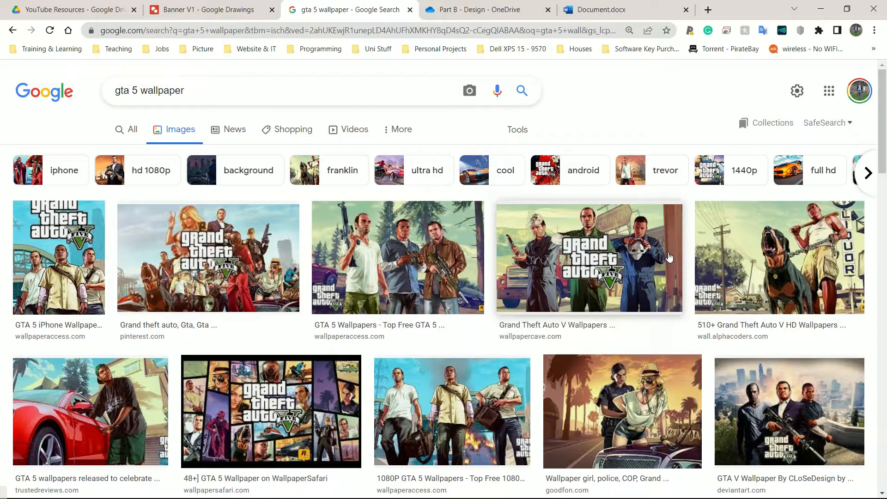
Copy the Trusted Reviews GTA 5 image of the man beside the red car and paste it onto the Banner V1 canvas
{"action": "scroll", "coordinate": [668, 257], "scroll_direction": "down", "scroll_amount": 5}
{"action": "scroll", "coordinate": [669, 258], "scroll_direction": "up", "scroll_amount": 5}
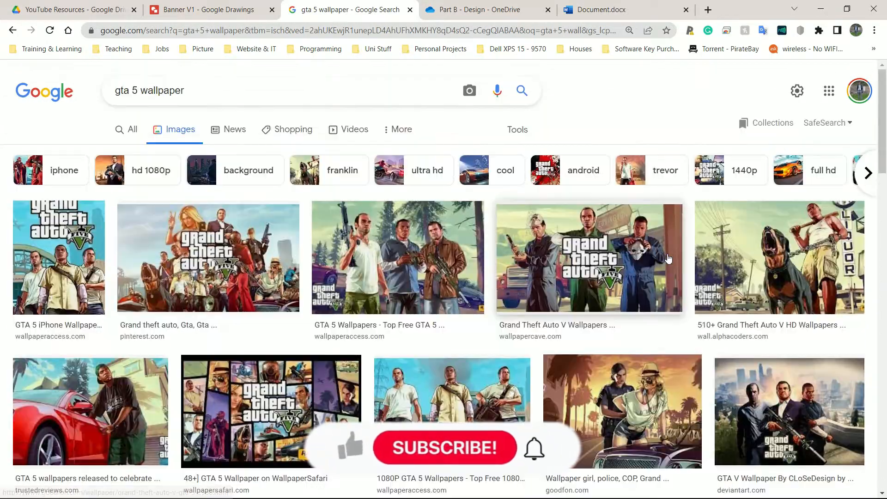
{"action": "scroll", "coordinate": [92, 291], "scroll_direction": "down", "scroll_amount": 2}
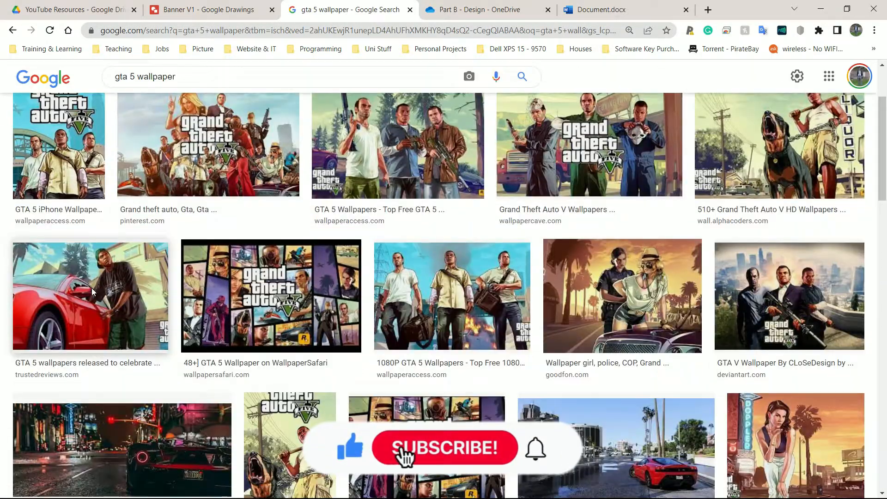
{"action": "left_click", "coordinate": [92, 291]}
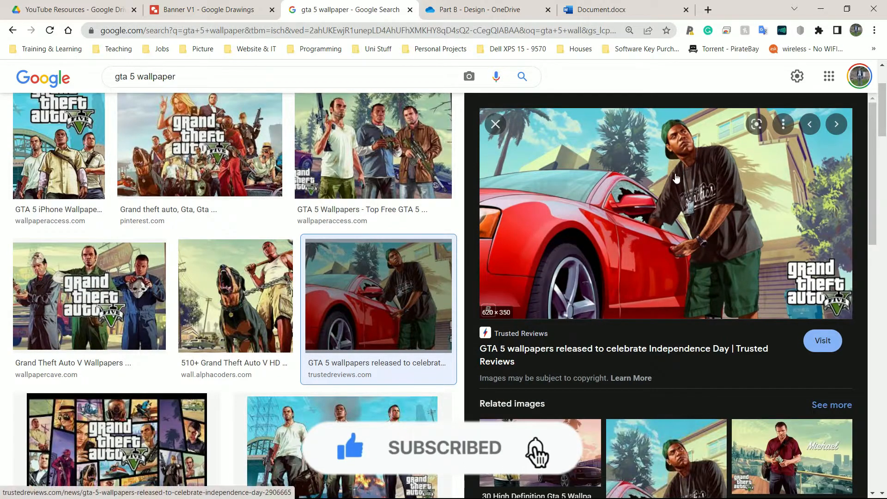
{"action": "right_click", "coordinate": [635, 166]}
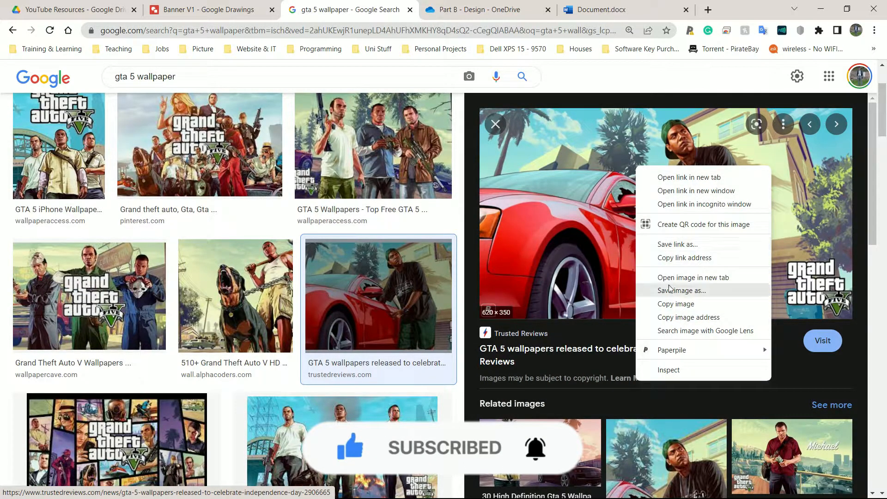
{"action": "left_click", "coordinate": [675, 303]}
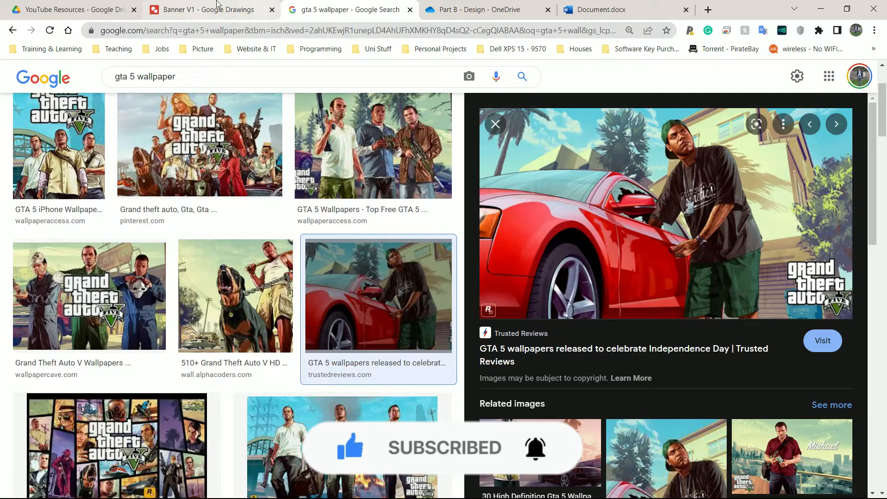
{"action": "left_click", "coordinate": [217, 9]}
{"action": "key", "text": "ctrl+v"}
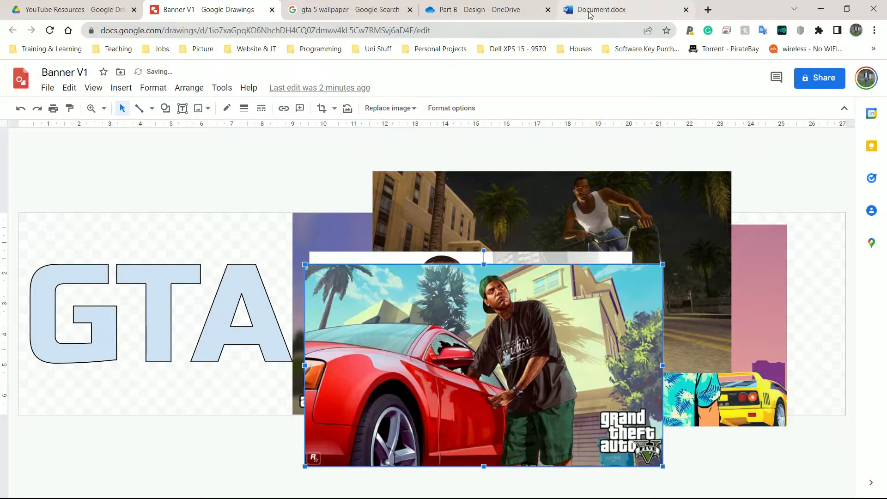
Copy the Trusted Reviews image's link address and paste it into the Word document on a new line labelled "GTA 5 Image:"
{"action": "left_click", "coordinate": [615, 10]}
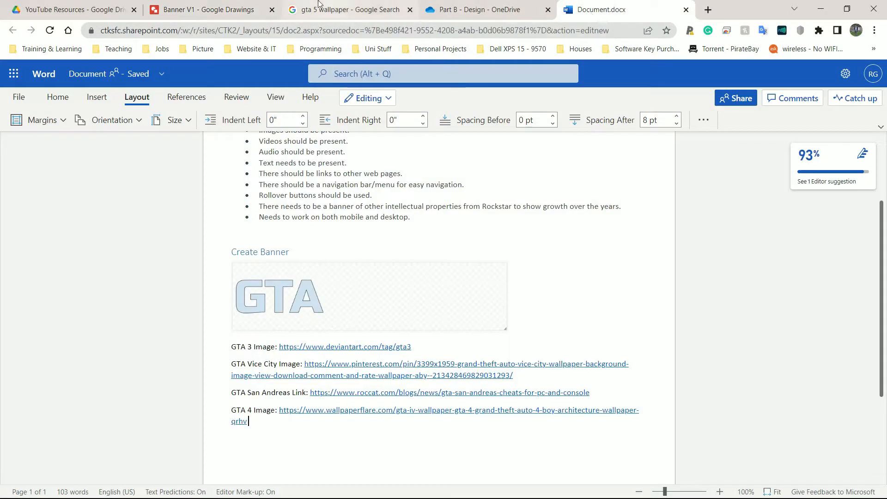
{"action": "left_click", "coordinate": [325, 3]}
{"action": "right_click", "coordinate": [578, 225]}
{"action": "left_click", "coordinate": [631, 319]}
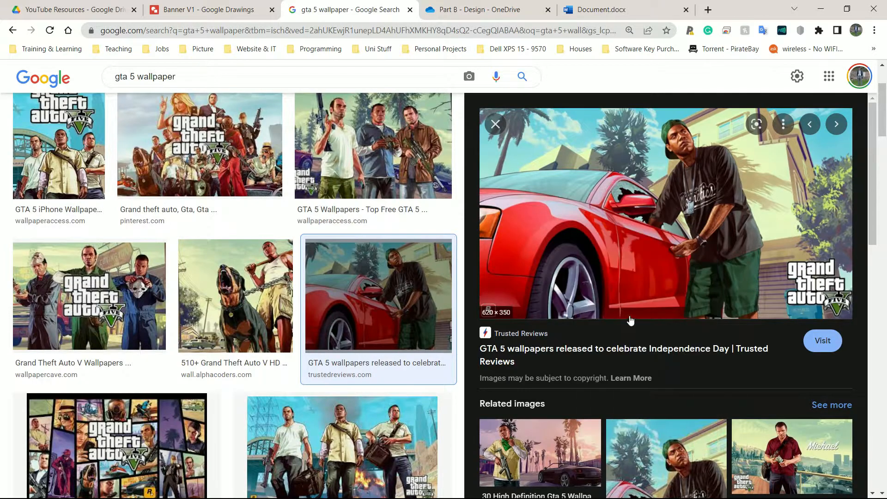
{"action": "left_click", "coordinate": [600, 10]}
{"action": "key", "text": "Return"}
{"action": "type", "text": "GTA 5 Image:"}
{"action": "type", "text": "https://www.trustedreviews.com/news/gta-5-wallpapers-released-to-celebrate-independence-day-2906665"}
{"action": "key", "text": "Return"}
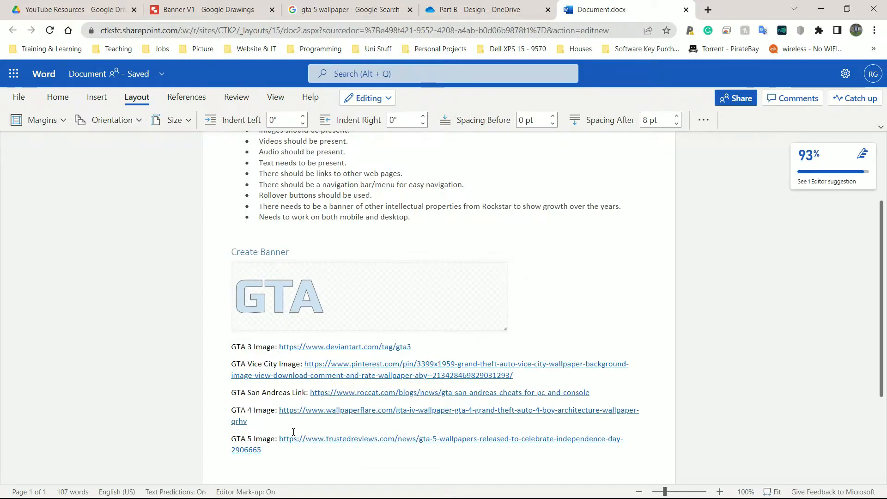
Add the text "GTA 5 Image" below the source links and hyperlink it to the copied Trusted Reviews address
{"action": "double_click", "coordinate": [278, 446]}
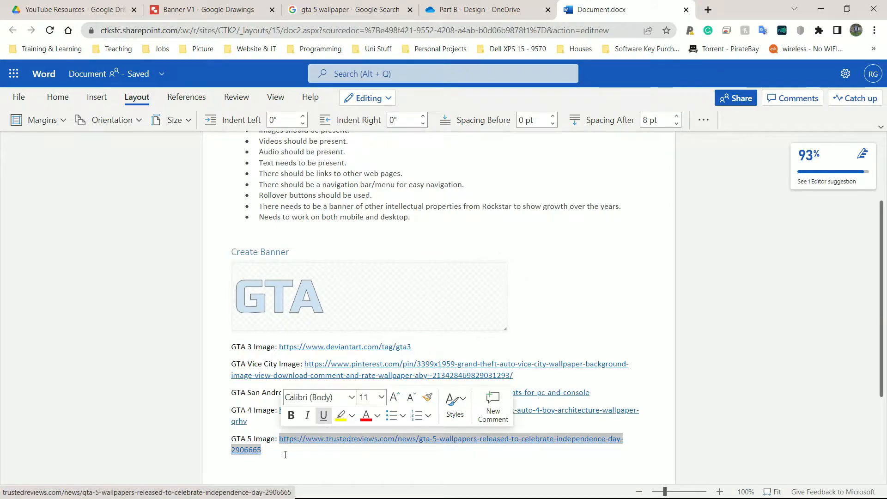
{"action": "left_click", "coordinate": [283, 454]}
{"action": "scroll", "coordinate": [286, 453], "scroll_direction": "down", "scroll_amount": 1}
{"action": "left_click", "coordinate": [276, 407]}
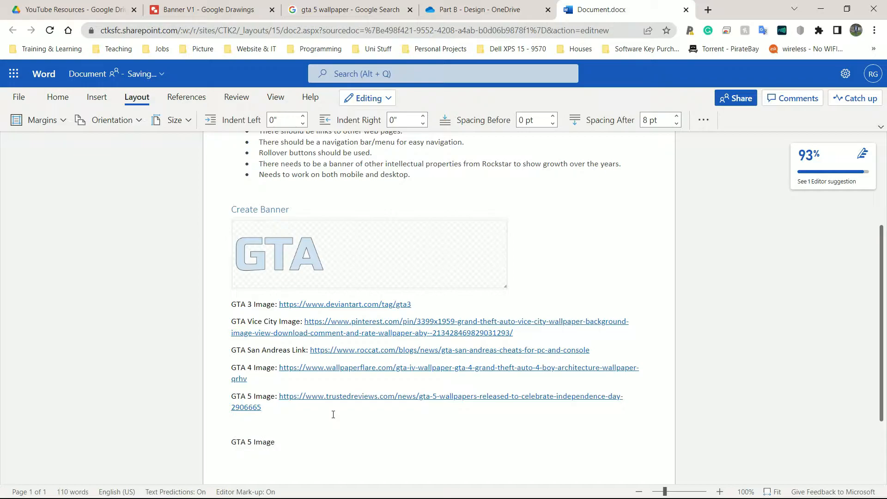
{"action": "key", "text": "ctrl+shift+Left"}
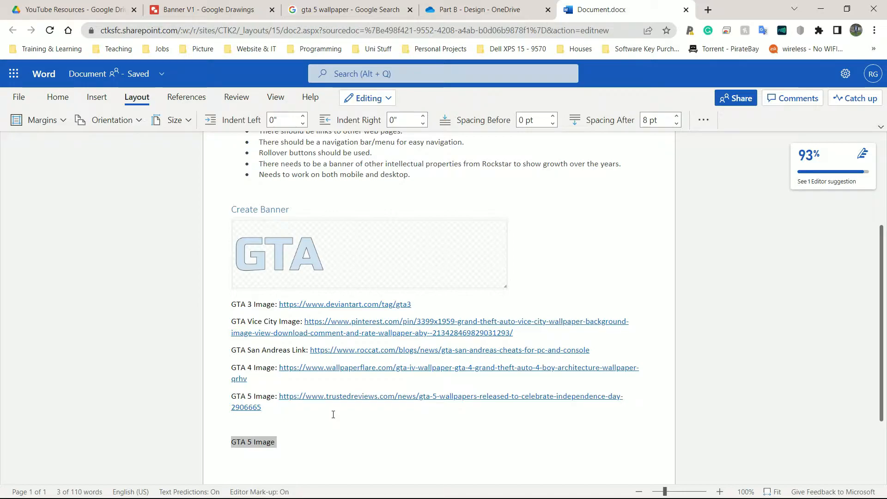
{"action": "key", "text": "ctrl+k"}
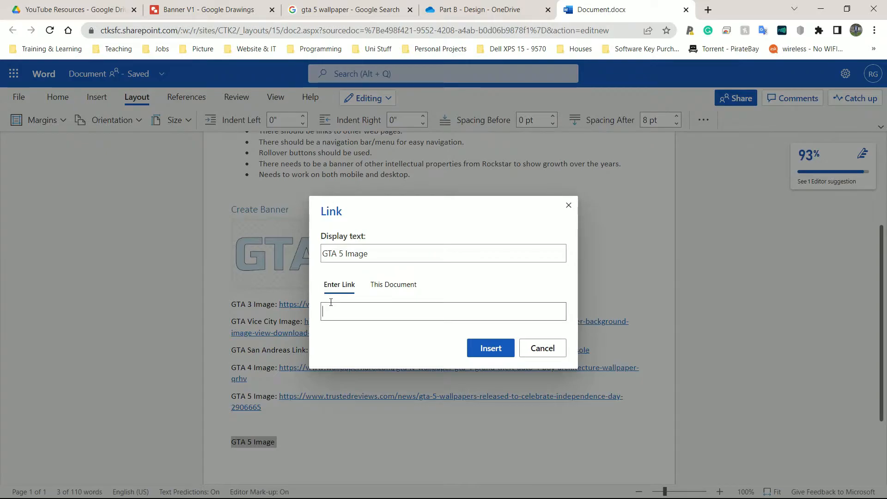
{"action": "key", "text": "ctrl+v"}
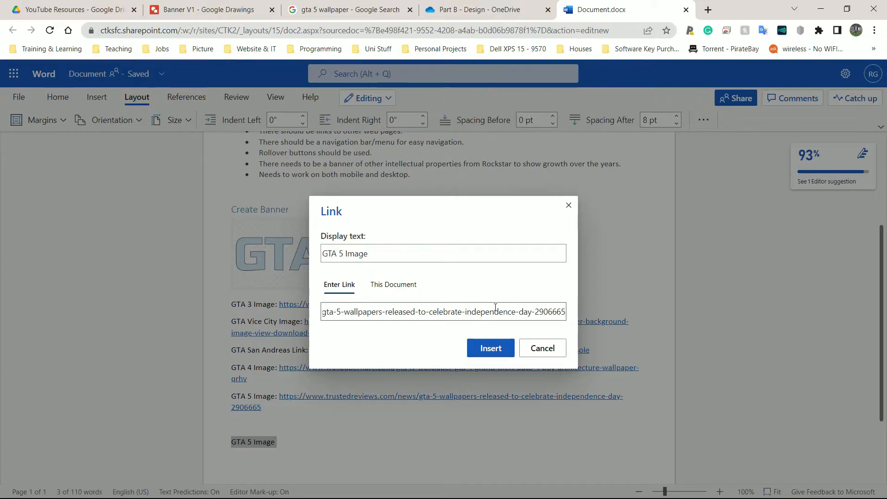
{"action": "left_click", "coordinate": [490, 350]}
{"action": "left_click", "coordinate": [328, 459]}
{"action": "left_click_drag", "start_coordinate": [291, 440], "coordinate": [231, 442]}
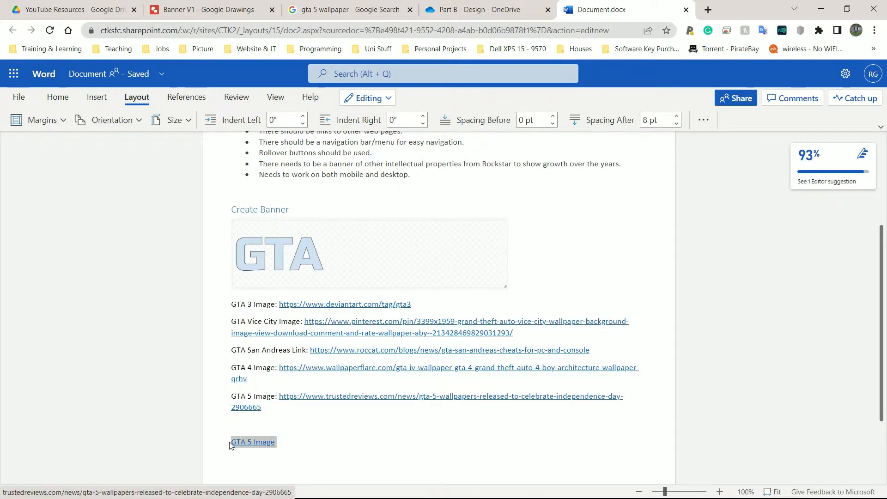
{"action": "left_click", "coordinate": [303, 442]}
{"action": "triple_click", "coordinate": [277, 409]}
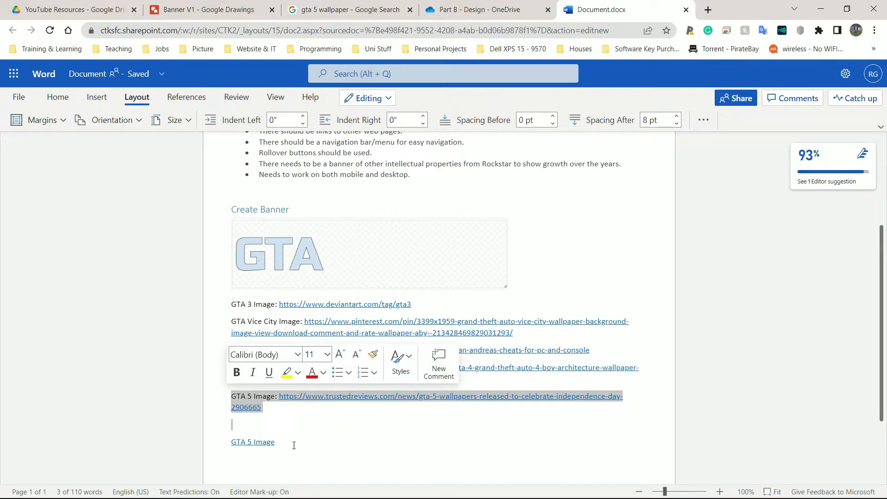
{"action": "left_click", "coordinate": [294, 444]}
{"action": "left_click", "coordinate": [290, 397]}
{"action": "left_click", "coordinate": [257, 441]}
{"action": "left_click", "coordinate": [284, 396]}
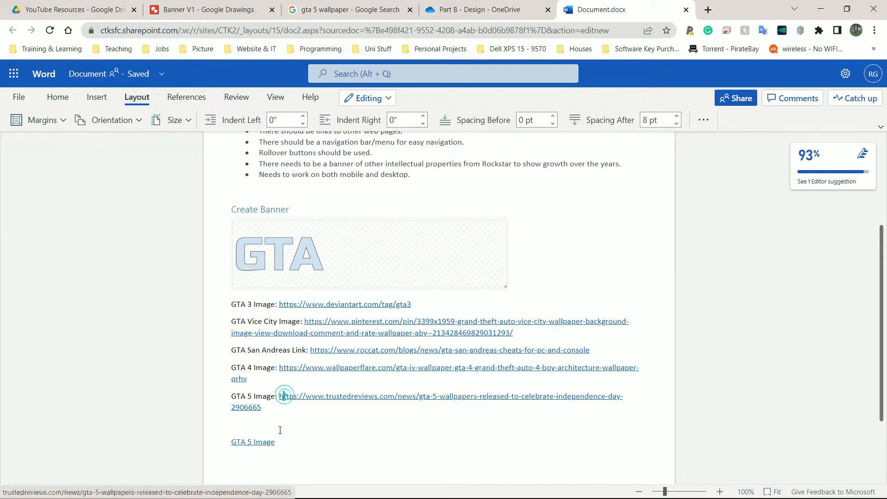
Test the "GTA 5 Image" hyperlink, close the page it opens, and delete the blank line above the hyperlink
{"action": "left_click", "coordinate": [255, 441], "text": "ctrl"}
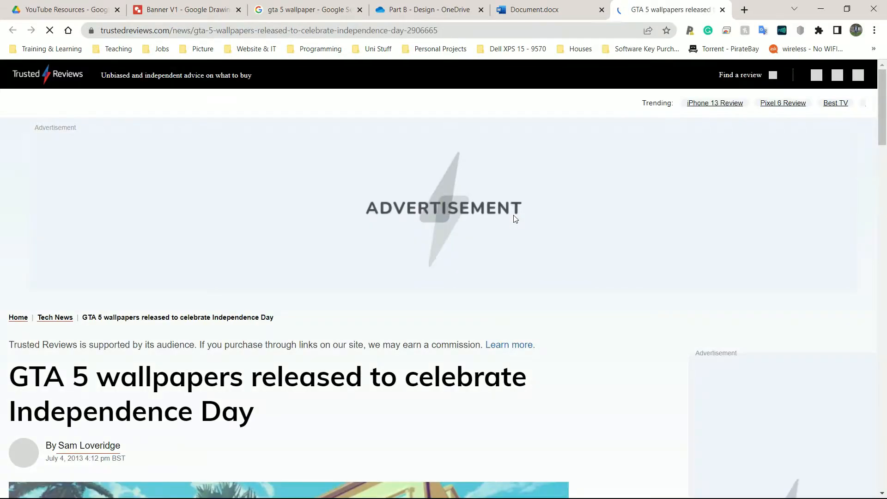
{"action": "scroll", "coordinate": [497, 287], "scroll_direction": "down", "scroll_amount": 5}
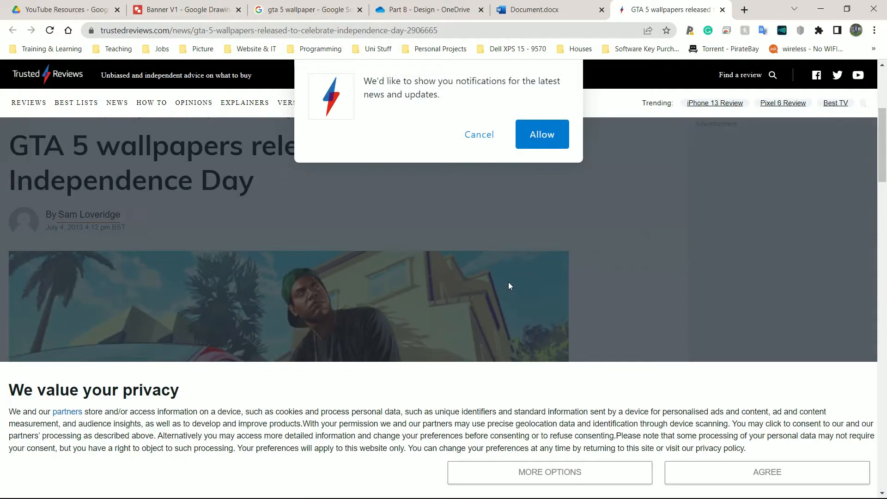
{"action": "key", "text": "ctrl+w"}
{"action": "left_click", "coordinate": [310, 429]}
{"action": "key", "text": "BackSpace"}
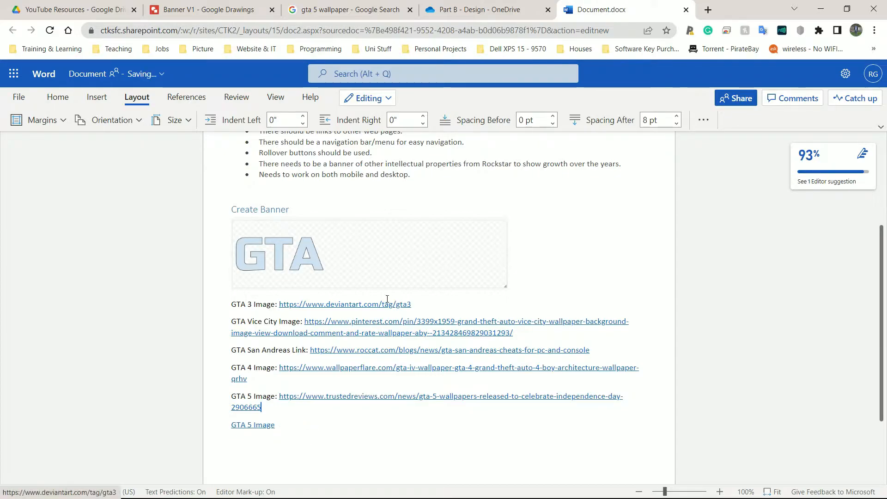
In Banner V1, move the GTA V, GTA IV, San Andreas and Vice City images down to clear the GTA III image
{"action": "left_click", "coordinate": [218, 9]}
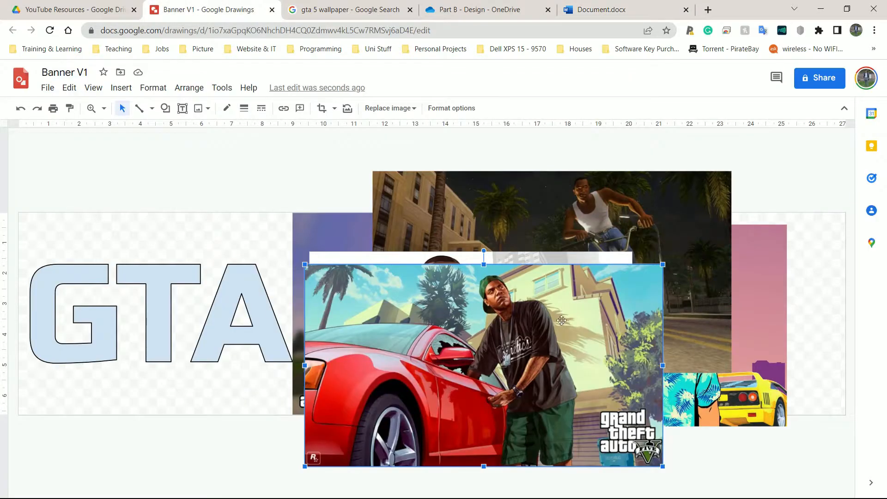
{"action": "left_click_drag", "start_coordinate": [519, 316], "coordinate": [616, 459]}
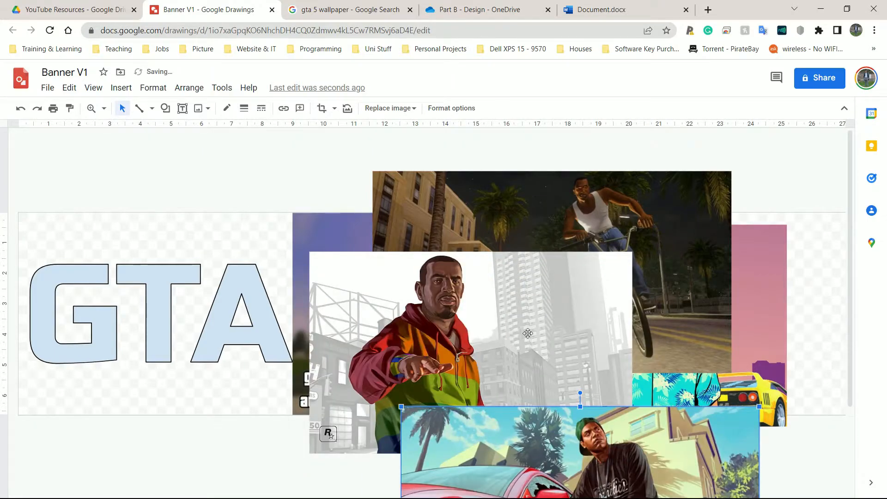
{"action": "left_click_drag", "start_coordinate": [531, 331], "coordinate": [709, 461]}
{"action": "left_click_drag", "start_coordinate": [577, 305], "coordinate": [719, 480]}
{"action": "left_click_drag", "start_coordinate": [680, 314], "coordinate": [781, 459]}
Move the GTA III image left to overlap the letter A of the GTA word art and send it to the back
{"action": "left_click_drag", "start_coordinate": [364, 274], "coordinate": [318, 278]}
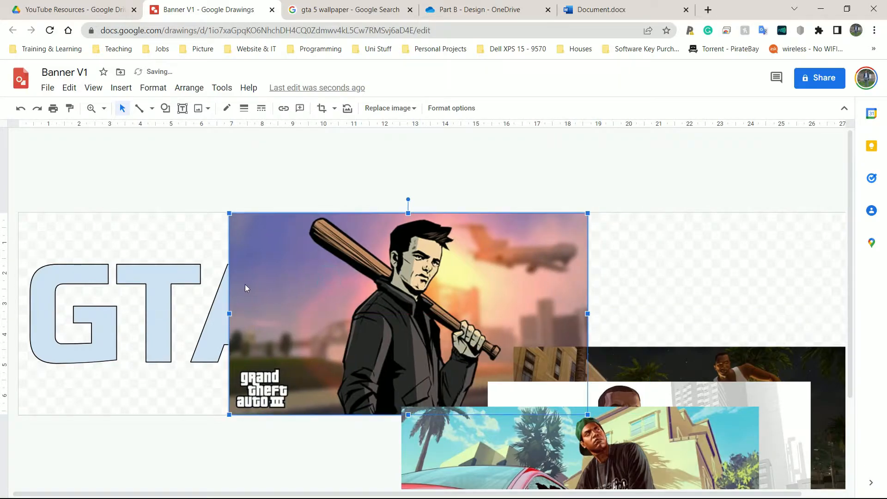
{"action": "right_click", "coordinate": [296, 281]}
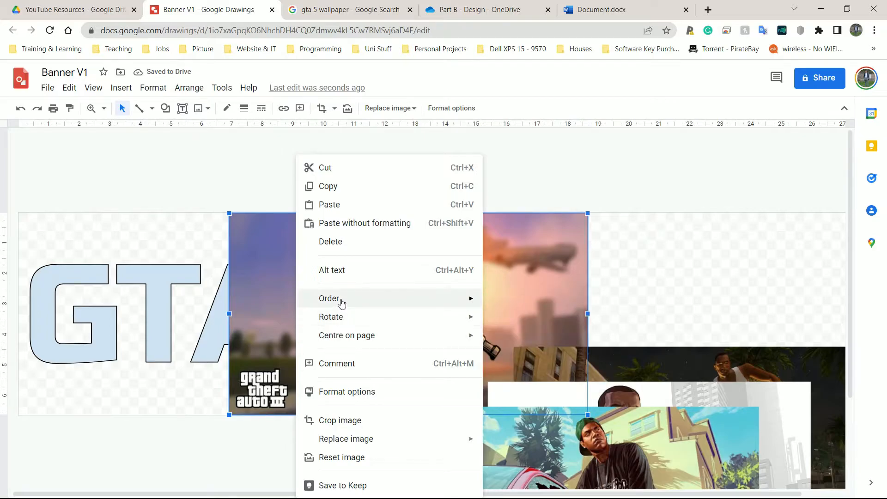
{"action": "mouse_move", "coordinate": [422, 300]}
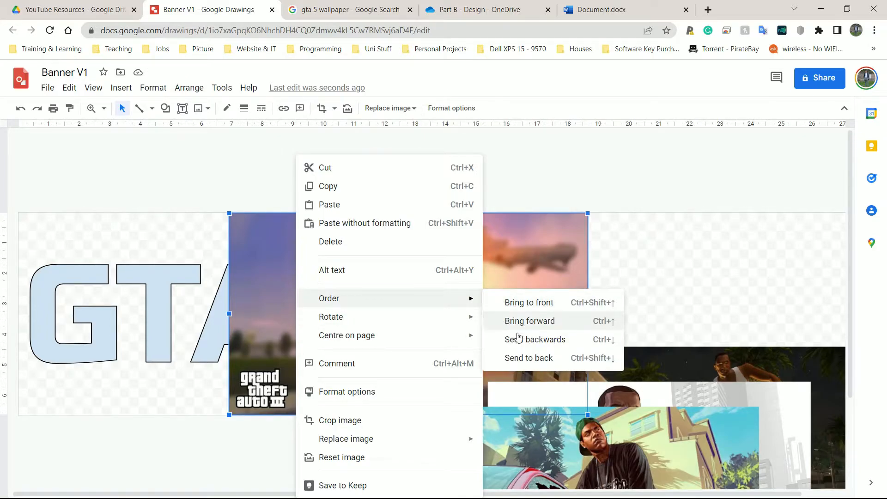
{"action": "left_click", "coordinate": [523, 357]}
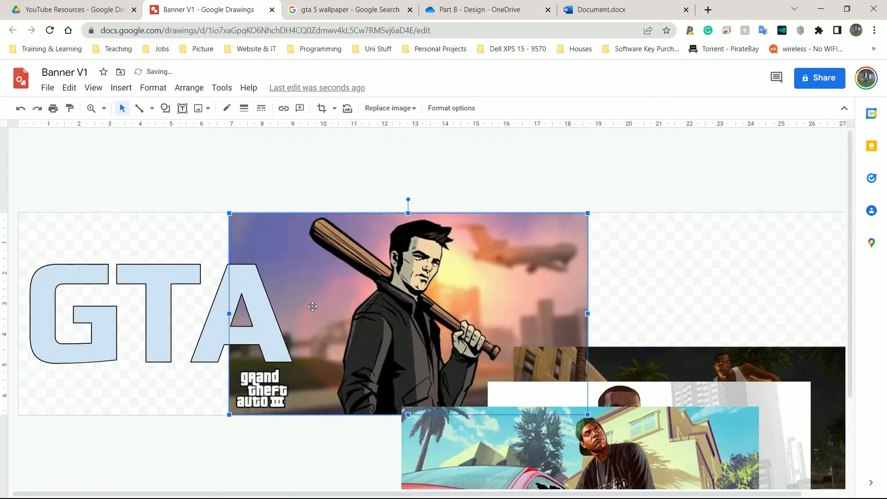
{"action": "left_click_drag", "start_coordinate": [306, 309], "coordinate": [289, 309]}
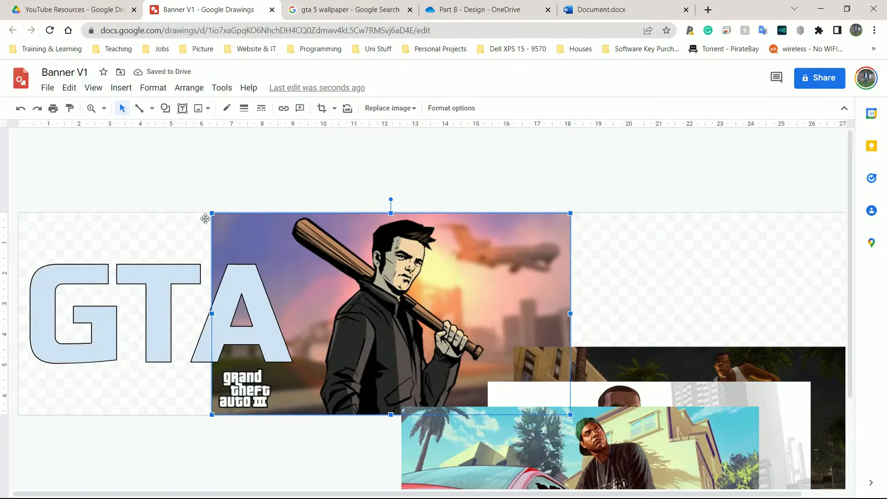
Draw a parallelogram spanning the banner's full height and position it between the letter G and the GTA III character
{"action": "left_click", "coordinate": [124, 88]}
{"action": "mouse_move", "coordinate": [162, 148]}
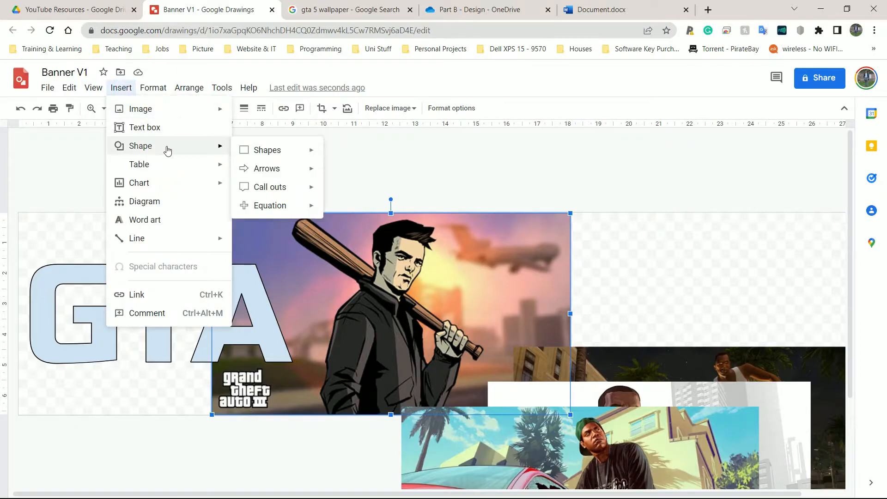
{"action": "mouse_move", "coordinate": [261, 148]}
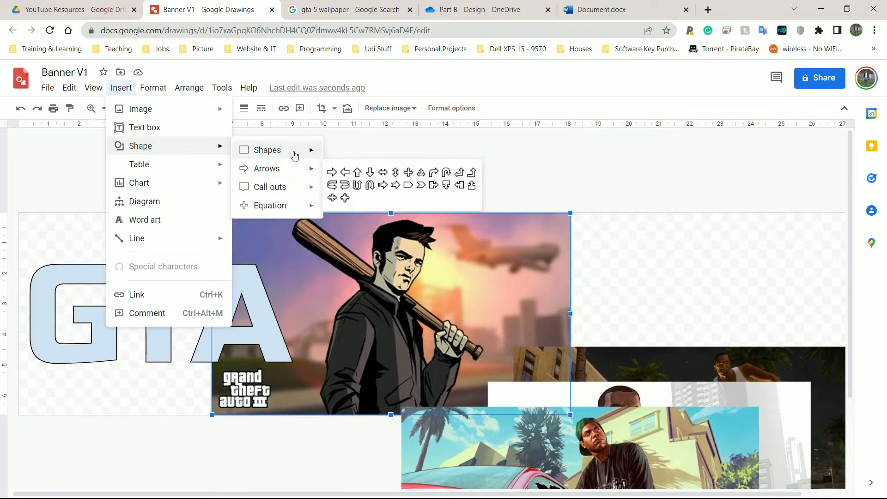
{"action": "mouse_move", "coordinate": [319, 154]}
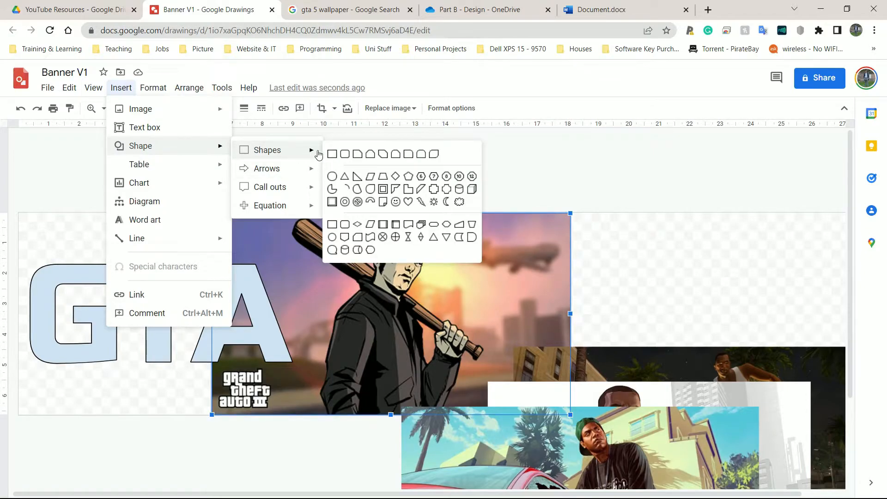
{"action": "left_click", "coordinate": [370, 177]}
{"action": "left_click_drag", "start_coordinate": [182, 211], "coordinate": [401, 413]}
{"action": "left_click_drag", "start_coordinate": [288, 269], "coordinate": [241, 264]}
{"action": "left_click", "coordinate": [418, 146]}
{"action": "left_click_drag", "start_coordinate": [296, 253], "coordinate": [286, 253]}
{"action": "left_click", "coordinate": [354, 154]}
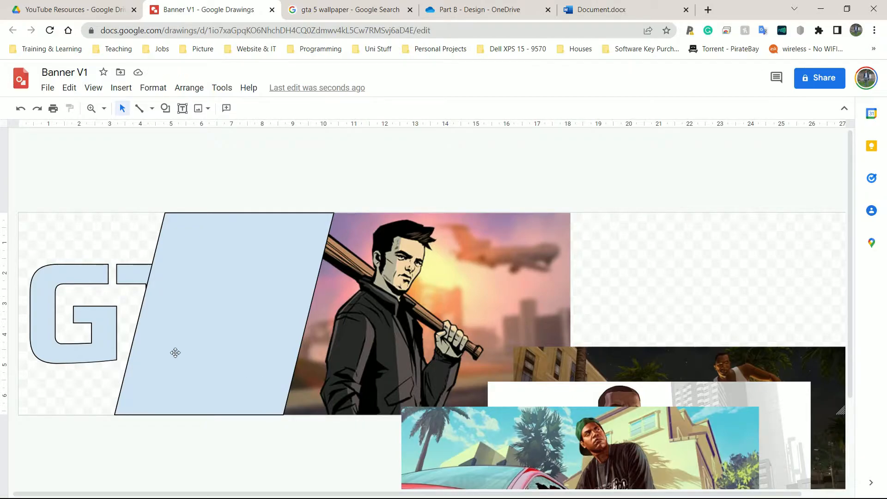
Spread out the GTA V, GTA IV and San Andreas images to uncover the Vice City image behind them
{"action": "left_click", "coordinate": [86, 332]}
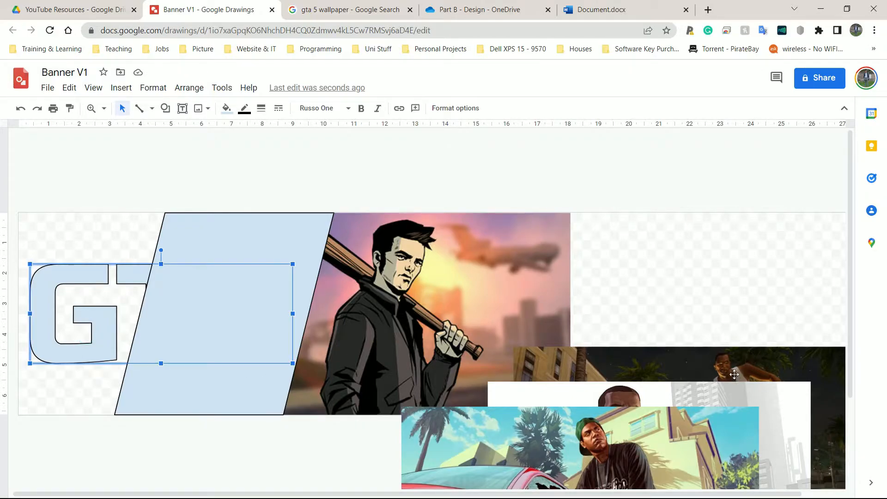
{"action": "scroll", "coordinate": [724, 300], "scroll_direction": "down", "scroll_amount": 3}
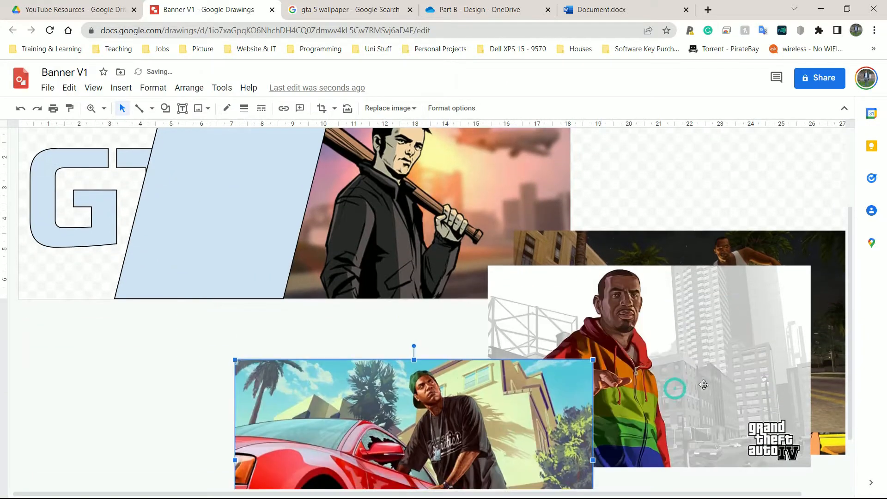
{"action": "left_click_drag", "start_coordinate": [527, 296], "coordinate": [406, 314]}
{"action": "left_click", "coordinate": [764, 320]}
Move the Vice City image onto the banner so that it overlaps the GTA III image and the parallelogram
{"action": "left_click_drag", "start_coordinate": [807, 428], "coordinate": [261, 295]}
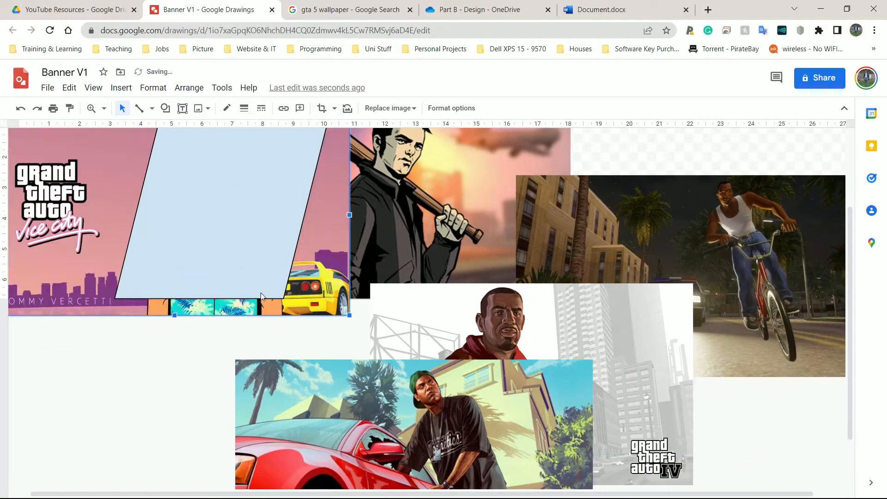
{"action": "right_click", "coordinate": [71, 263]}
{"action": "left_click", "coordinate": [32, 272]}
{"action": "left_click_drag", "start_coordinate": [64, 261], "coordinate": [342, 257]}
{"action": "scroll", "coordinate": [353, 260], "scroll_direction": "up", "scroll_amount": 3}
{"action": "left_click_drag", "start_coordinate": [440, 278], "coordinate": [386, 276]}
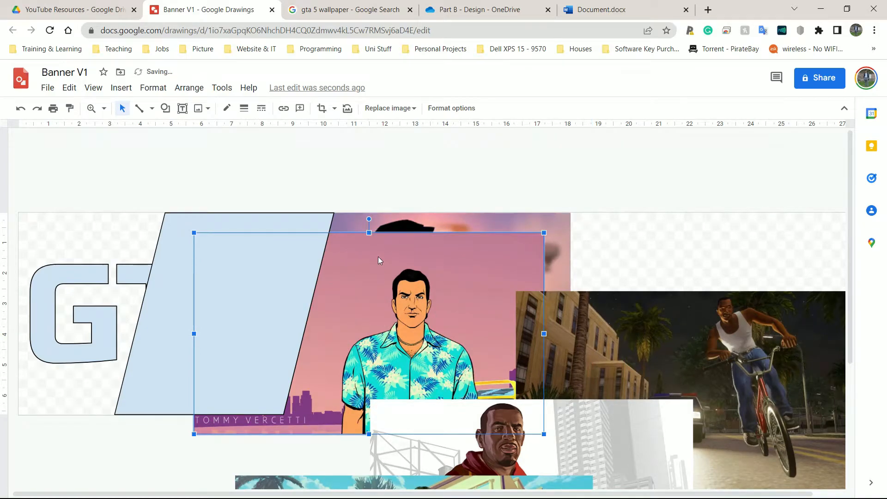
Bring the Vice City image to the front of the stacking order
{"action": "right_click", "coordinate": [379, 256]}
{"action": "mouse_move", "coordinate": [479, 300]}
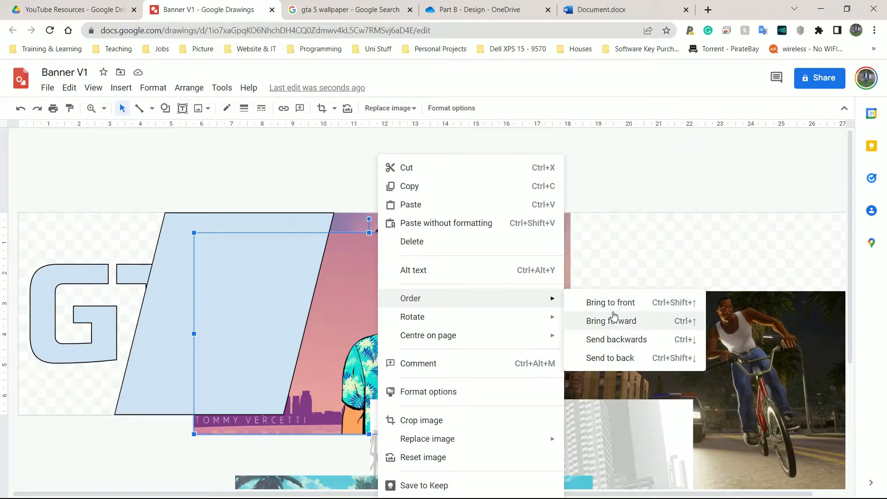
{"action": "left_click", "coordinate": [614, 308]}
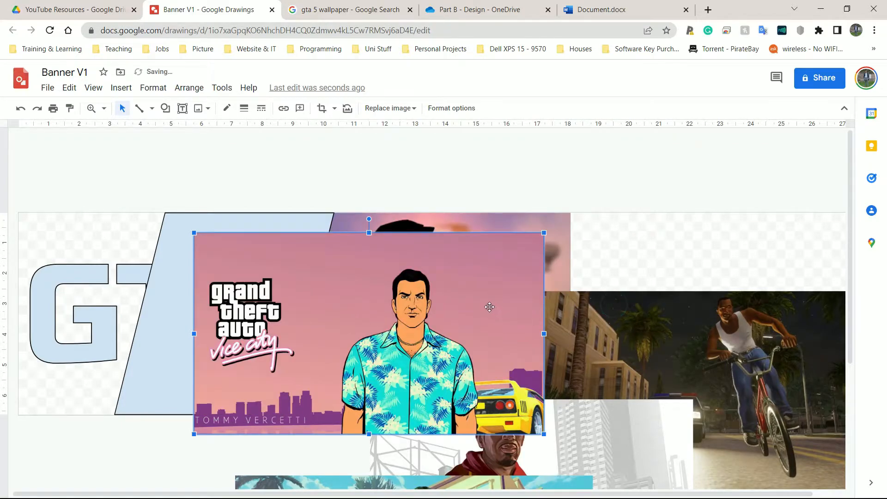
Move the Vice City image right, clear of the GTA III image, and shift the San Andreas image down below the banner
{"action": "left_click_drag", "start_coordinate": [488, 307], "coordinate": [644, 291]}
{"action": "left_click_drag", "start_coordinate": [799, 342], "coordinate": [799, 432]}
{"action": "left_click_drag", "start_coordinate": [552, 291], "coordinate": [550, 284]}
{"action": "left_click", "coordinate": [271, 281]}
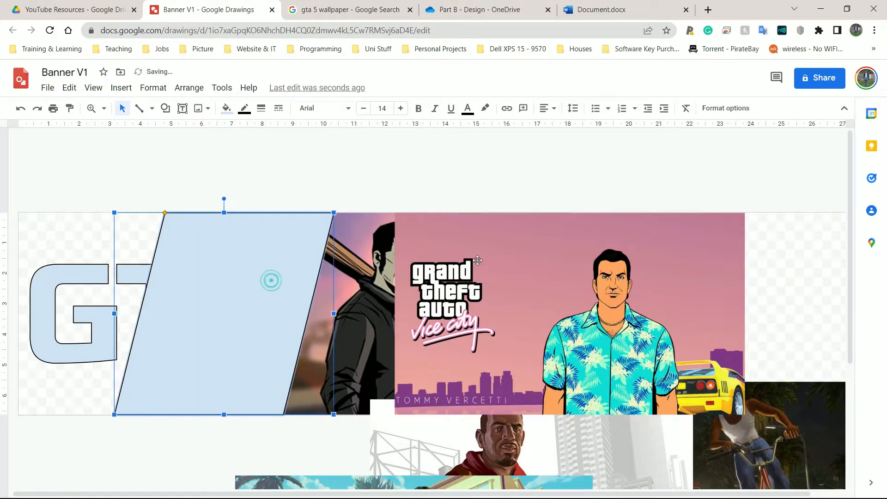
{"action": "left_click", "coordinate": [458, 267]}
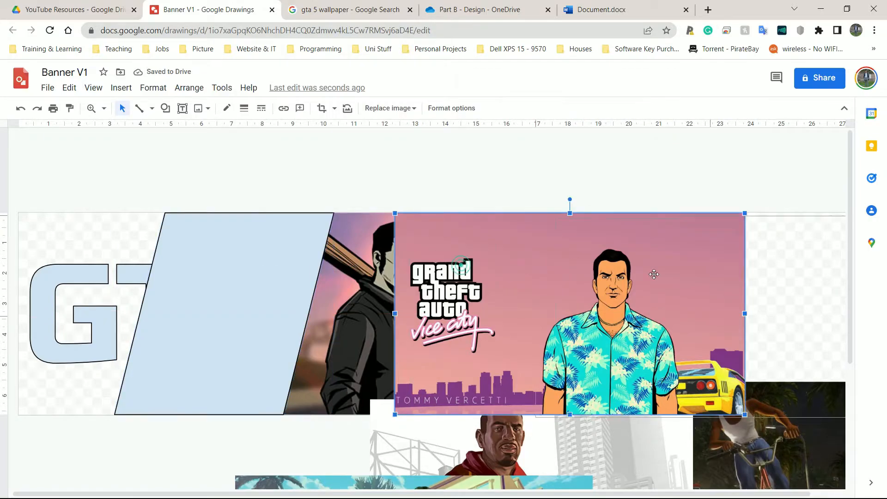
{"action": "key", "text": "ctrl+z"}
Try masking the uncropped GTA III image with a parallelogram shape
{"action": "left_click", "coordinate": [488, 260]}
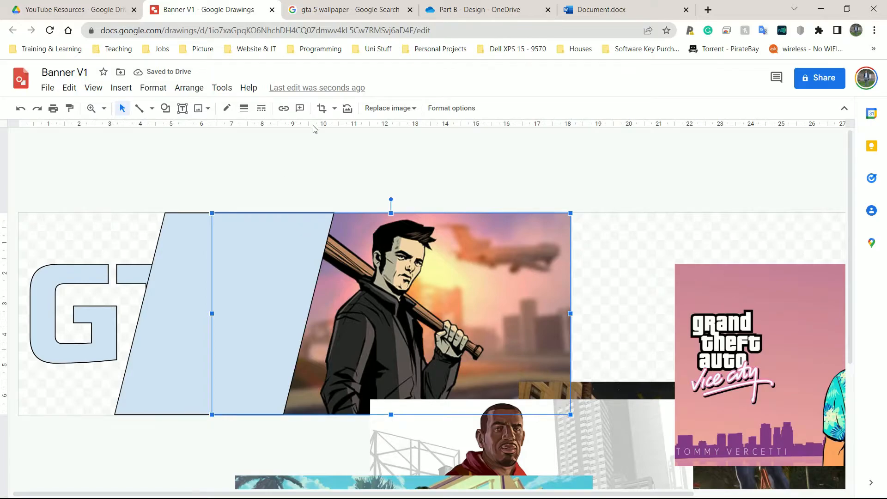
{"action": "left_click", "coordinate": [497, 273]}
{"action": "left_click", "coordinate": [335, 109]}
{"action": "mouse_move", "coordinate": [359, 132]}
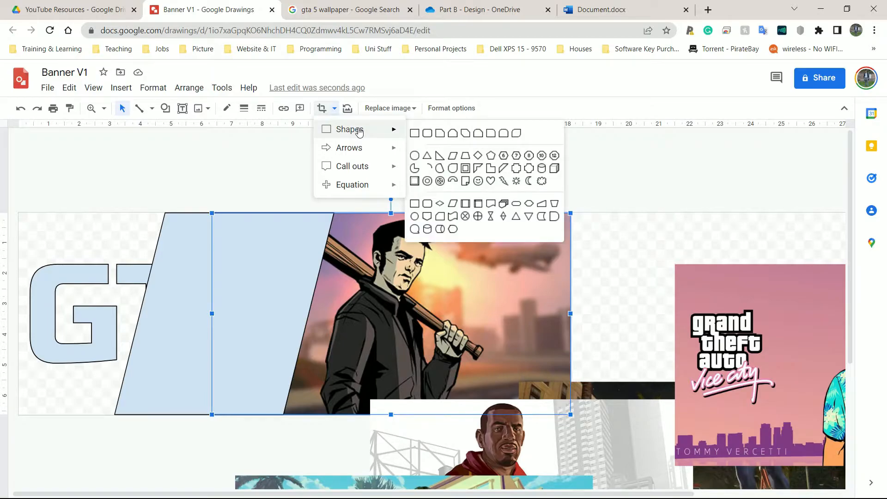
{"action": "left_click", "coordinate": [452, 156]}
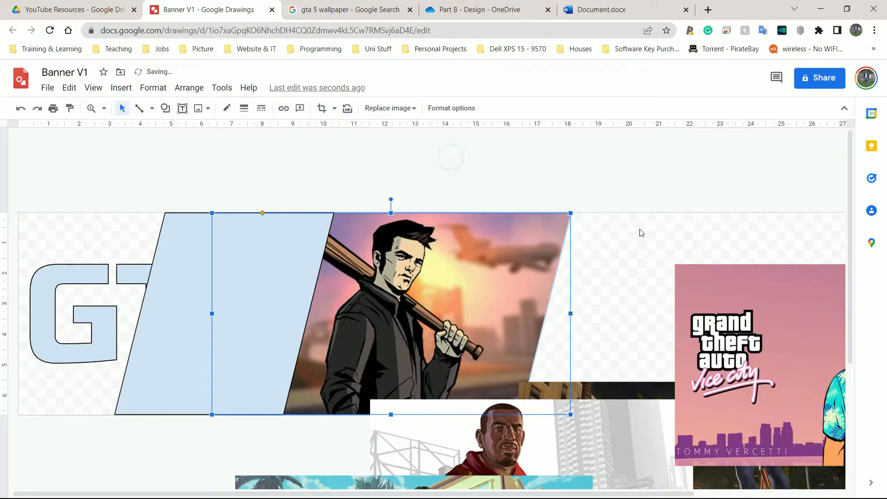
Try moving the blue parallelogram and the masked GTA III image apart, and undo the moves and the mask
{"action": "left_click_drag", "start_coordinate": [179, 268], "coordinate": [141, 212]}
{"action": "left_click_drag", "start_coordinate": [388, 283], "coordinate": [451, 240]}
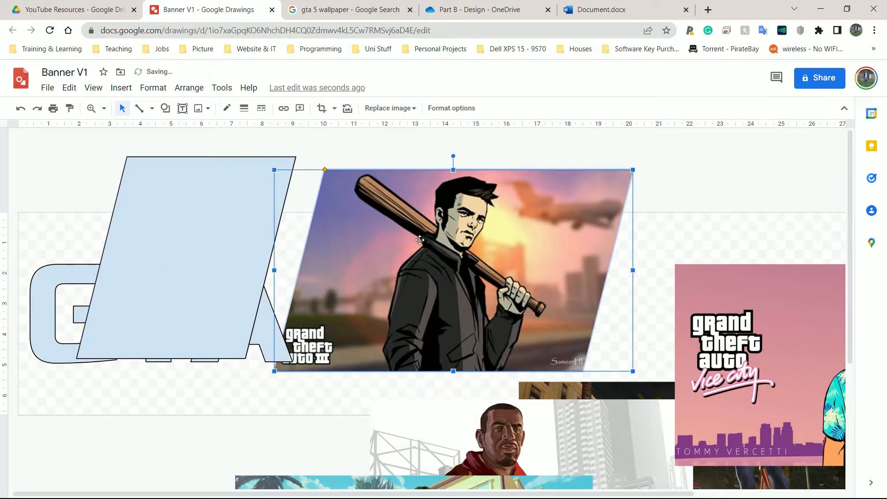
{"action": "left_click", "coordinate": [191, 213]}
{"action": "key", "text": "ctrl+z"}
{"action": "key", "text": "ctrl+z"}
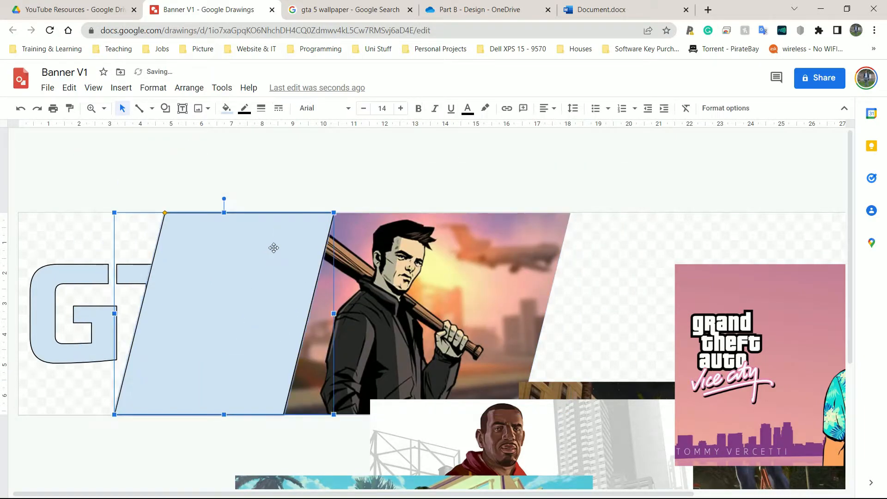
{"action": "key", "text": "ctrl+y"}
{"action": "key", "text": "ctrl+y"}
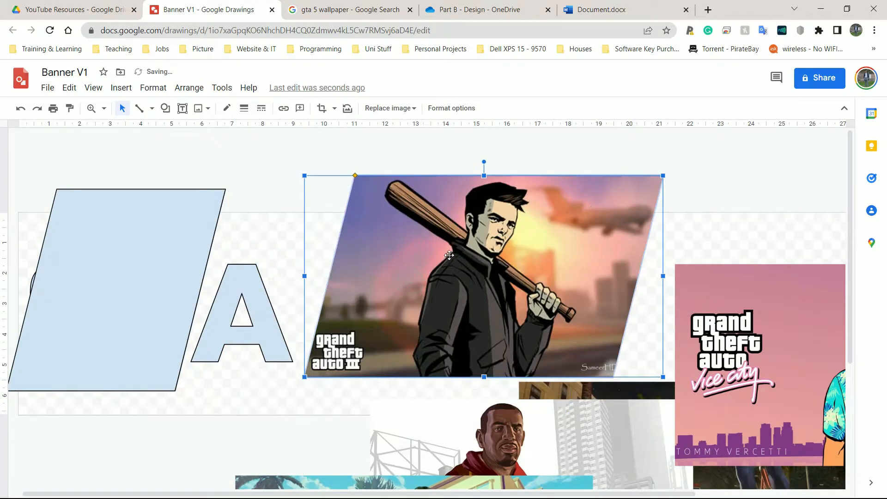
{"action": "key", "text": "ctrl+z"}
{"action": "key", "text": "ctrl+z"}
Move the GTA III image up and right, and crop both its sides close to the character and his bat
{"action": "left_click_drag", "start_coordinate": [435, 257], "coordinate": [531, 201]}
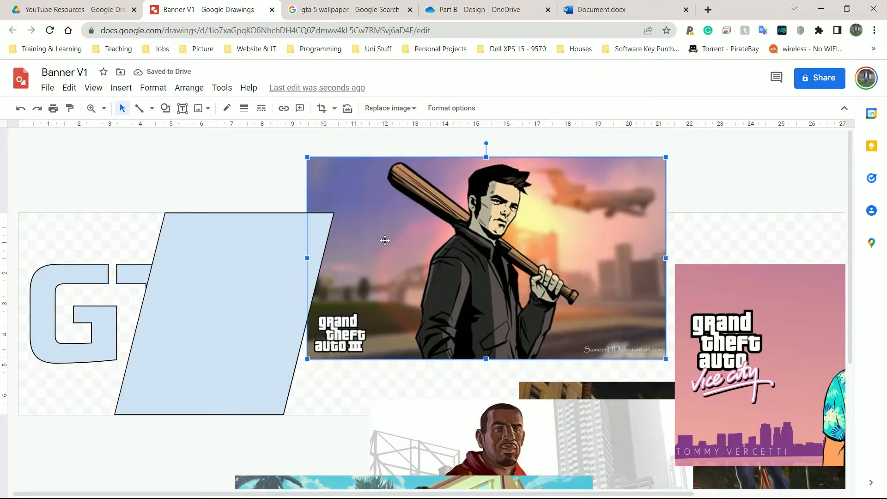
{"action": "left_click", "coordinate": [322, 109]}
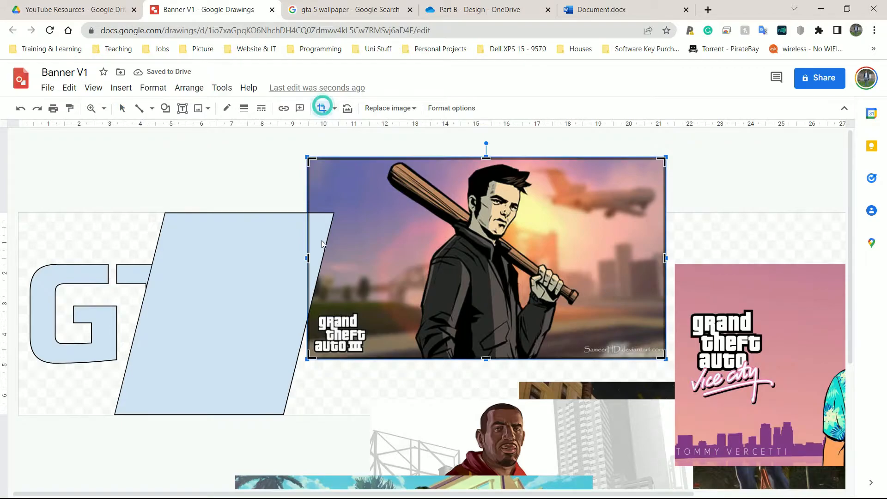
{"action": "left_click_drag", "start_coordinate": [308, 256], "coordinate": [381, 257]}
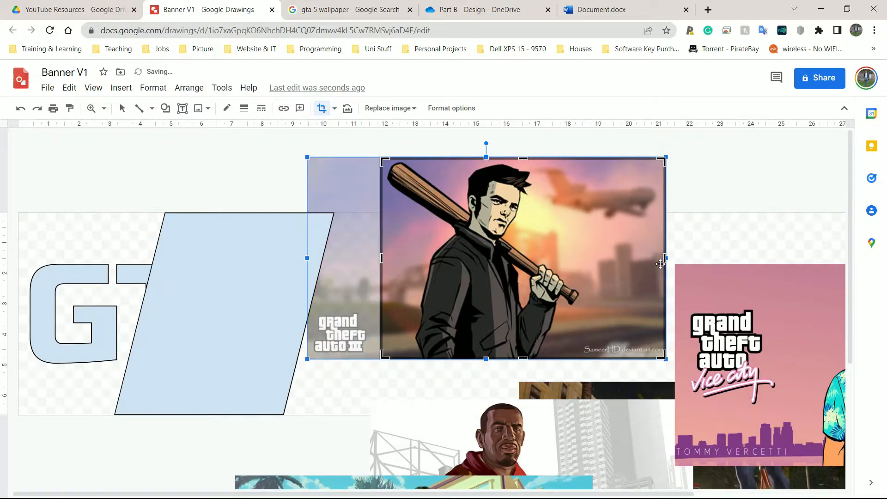
{"action": "left_click_drag", "start_coordinate": [664, 260], "coordinate": [588, 265]}
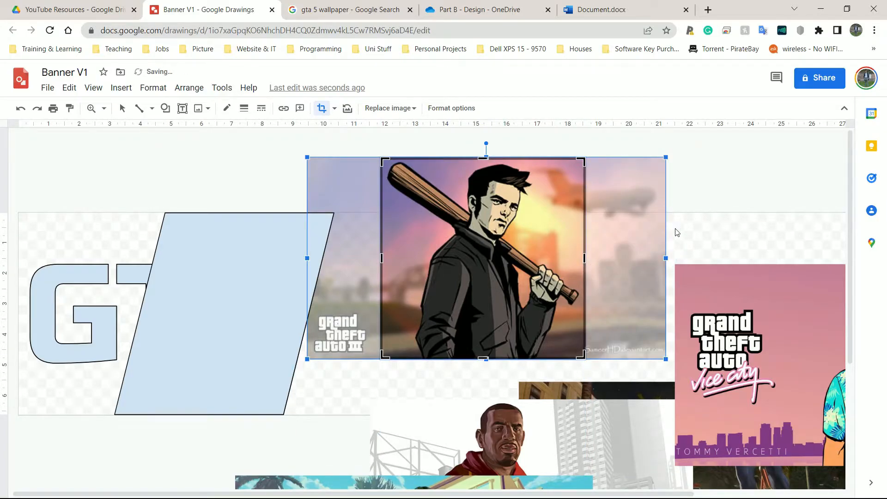
{"action": "left_click", "coordinate": [705, 221]}
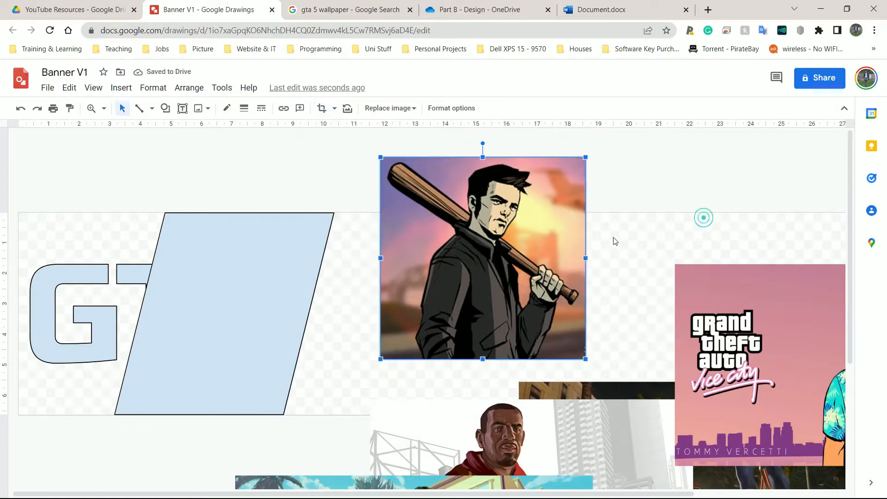
Mask the cropped GTA III image with a parallelogram shape
{"action": "left_click", "coordinate": [484, 227]}
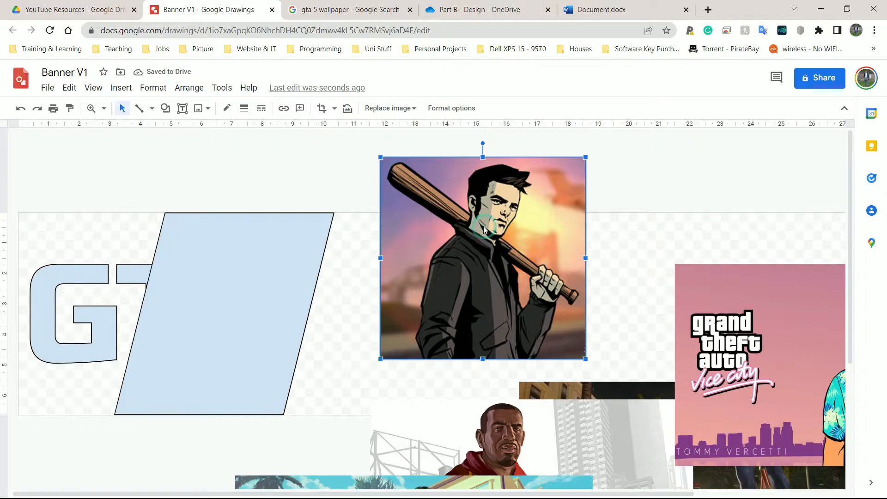
{"action": "left_click", "coordinate": [335, 111]}
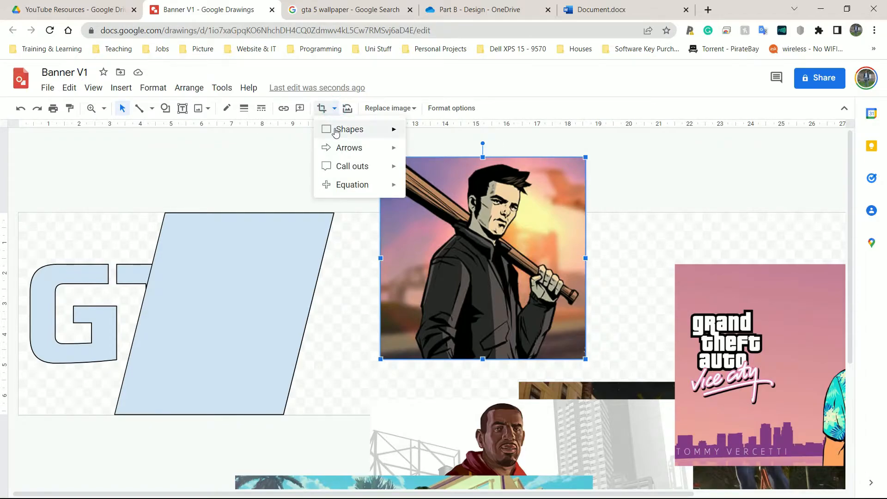
{"action": "mouse_move", "coordinate": [339, 133]}
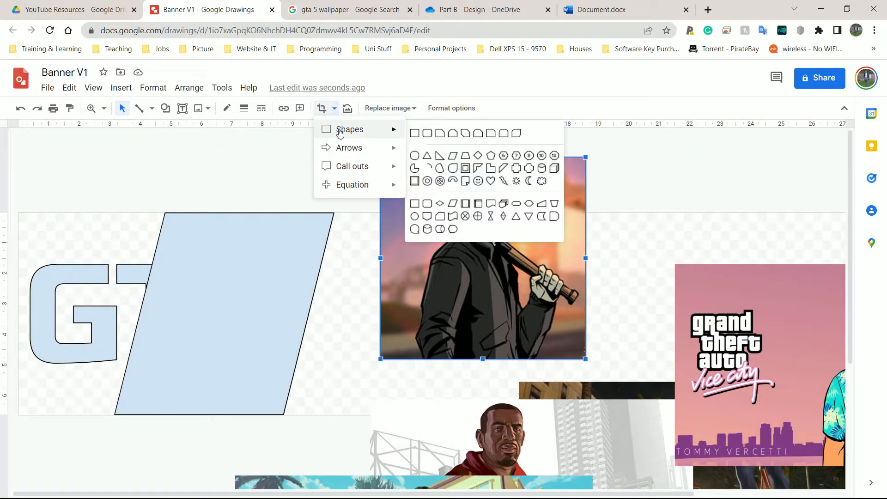
{"action": "left_click", "coordinate": [453, 157]}
{"action": "left_click", "coordinate": [639, 221]}
Move the blue parallelogram up and fit the slanted GTA III image into the banner's height beside the letter A
{"action": "left_click", "coordinate": [263, 230]}
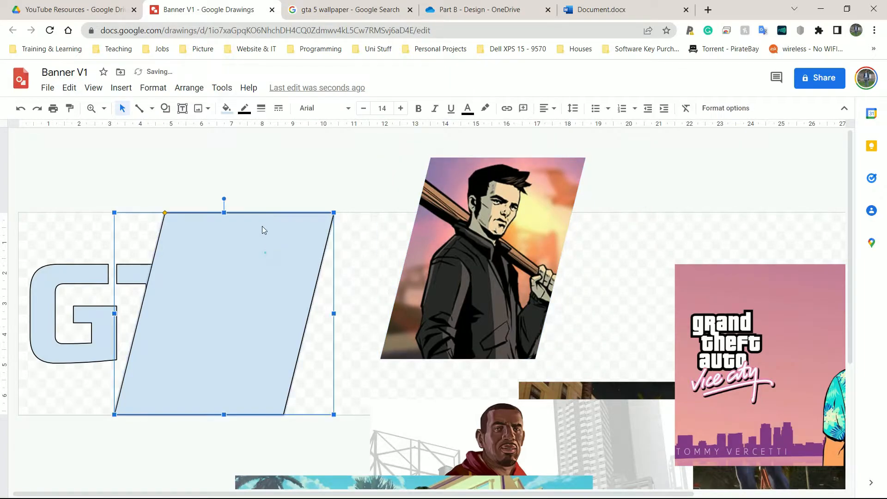
{"action": "left_click_drag", "start_coordinate": [263, 230], "coordinate": [254, 181]}
{"action": "left_click", "coordinate": [458, 279]}
{"action": "left_click_drag", "start_coordinate": [457, 279], "coordinate": [406, 294]}
{"action": "left_click", "coordinate": [516, 189]}
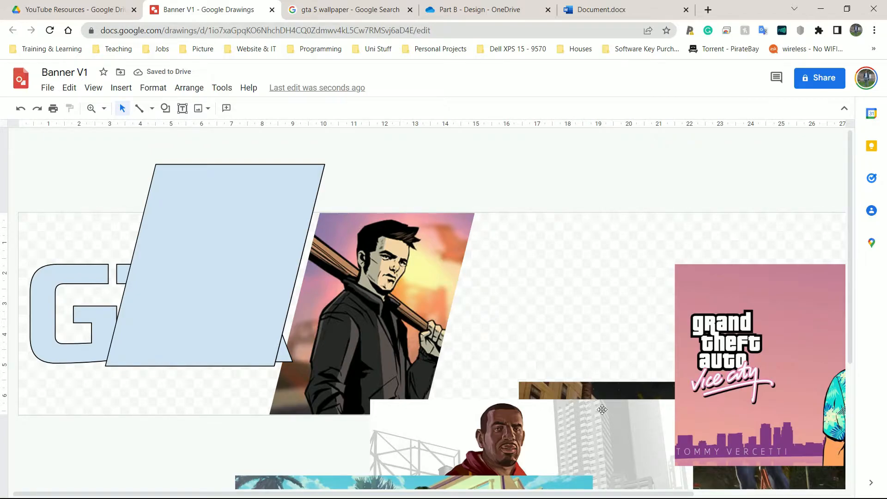
Move the Vice City image beside the GTA III image and crop both its sides to leave mainly the character
{"action": "left_click_drag", "start_coordinate": [774, 362], "coordinate": [576, 253]}
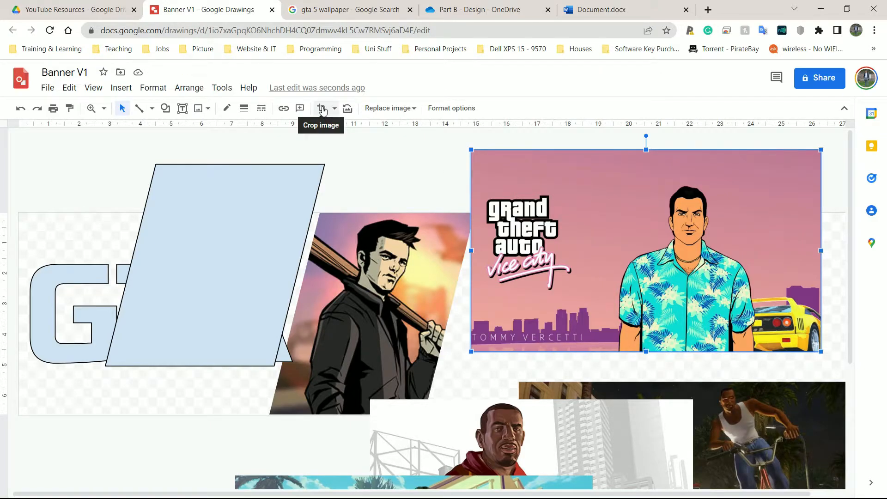
{"action": "right_click", "coordinate": [532, 172]}
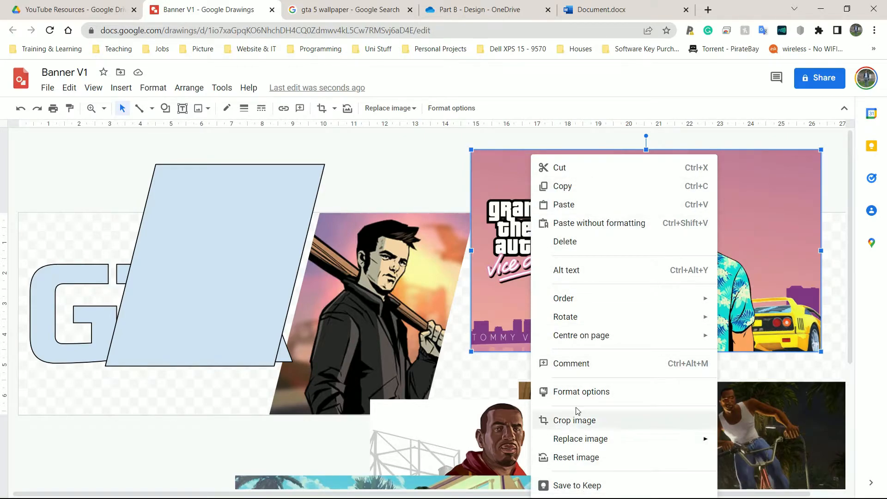
{"action": "left_click", "coordinate": [568, 423]}
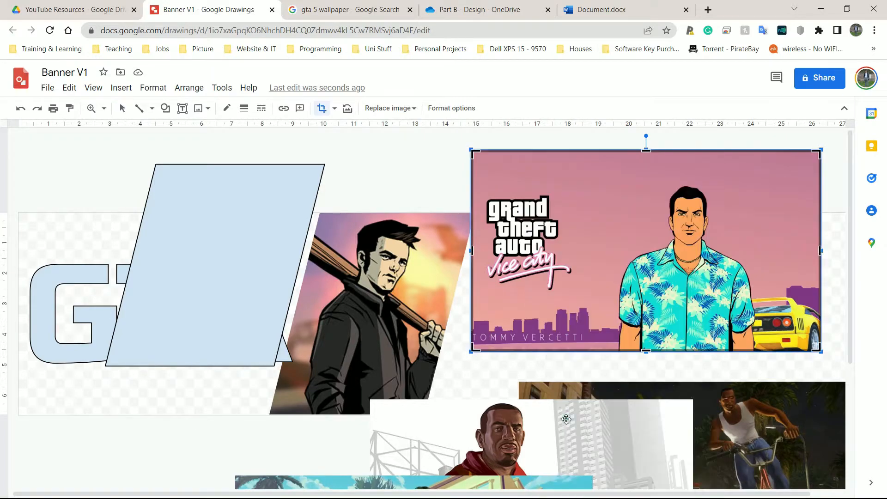
{"action": "left_click_drag", "start_coordinate": [487, 244], "coordinate": [591, 240]}
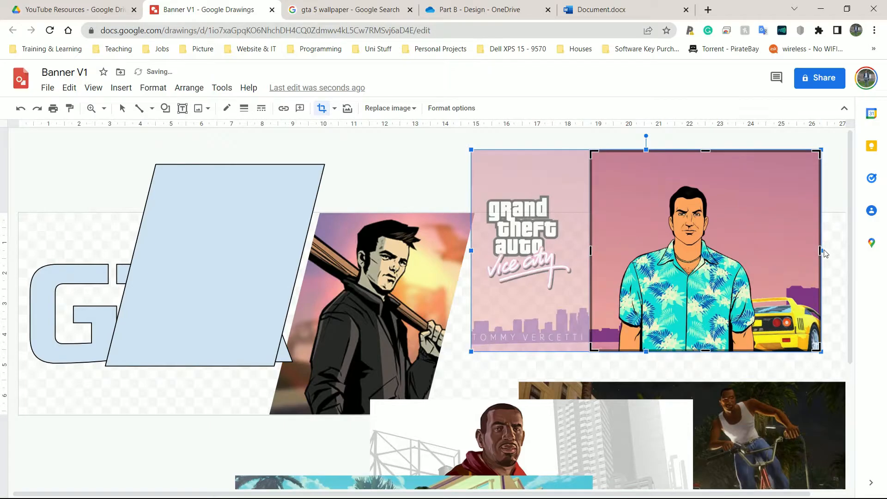
{"action": "left_click_drag", "start_coordinate": [819, 249], "coordinate": [770, 250]}
{"action": "left_click_drag", "start_coordinate": [591, 252], "coordinate": [604, 253]}
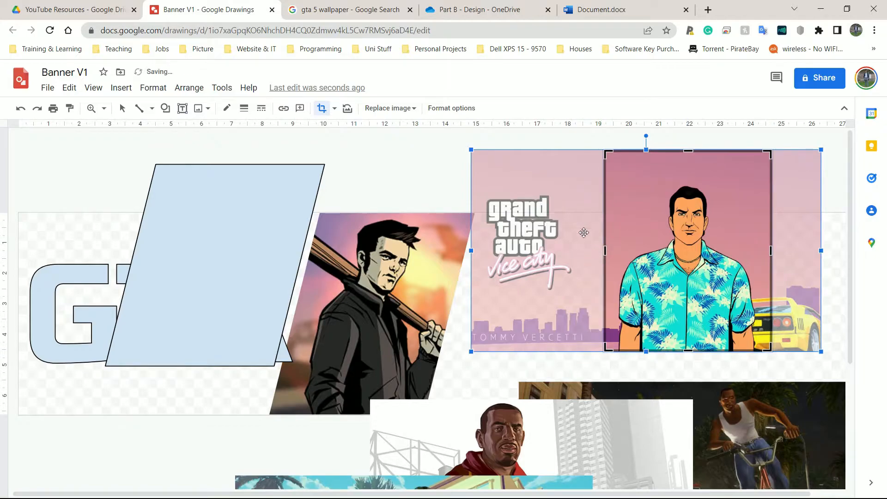
{"action": "left_click", "coordinate": [396, 179]}
Shift the cropped Vice City image left and mask it with a parallelogram shape
{"action": "left_click_drag", "start_coordinate": [635, 182], "coordinate": [551, 222]}
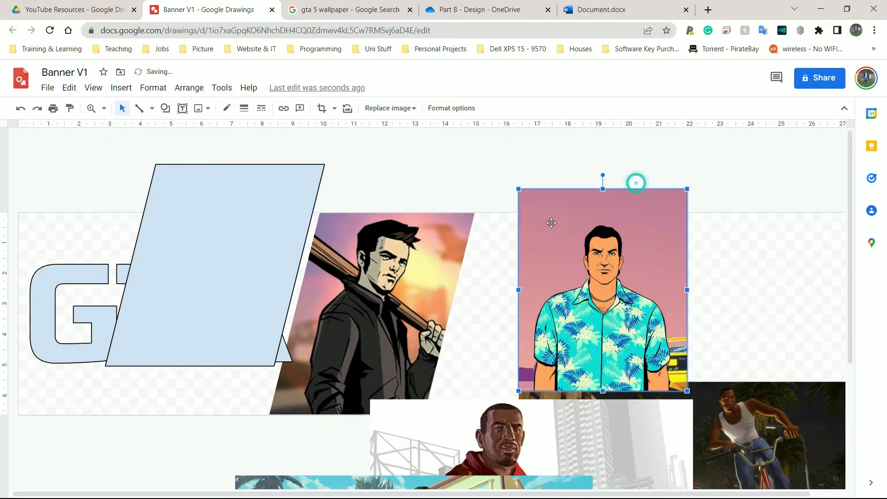
{"action": "left_click", "coordinate": [335, 112]}
{"action": "mouse_move", "coordinate": [346, 134]}
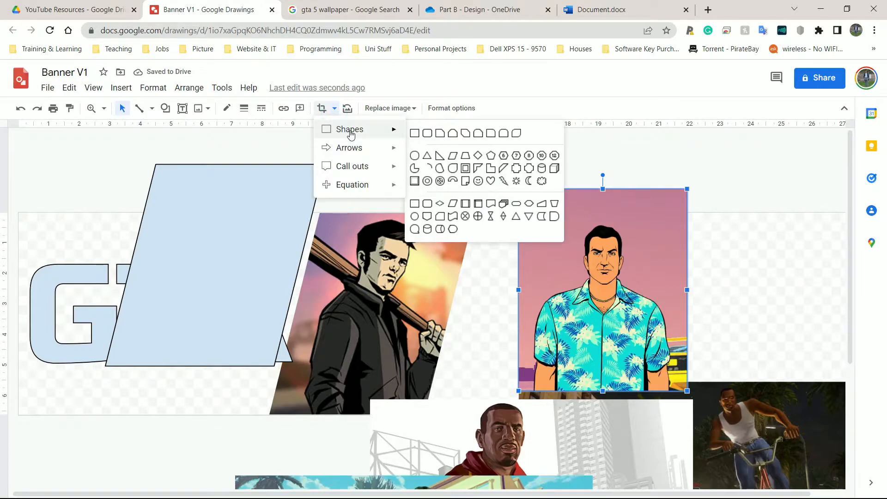
{"action": "left_click", "coordinate": [731, 188]}
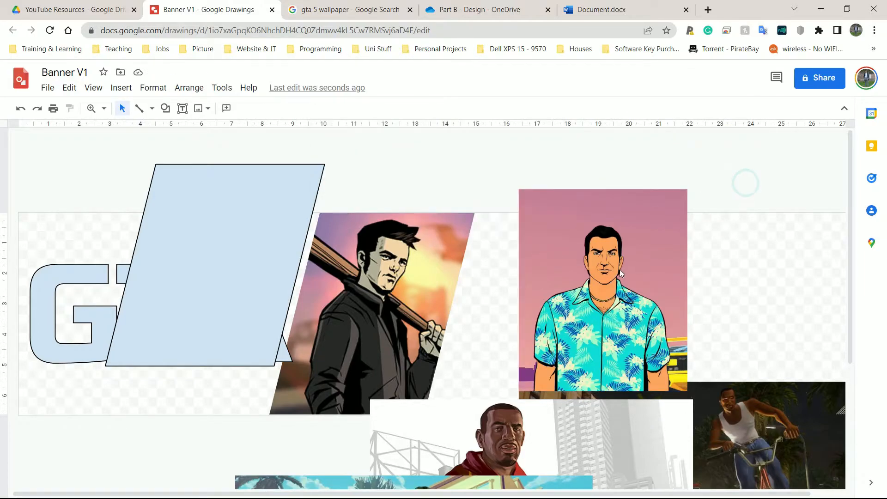
{"action": "left_click", "coordinate": [611, 254]}
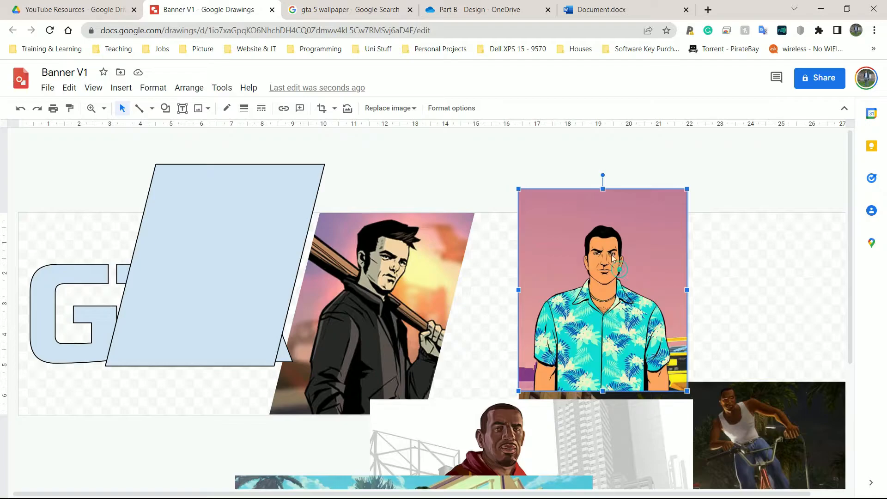
{"action": "left_click", "coordinate": [334, 109]}
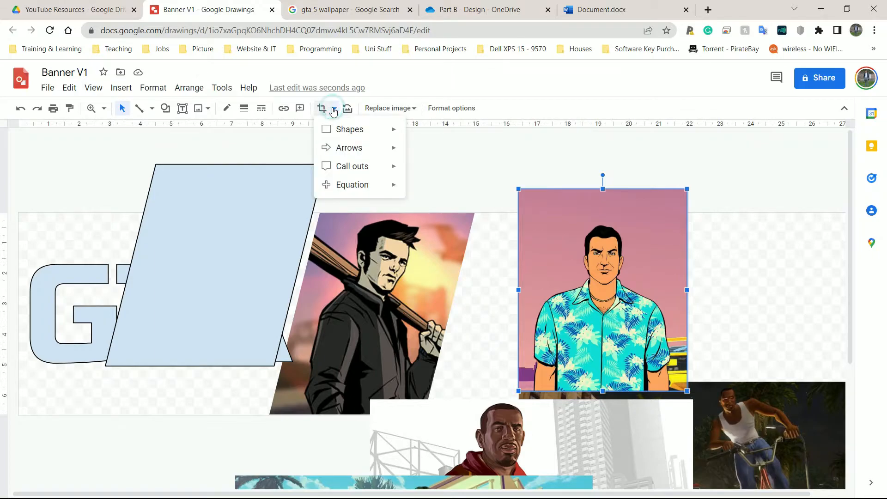
{"action": "mouse_move", "coordinate": [362, 135]}
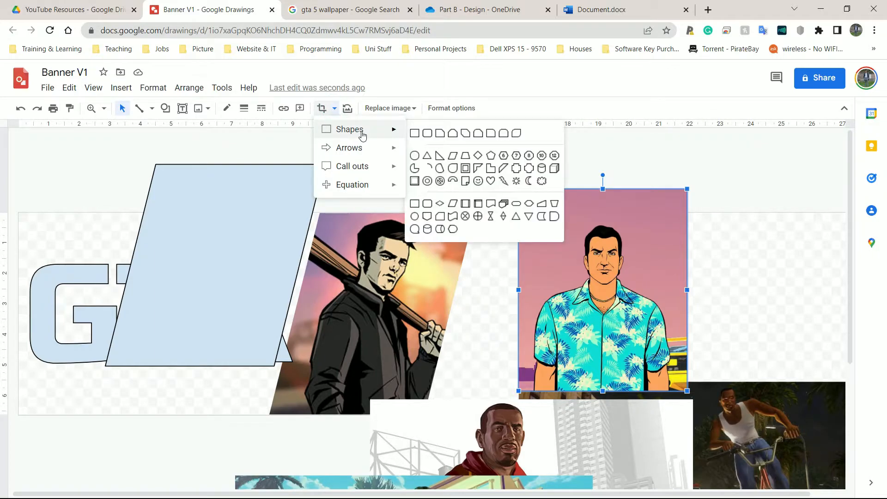
{"action": "left_click", "coordinate": [453, 157]}
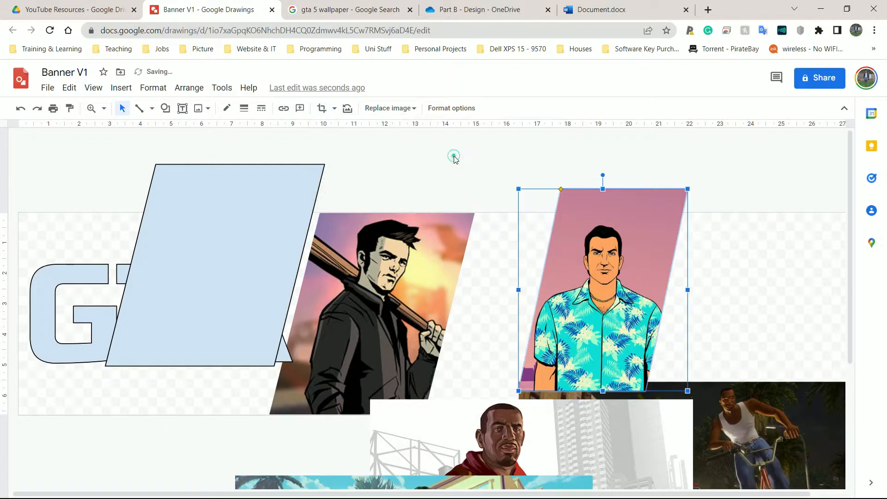
{"action": "left_click", "coordinate": [777, 266]}
Move the slanted Vice City image against the right edge of the GTA III image and nudge it left to close the gap
{"action": "left_click_drag", "start_coordinate": [632, 254], "coordinate": [547, 276]}
{"action": "left_click", "coordinate": [672, 273]}
{"action": "left_click", "coordinate": [482, 266]}
{"action": "left_click_drag", "start_coordinate": [485, 245], "coordinate": [485, 238]}
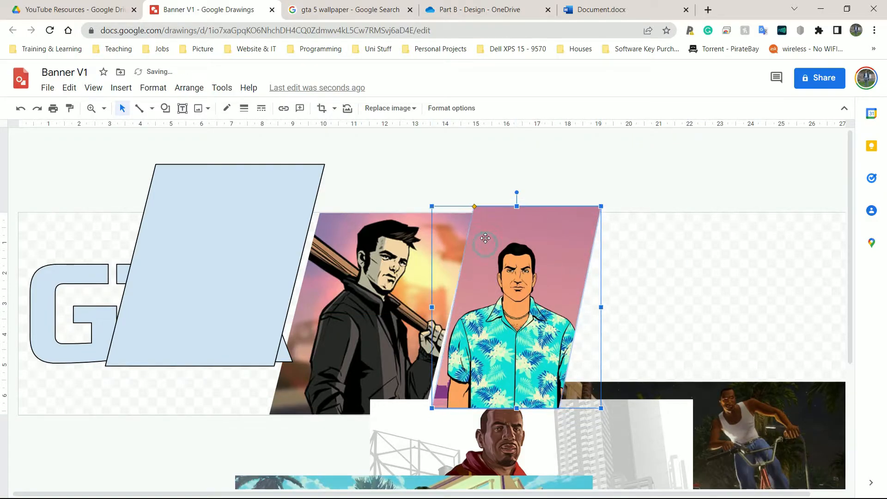
{"action": "key", "text": "Left"}
{"action": "left_click", "coordinate": [641, 259]}
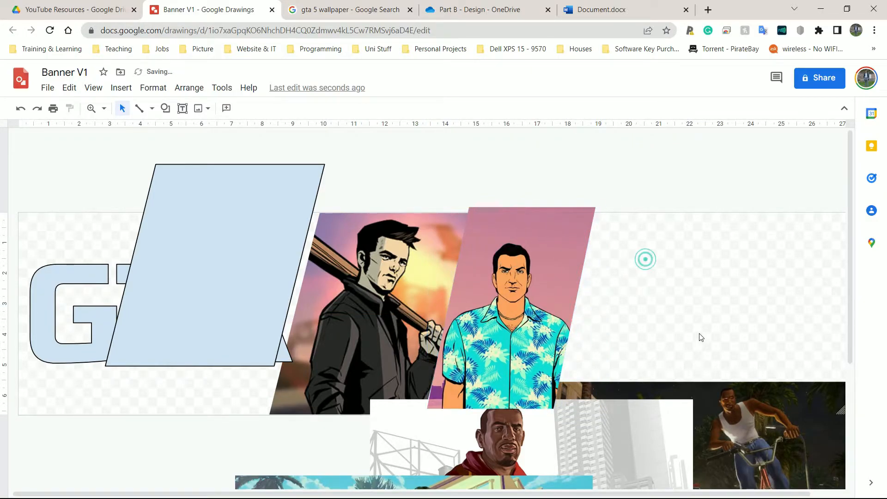
{"action": "left_click", "coordinate": [554, 328]}
{"action": "key", "text": "Left"}
{"action": "left_click", "coordinate": [667, 300]}
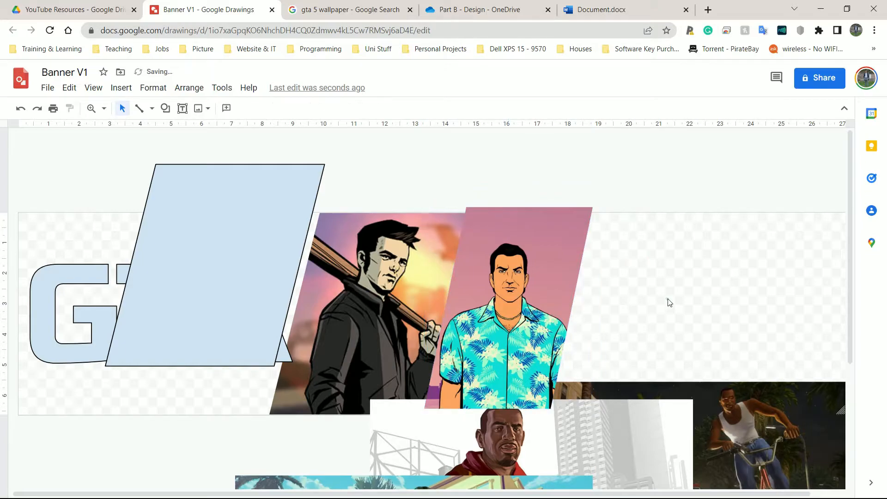
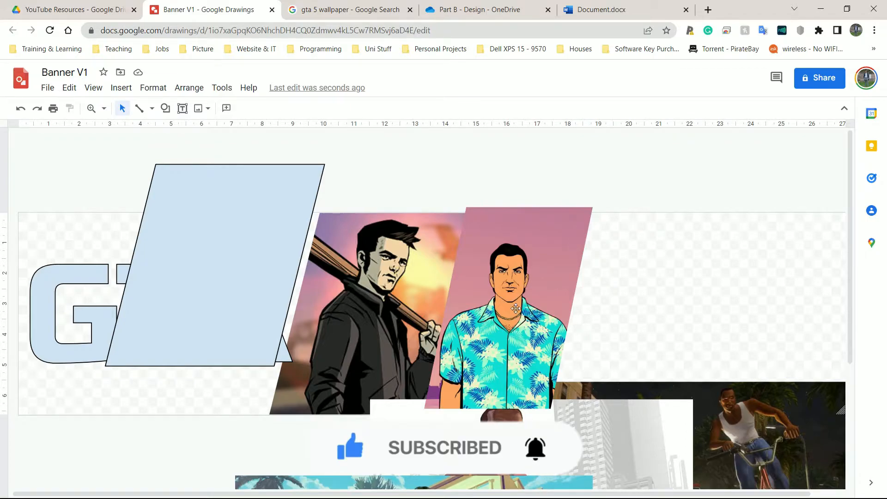
Nudge the Vice City image left and enlarge both slanted images from their lower-left corners, down to or past the banner's lower edge
{"action": "left_click_drag", "start_coordinate": [515, 308], "coordinate": [509, 310]}
{"action": "left_click", "coordinate": [375, 384]}
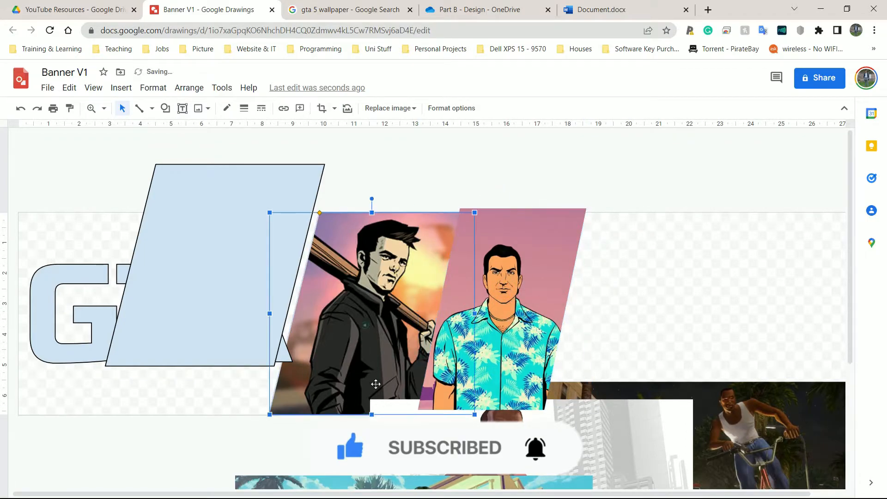
{"action": "left_click_drag", "start_coordinate": [269, 414], "coordinate": [255, 428]}
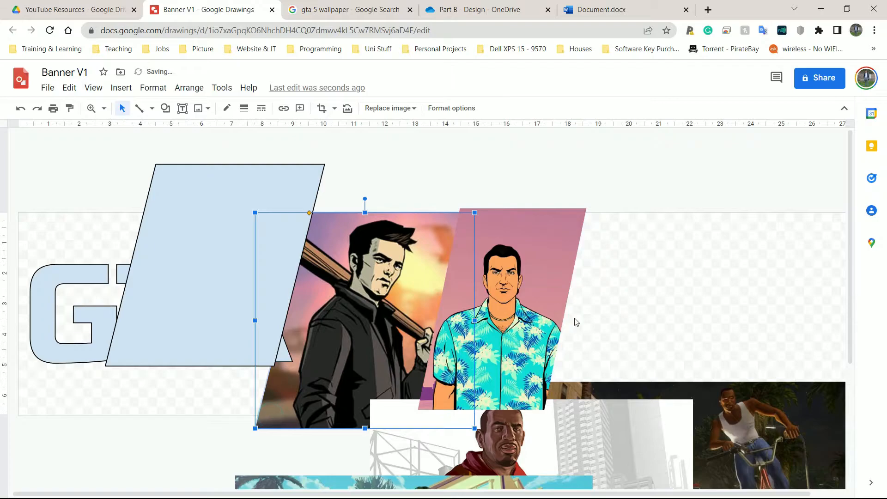
{"action": "left_click", "coordinate": [539, 257]}
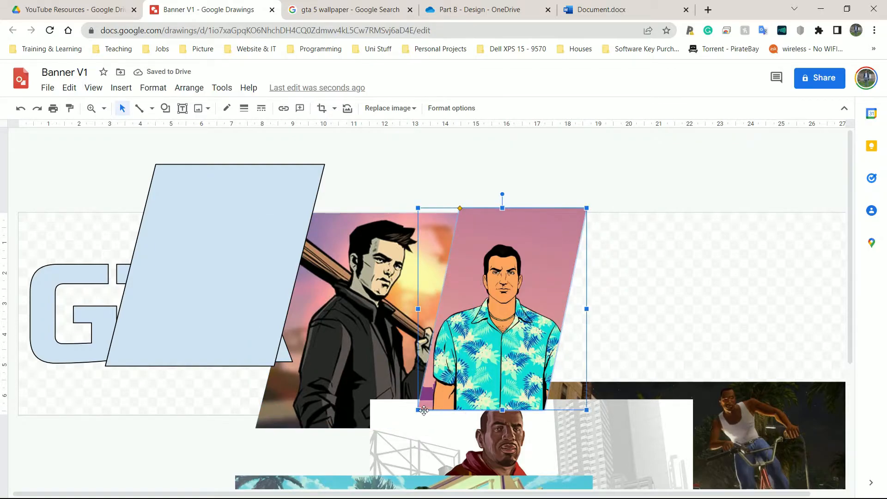
{"action": "left_click_drag", "start_coordinate": [418, 410], "coordinate": [414, 415]}
{"action": "left_click", "coordinate": [652, 261]}
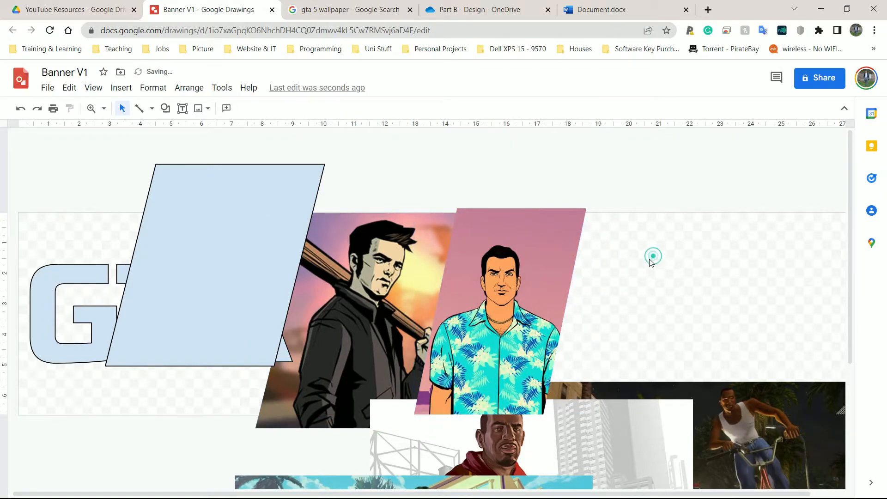
Move the San Andreas bicycle image up into the banner beside the Vice City image and bring it to the front
{"action": "scroll", "coordinate": [636, 265], "scroll_direction": "down", "scroll_amount": 1}
{"action": "scroll", "coordinate": [635, 265], "scroll_direction": "down", "scroll_amount": 2}
{"action": "left_click", "coordinate": [765, 331]}
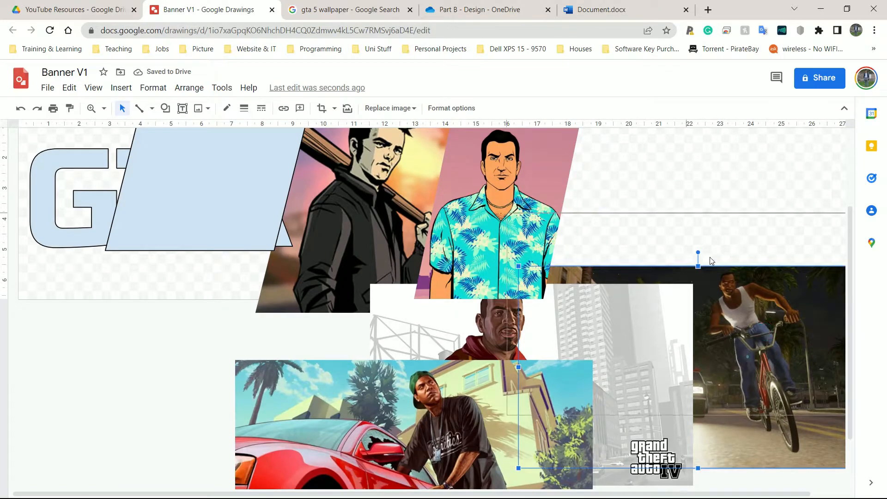
{"action": "left_click_drag", "start_coordinate": [747, 356], "coordinate": [682, 240]}
{"action": "scroll", "coordinate": [682, 245], "scroll_direction": "up", "scroll_amount": 3}
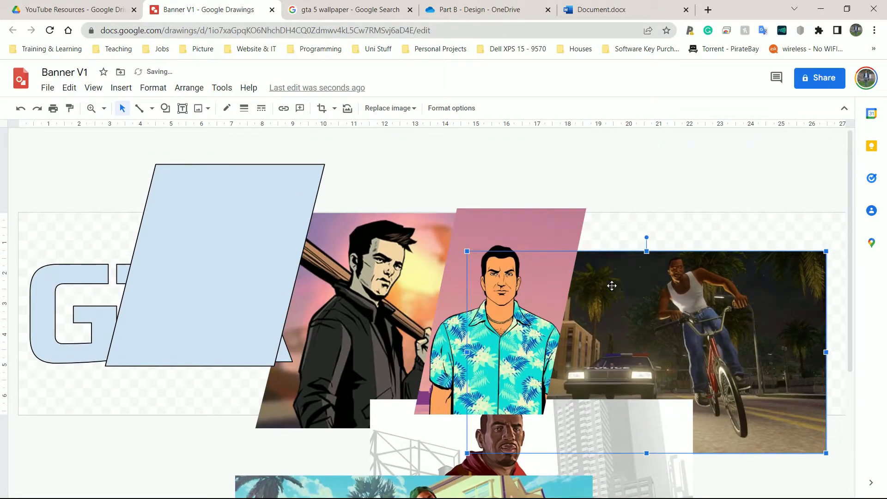
{"action": "right_click", "coordinate": [593, 285]}
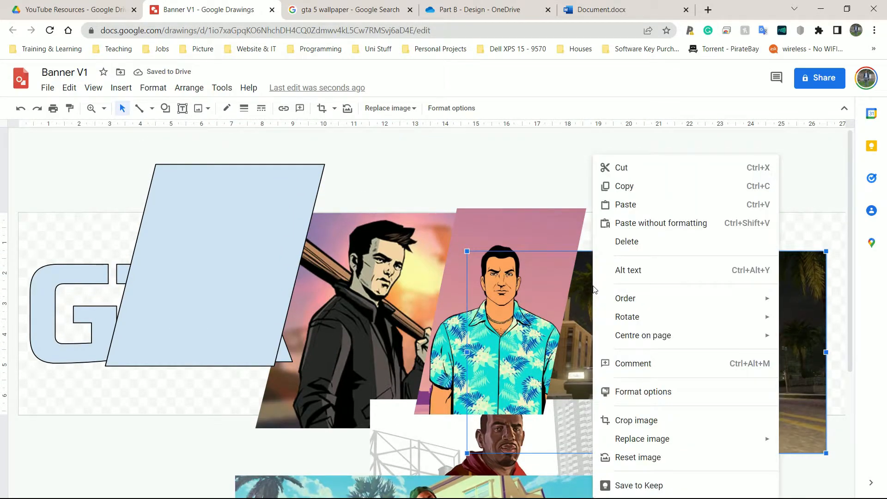
{"action": "mouse_move", "coordinate": [687, 296]}
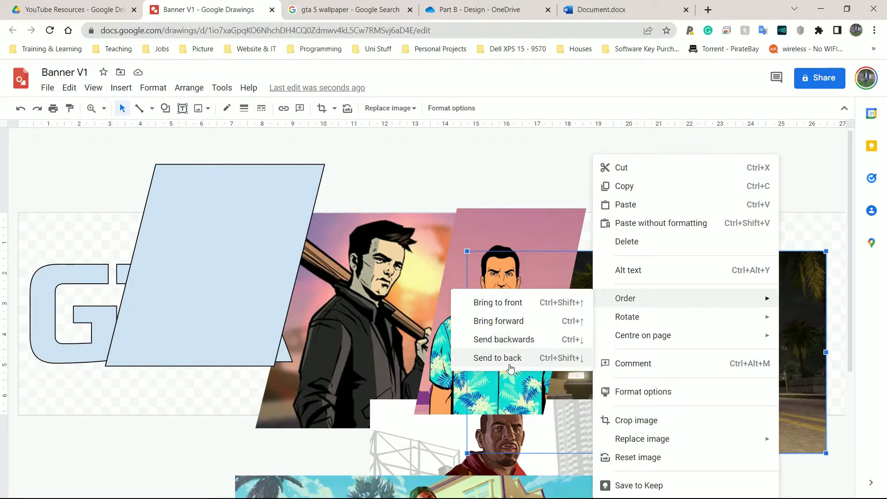
{"action": "left_click", "coordinate": [513, 301]}
{"action": "left_click_drag", "start_coordinate": [573, 244], "coordinate": [572, 244]}
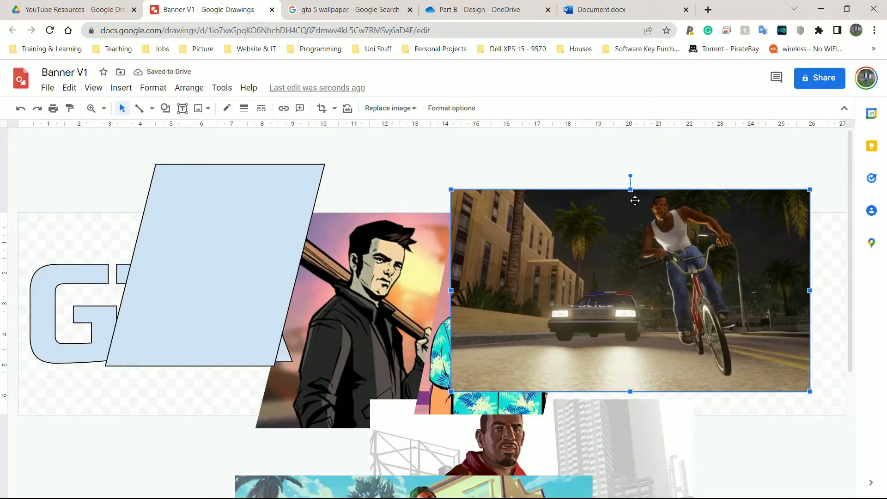
Crop the left and right sides of the San Andreas image to leave mainly the character on the bicycle
{"action": "left_click", "coordinate": [321, 109]}
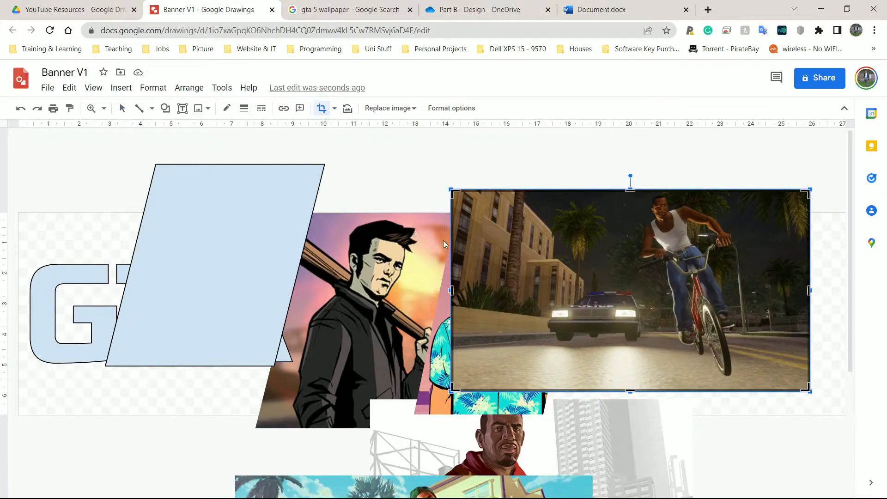
{"action": "left_click", "coordinate": [373, 179]}
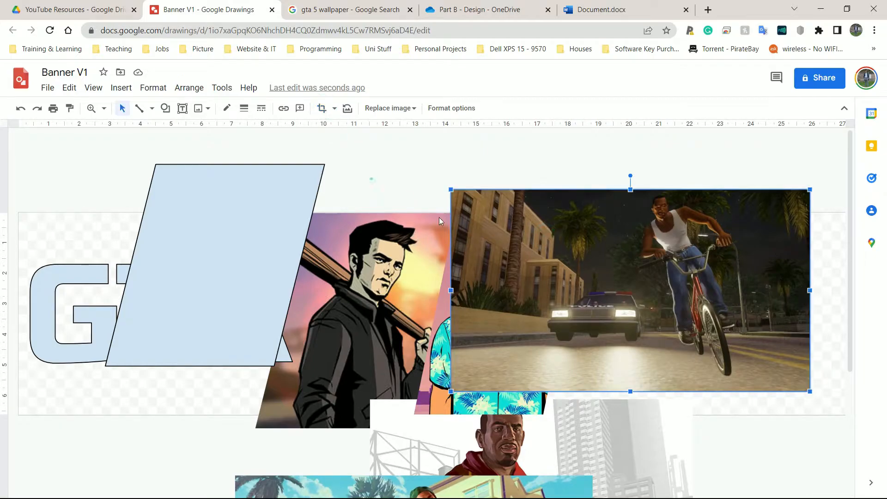
{"action": "left_click", "coordinate": [322, 108]}
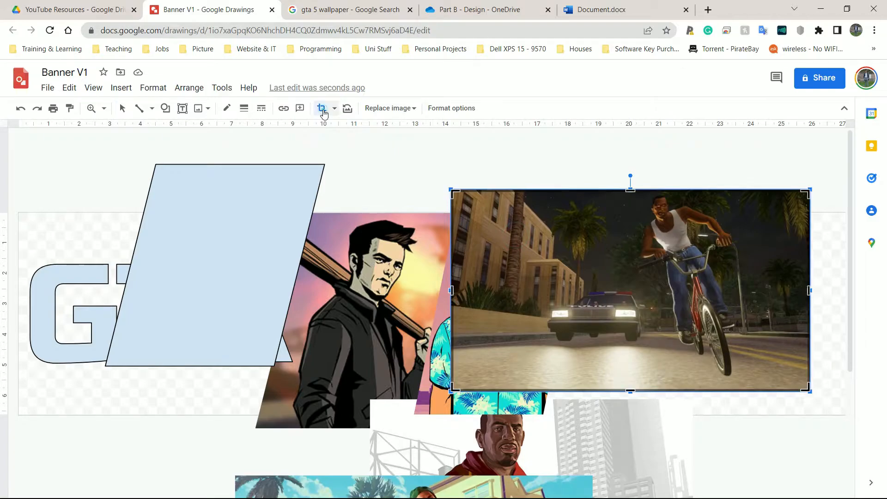
{"action": "left_click_drag", "start_coordinate": [450, 289], "coordinate": [619, 286]}
{"action": "left_click_drag", "start_coordinate": [626, 286], "coordinate": [612, 286]}
{"action": "left_click_drag", "start_coordinate": [452, 289], "coordinate": [628, 291]}
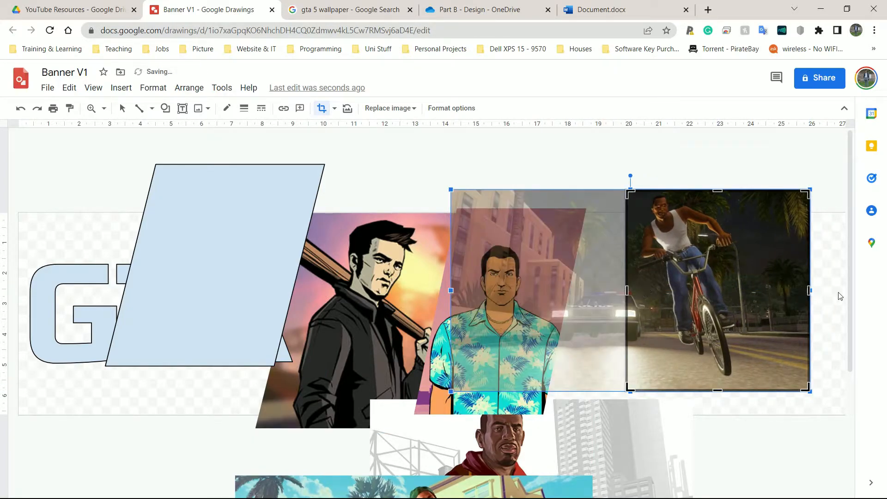
{"action": "left_click_drag", "start_coordinate": [804, 292], "coordinate": [773, 291]}
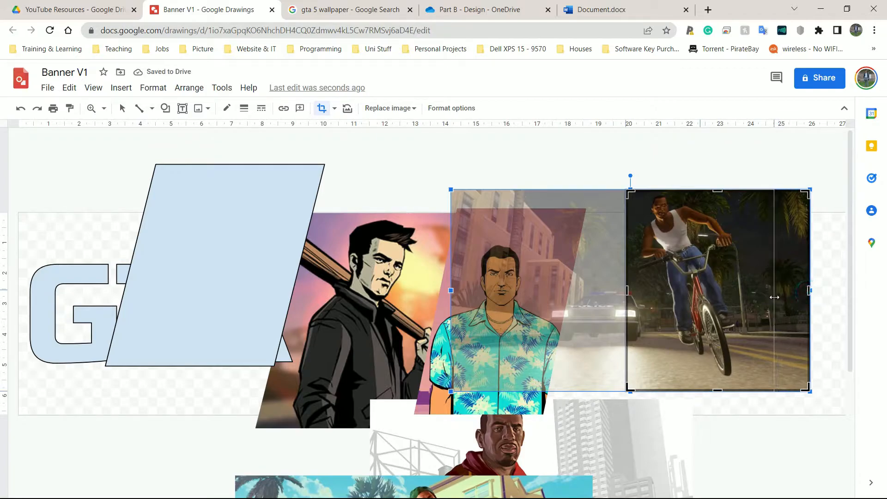
Crop the cyclist image's right side, mask it to a parallelogram and try placing it beside the floral-shirt panel
{"action": "left_click", "coordinate": [445, 180]}
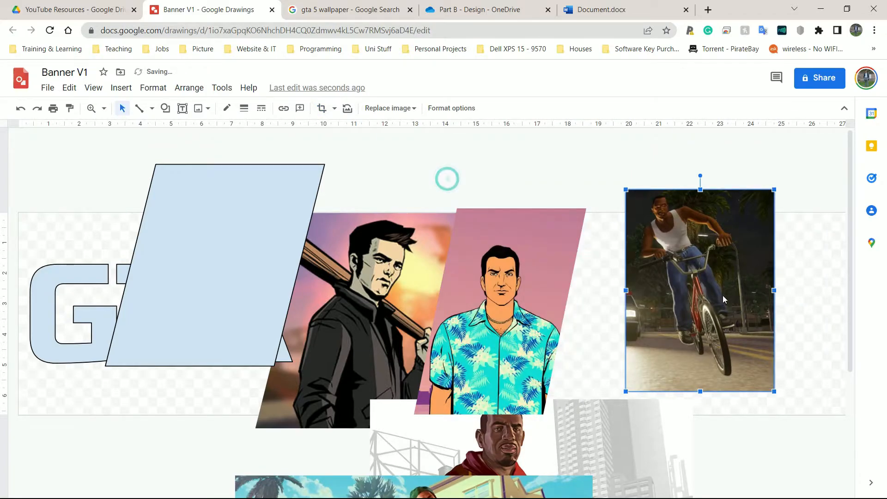
{"action": "left_click", "coordinate": [722, 295]}
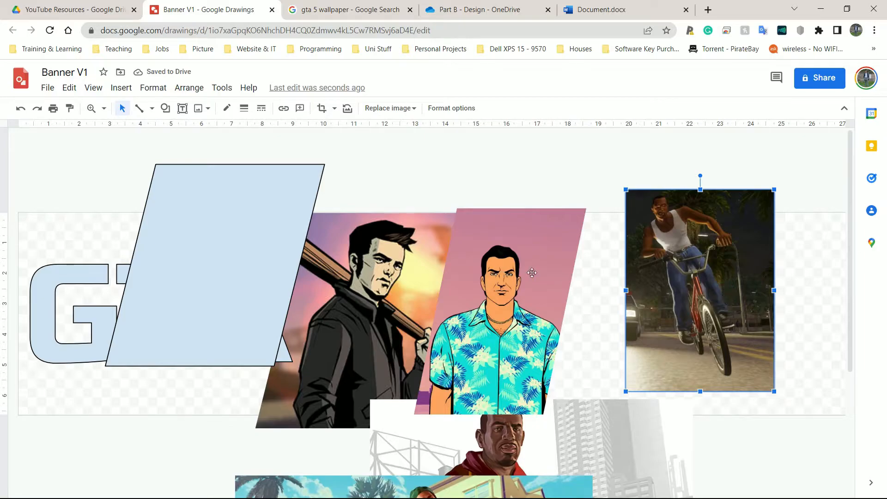
{"action": "left_click", "coordinate": [335, 110]}
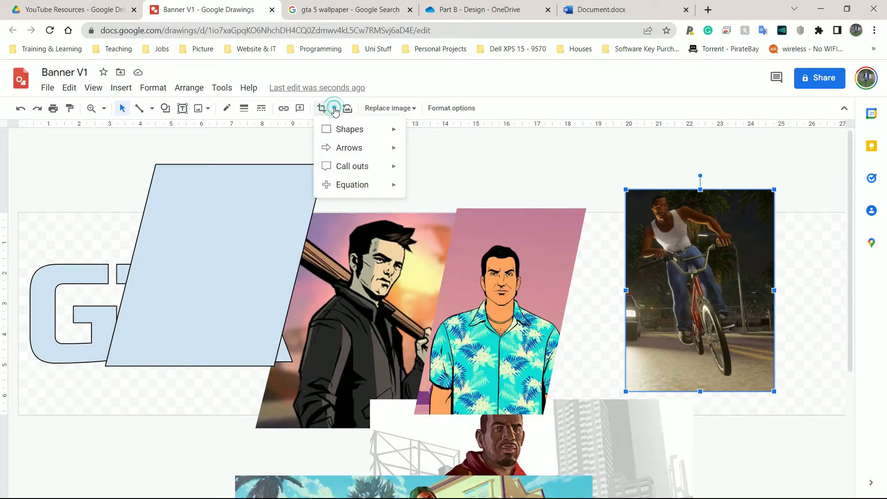
{"action": "mouse_move", "coordinate": [371, 131]}
{"action": "left_click", "coordinate": [455, 158]}
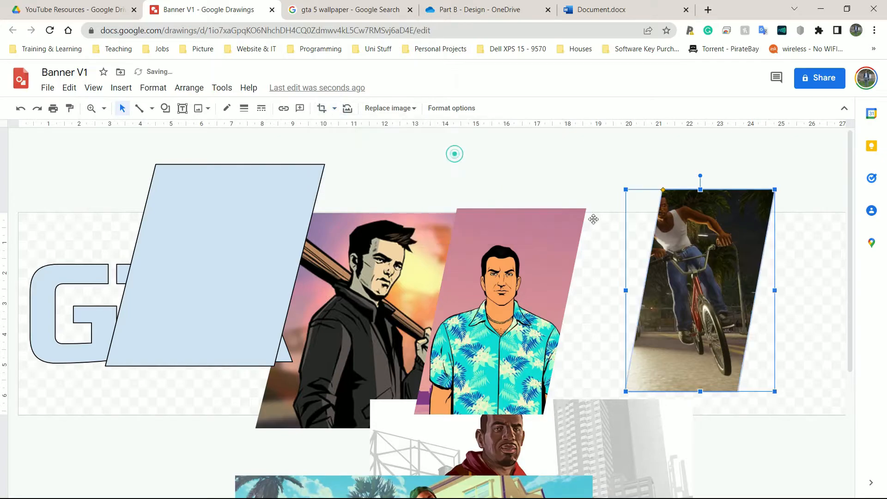
{"action": "left_click_drag", "start_coordinate": [684, 238], "coordinate": [621, 256]}
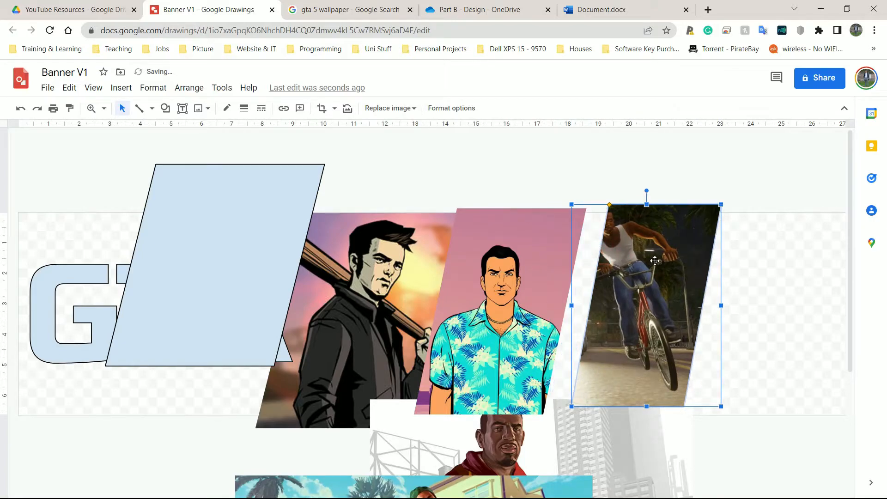
Undo the move, parallelogram mask and right-side crop of the cyclist image
{"action": "left_click", "coordinate": [67, 87]}
{"action": "left_click", "coordinate": [83, 108]}
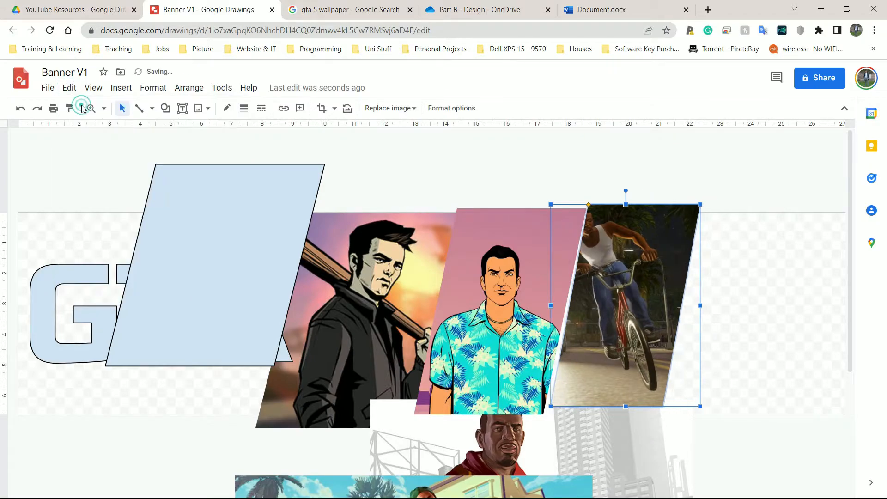
{"action": "left_click", "coordinate": [68, 87]}
{"action": "left_click", "coordinate": [80, 106]}
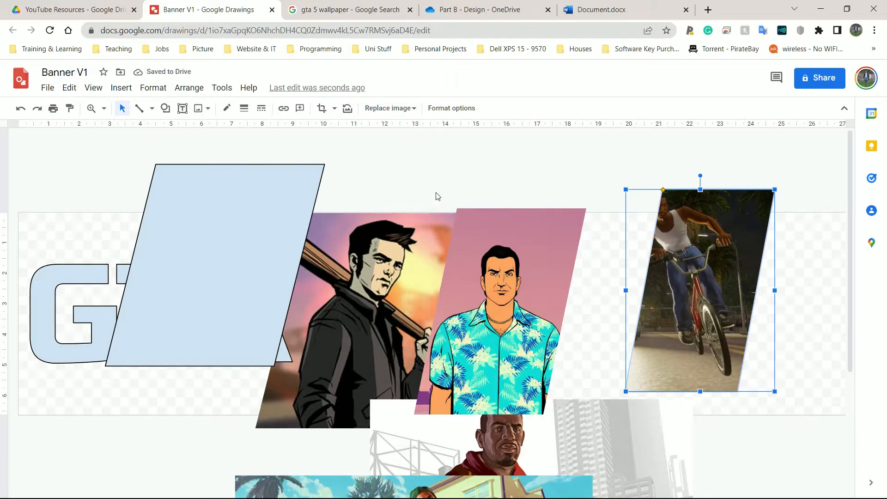
{"action": "key", "text": "ctrl+z"}
{"action": "key", "text": "Return"}
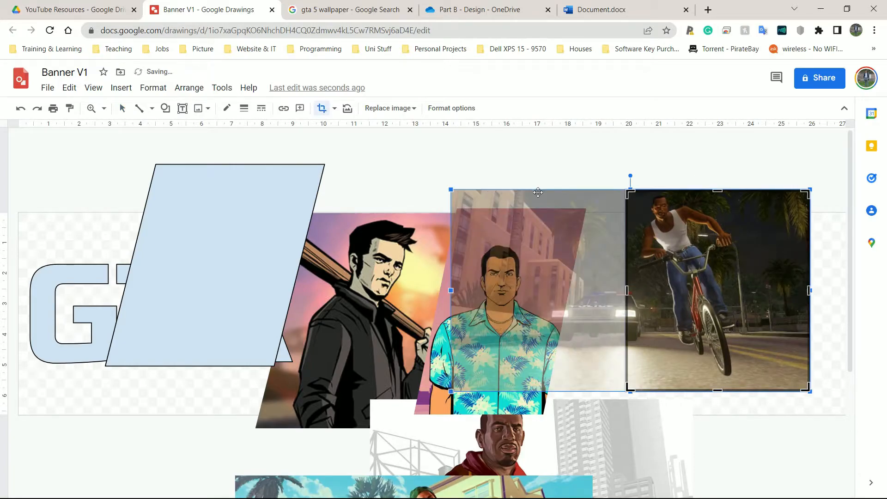
{"action": "left_click", "coordinate": [600, 172]}
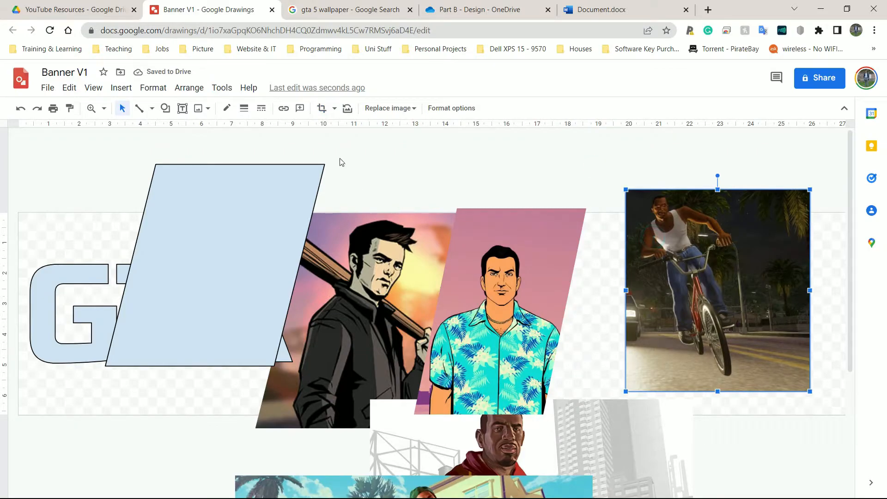
Recrop the cyclist image to reveal a little more on its left side and trim its right edge
{"action": "left_click", "coordinate": [321, 108]}
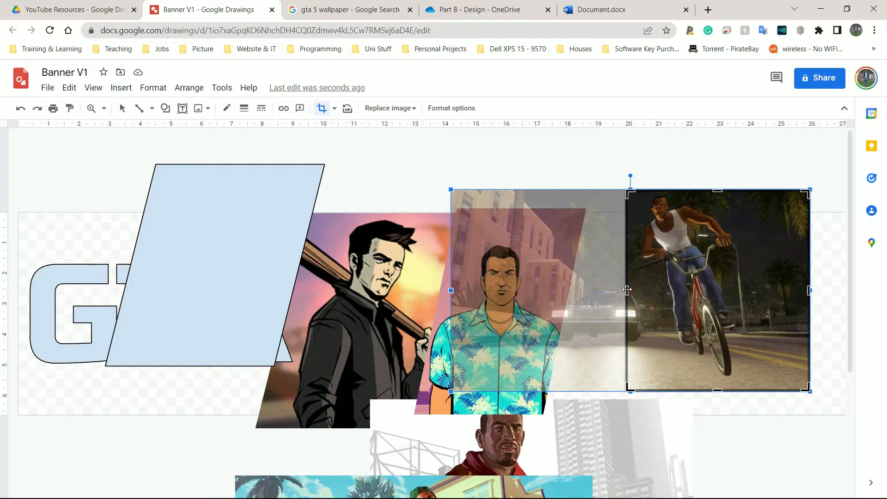
{"action": "left_click_drag", "start_coordinate": [627, 290], "coordinate": [606, 292]}
{"action": "left_click_drag", "start_coordinate": [808, 291], "coordinate": [781, 291]}
{"action": "mouse_move", "coordinate": [608, 290]}
{"action": "left_mouse_down"}
{"action": "mouse_move", "coordinate": [595, 289]}
{"action": "mouse_move", "coordinate": [605, 291]}
{"action": "left_mouse_up"}
{"action": "left_click", "coordinate": [579, 162]}
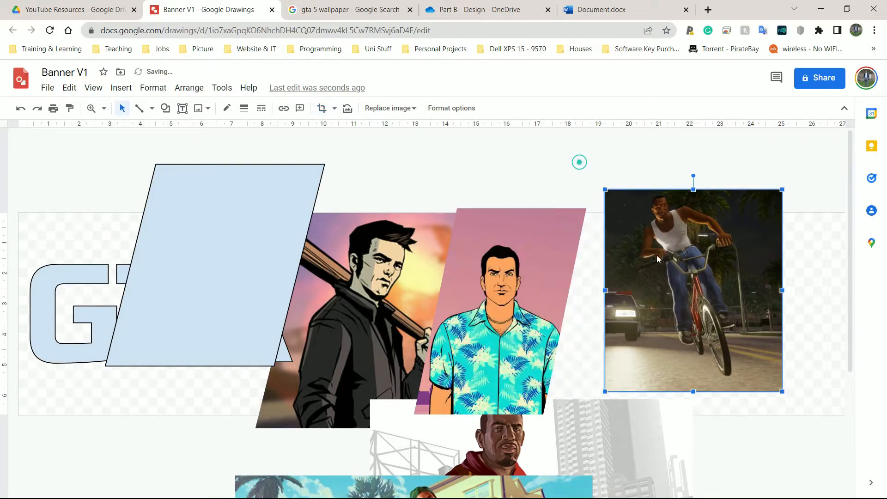
{"action": "left_click", "coordinate": [544, 182]}
{"action": "left_click", "coordinate": [639, 234]}
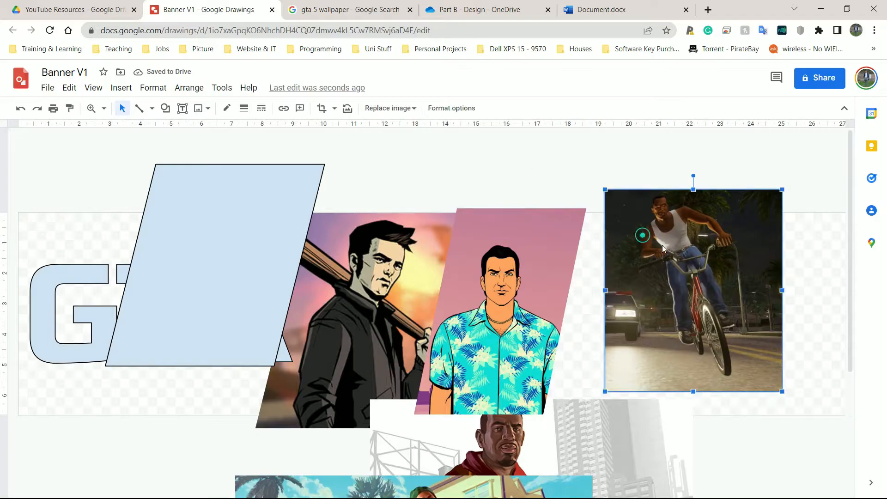
Mask the cyclist image to a parallelogram and place it against the right edge of the floral-shirt panel
{"action": "left_click", "coordinate": [334, 108]}
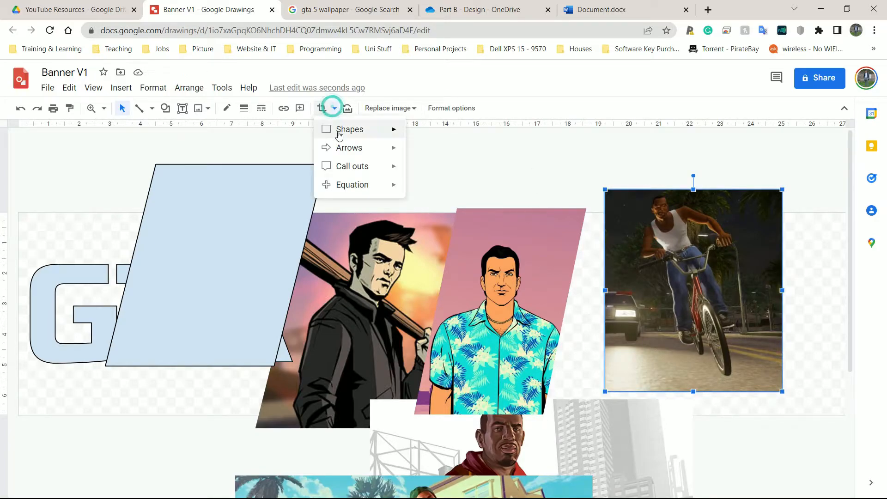
{"action": "mouse_move", "coordinate": [343, 134]}
{"action": "left_click", "coordinate": [451, 156]}
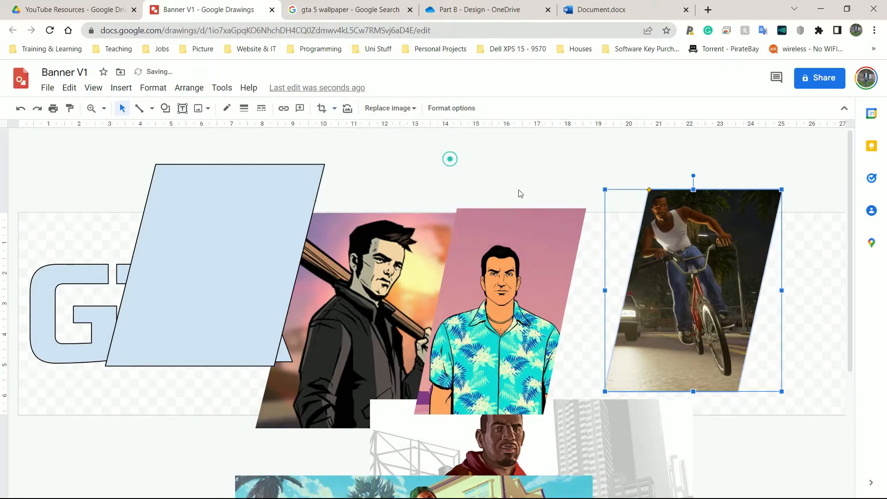
{"action": "left_click_drag", "start_coordinate": [668, 239], "coordinate": [609, 257]}
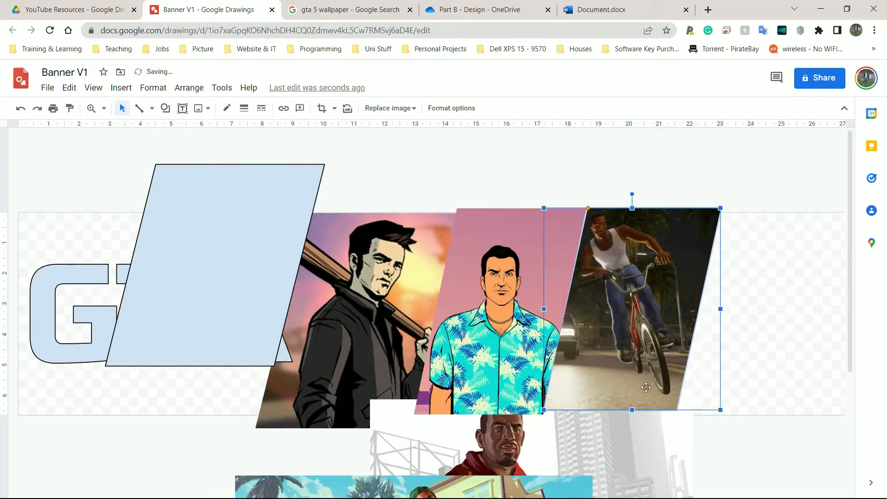
Shift the cyclist panel slightly left, enlarge it a little and align its top with the floral-shirt panel
{"action": "left_click", "coordinate": [732, 433]}
{"action": "left_click_drag", "start_coordinate": [641, 326], "coordinate": [627, 329]}
{"action": "left_click_drag", "start_coordinate": [713, 210], "coordinate": [721, 200]}
{"action": "left_click", "coordinate": [721, 178]}
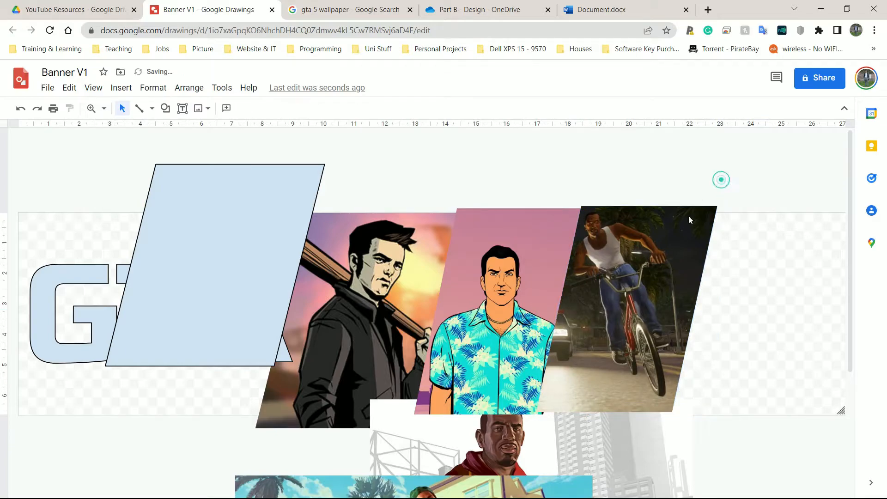
{"action": "left_click_drag", "start_coordinate": [639, 246], "coordinate": [640, 254]}
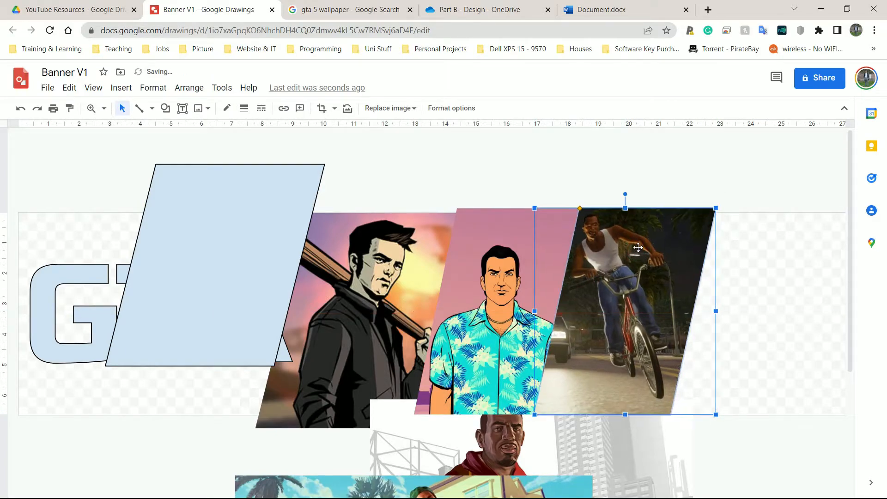
{"action": "left_click", "coordinate": [668, 156]}
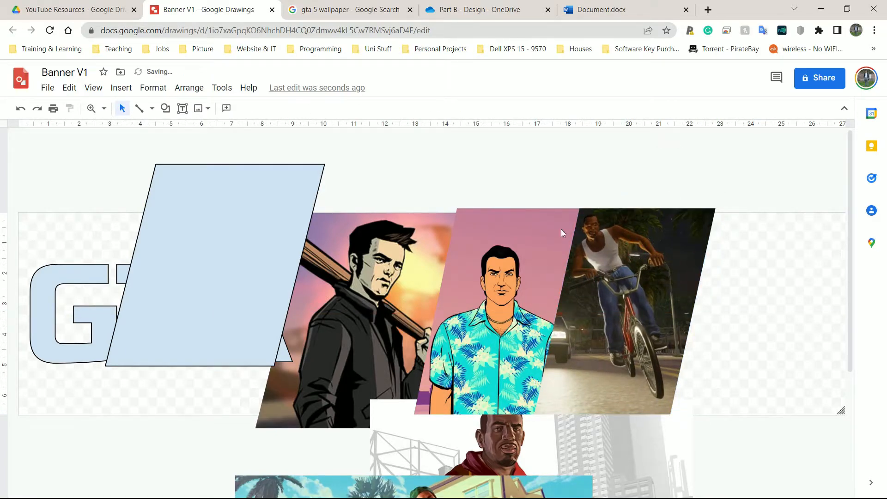
Delete the blue parallelogram covering the GTA text
{"action": "left_click", "coordinate": [183, 238]}
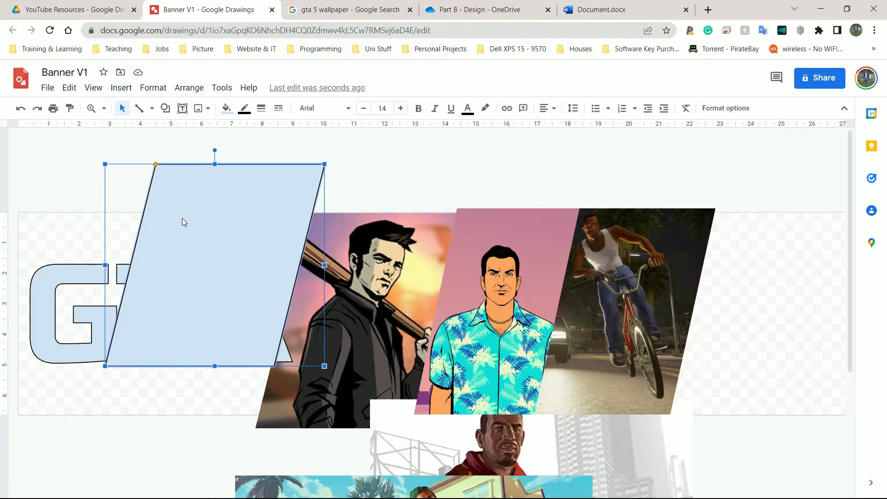
{"action": "key", "text": "Delete"}
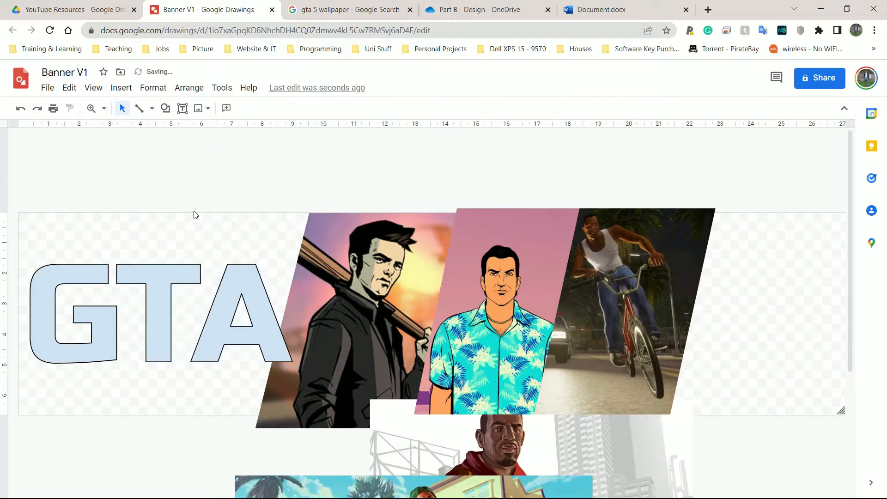
Move the Grand Theft Auto IV image up toward the banner and bring it in front of the other panels
{"action": "scroll", "coordinate": [402, 323], "scroll_direction": "down", "scroll_amount": 5}
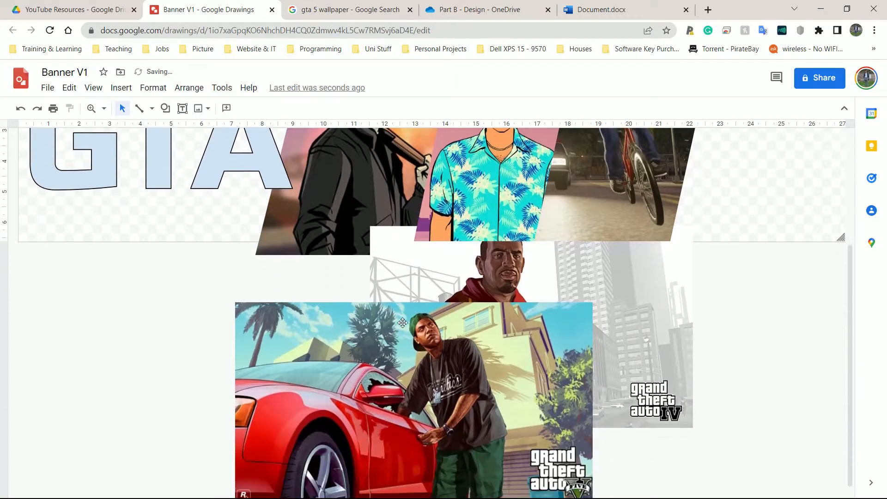
{"action": "scroll", "coordinate": [546, 381], "scroll_direction": "up", "scroll_amount": 3}
{"action": "left_click_drag", "start_coordinate": [668, 423], "coordinate": [697, 349]}
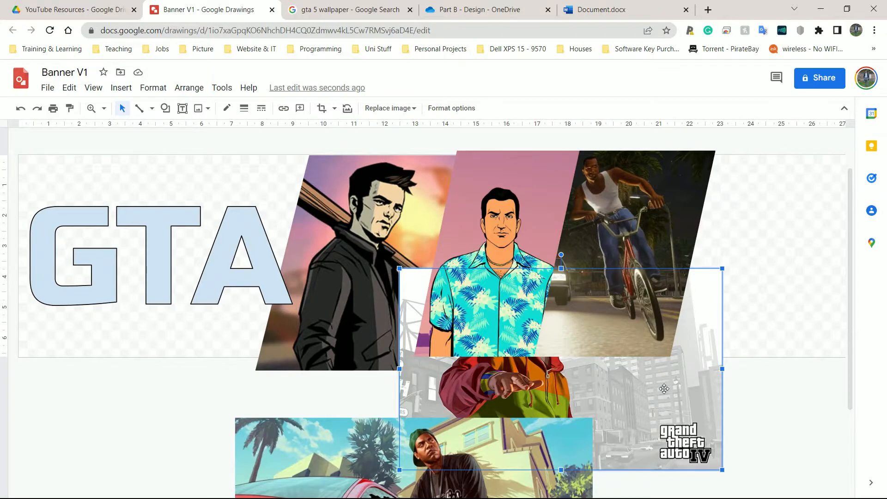
{"action": "right_click", "coordinate": [664, 388]}
{"action": "mouse_move", "coordinate": [650, 303]}
{"action": "left_click", "coordinate": [596, 303]}
{"action": "right_click", "coordinate": [587, 350]}
Crop both sides of the Grand Theft Auto IV image around the man in the striped hoodie
{"action": "left_click", "coordinate": [321, 108]}
{"action": "left_click_drag", "start_coordinate": [722, 369], "coordinate": [626, 368]}
{"action": "left_click_drag", "start_coordinate": [400, 369], "coordinate": [429, 368]}
{"action": "left_click", "coordinate": [756, 337]}
{"action": "left_click", "coordinate": [597, 300]}
Mask the striped-hoodie image to a parallelogram, place it over the cyclist panel's right edge and adjust its size to fit
{"action": "left_click", "coordinate": [334, 108]}
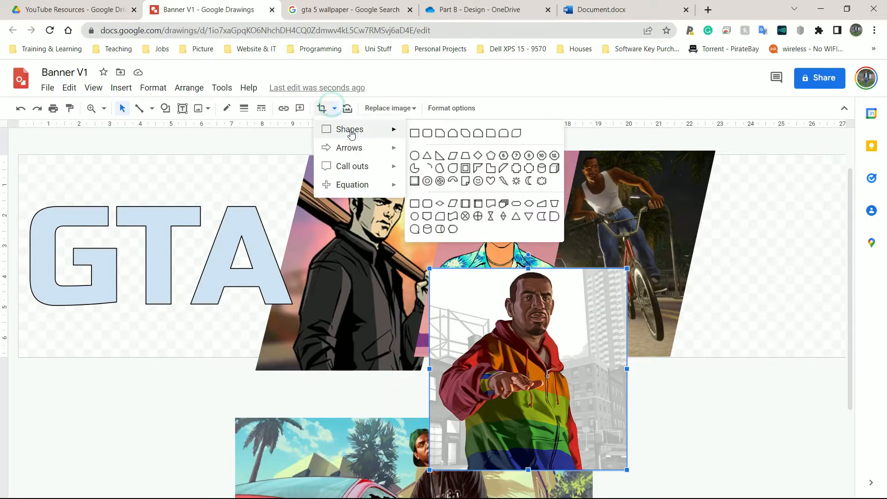
{"action": "mouse_move", "coordinate": [352, 133]}
{"action": "left_click", "coordinate": [456, 155]}
{"action": "left_click_drag", "start_coordinate": [552, 338], "coordinate": [752, 221]}
{"action": "left_click_drag", "start_coordinate": [629, 355], "coordinate": [626, 359]}
{"action": "left_click", "coordinate": [667, 370]}
Move the GTA text left to the banner's left edge
{"action": "left_click", "coordinate": [354, 244]}
{"action": "left_click", "coordinate": [60, 257]}
{"action": "left_click_drag", "start_coordinate": [60, 258], "coordinate": [47, 257]}
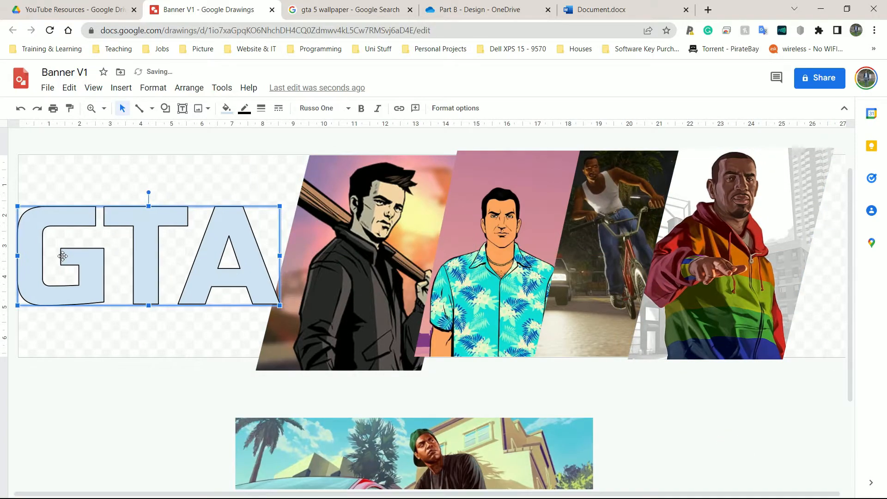
Shift the panel of the man in the black jacket left until it sits behind the letter A
{"action": "left_click", "coordinate": [324, 239]}
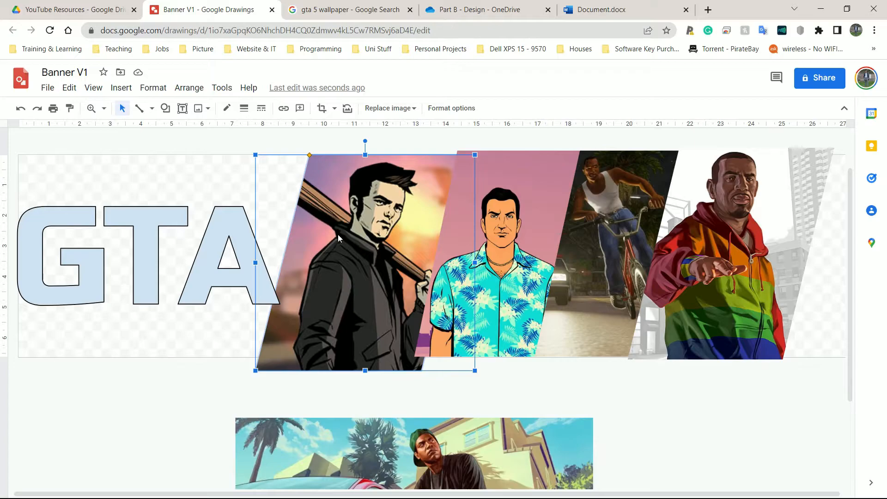
{"action": "key", "text": "Left"}
{"action": "key", "text": "Left"}
{"action": "key", "text": "Left"}
{"action": "key", "text": "Left"}
{"action": "key", "text": "Left"}
{"action": "key", "text": "Left"}
{"action": "key", "text": "Left"}
{"action": "key", "text": "Left"}
{"action": "key", "text": "Left"}
{"action": "key", "text": "Left"}
{"action": "key", "text": "Left"}
{"action": "key", "text": "Left"}
{"action": "key", "text": "Left"}
{"action": "key", "text": "Left"}
{"action": "key", "text": "Left"}
{"action": "key", "text": "Left"}
{"action": "key", "text": "Left"}
{"action": "key", "text": "Left"}
{"action": "key", "text": "Left"}
{"action": "key", "text": "Left"}
Shift the floral-shirt panel left until it overlaps the right edge of the black-jacket panel
{"action": "left_click", "coordinate": [531, 282]}
{"action": "key", "text": "Left"}
{"action": "key", "text": "Left"}
{"action": "key", "text": "Left"}
{"action": "key", "text": "Left"}
{"action": "key", "text": "Left"}
{"action": "key", "text": "Left"}
{"action": "key", "text": "Left"}
{"action": "key", "text": "Left"}
{"action": "key", "text": "Left"}
{"action": "key", "text": "Left"}
{"action": "key", "text": "Left"}
{"action": "key", "text": "Left"}
{"action": "key", "text": "Left"}
{"action": "key", "text": "Left"}
{"action": "key", "text": "Left"}
{"action": "key", "text": "Left"}
{"action": "key", "text": "Left"}
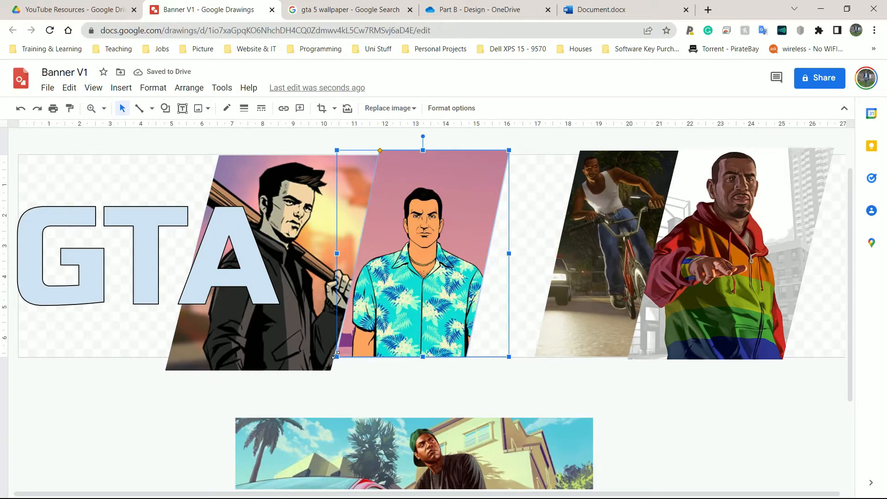
{"action": "key", "text": "Left"}
{"action": "key", "text": "Left"}
Shift the cyclist panel left until it meets the right edge of the floral-shirt panel
{"action": "left_click", "coordinate": [589, 290]}
{"action": "key", "text": "Left"}
{"action": "key", "text": "Left"}
{"action": "key", "text": "Left"}
{"action": "key", "text": "Left"}
{"action": "key", "text": "Left"}
{"action": "key", "text": "Left"}
{"action": "key", "text": "Left"}
{"action": "key", "text": "Left"}
{"action": "key", "text": "Left"}
{"action": "key", "text": "Left"}
{"action": "key", "text": "Left"}
{"action": "key", "text": "Left"}
{"action": "key", "text": "Left"}
{"action": "key", "text": "Left"}
{"action": "key", "text": "Left"}
{"action": "key", "text": "Left"}
{"action": "key", "text": "Left"}
Shift the striped-hoodie panel left until it overlaps the right edge of the cyclist panel
{"action": "left_click", "coordinate": [708, 244]}
{"action": "key", "text": "Left"}
{"action": "key", "text": "Left"}
{"action": "key", "text": "Left"}
{"action": "key", "text": "Left"}
{"action": "key", "text": "Left"}
{"action": "key", "text": "Left"}
{"action": "key", "text": "Left"}
{"action": "key", "text": "Left"}
{"action": "key", "text": "Left"}
{"action": "left_click", "coordinate": [628, 374]}
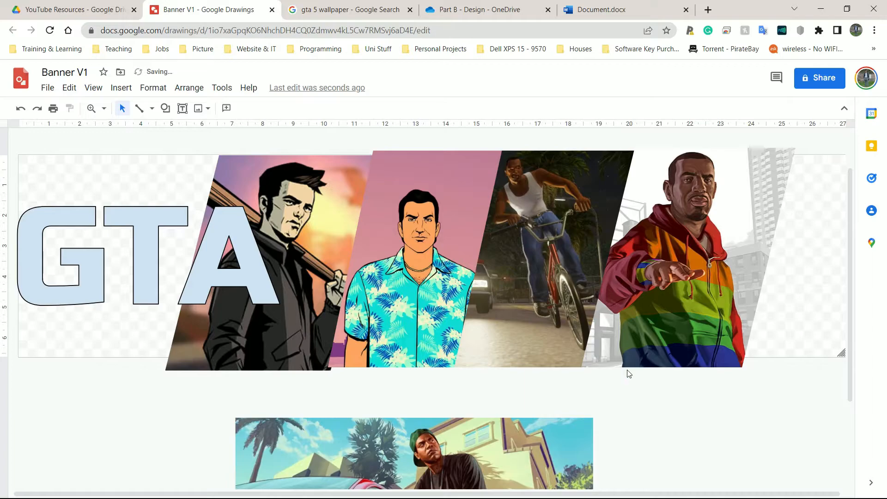
Nudge the floral-shirt panel further left over the black-jacket panel
{"action": "left_click", "coordinate": [392, 239]}
{"action": "key", "text": "Left"}
{"action": "key", "text": "Left"}
{"action": "key", "text": "Left"}
{"action": "key", "text": "Left"}
{"action": "key", "text": "Left"}
Nudge the cyclist panel further left to close the gap beside the floral-shirt panel
{"action": "left_click", "coordinate": [579, 295]}
{"action": "key", "text": "Left"}
{"action": "key", "text": "Left"}
{"action": "key", "text": "Left"}
{"action": "key", "text": "Left"}
{"action": "key", "text": "Left"}
{"action": "left_click", "coordinate": [494, 242]}
{"action": "key", "text": "Left"}
{"action": "key", "text": "Left"}
{"action": "left_click", "coordinate": [531, 259]}
{"action": "key", "text": "Left"}
{"action": "key", "text": "Left"}
Nudge the striped-hoodie panel further left against the cyclist panel to free space at the banner's right end
{"action": "left_click", "coordinate": [699, 265]}
{"action": "key", "text": "Left"}
{"action": "key", "text": "Left"}
{"action": "key", "text": "Left"}
{"action": "key", "text": "Left"}
{"action": "key", "text": "Left"}
{"action": "key", "text": "Left"}
{"action": "key", "text": "Left"}
{"action": "key", "text": "Left"}
{"action": "key", "text": "Left"}
{"action": "key", "text": "Left"}
{"action": "left_click", "coordinate": [805, 257]}
Crop both sides of the Grand Theft Auto V image around the man leaning into the red car
{"action": "scroll", "coordinate": [448, 326], "scroll_direction": "down", "scroll_amount": 3}
{"action": "left_click", "coordinate": [448, 325]}
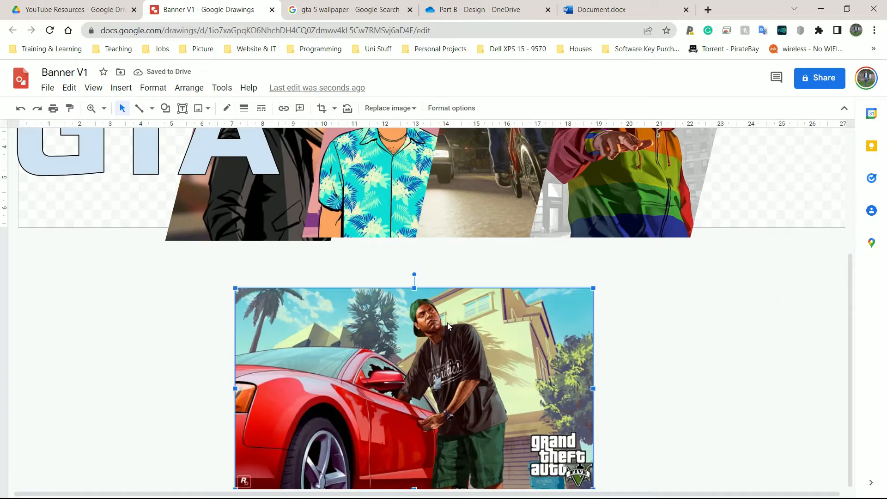
{"action": "left_click", "coordinate": [322, 108]}
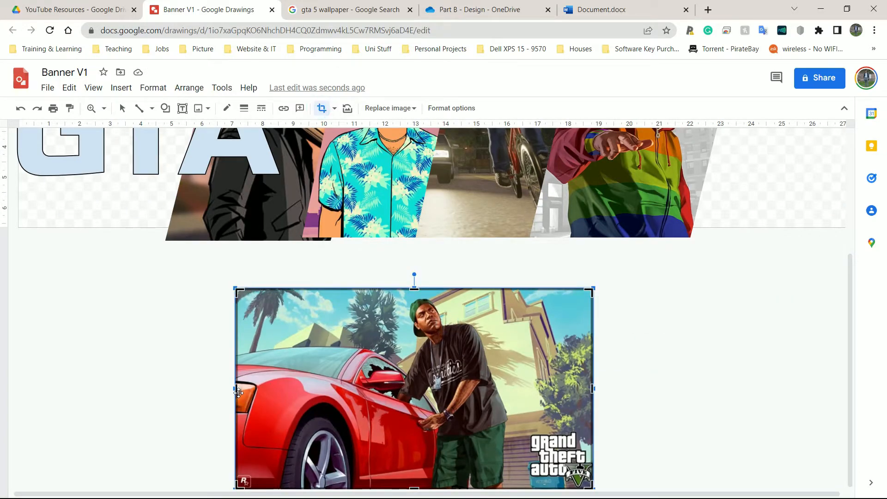
{"action": "left_click_drag", "start_coordinate": [235, 389], "coordinate": [380, 389]}
{"action": "key", "text": "Return"}
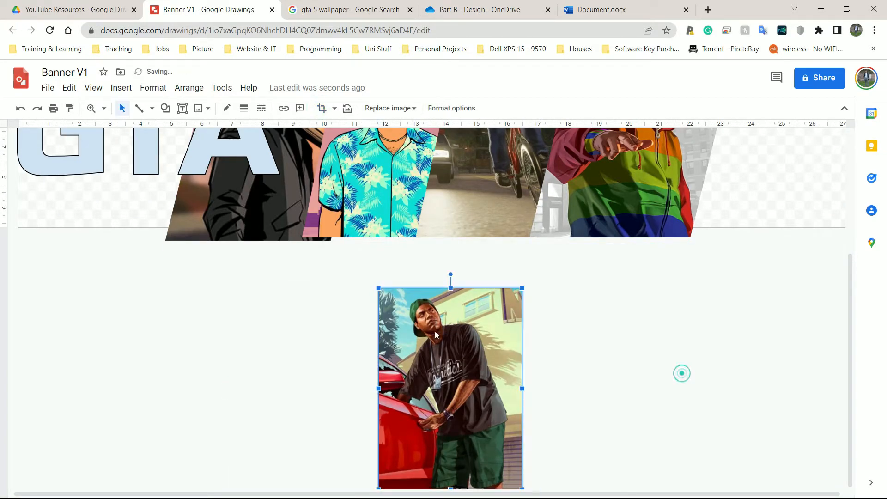
Mask the cropped Grand Theft Auto V image of the man leaning into the red car to a parallelogram
{"action": "left_click", "coordinate": [335, 108]}
{"action": "mouse_move", "coordinate": [353, 130]}
{"action": "left_click", "coordinate": [452, 153]}
{"action": "scroll", "coordinate": [644, 402], "scroll_direction": "up", "scroll_amount": 4}
Move the red-car panel to the banner's right end, slotting it beside the striped-hoodie panel
{"action": "left_click_drag", "start_coordinate": [463, 462], "coordinate": [323, 432]}
{"action": "right_click", "coordinate": [788, 278]}
{"action": "key", "text": "Escape"}
{"action": "right_click", "coordinate": [323, 432]}
{"action": "mouse_move", "coordinate": [392, 236]}
{"action": "left_click", "coordinate": [519, 234]}
{"action": "left_click_drag", "start_coordinate": [334, 435], "coordinate": [751, 368]}
{"action": "left_click", "coordinate": [192, 318]}
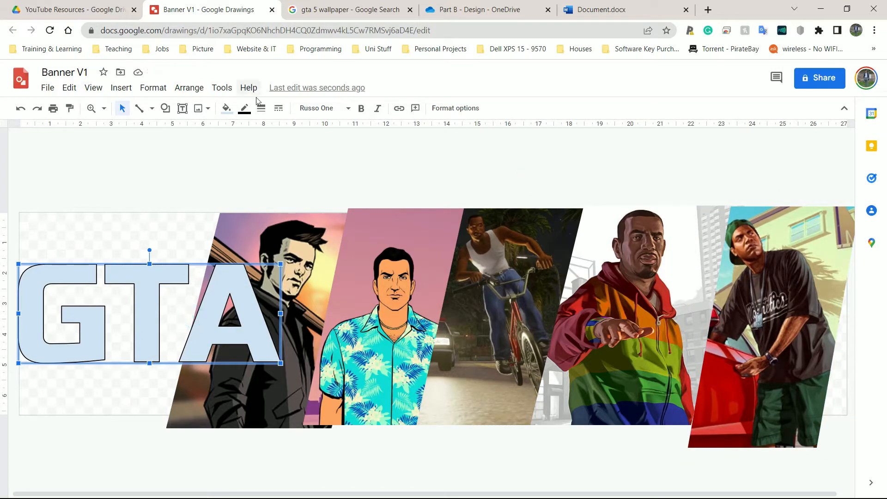
{"action": "left_click", "coordinate": [226, 108]}
{"action": "left_click", "coordinate": [297, 134]}
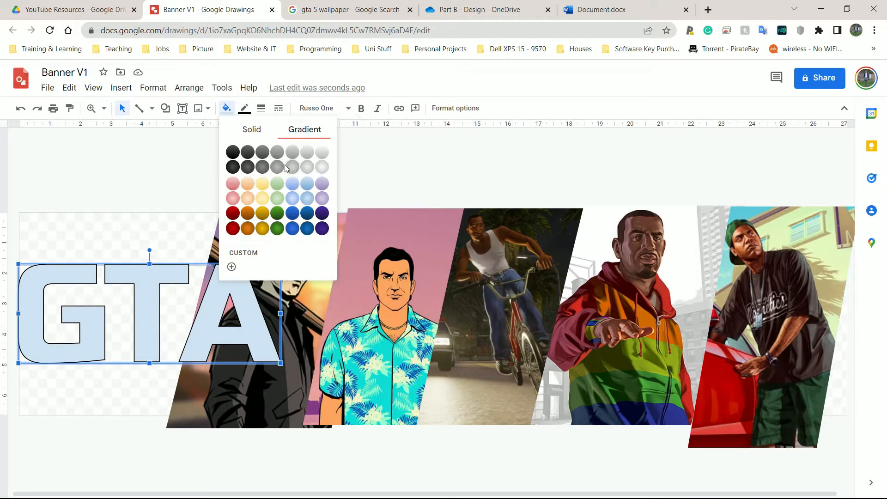
{"action": "left_click", "coordinate": [153, 177]}
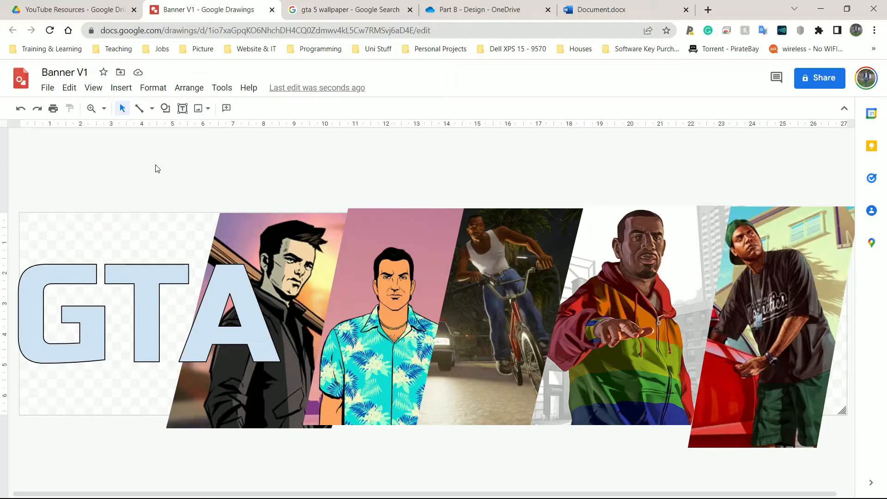
Capture a screenshot of the banner area and paste it beneath the GTA 5 Image link in the Word document
{"action": "key", "text": "super+shift+s"}
{"action": "left_click_drag", "start_coordinate": [16, 207], "coordinate": [850, 425]}
{"action": "left_click", "coordinate": [600, 9]}
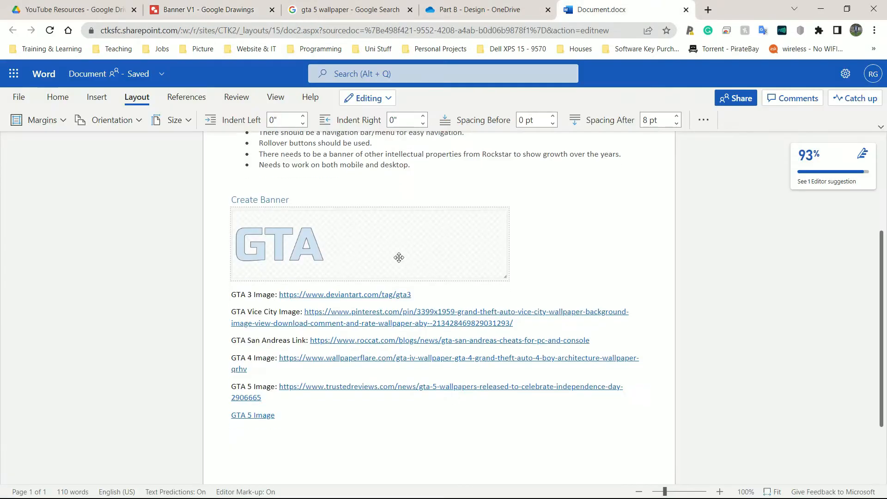
{"action": "key", "text": "Return"}
{"action": "key", "text": "ctrl+v"}
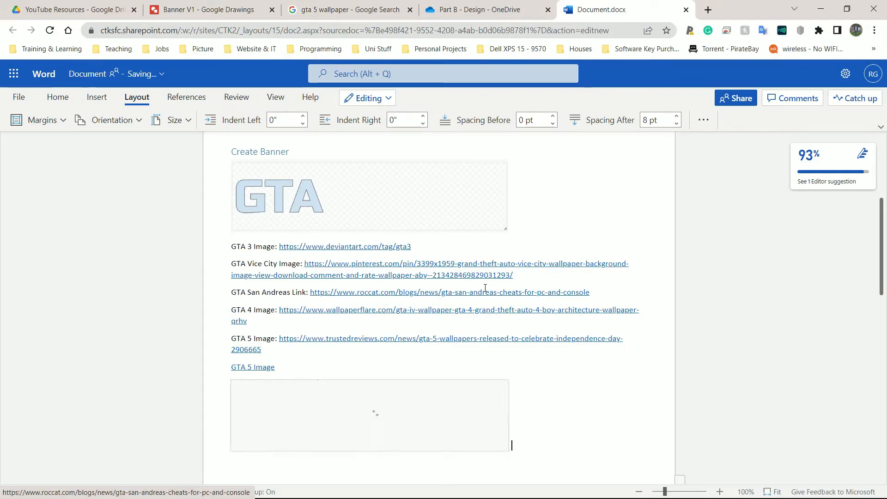
Switch back to the Banner V1 drawing and check each character panel and the GTA title in turn
{"action": "left_click", "coordinate": [208, 9]}
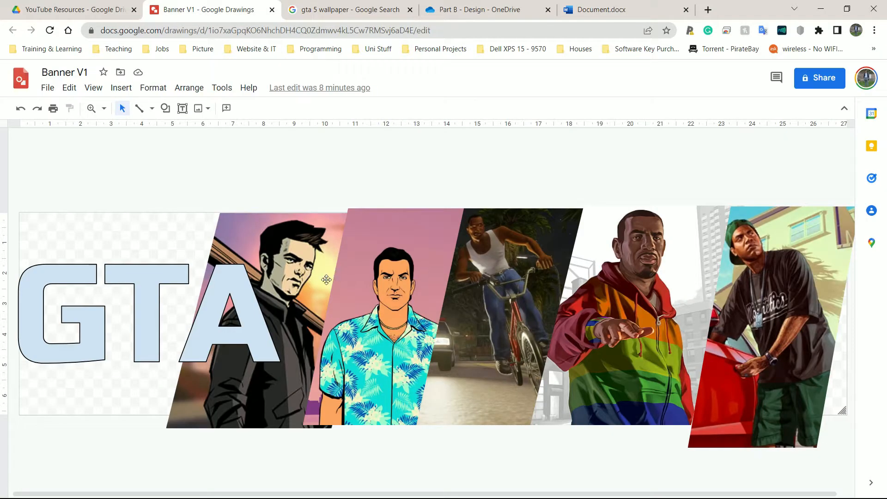
{"action": "left_click", "coordinate": [284, 253]}
{"action": "left_click", "coordinate": [397, 245]}
{"action": "left_click", "coordinate": [523, 240]}
{"action": "left_click", "coordinate": [632, 234]}
{"action": "left_click", "coordinate": [797, 239]}
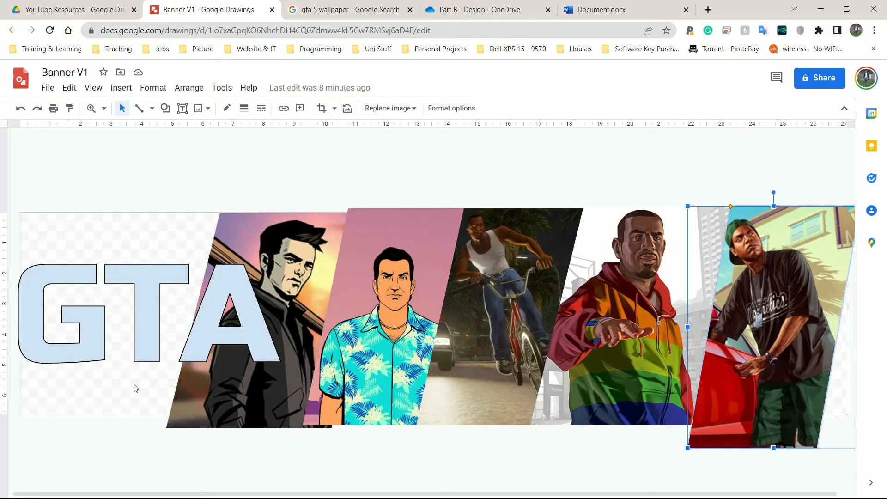
{"action": "left_click", "coordinate": [135, 297]}
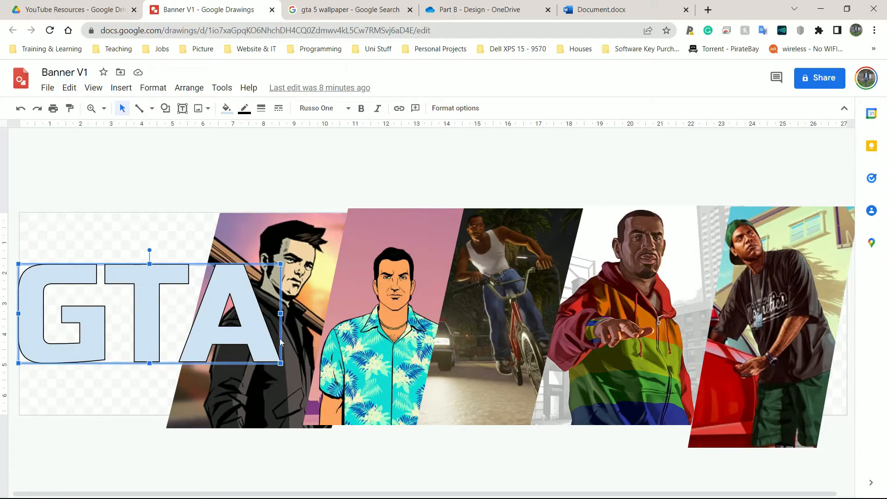
{"action": "left_click", "coordinate": [167, 171]}
Insert a rectangle with two rounded diagonal corners over the GTA title and increase its corner rounding
{"action": "left_click", "coordinate": [121, 88]}
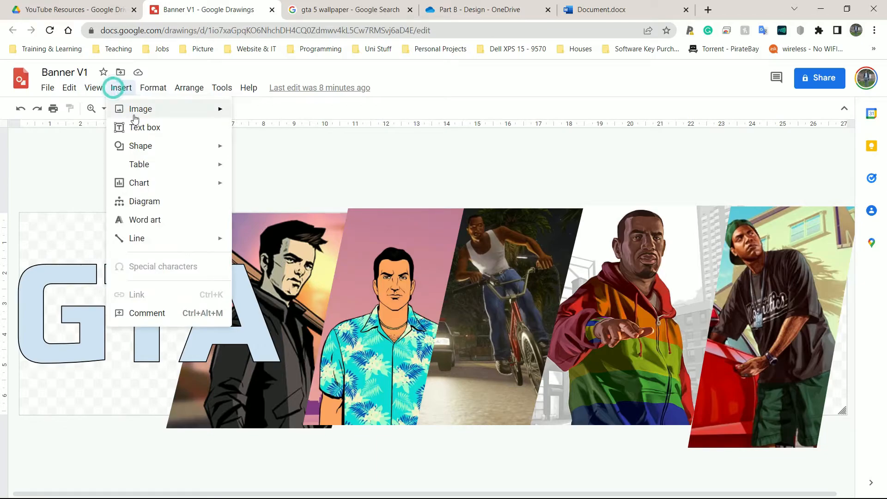
{"action": "mouse_move", "coordinate": [148, 147]}
{"action": "mouse_move", "coordinate": [290, 150]}
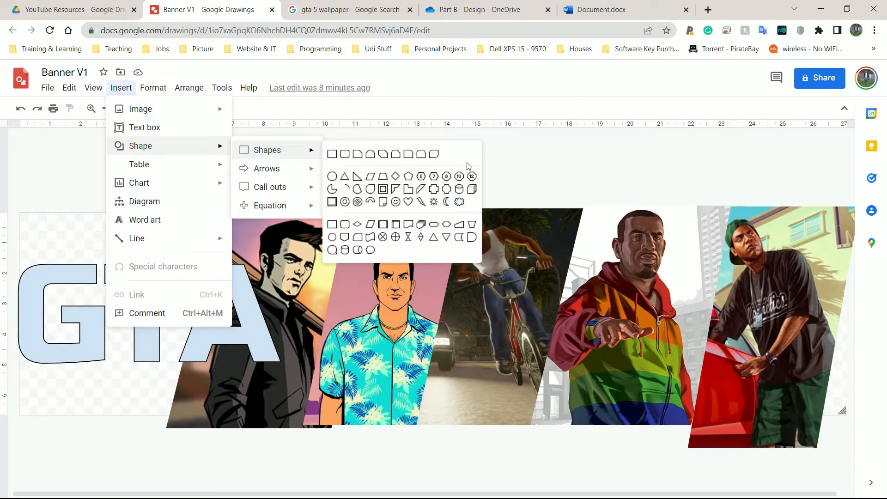
{"action": "left_click", "coordinate": [433, 155]}
{"action": "left_click_drag", "start_coordinate": [123, 230], "coordinate": [359, 357]}
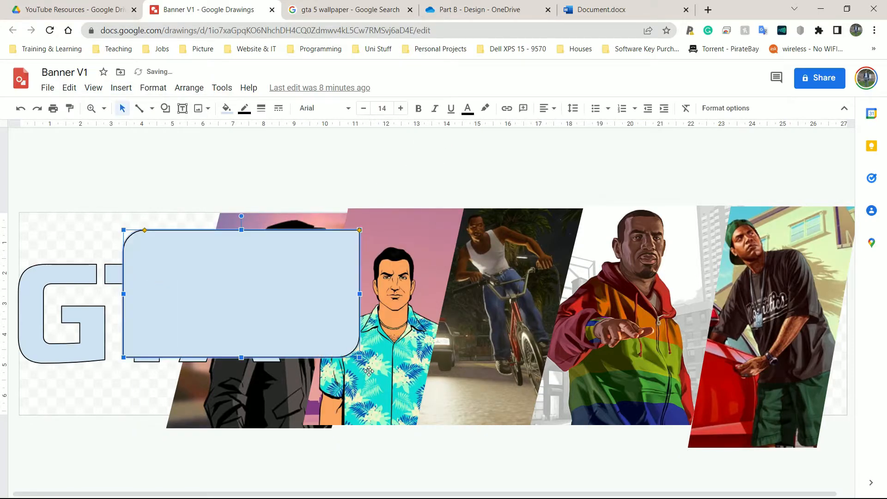
{"action": "left_click_drag", "start_coordinate": [145, 229], "coordinate": [187, 230]}
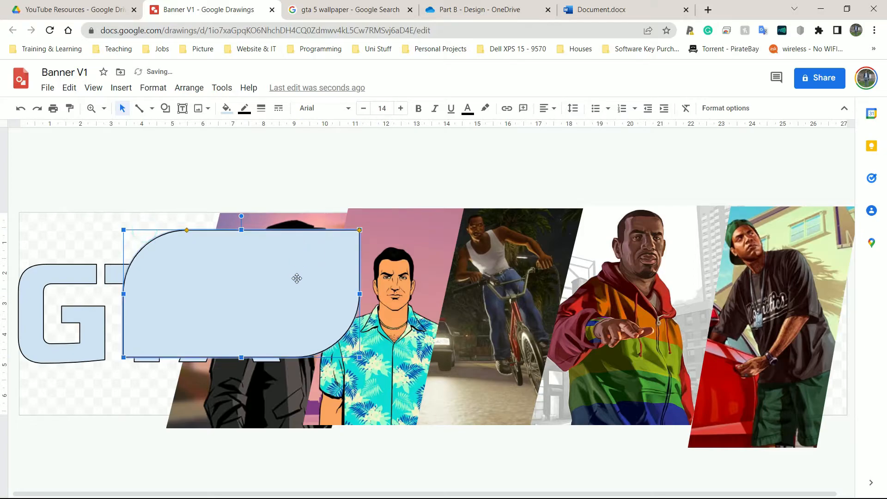
Shift the rounded shape left over the GTA title and nudge the title slightly right
{"action": "left_click", "coordinate": [133, 158]}
{"action": "left_click_drag", "start_coordinate": [173, 284], "coordinate": [107, 300]}
{"action": "left_click", "coordinate": [33, 283]}
{"action": "key", "text": "Right"}
{"action": "key", "text": "Right"}
{"action": "key", "text": "Right"}
{"action": "key", "text": "Right"}
{"action": "key", "text": "Right"}
{"action": "key", "text": "Right"}
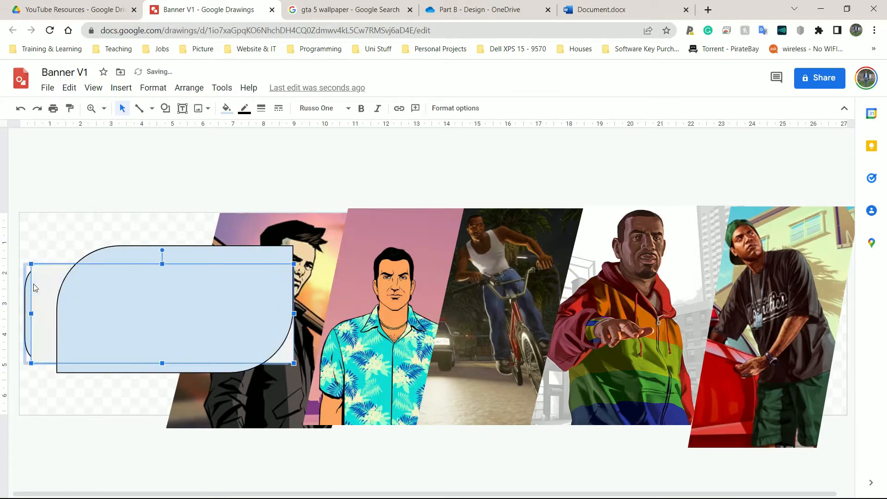
Enlarge the rounded shape from its lower-right corner so it extends beyond the GTA title
{"action": "left_click", "coordinate": [123, 297]}
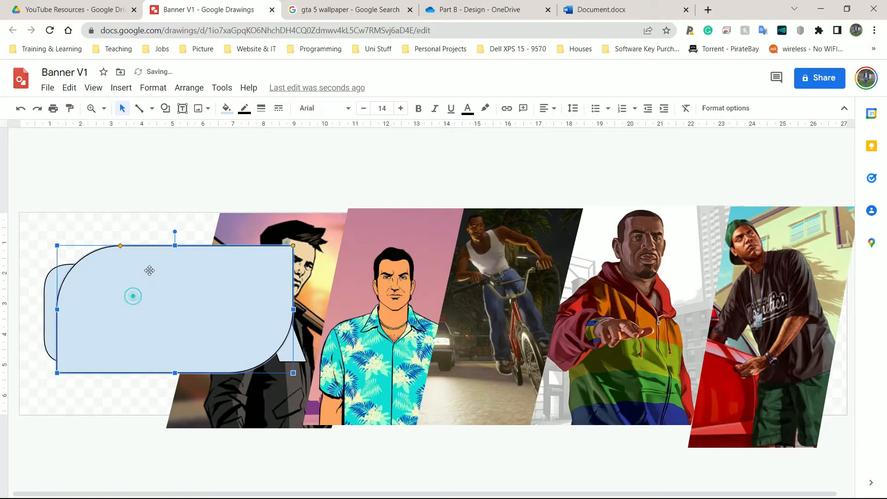
{"action": "left_click", "coordinate": [294, 241]}
{"action": "left_click", "coordinate": [288, 262]}
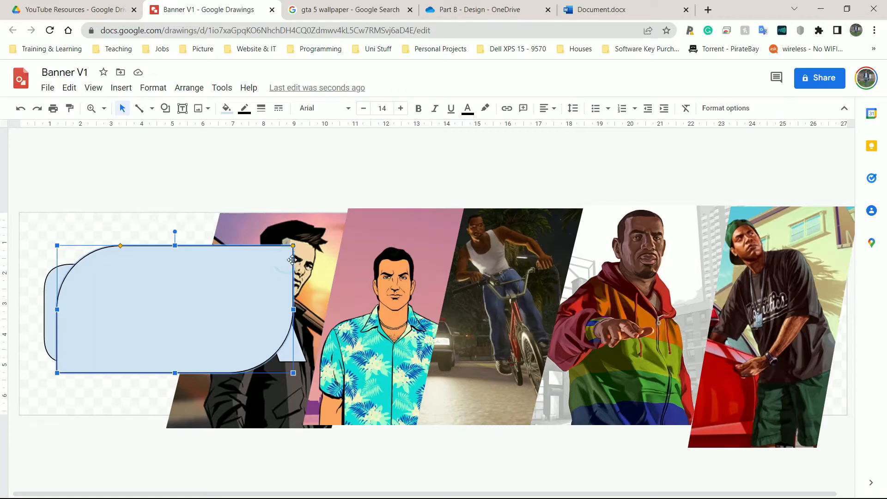
{"action": "left_click_drag", "start_coordinate": [294, 373], "coordinate": [336, 402]}
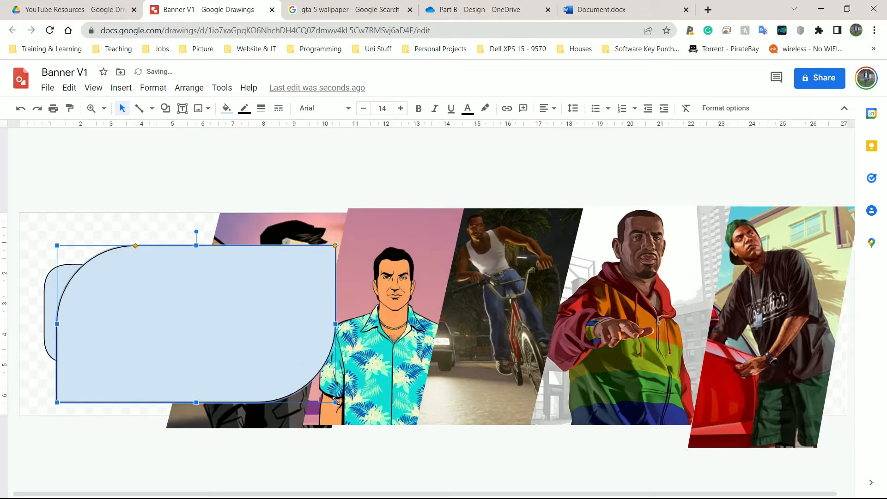
Try sending the rounded shape behind all the other objects in the banner
{"action": "right_click", "coordinate": [239, 289]}
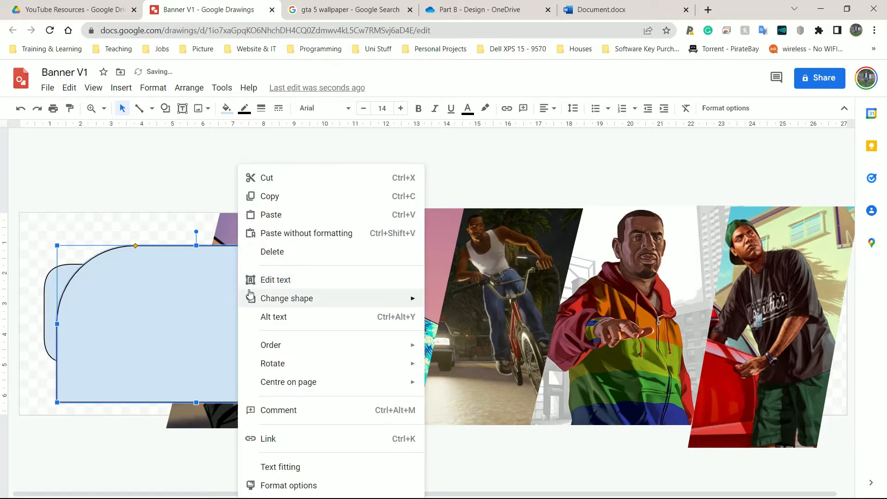
{"action": "mouse_move", "coordinate": [250, 297]}
{"action": "mouse_move", "coordinate": [293, 345]}
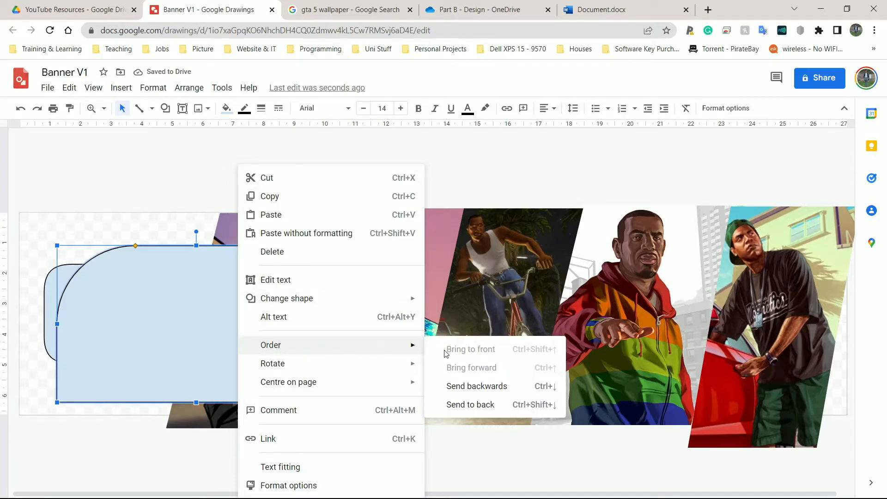
{"action": "left_click", "coordinate": [469, 404]}
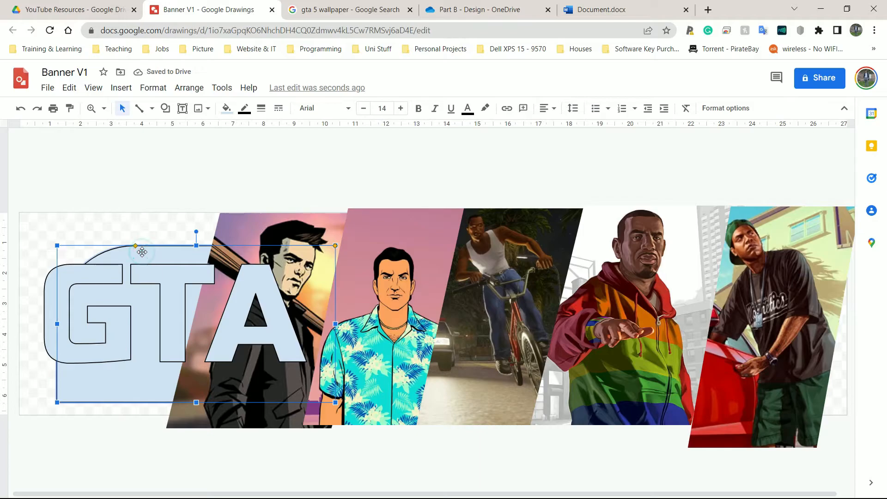
{"action": "key", "text": "ctrl+z"}
Send the rounded shape backwards by one level in the stacking order
{"action": "right_click", "coordinate": [168, 250]}
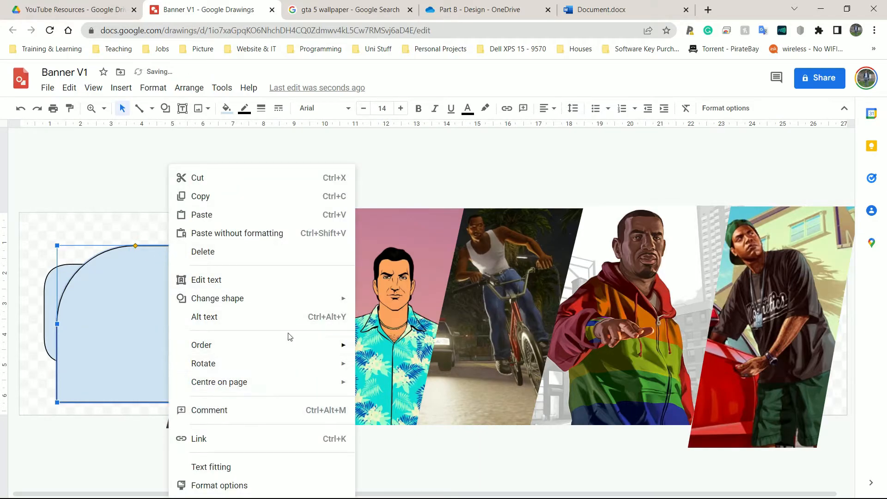
{"action": "mouse_move", "coordinate": [283, 347]}
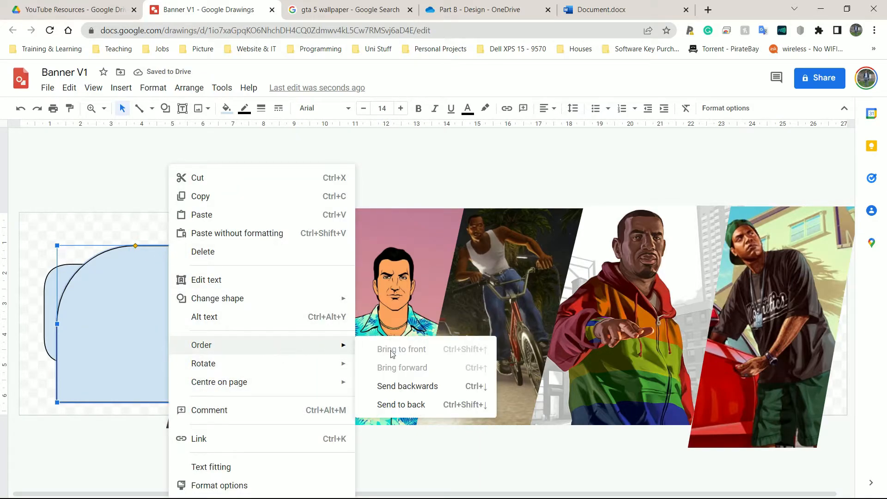
{"action": "left_click", "coordinate": [422, 386]}
Bring the GTA title to the front, above the rounded shape
{"action": "left_click", "coordinate": [55, 276]}
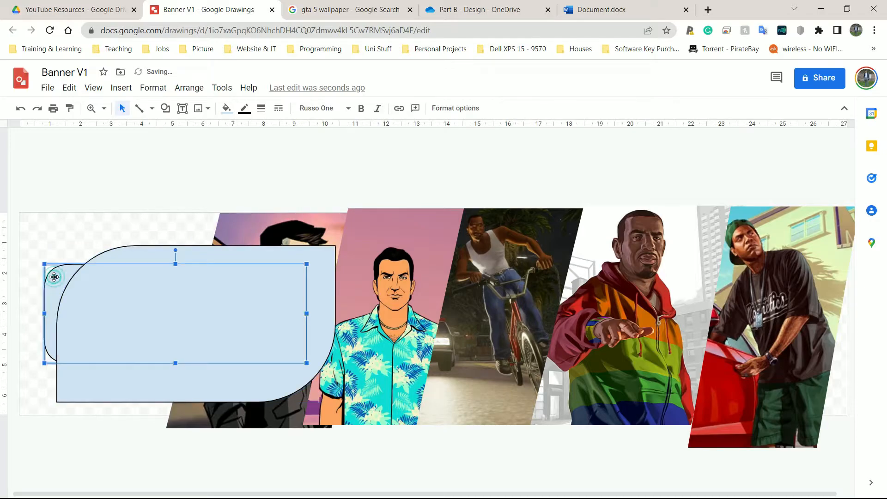
{"action": "right_click", "coordinate": [55, 281]}
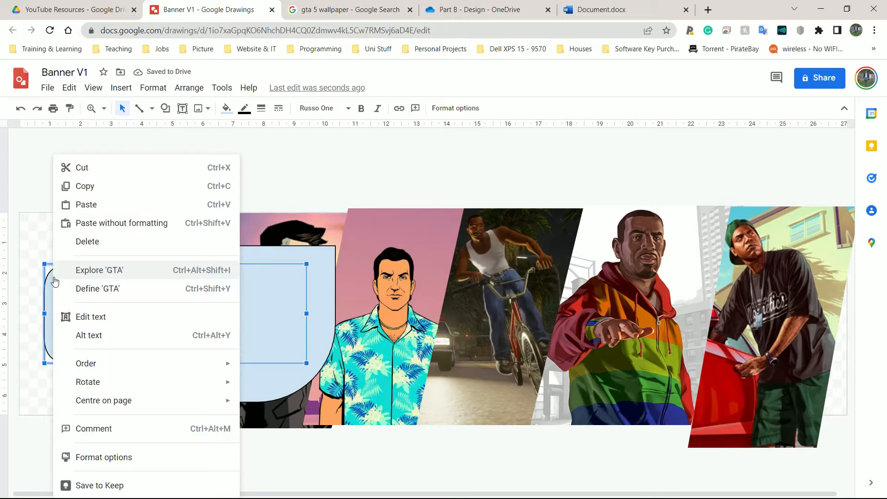
{"action": "left_click", "coordinate": [26, 261]}
{"action": "left_click", "coordinate": [64, 280]}
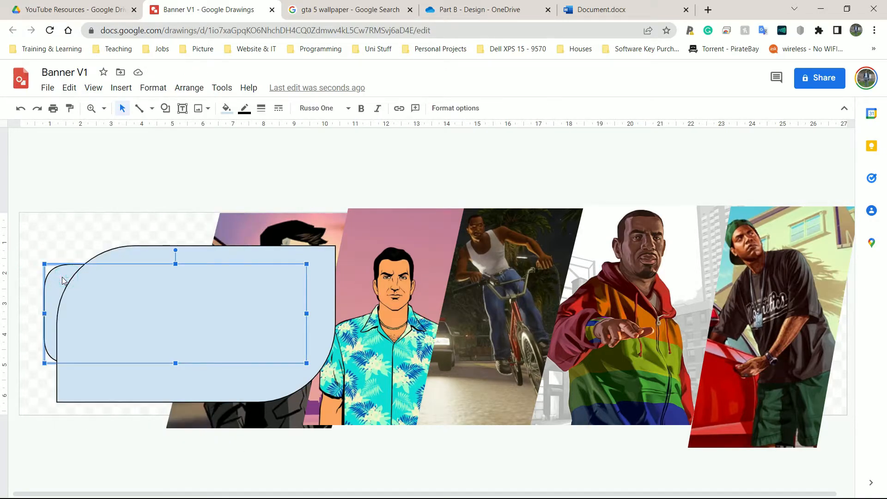
{"action": "right_click", "coordinate": [64, 281]}
{"action": "mouse_move", "coordinate": [158, 365]}
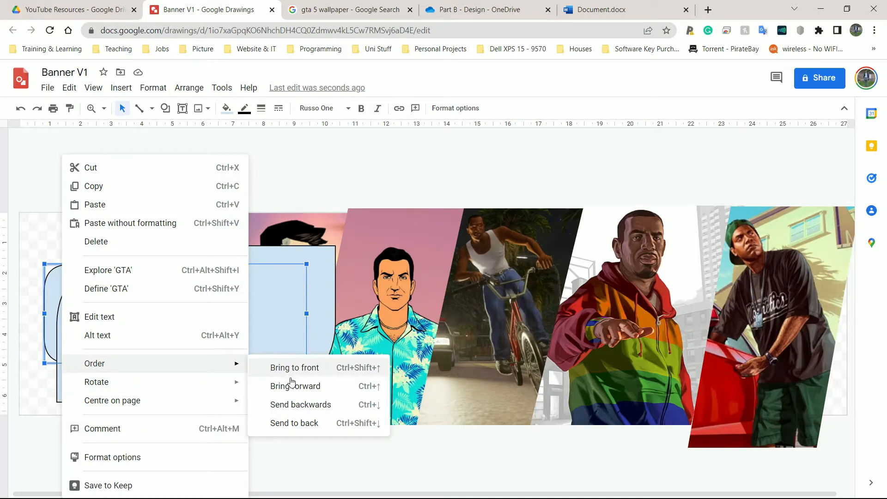
{"action": "left_click", "coordinate": [307, 368]}
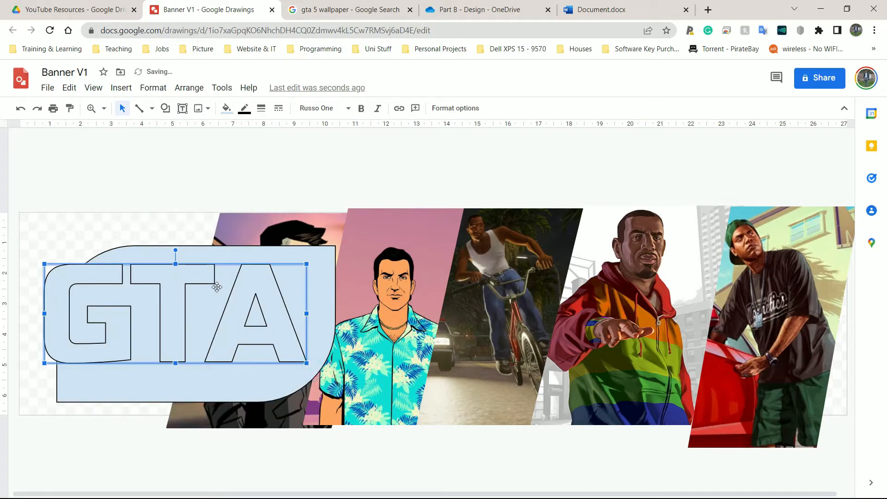
Fill the rounded shape behind the GTA title with a dark grey radial gradient
{"action": "left_click", "coordinate": [327, 280]}
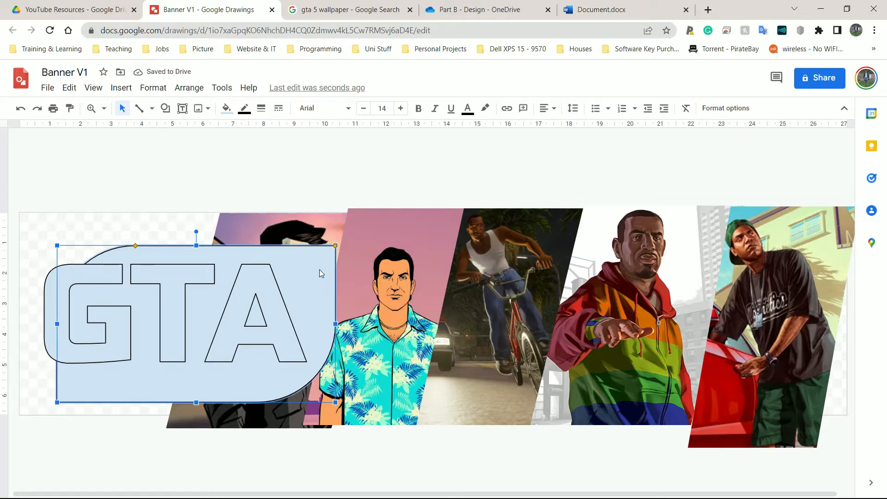
{"action": "left_click", "coordinate": [226, 110]}
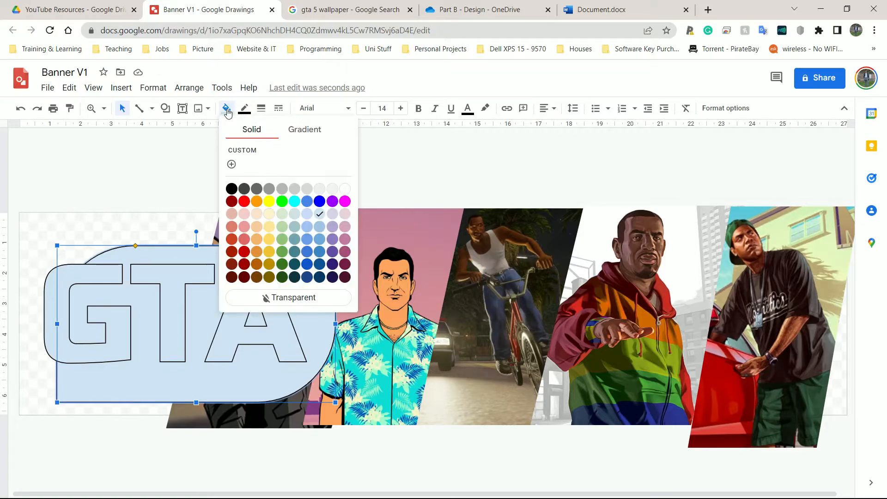
{"action": "left_click", "coordinate": [307, 131]}
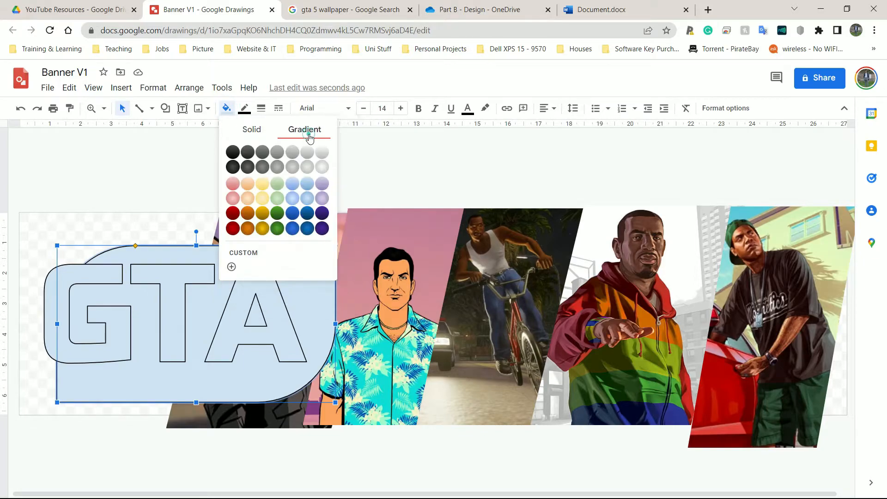
{"action": "left_click", "coordinate": [247, 168]}
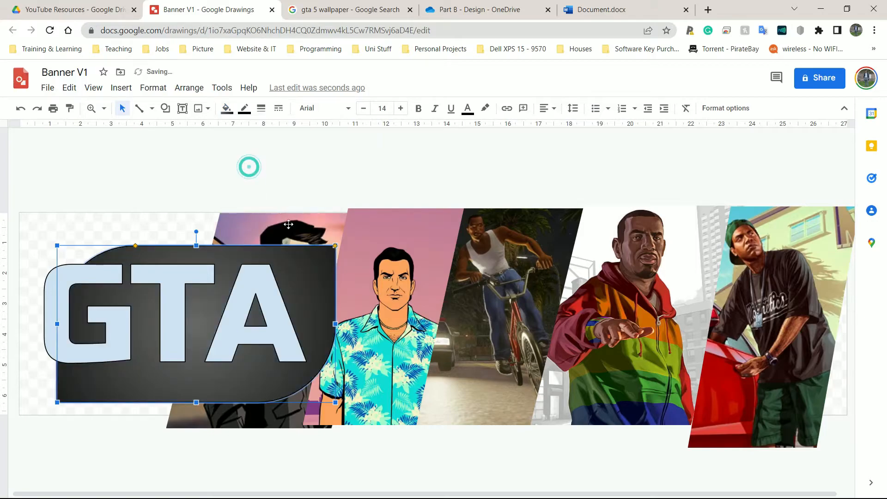
Position the GTA title within the dark rounded shape and fill its letters with a blue-to-dark-blue linear gradient
{"action": "left_click", "coordinate": [175, 280]}
{"action": "left_click_drag", "start_coordinate": [176, 280], "coordinate": [189, 294]}
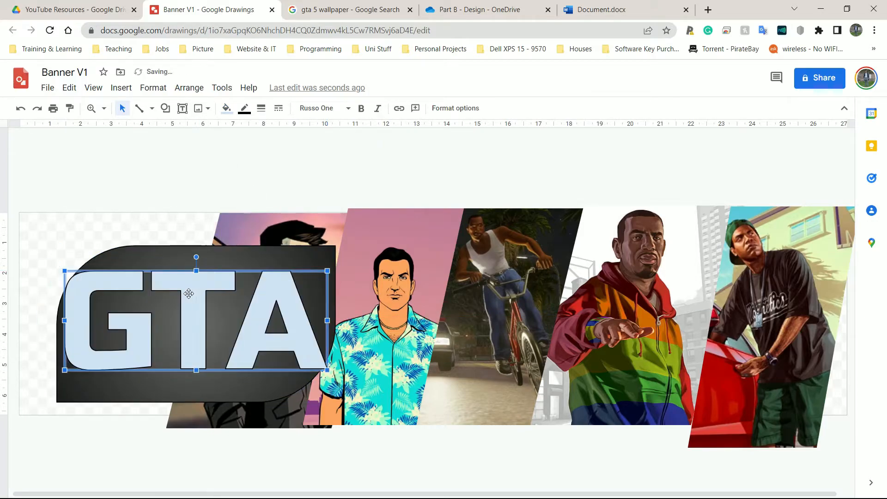
{"action": "left_click", "coordinate": [227, 109]}
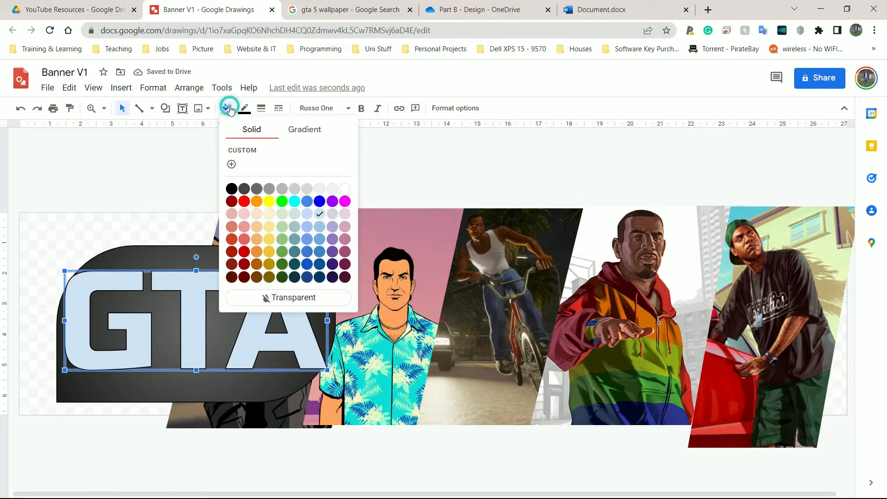
{"action": "left_click", "coordinate": [305, 135]}
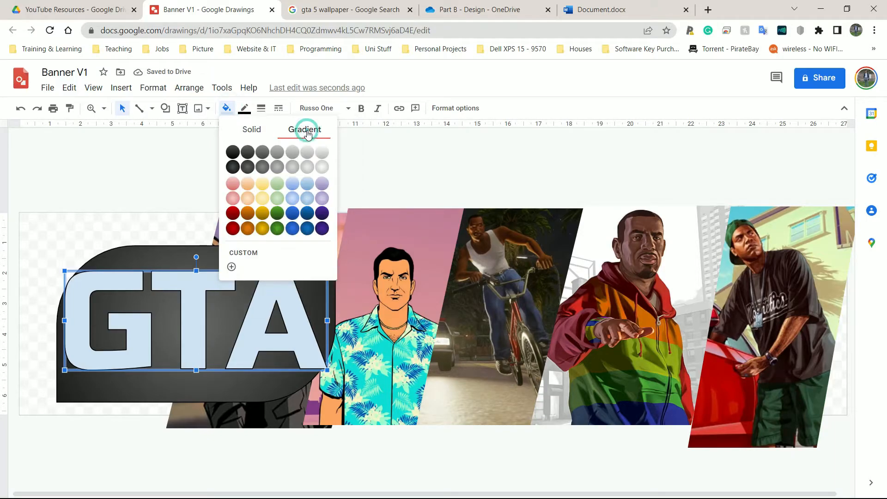
{"action": "left_click", "coordinate": [312, 222]}
{"action": "left_click", "coordinate": [373, 162]}
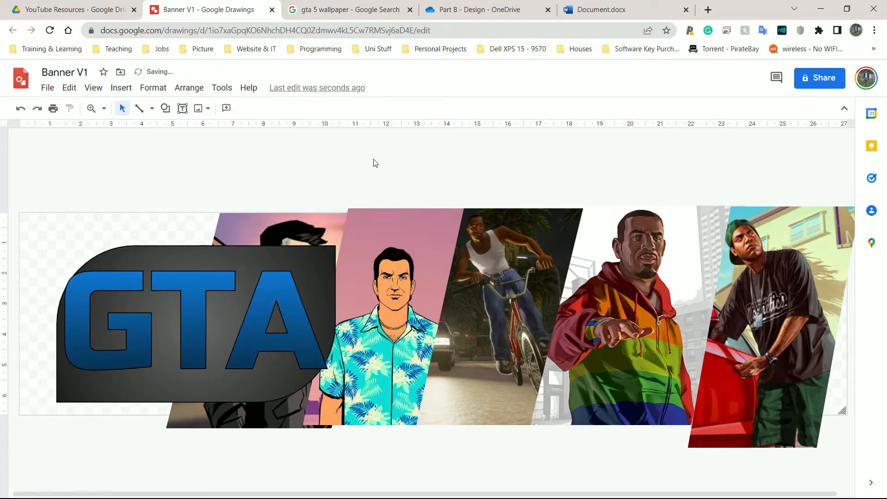
Move the dark rounded shape up and left until it meets the banner's left edge, then select the GTA title
{"action": "left_click_drag", "start_coordinate": [178, 263], "coordinate": [142, 241]}
{"action": "left_click", "coordinate": [185, 293]}
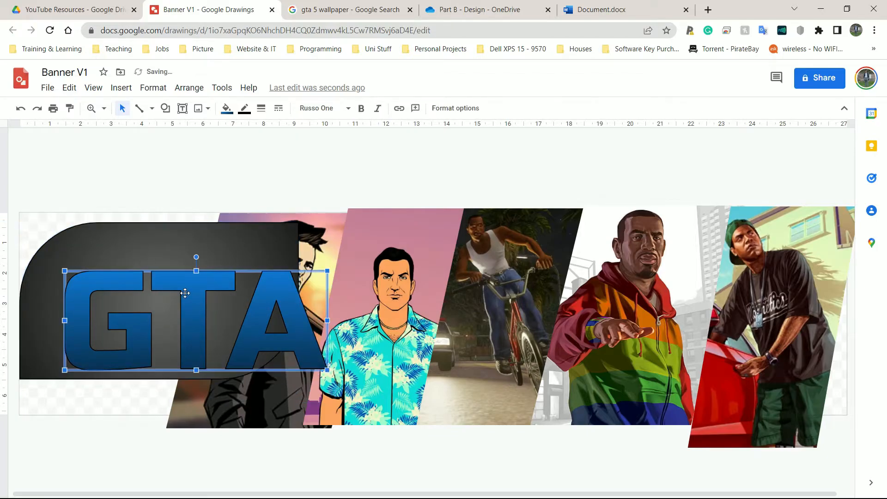
Move the GTA title up and left so it sits centred within the dark rounded shape
{"action": "left_click_drag", "start_coordinate": [201, 301], "coordinate": [170, 293]}
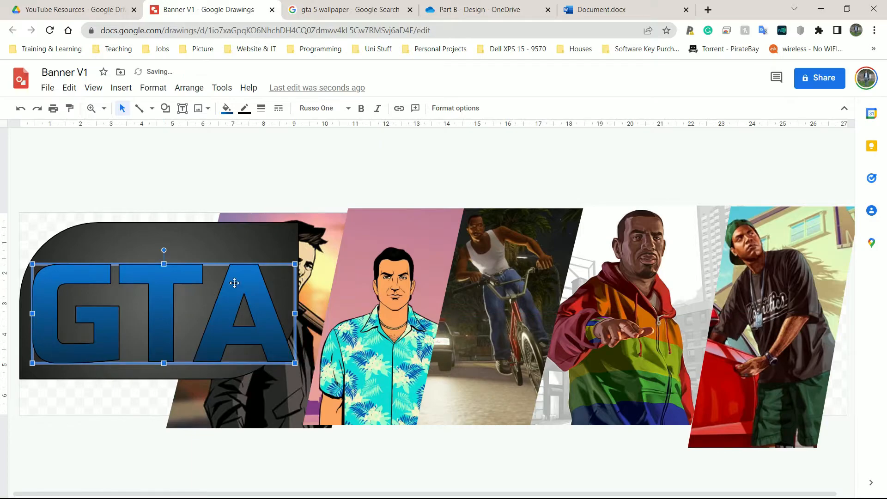
{"action": "left_click", "coordinate": [304, 186]}
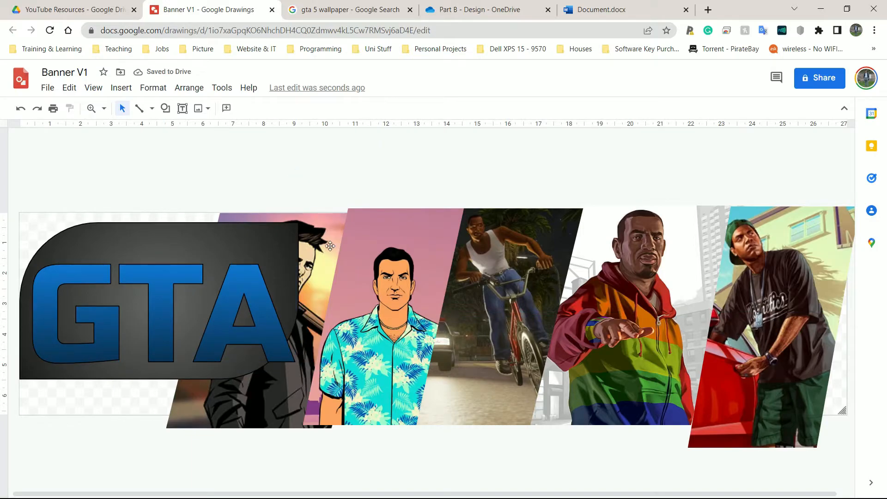
{"action": "left_click", "coordinate": [304, 264]}
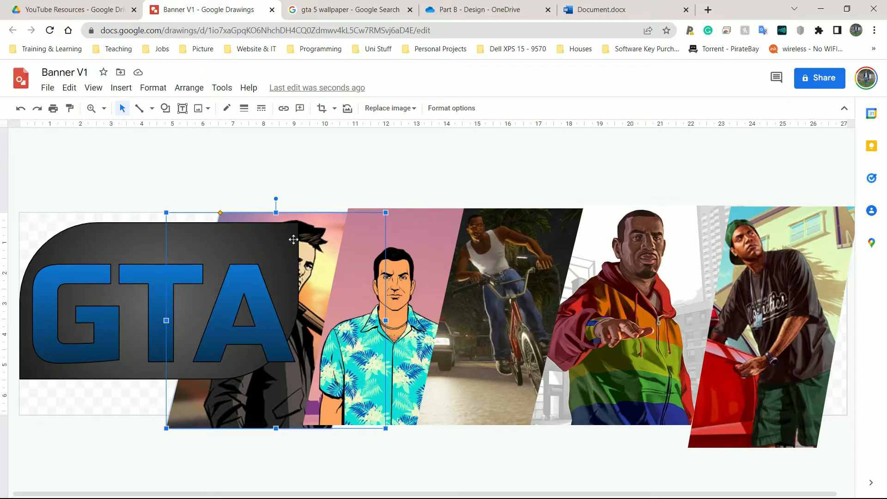
{"action": "left_click", "coordinate": [517, 197]}
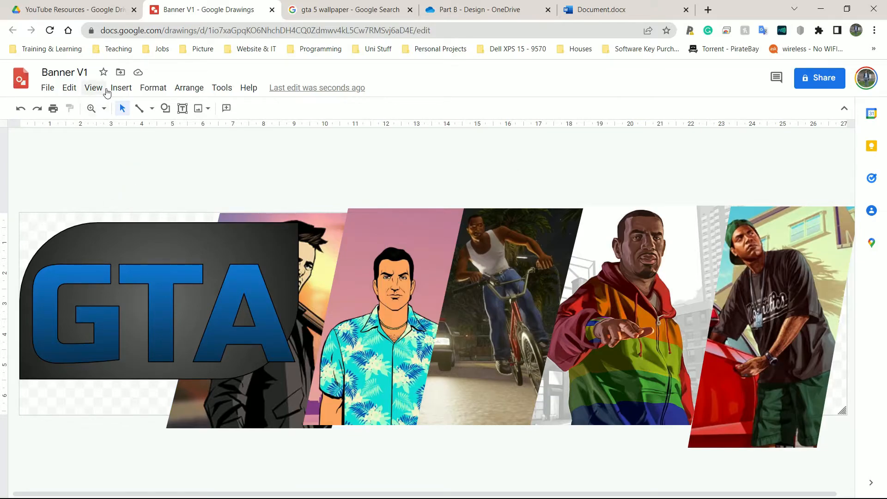
Draw a rectangle covering the whole banner canvas and make its fill transparent
{"action": "left_click", "coordinate": [121, 88]}
{"action": "mouse_move", "coordinate": [140, 145]}
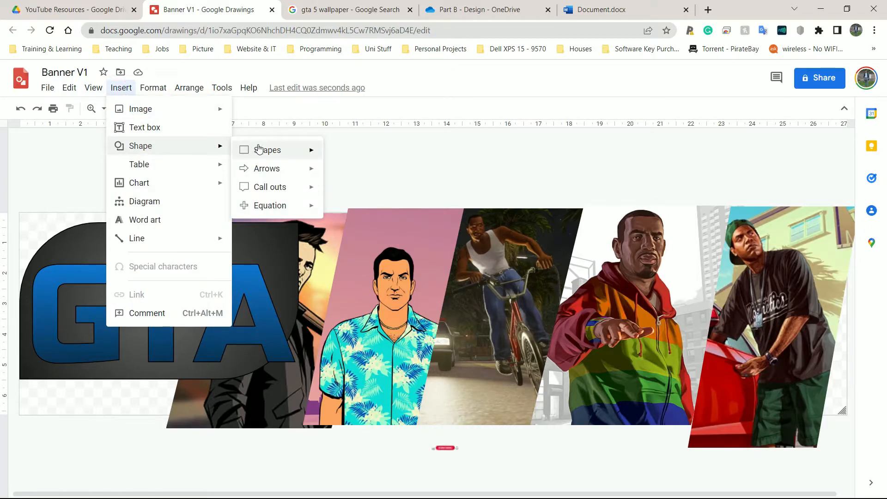
{"action": "mouse_move", "coordinate": [259, 149]}
{"action": "left_click", "coordinate": [334, 151]}
{"action": "left_click_drag", "start_coordinate": [18, 210], "coordinate": [846, 415]}
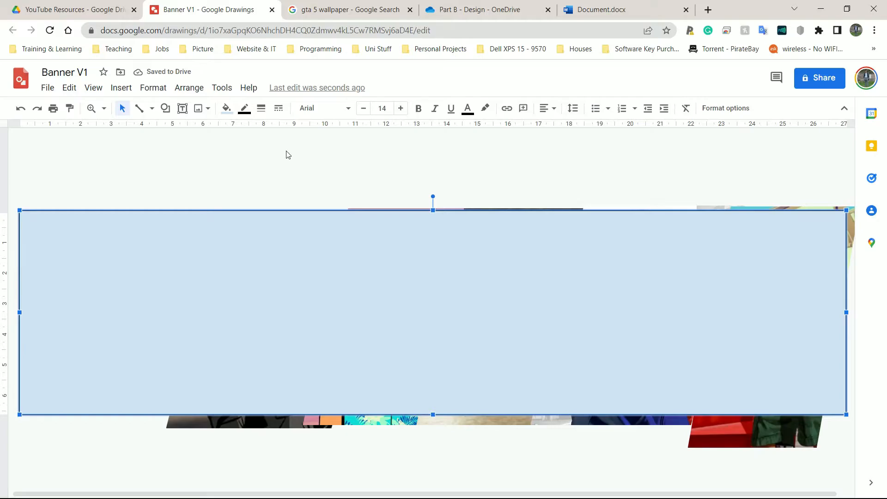
{"action": "left_click", "coordinate": [226, 109]}
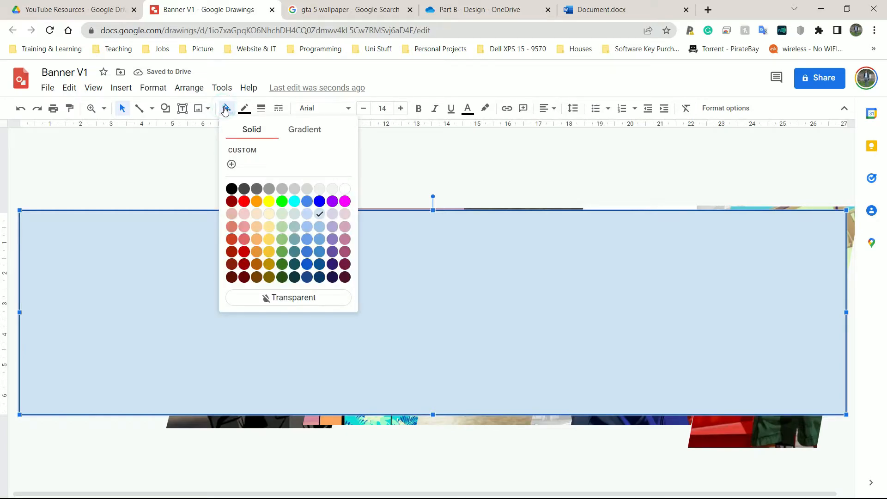
{"action": "left_click", "coordinate": [292, 297]}
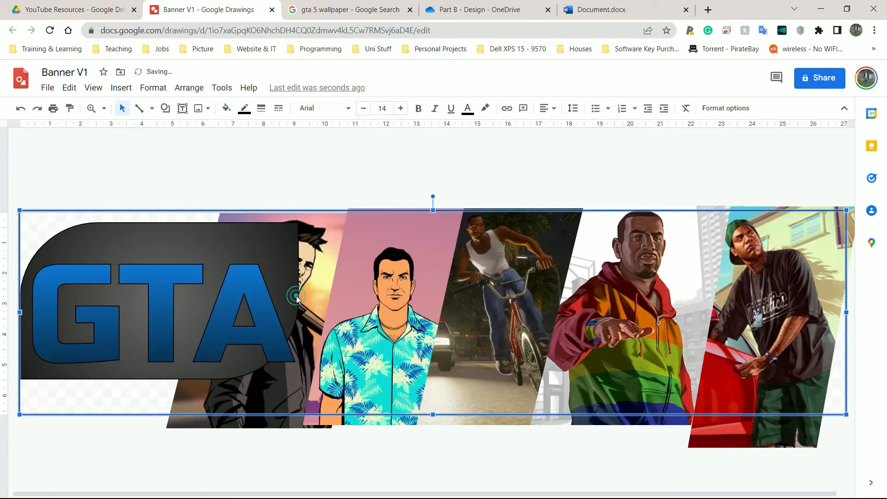
Try border weights of 16 px and 4 px on the rectangle framing the banner
{"action": "left_click", "coordinate": [261, 108]}
{"action": "left_click", "coordinate": [205, 165]}
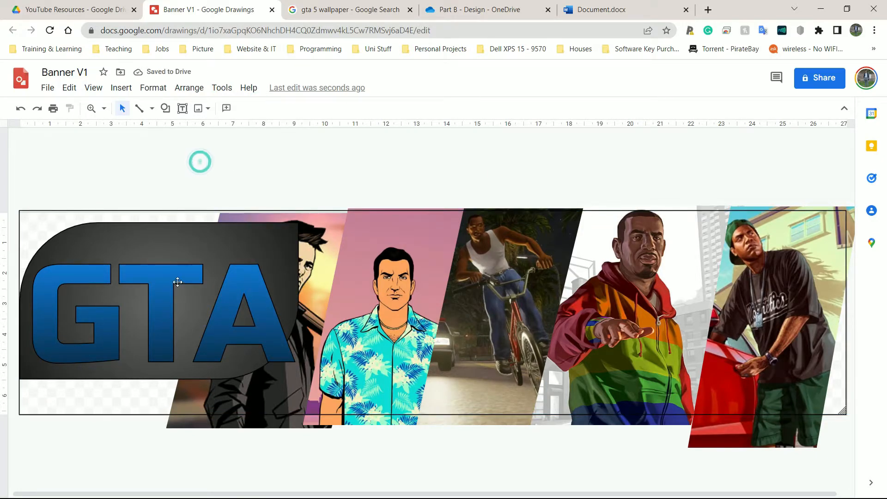
{"action": "left_click", "coordinate": [68, 214]}
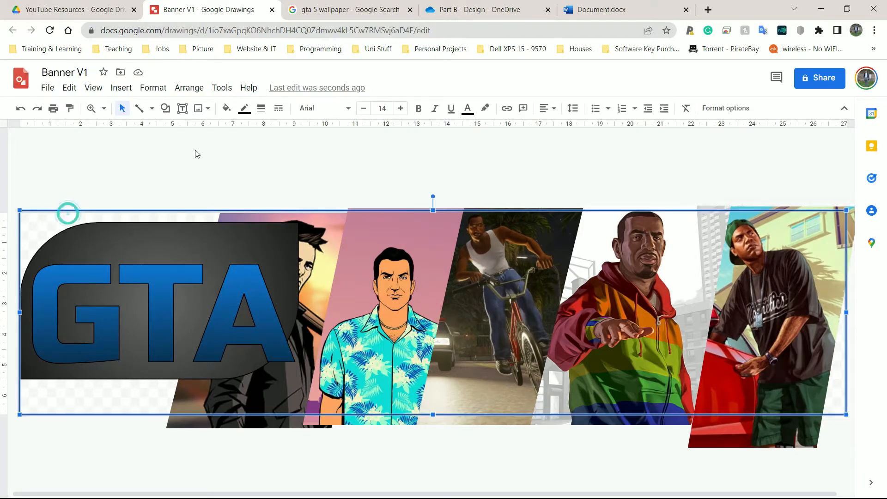
{"action": "left_click", "coordinate": [261, 108]}
{"action": "left_click", "coordinate": [278, 225]}
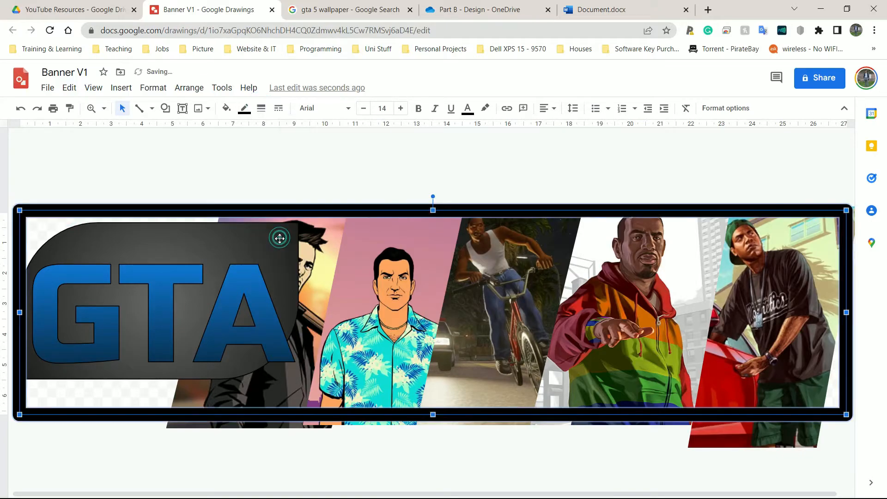
{"action": "left_click", "coordinate": [269, 114]}
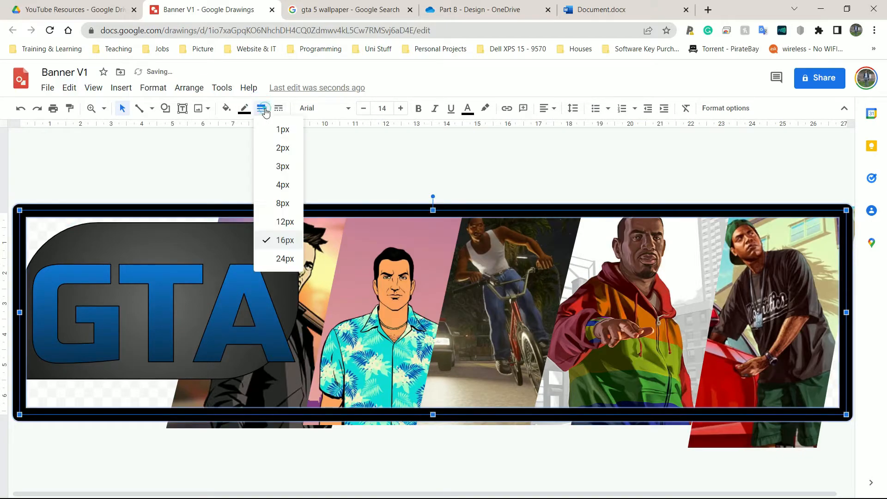
{"action": "left_click", "coordinate": [272, 185]}
{"action": "left_click", "coordinate": [261, 174]}
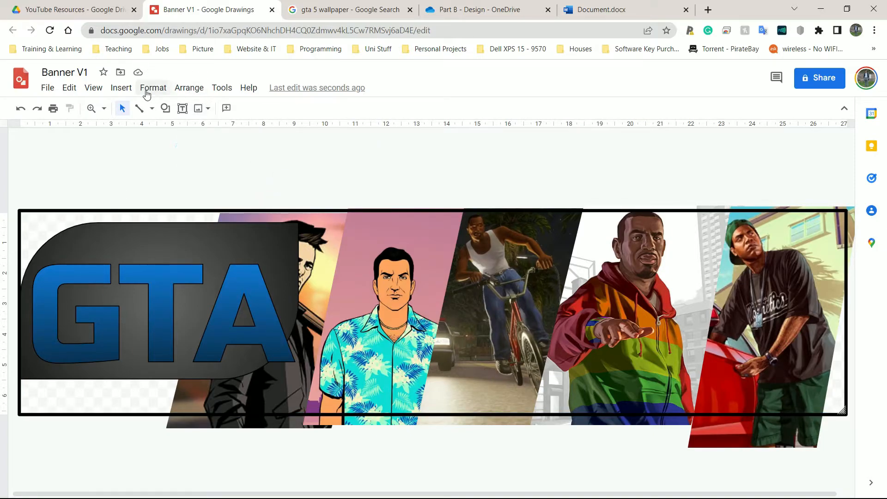
Set the border weight of the banner's frame rectangle to 8 px
{"action": "left_click", "coordinate": [110, 209]}
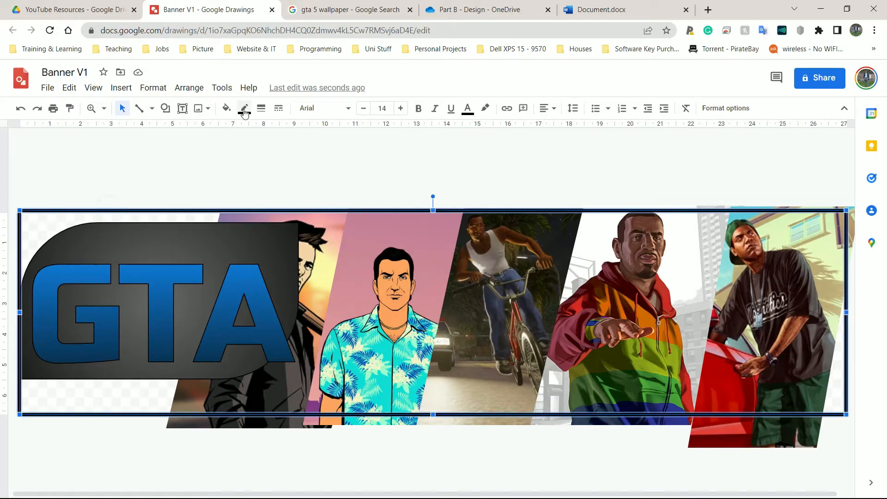
{"action": "left_click", "coordinate": [261, 107]}
{"action": "left_click", "coordinate": [265, 203]}
{"action": "left_click", "coordinate": [189, 170]}
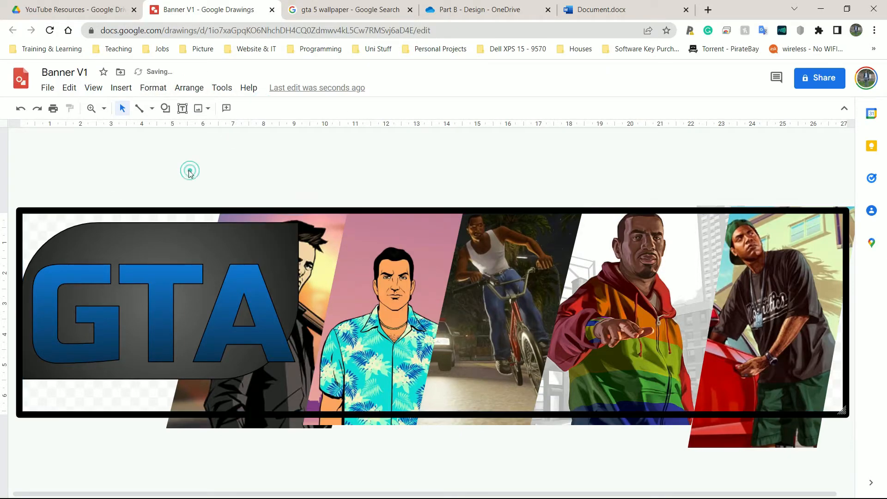
Change the border colour of the banner's frame rectangle to orange
{"action": "left_click", "coordinate": [117, 215]}
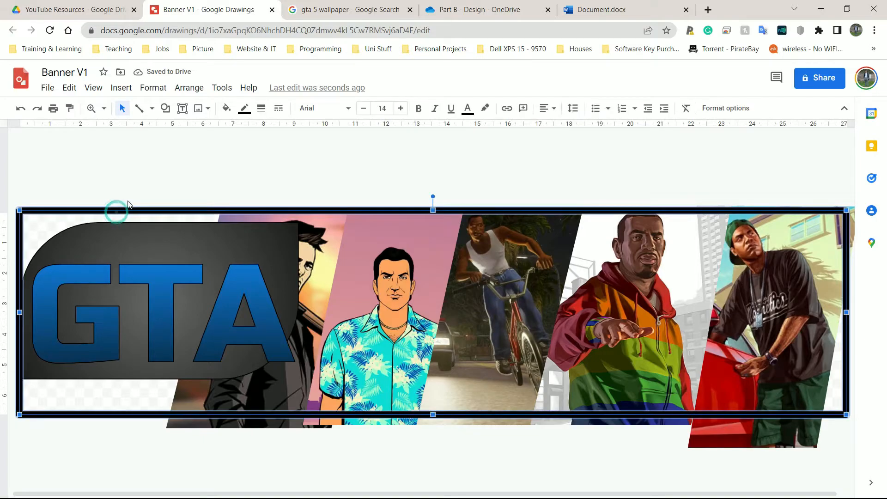
{"action": "left_click", "coordinate": [241, 110]}
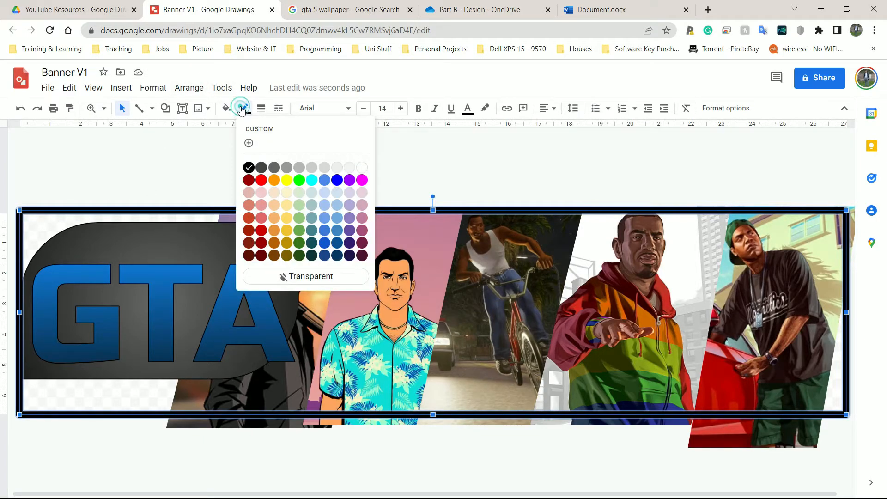
{"action": "left_click", "coordinate": [274, 180]}
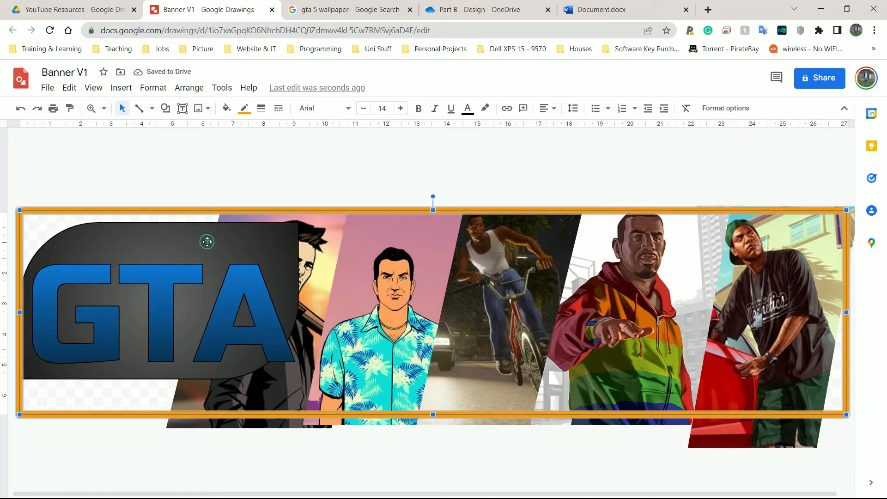
{"action": "left_click", "coordinate": [257, 131]}
{"action": "left_click", "coordinate": [128, 239]}
{"action": "left_click", "coordinate": [282, 169]}
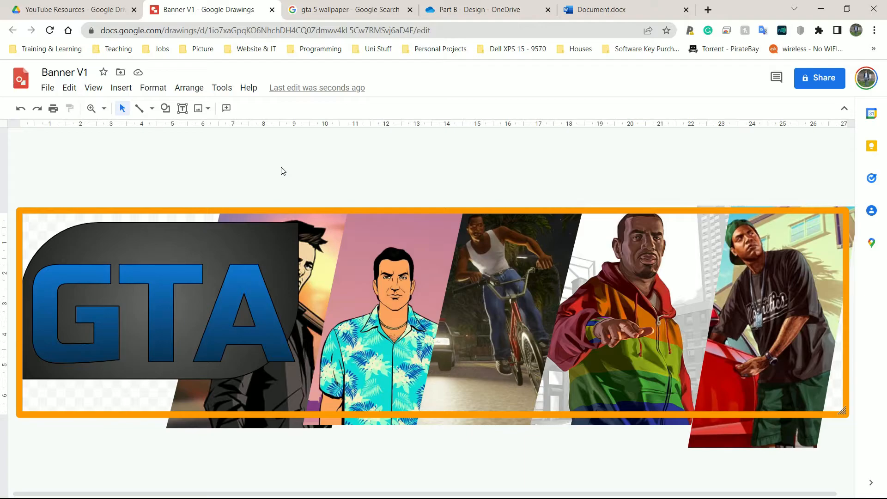
Try moving the orange frame down from the banner and undo the move
{"action": "left_click", "coordinate": [202, 242]}
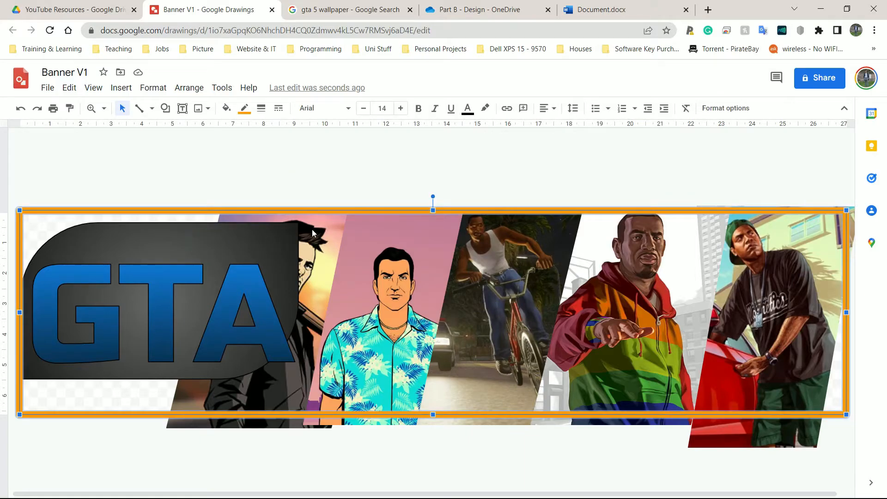
{"action": "left_click_drag", "start_coordinate": [309, 218], "coordinate": [290, 201]}
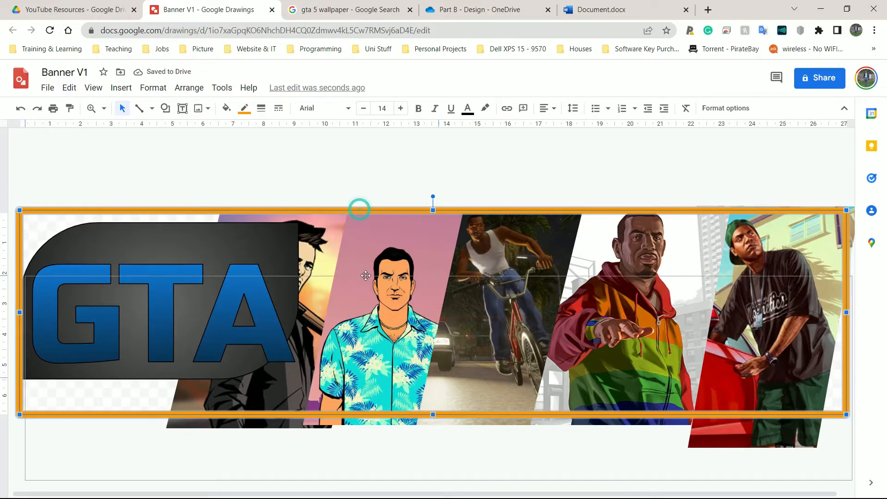
{"action": "left_click_drag", "start_coordinate": [360, 209], "coordinate": [366, 275]}
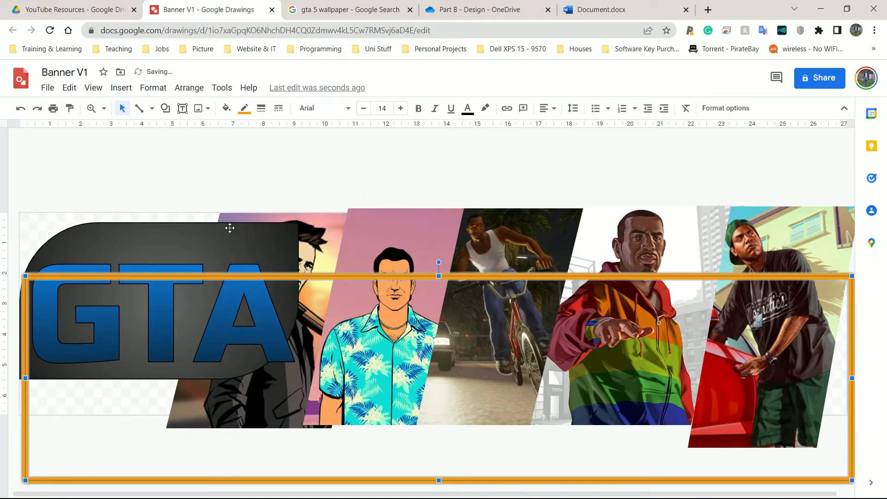
{"action": "key", "text": "ctrl+z"}
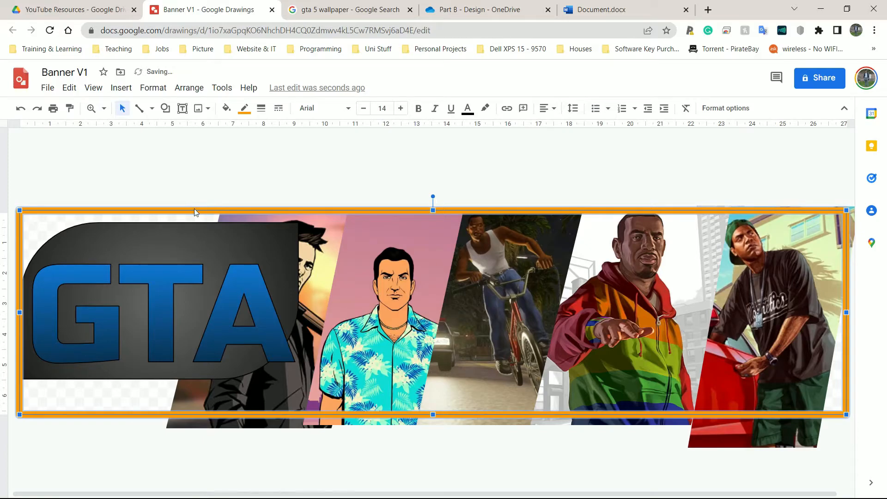
Send the orange frame to the back, behind the character panels and the GTA title
{"action": "right_click", "coordinate": [194, 212]}
{"action": "mouse_move", "coordinate": [287, 347]}
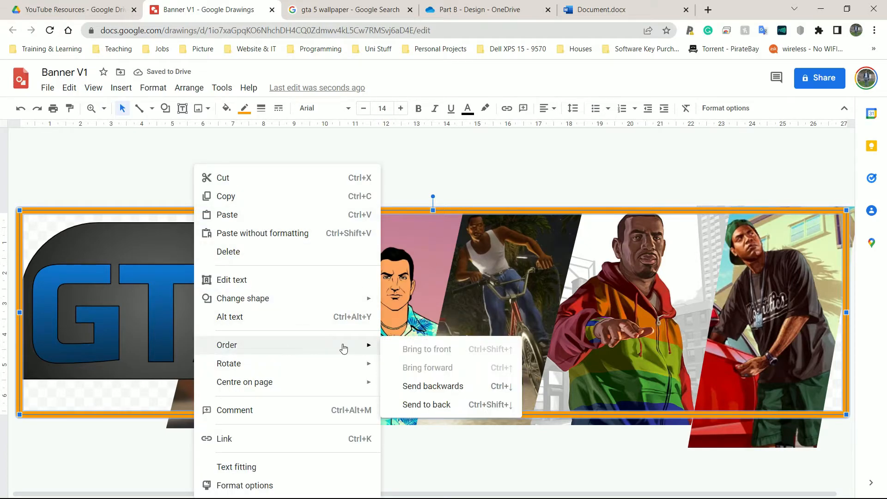
{"action": "left_click", "coordinate": [422, 404]}
{"action": "left_click", "coordinate": [328, 153]}
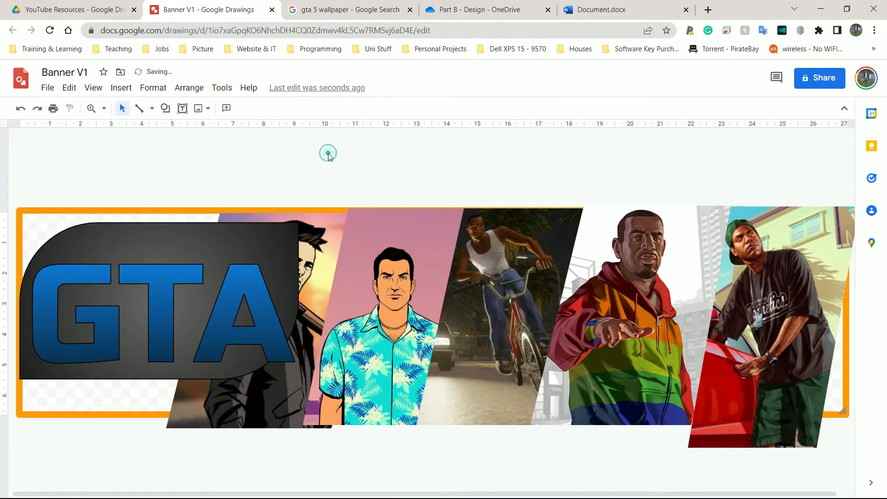
Delete the dark rounded shape behind the GTA title and shift the title slightly left
{"action": "left_click", "coordinate": [259, 235]}
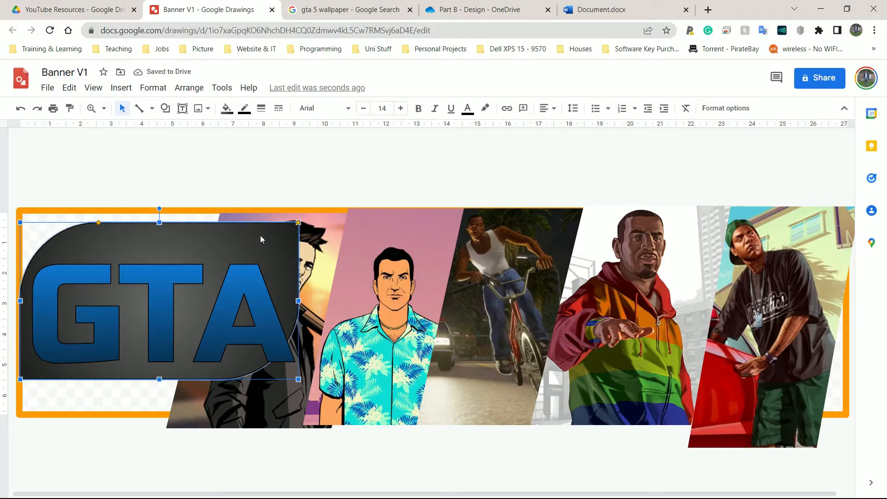
{"action": "key", "text": "Delete"}
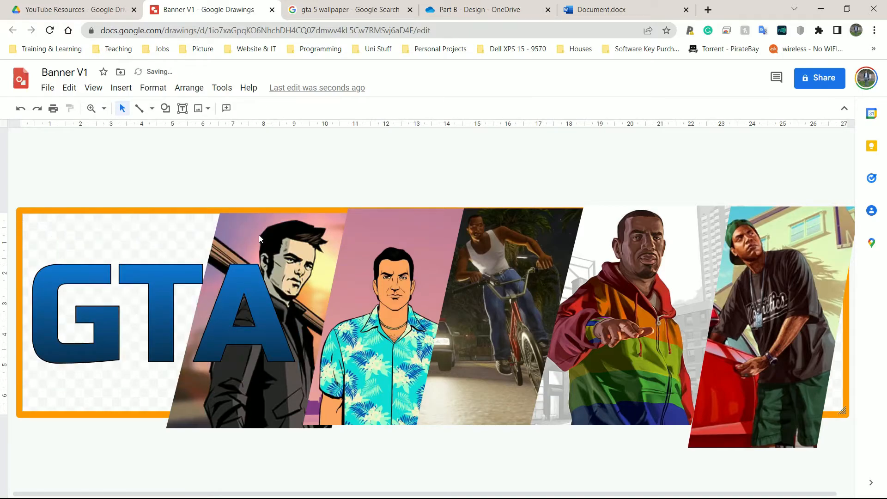
{"action": "left_click", "coordinate": [178, 276]}
{"action": "left_click_drag", "start_coordinate": [202, 285], "coordinate": [195, 287]}
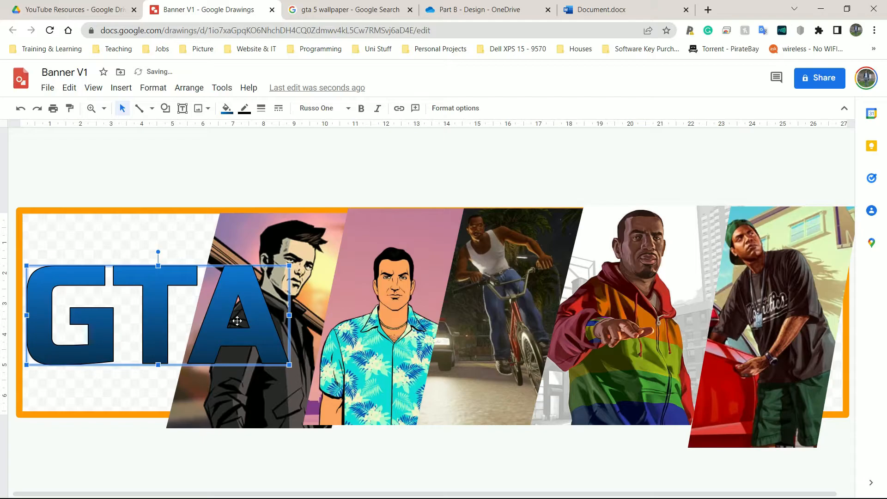
Fill the GTA title's letters with a light yellow radial gradient
{"action": "left_click", "coordinate": [226, 108]}
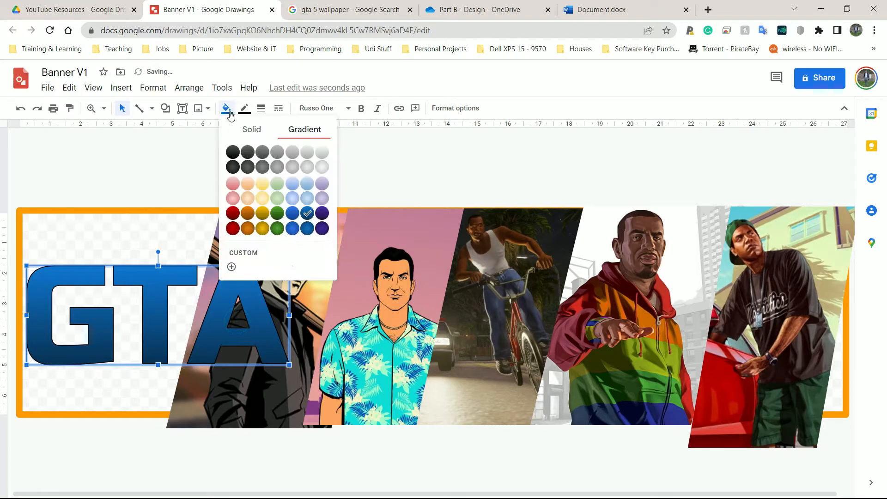
{"action": "left_click", "coordinate": [261, 203]}
{"action": "left_click", "coordinate": [139, 244]}
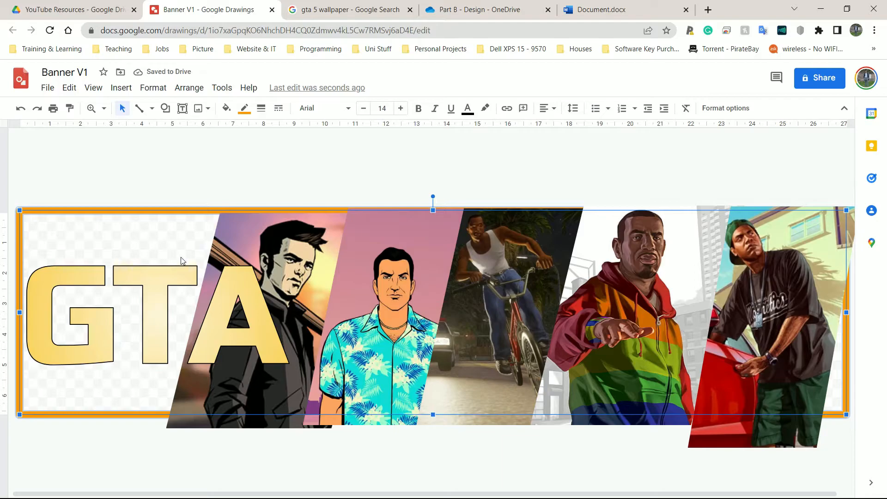
{"action": "left_click", "coordinate": [218, 160]}
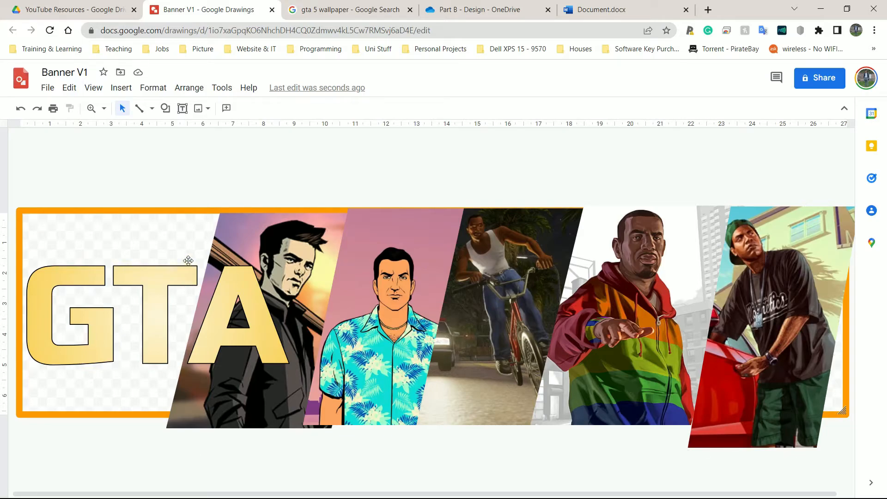
Fill the orange-bordered frame rectangle behind the banner with solid black
{"action": "left_click", "coordinate": [128, 239]}
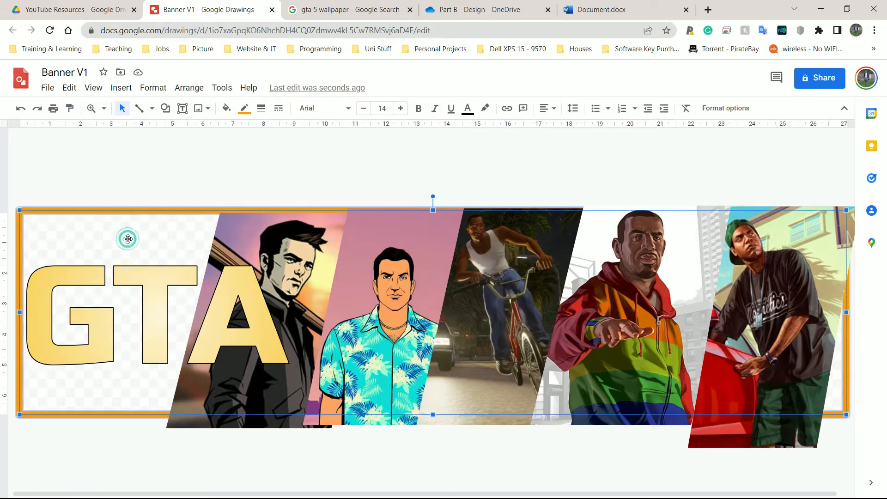
{"action": "right_click", "coordinate": [166, 248]}
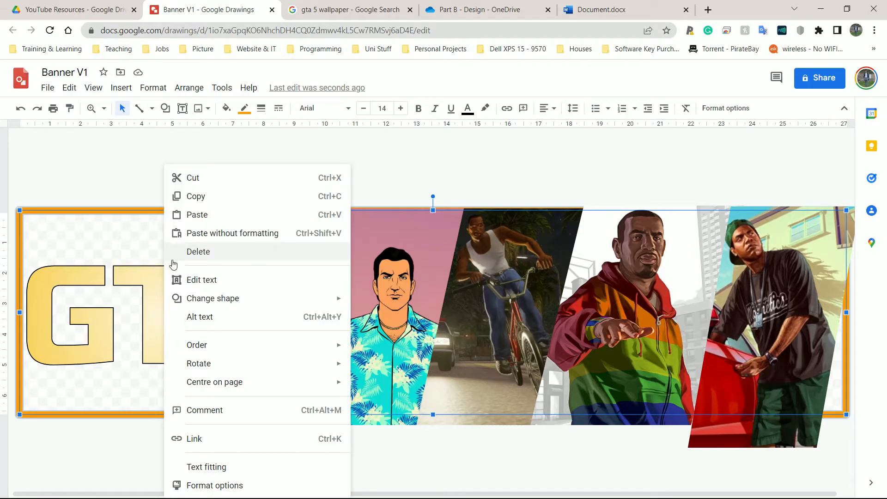
{"action": "left_click", "coordinate": [139, 152]}
{"action": "left_click", "coordinate": [121, 209]}
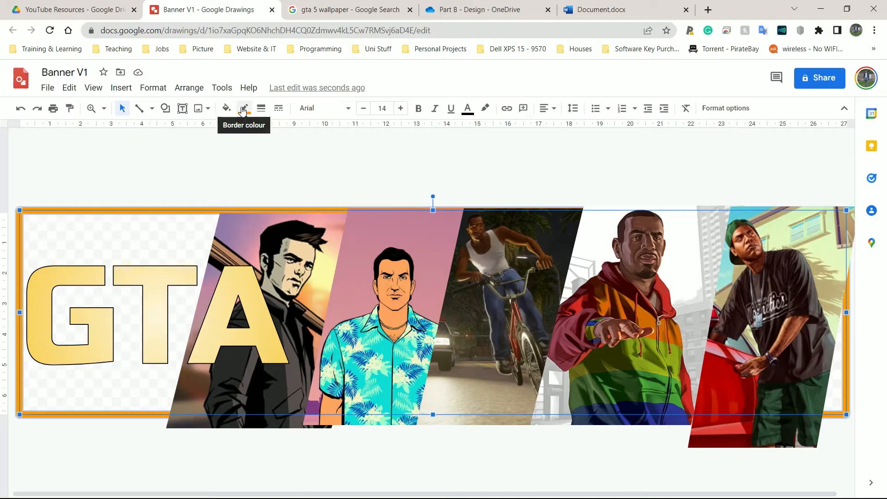
{"action": "left_click", "coordinate": [226, 109]}
{"action": "left_click", "coordinate": [230, 190]}
{"action": "left_click", "coordinate": [180, 146]}
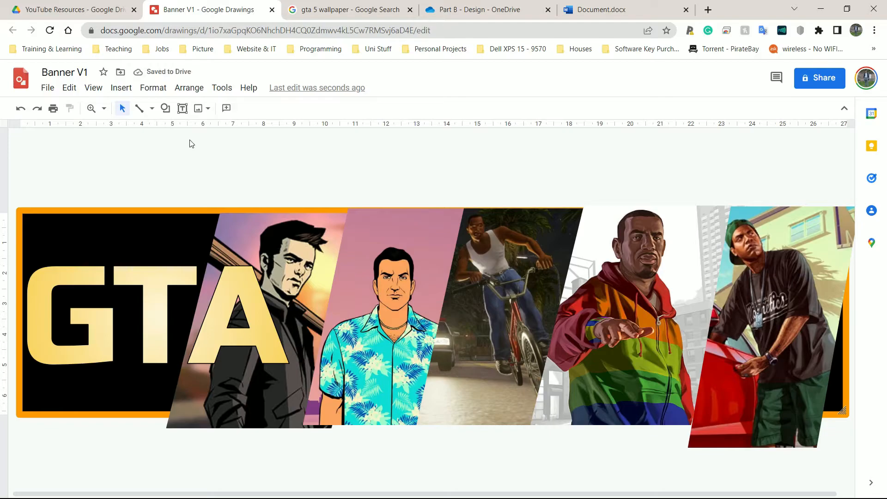
Try to bring the black-filled orange frame to the front of the banner
{"action": "left_click", "coordinate": [118, 208]}
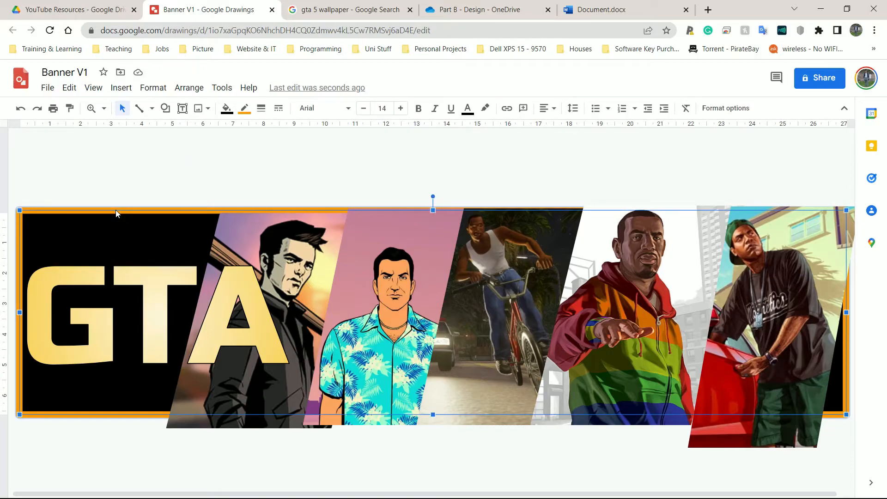
{"action": "right_click", "coordinate": [89, 213]}
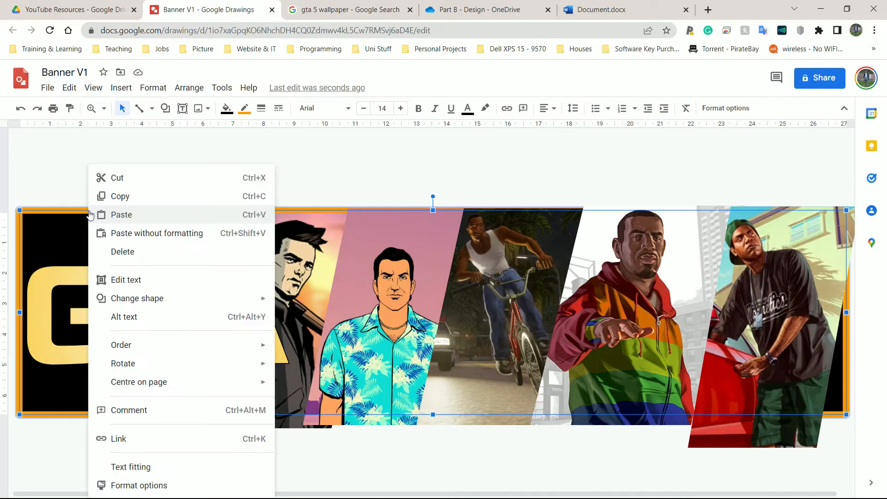
{"action": "mouse_move", "coordinate": [263, 345]}
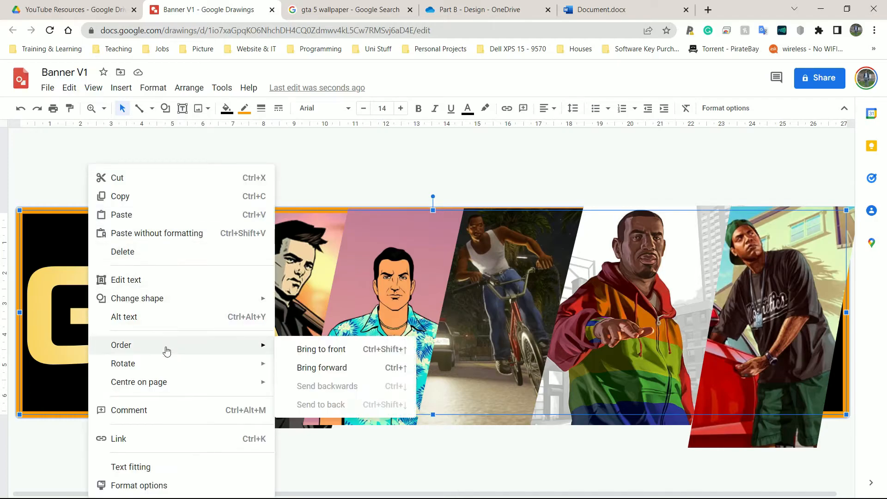
{"action": "left_click", "coordinate": [301, 348]}
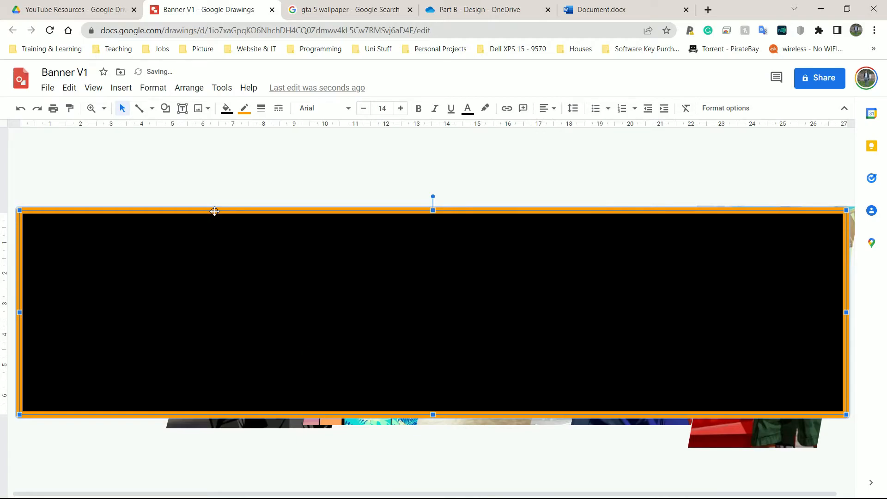
{"action": "key", "text": "ctrl+z"}
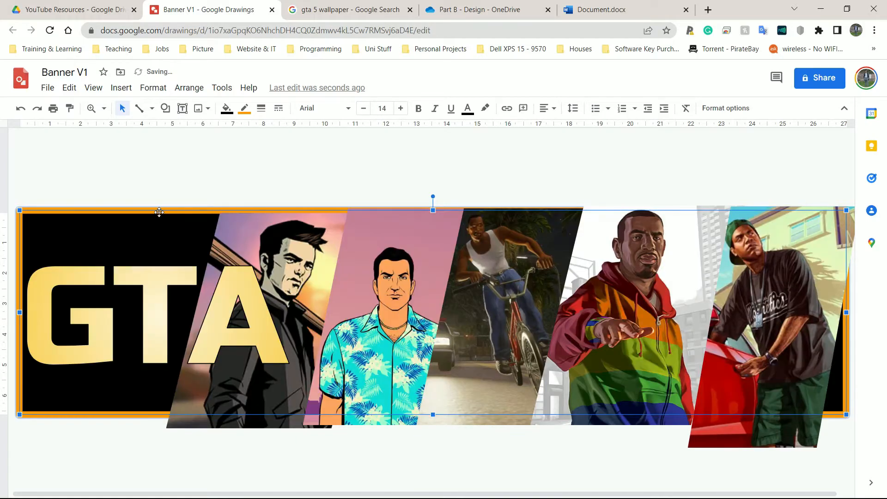
Try to send the character panels backwards in the stacking order
{"action": "left_click", "coordinate": [276, 240]}
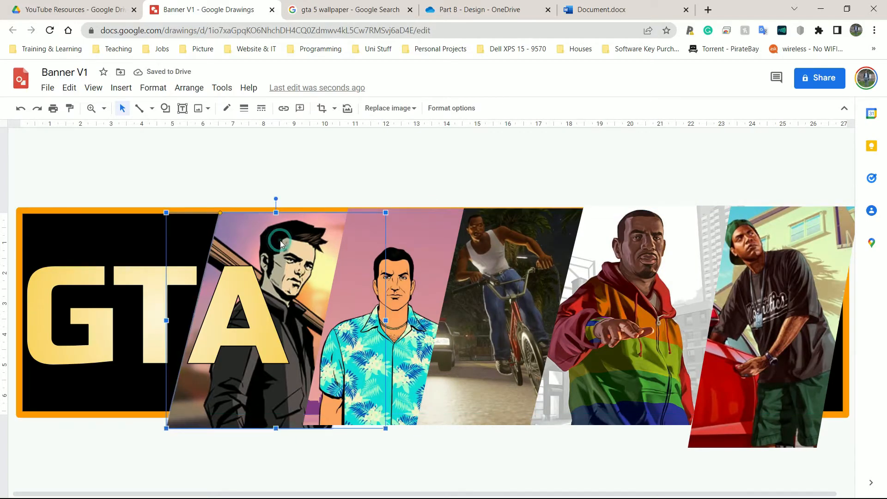
{"action": "left_click", "coordinate": [406, 241]}
{"action": "left_click", "coordinate": [532, 240], "text": "shift"}
{"action": "left_click", "coordinate": [639, 241], "text": "shift"}
{"action": "left_click", "coordinate": [808, 237], "text": "shift"}
{"action": "right_click", "coordinate": [680, 250]}
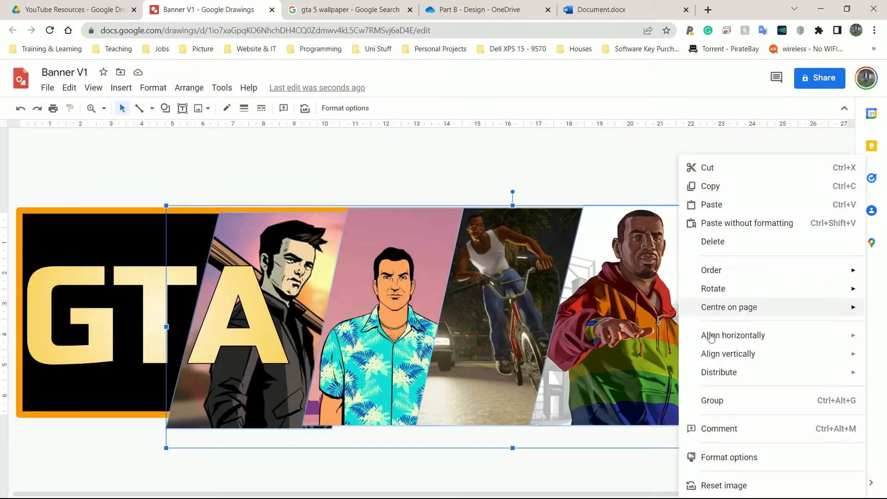
{"action": "mouse_move", "coordinate": [722, 271]}
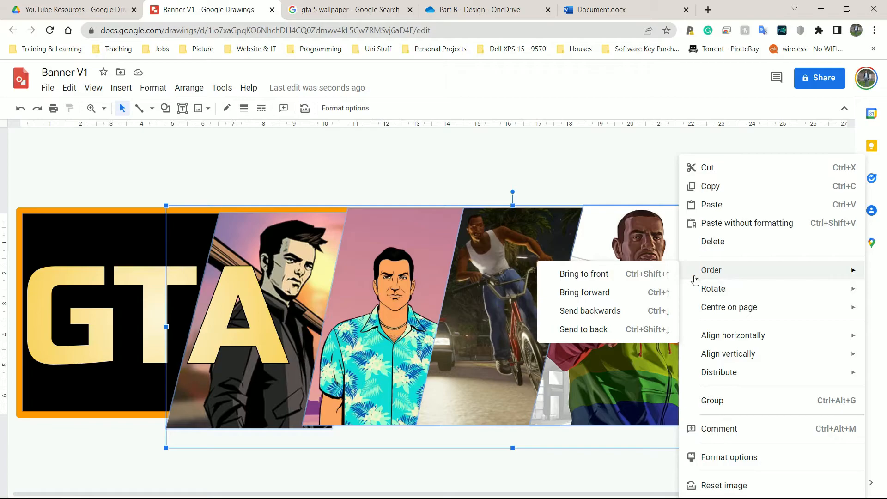
{"action": "left_click", "coordinate": [624, 310]}
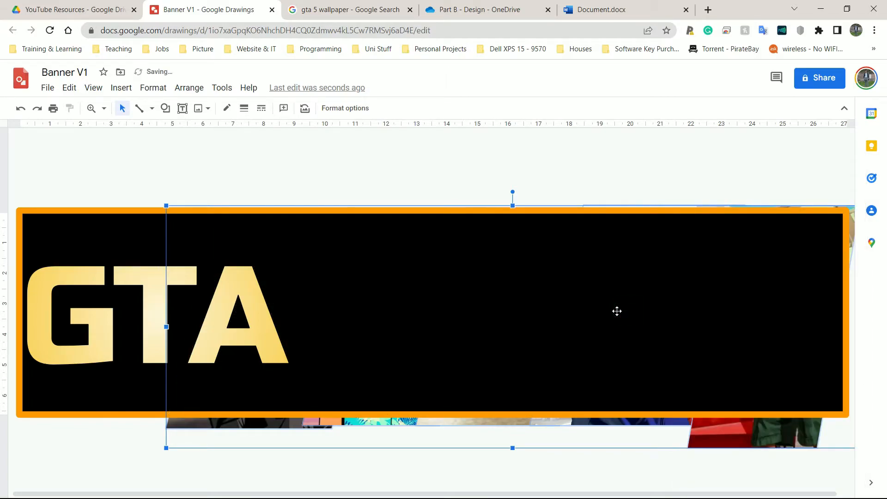
{"action": "key", "text": "ctrl+z"}
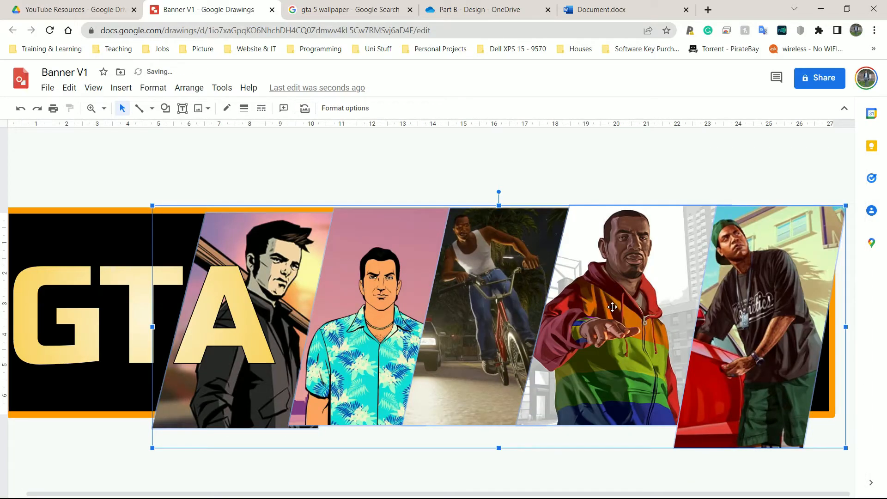
{"action": "left_click", "coordinate": [590, 162]}
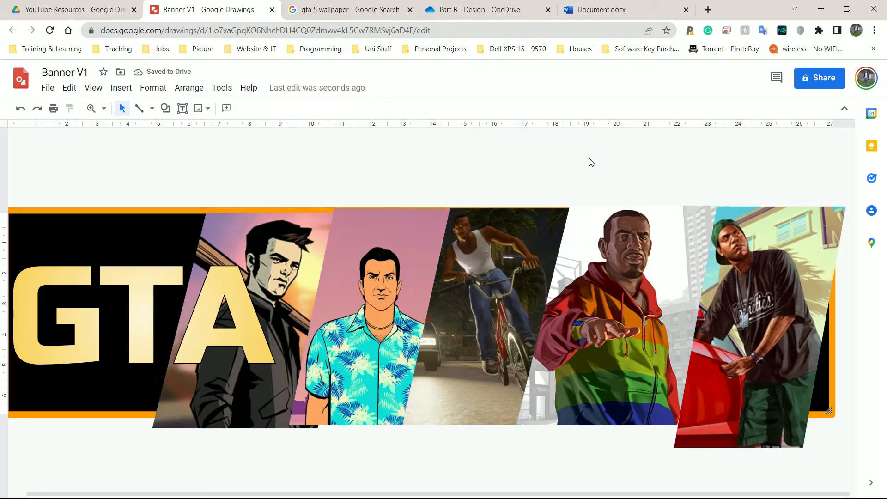
Duplicate the black-filled orange frame and move the copy above the banner
{"action": "left_click", "coordinate": [153, 211]}
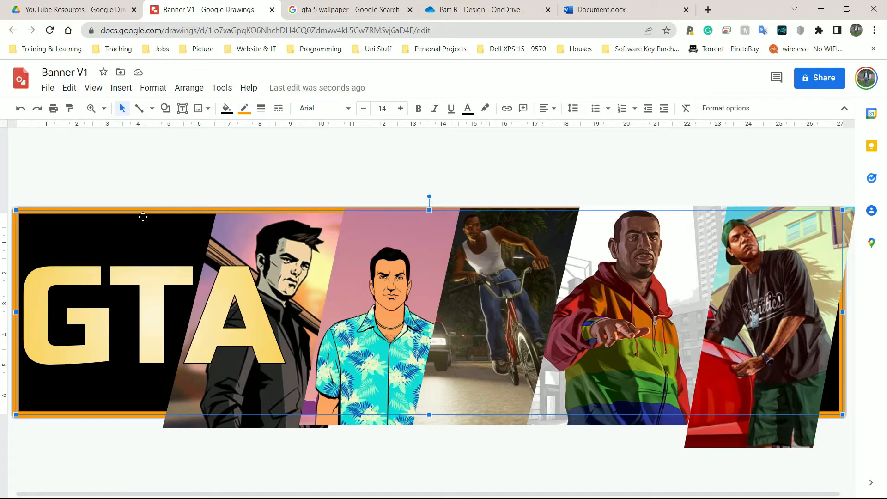
{"action": "left_click", "coordinate": [144, 213]}
{"action": "key", "text": "ctrl+d"}
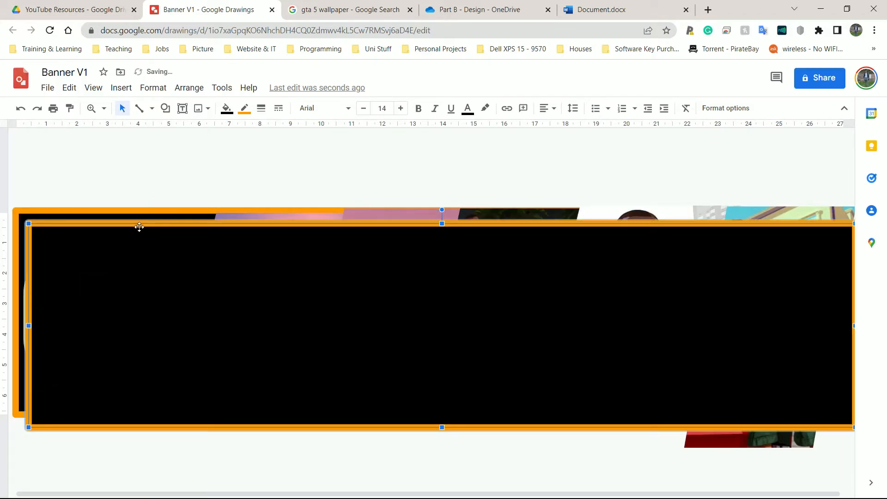
{"action": "left_click_drag", "start_coordinate": [140, 225], "coordinate": [161, 168]}
Bring all five slanted character panels to the front
{"action": "left_click", "coordinate": [292, 252]}
{"action": "left_click", "coordinate": [391, 255], "text": "shift"}
{"action": "left_click", "coordinate": [526, 239], "text": "shift"}
{"action": "left_click", "coordinate": [633, 240], "text": "shift"}
{"action": "left_click", "coordinate": [758, 240], "text": "shift"}
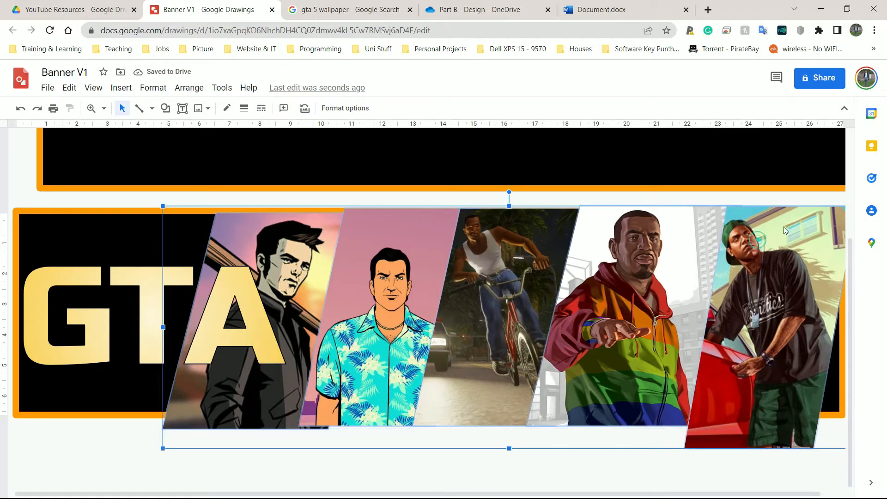
{"action": "right_click", "coordinate": [784, 226]}
{"action": "mouse_move", "coordinate": [808, 256]}
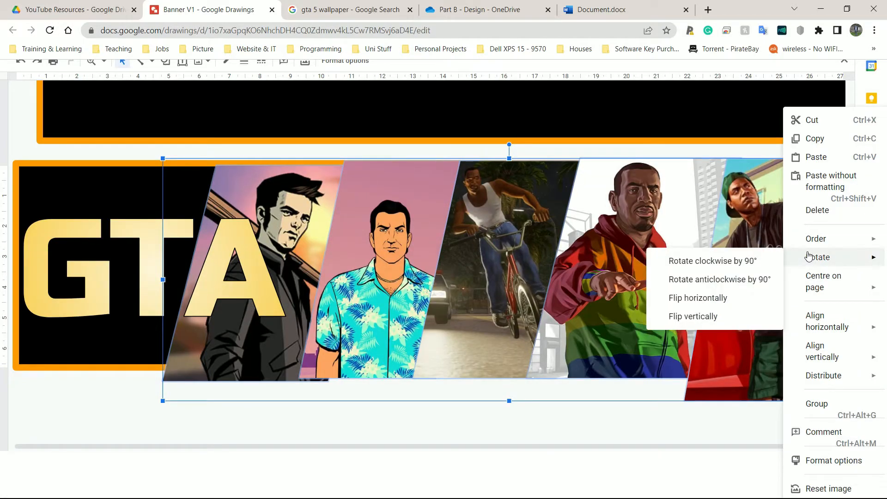
{"action": "mouse_move", "coordinate": [808, 240]}
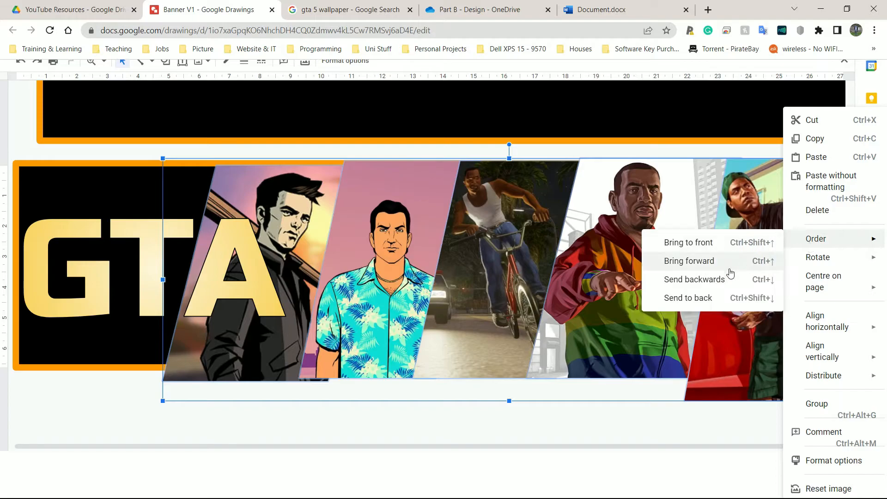
{"action": "left_click", "coordinate": [707, 243]}
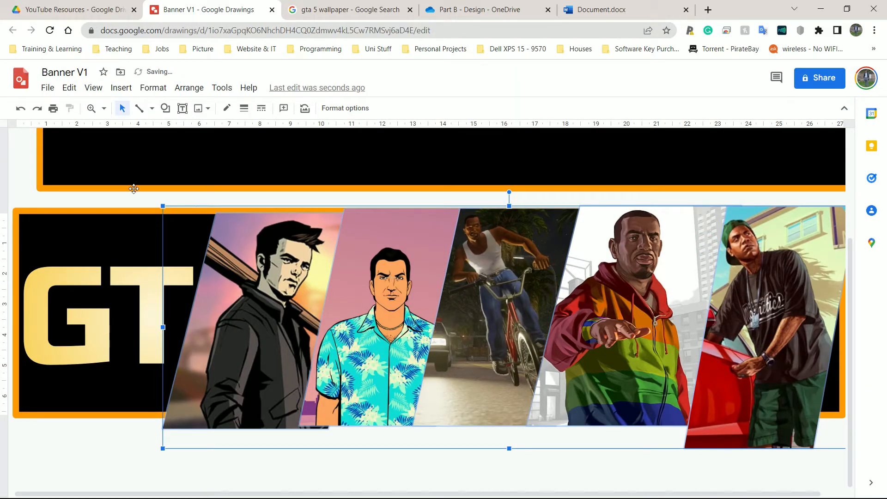
Move the duplicate frame down over the banner and make its fill transparent
{"action": "left_click_drag", "start_coordinate": [132, 185], "coordinate": [116, 390]}
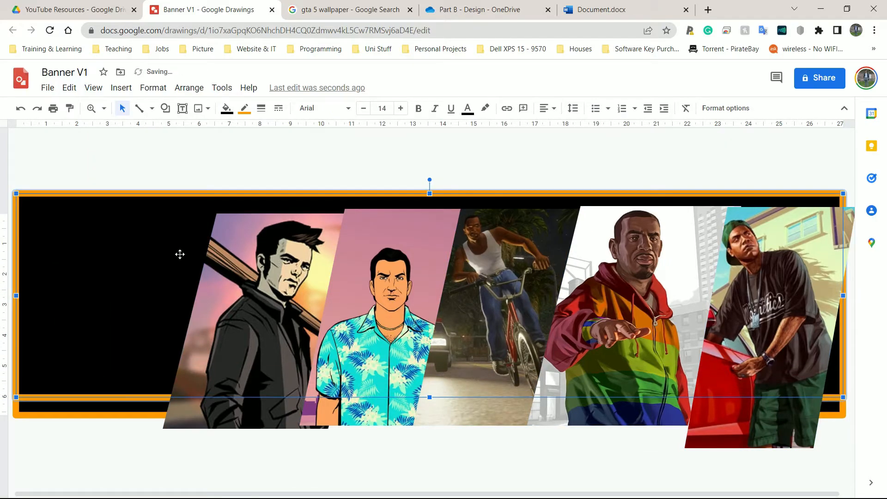
{"action": "left_click", "coordinate": [228, 111]}
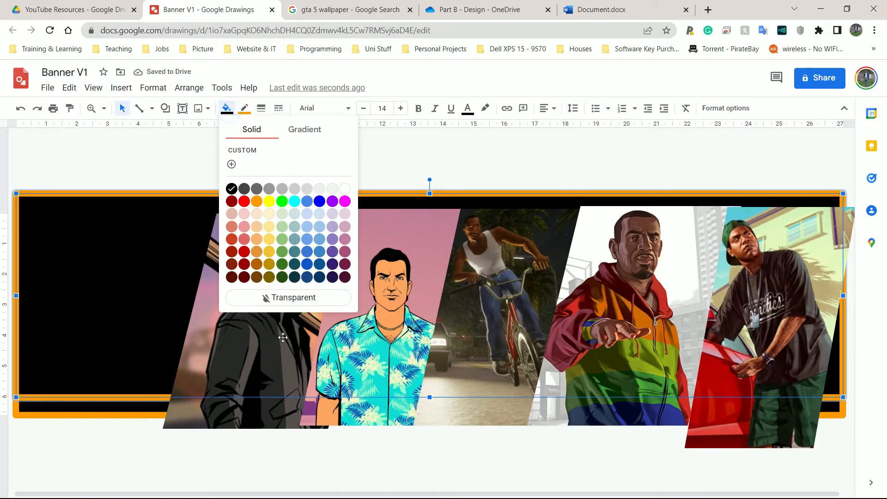
{"action": "left_click", "coordinate": [287, 294]}
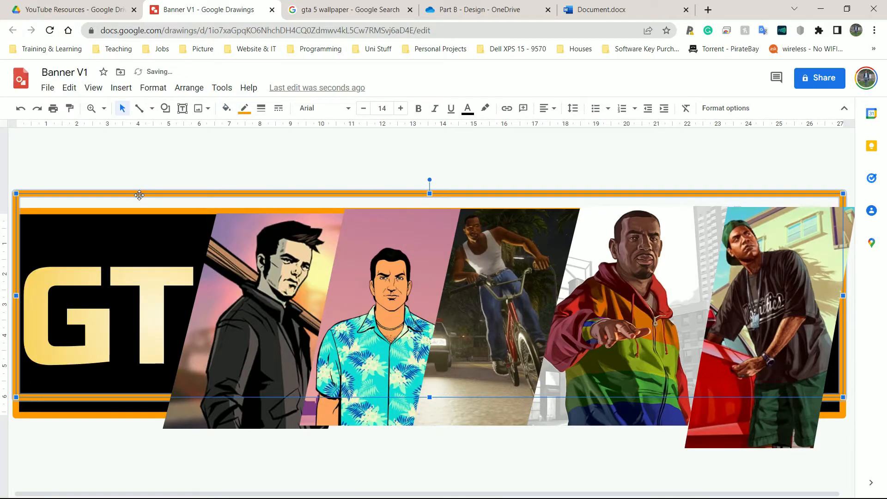
Bring the transparent orange frame to the front and align it over the original frame's border
{"action": "right_click", "coordinate": [139, 195]}
{"action": "mouse_move", "coordinate": [192, 309]}
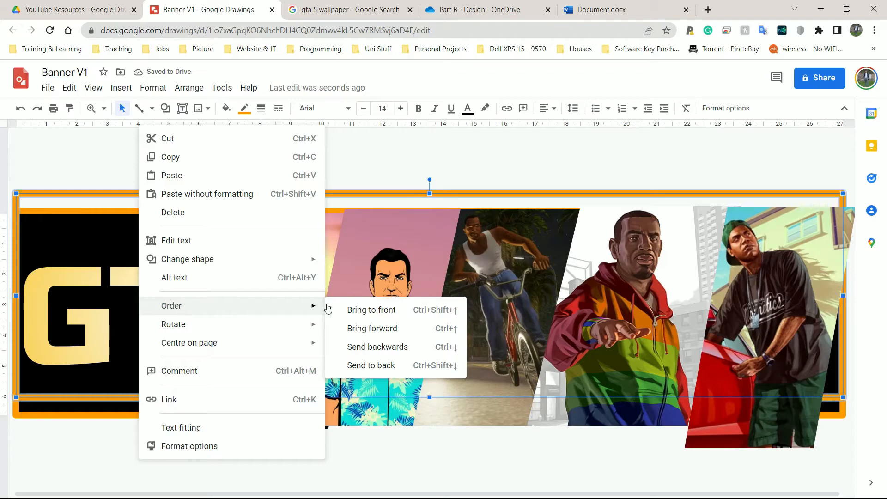
{"action": "left_click", "coordinate": [371, 309]}
{"action": "left_click_drag", "start_coordinate": [158, 193], "coordinate": [138, 215]}
{"action": "left_click", "coordinate": [171, 170]}
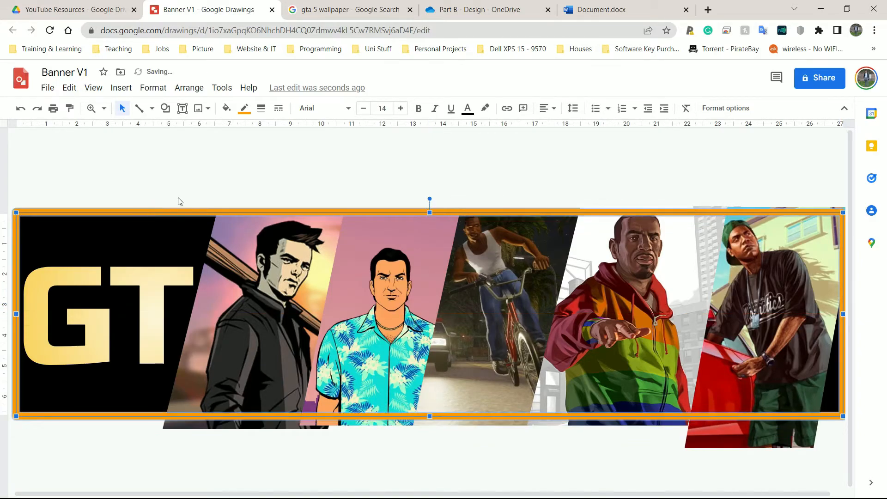
{"action": "left_click", "coordinate": [215, 187]}
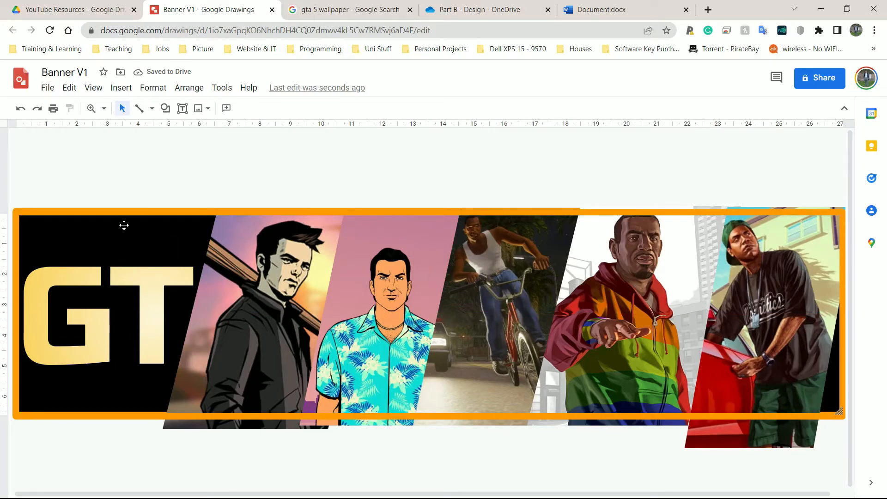
{"action": "left_click", "coordinate": [424, 186]}
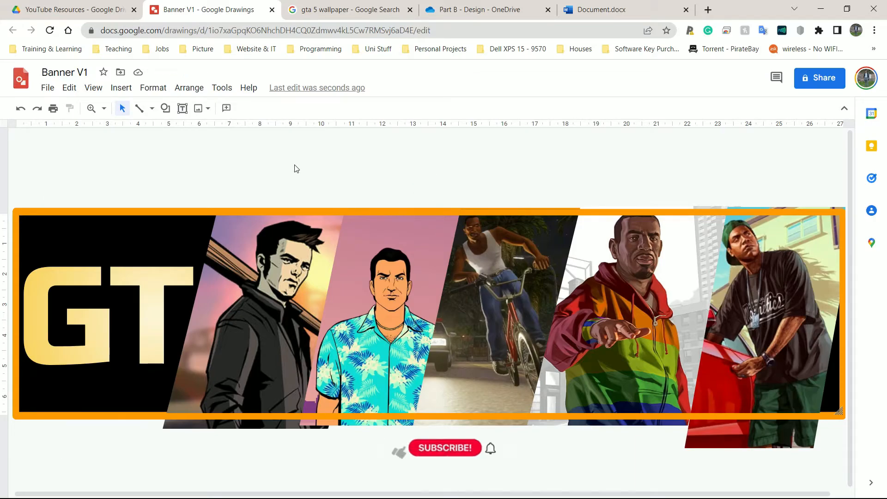
Download the banner as a PNG image and open Banner V1.png to check how it looks
{"action": "left_click", "coordinate": [50, 91]}
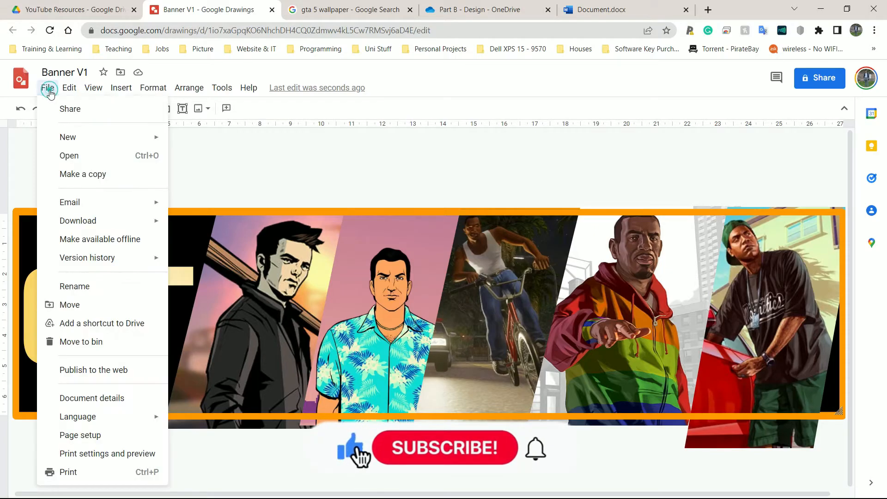
{"action": "mouse_move", "coordinate": [100, 231]}
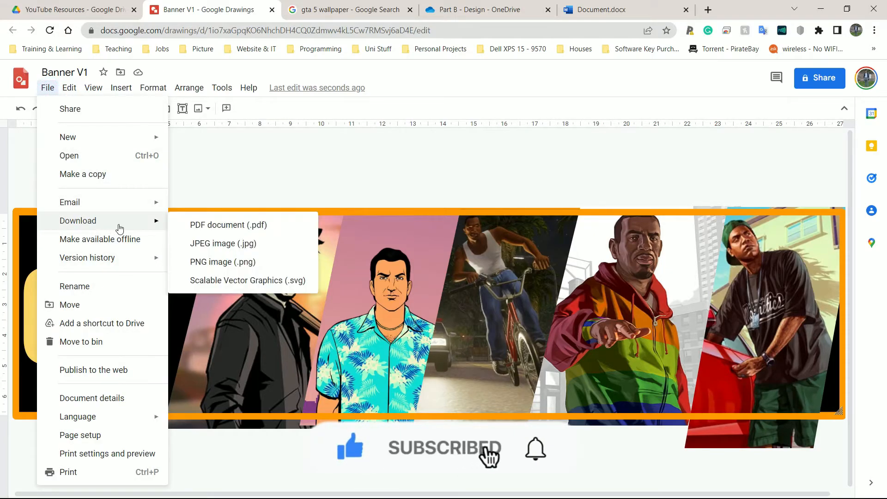
{"action": "left_click", "coordinate": [194, 261]}
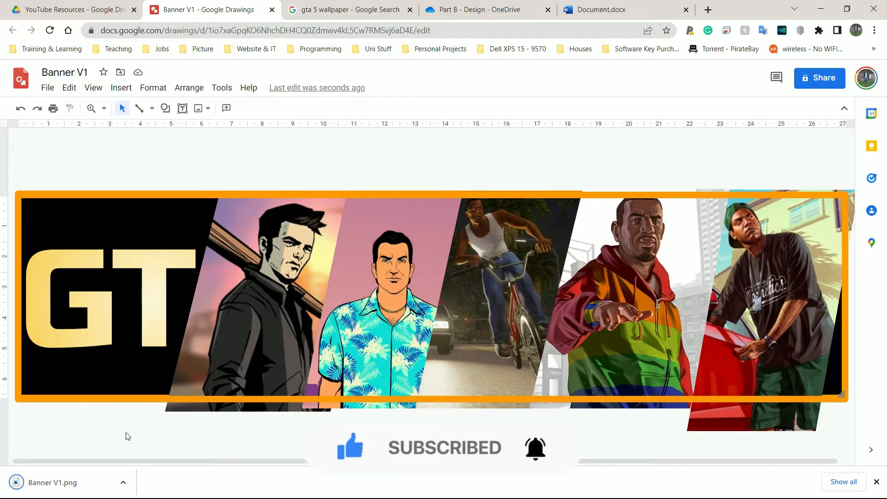
{"action": "left_click", "coordinate": [53, 482]}
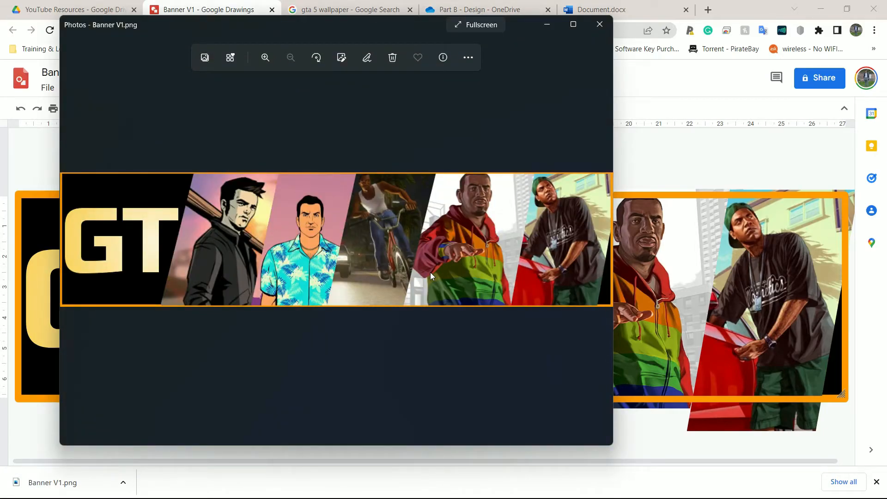
{"action": "key", "text": "alt+F4"}
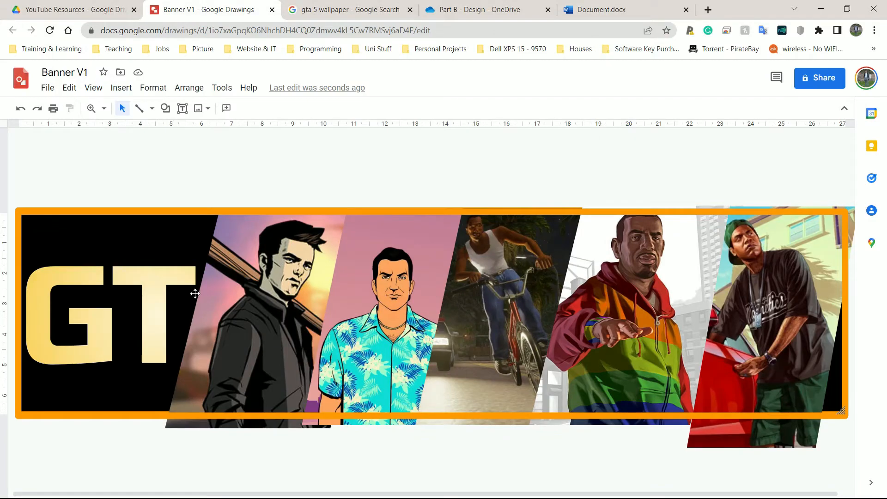
Bring the GTA title to the front, moving the transparent orange frame aside and back over the banner's border
{"action": "left_click", "coordinate": [146, 285]}
{"action": "left_click_drag", "start_coordinate": [197, 213], "coordinate": [260, 198]}
{"action": "left_click", "coordinate": [47, 284]}
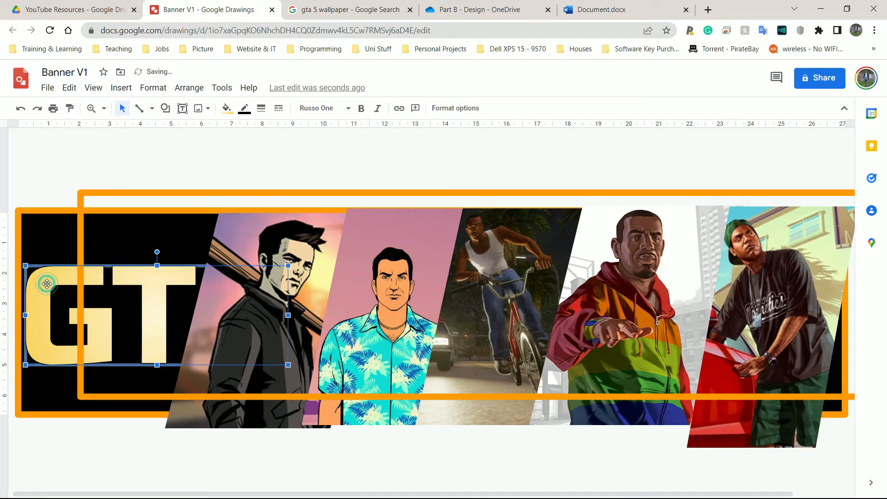
{"action": "right_click", "coordinate": [46, 283]}
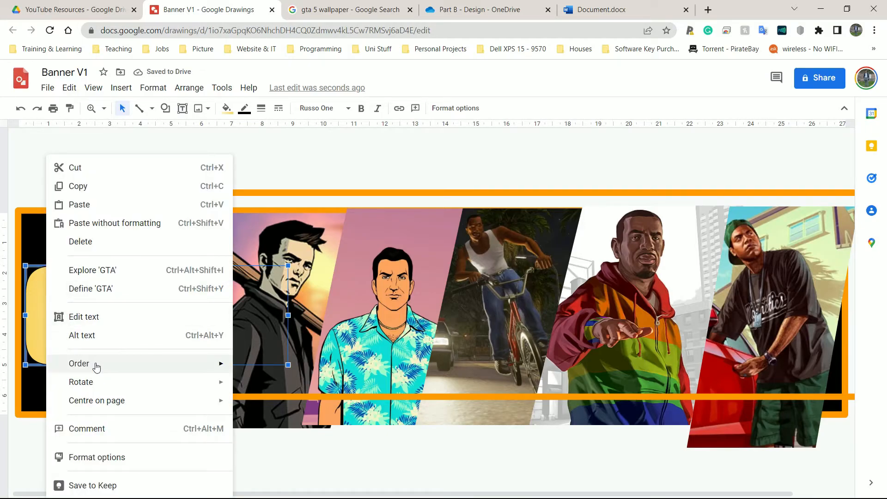
{"action": "mouse_move", "coordinate": [93, 365]}
{"action": "left_click", "coordinate": [262, 368]}
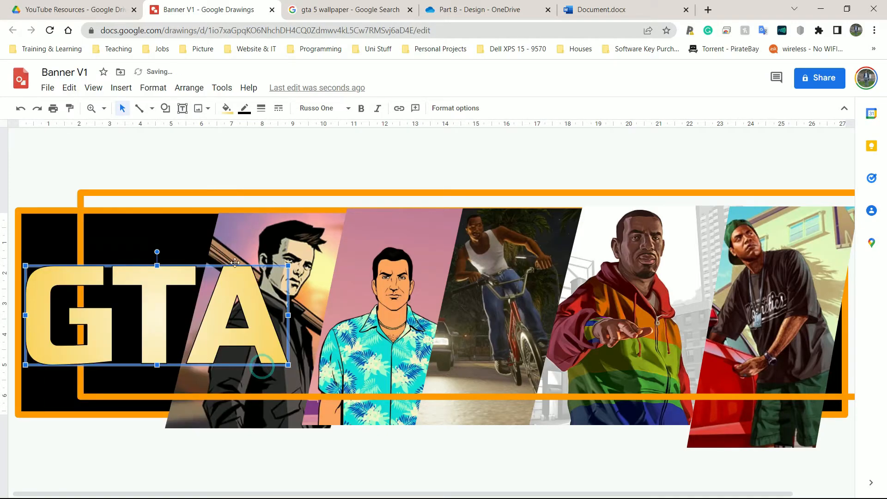
{"action": "left_click_drag", "start_coordinate": [244, 192], "coordinate": [186, 217]}
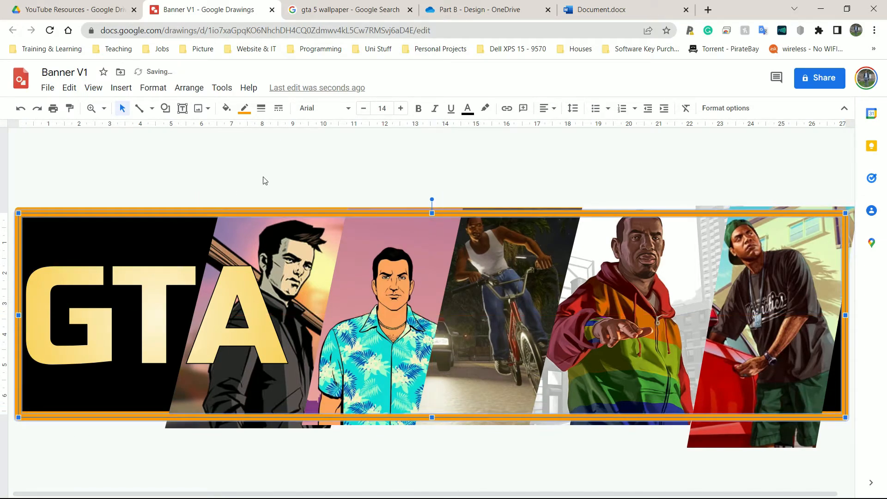
{"action": "left_click", "coordinate": [263, 180]}
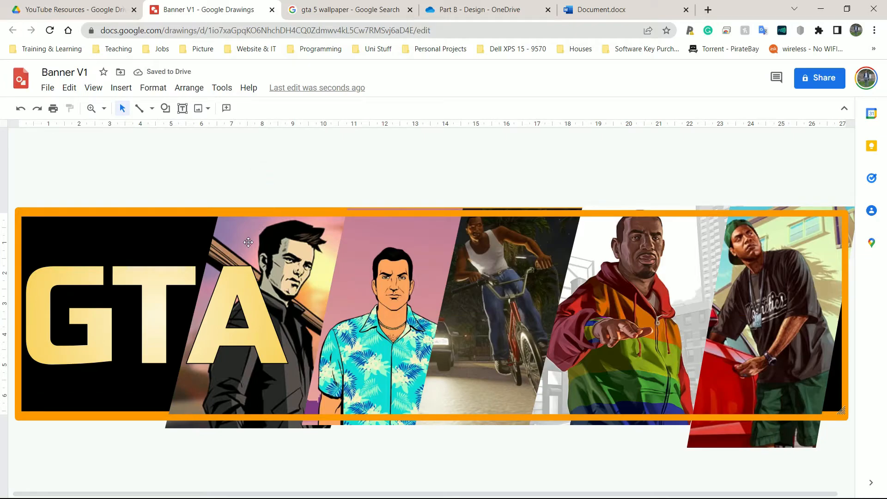
Download the banner as a PNG image and open Banner V1 (1).png to check the border, and close it
{"action": "left_click", "coordinate": [48, 89]}
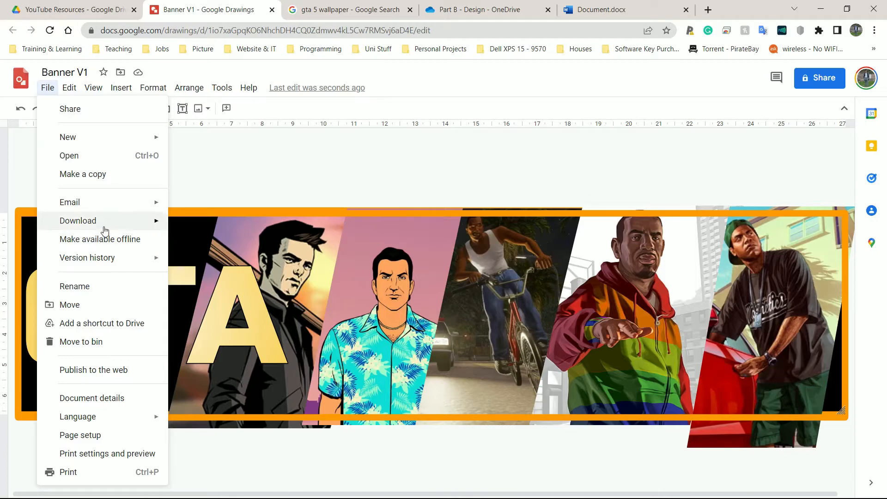
{"action": "mouse_move", "coordinate": [106, 222]}
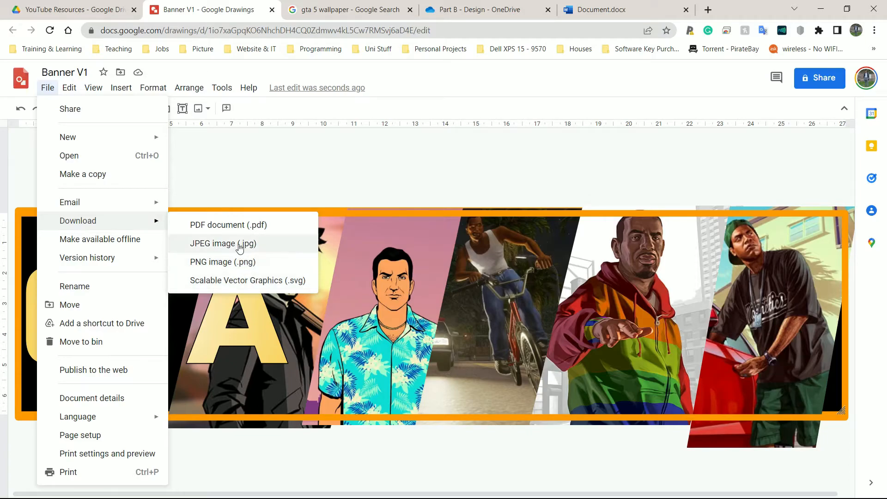
{"action": "left_click", "coordinate": [234, 261]}
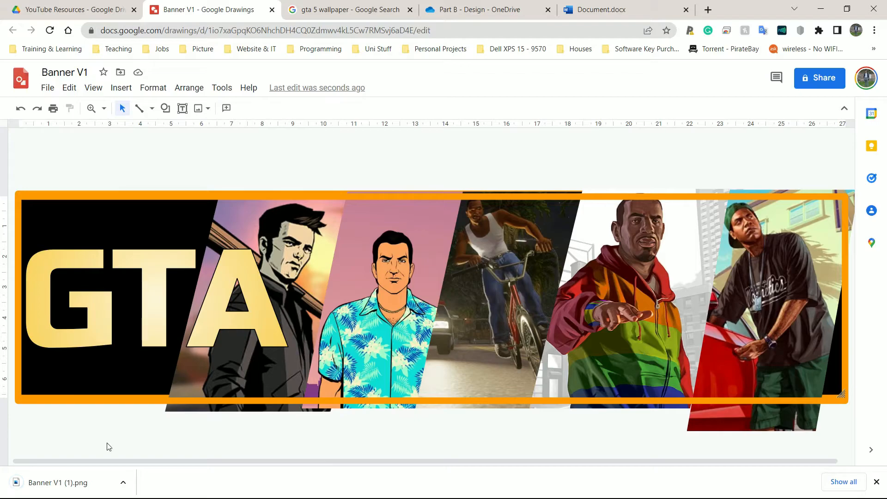
{"action": "left_click", "coordinate": [52, 480]}
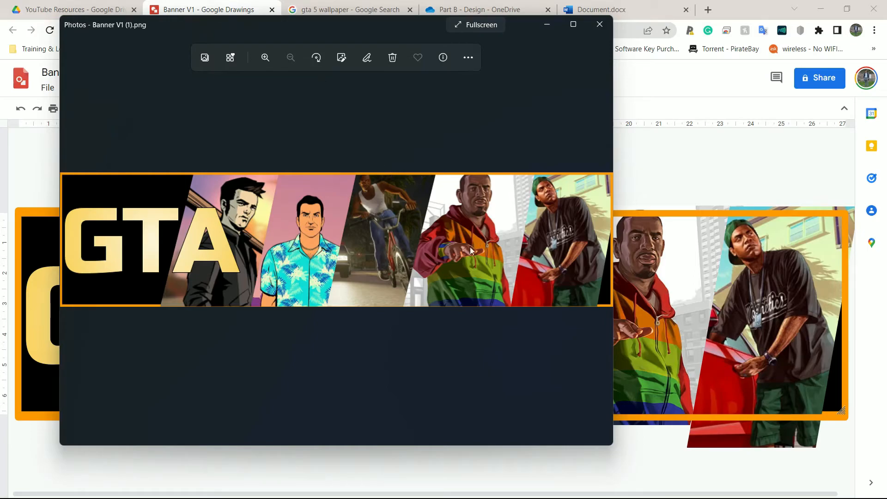
{"action": "key", "text": "alt+F4"}
Nudge the transparent orange frame up so its border lines up exactly with the original frame's border
{"action": "left_click", "coordinate": [93, 416]}
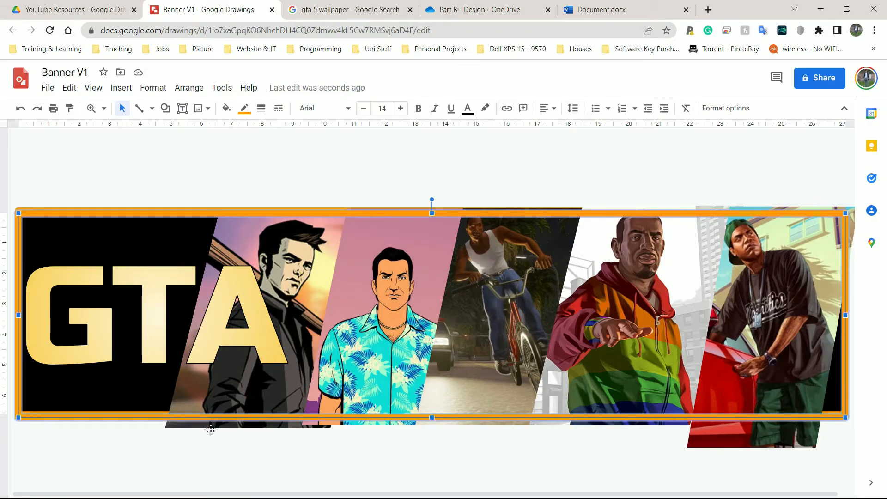
{"action": "left_click", "coordinate": [403, 204]}
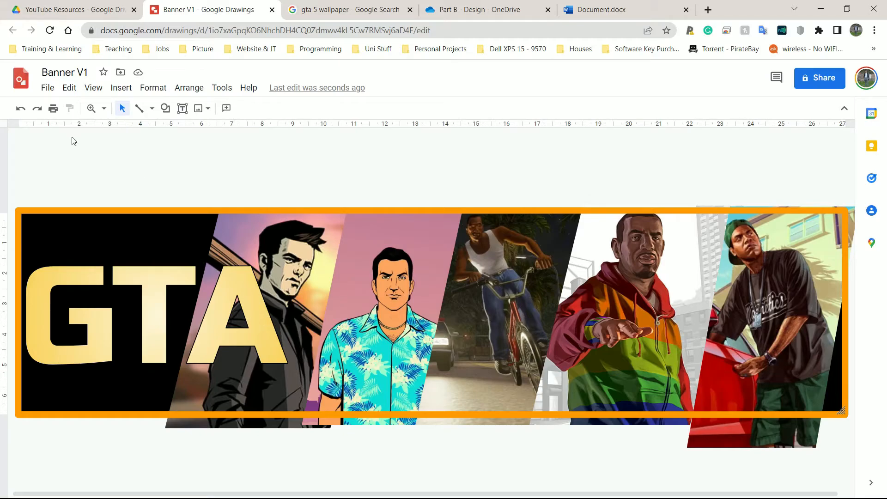
{"action": "left_click", "coordinate": [75, 75]}
{"action": "left_click", "coordinate": [89, 183]}
{"action": "left_click", "coordinate": [48, 88]}
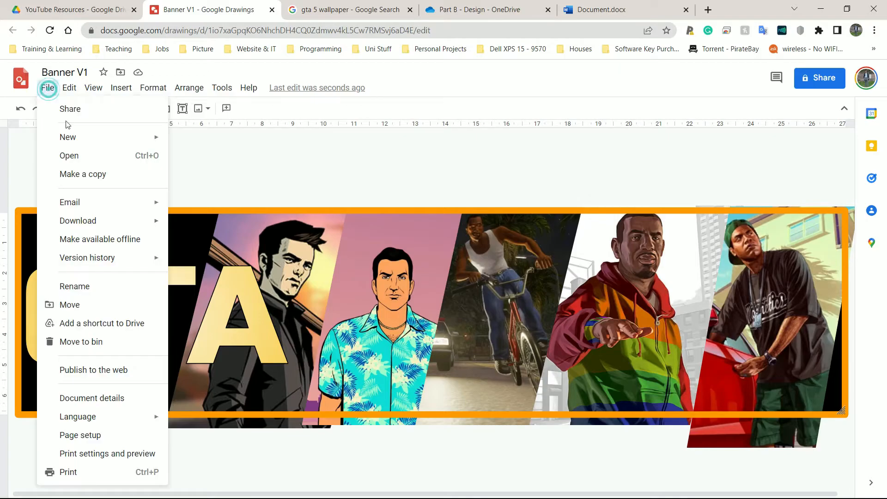
{"action": "left_click", "coordinate": [221, 166]}
Open the Downloads folder in File Explorer and delete today's four PNG files, including the three Banner V1 versions
{"action": "key", "text": "super+e"}
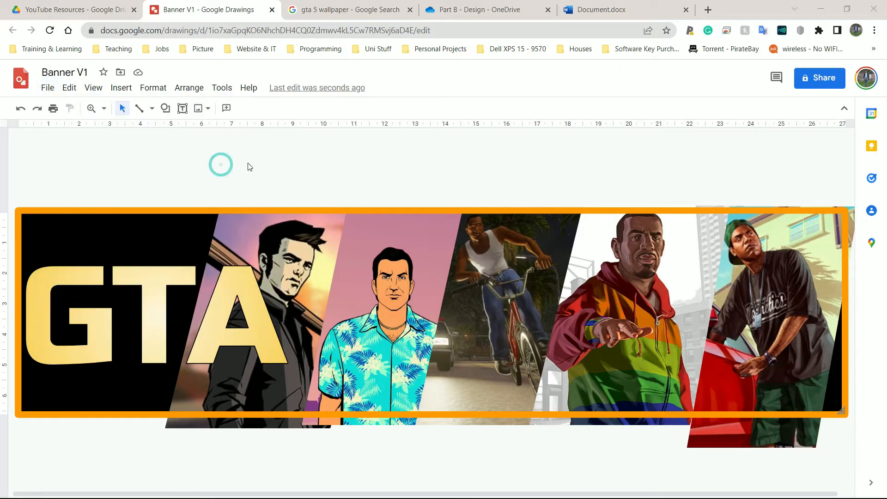
{"action": "left_click", "coordinate": [261, 194]}
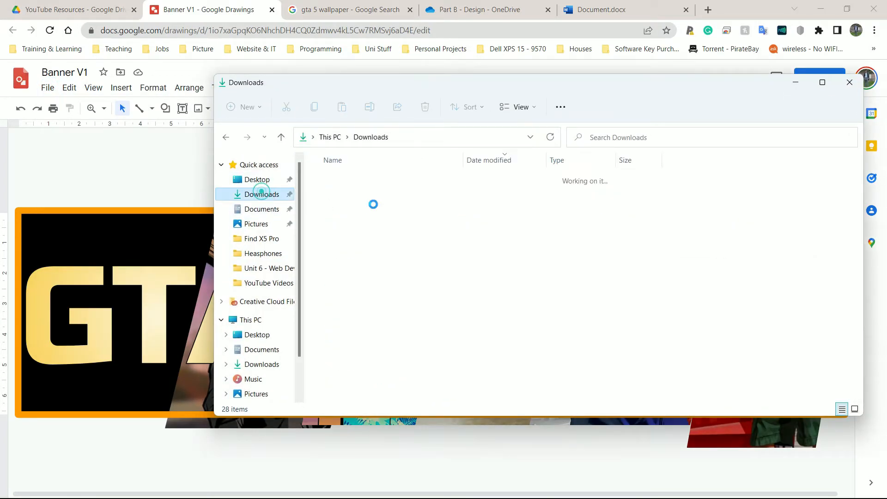
{"action": "left_click", "coordinate": [366, 193]}
{"action": "left_click", "coordinate": [369, 250], "text": "shift"}
{"action": "key", "text": "Delete"}
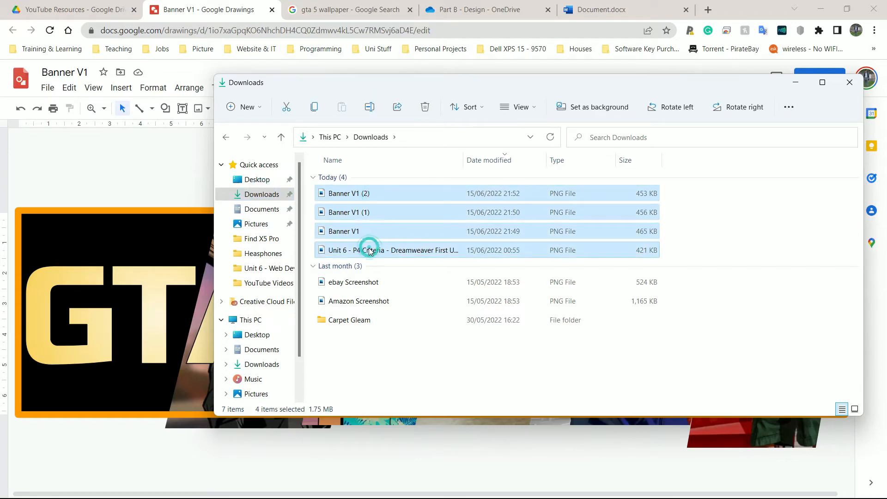
Download the finished banner from Google Drawings as a JPEG image and as a PNG image
{"action": "left_click", "coordinate": [48, 88]}
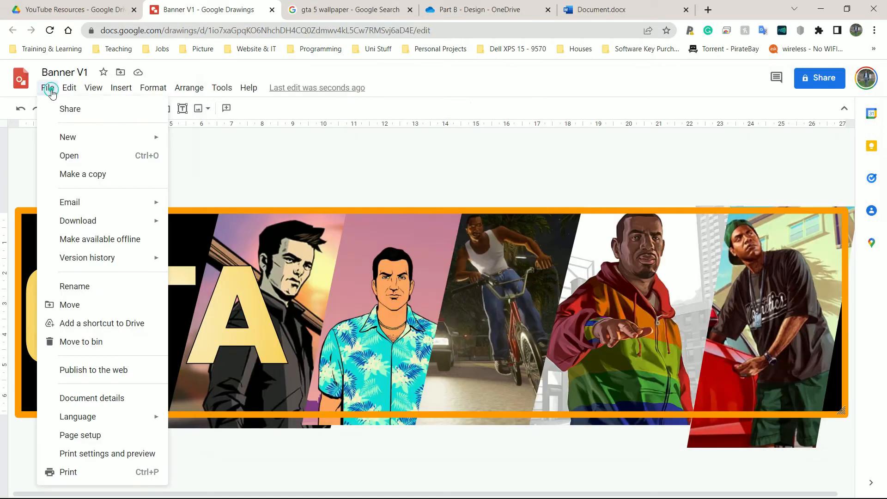
{"action": "mouse_move", "coordinate": [129, 222]}
{"action": "left_click", "coordinate": [213, 244]}
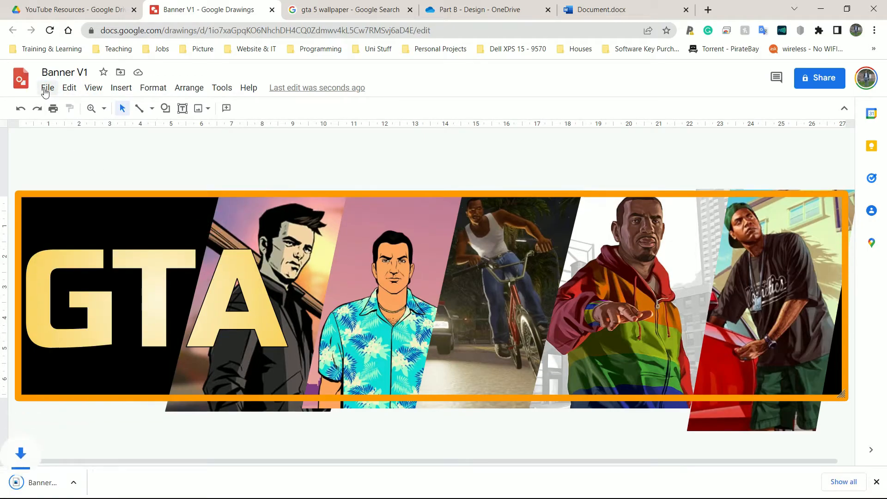
{"action": "left_click", "coordinate": [45, 89]}
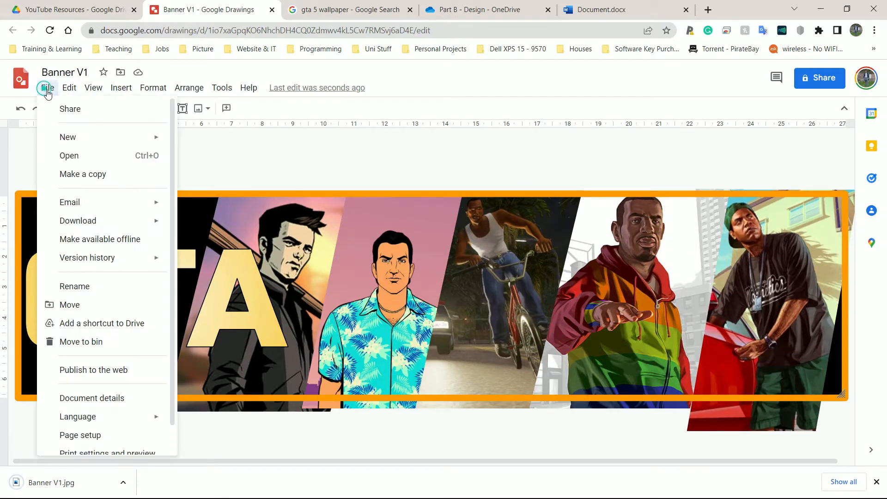
{"action": "mouse_move", "coordinate": [113, 222]}
{"action": "left_click", "coordinate": [205, 262]}
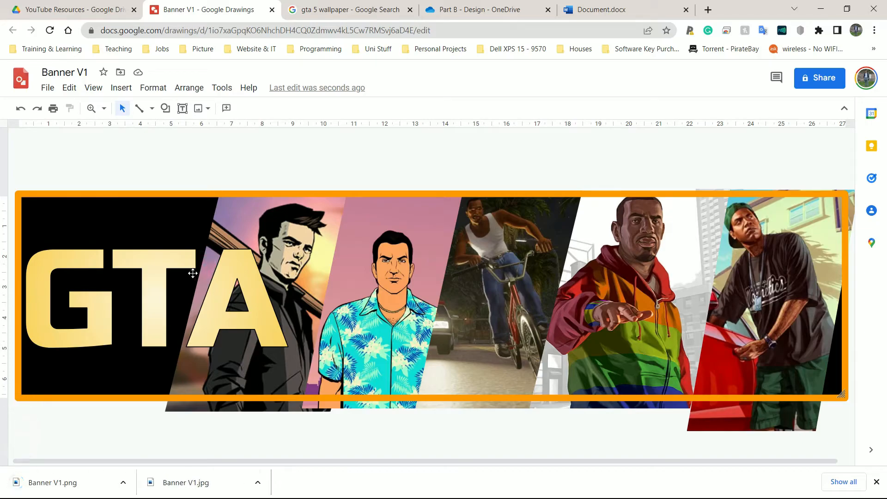
Compare the file sizes of the Banner V1 JPG and PNG files in the Downloads folder
{"action": "key", "text": "super+Tab"}
{"action": "left_click", "coordinate": [513, 179]}
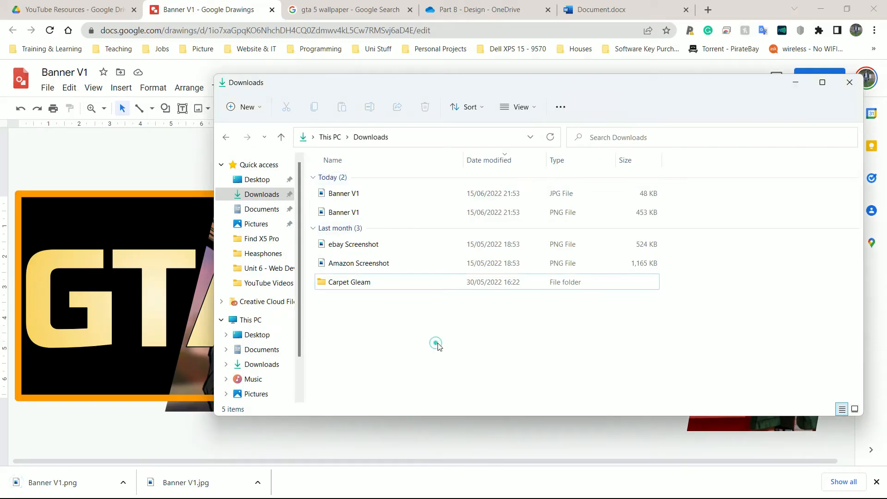
{"action": "left_click", "coordinate": [606, 213]}
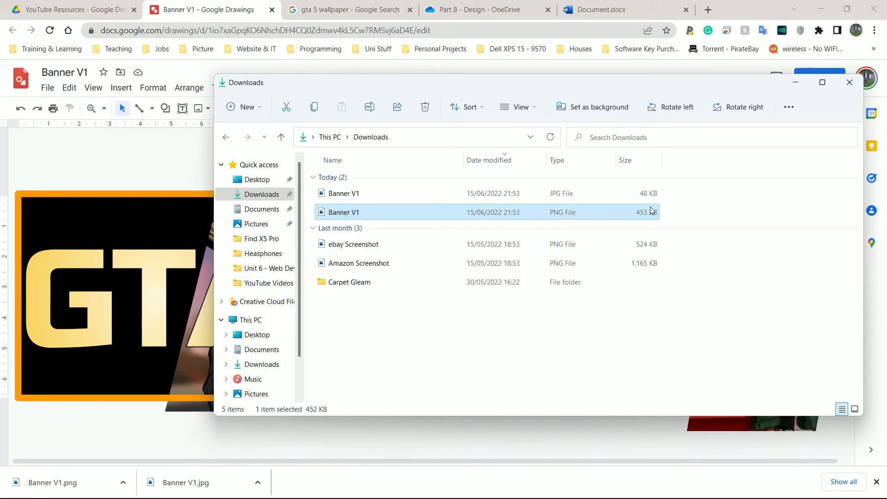
{"action": "left_click", "coordinate": [403, 196]}
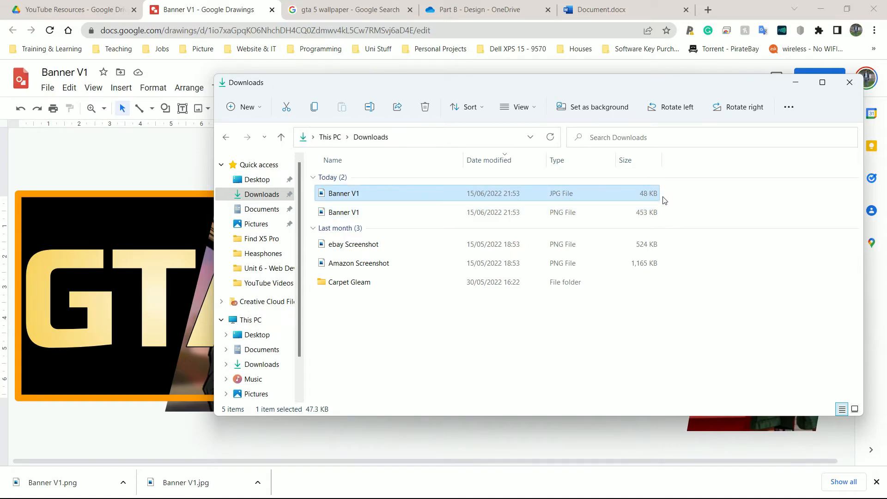
{"action": "left_click", "coordinate": [628, 214]}
{"action": "left_click", "coordinate": [631, 193]}
{"action": "left_click", "coordinate": [639, 217]}
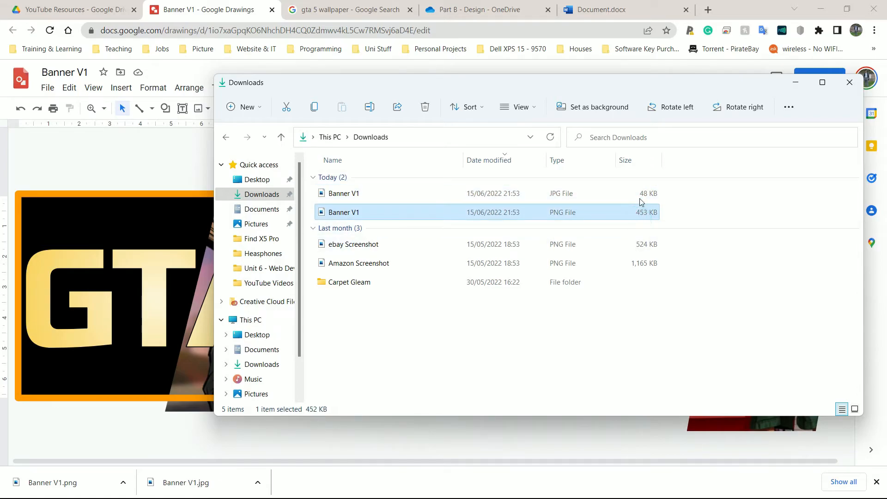
{"action": "left_click", "coordinate": [641, 198]}
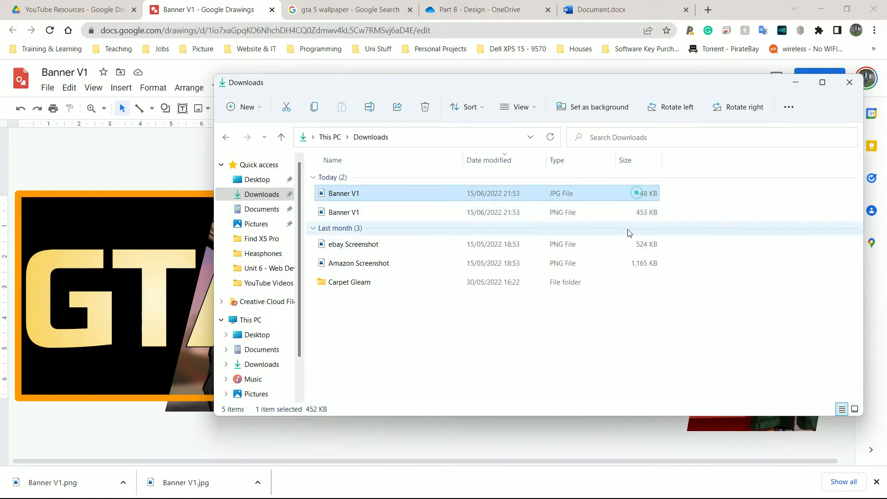
{"action": "left_click", "coordinate": [583, 213]}
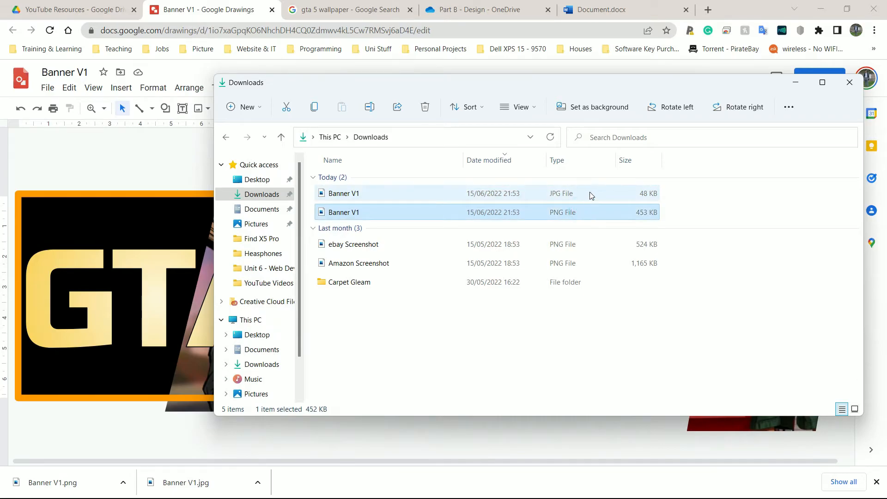
{"action": "left_click", "coordinate": [569, 194]}
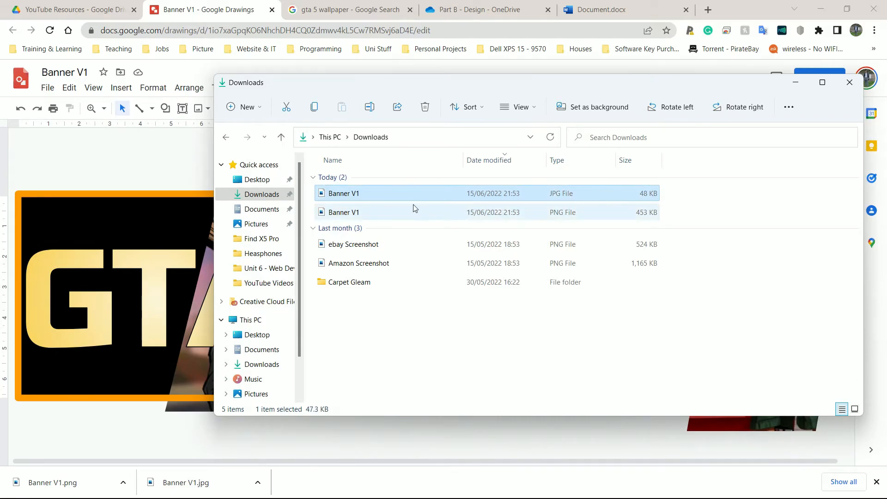
Open Banner V1.png in Photos, compare it side by side with Banner V1.jpg, and close the viewer
{"action": "double_click", "coordinate": [342, 212]}
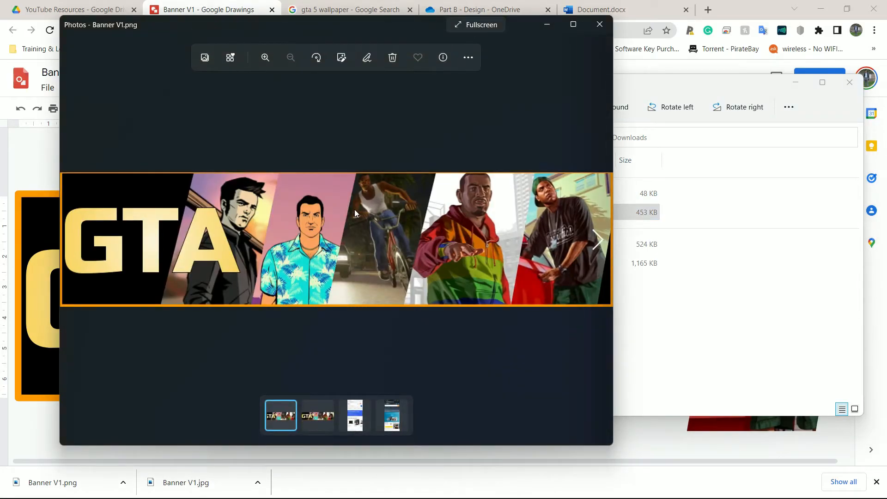
{"action": "left_click", "coordinate": [318, 416]}
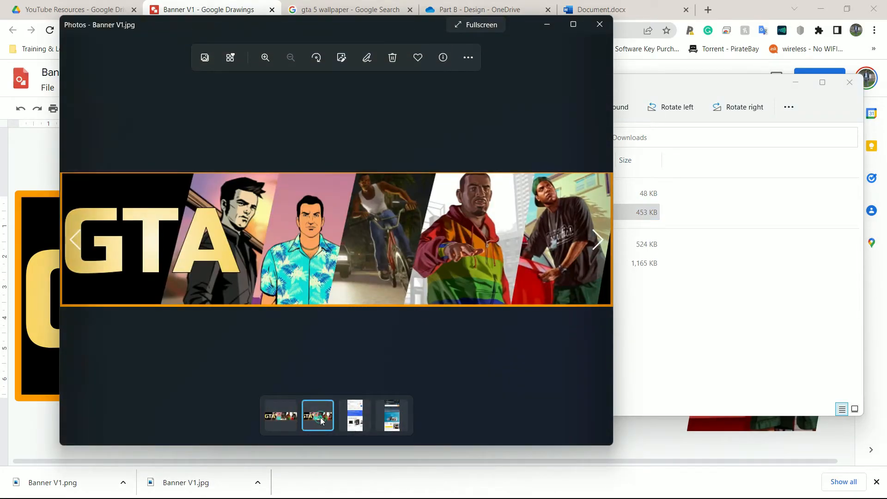
{"action": "left_click", "coordinate": [289, 408]}
{"action": "left_click", "coordinate": [294, 416]}
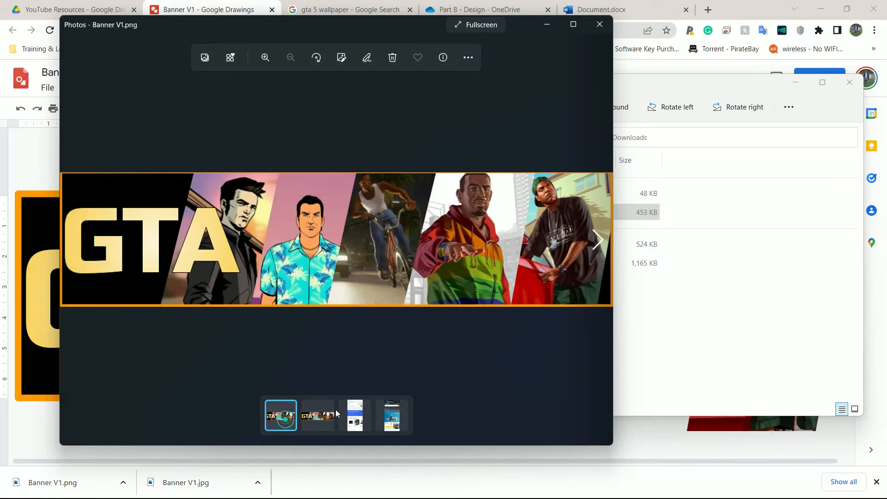
{"action": "left_click", "coordinate": [289, 409]}
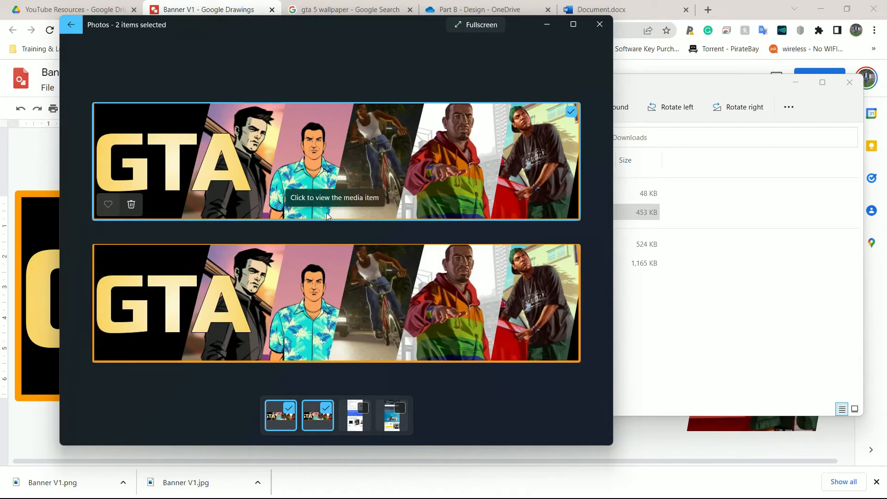
{"action": "left_click", "coordinate": [599, 25]}
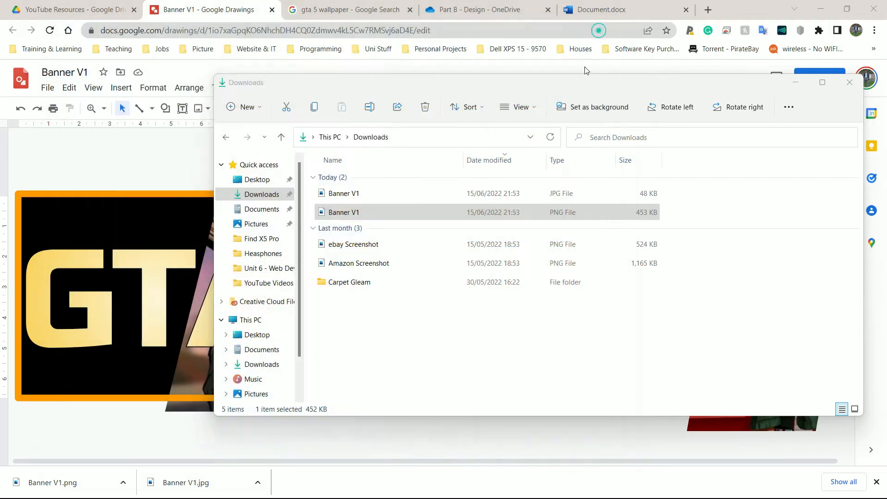
Review the PNG and JPG versions of Banner V1 once more in the Downloads list
{"action": "left_click", "coordinate": [455, 342]}
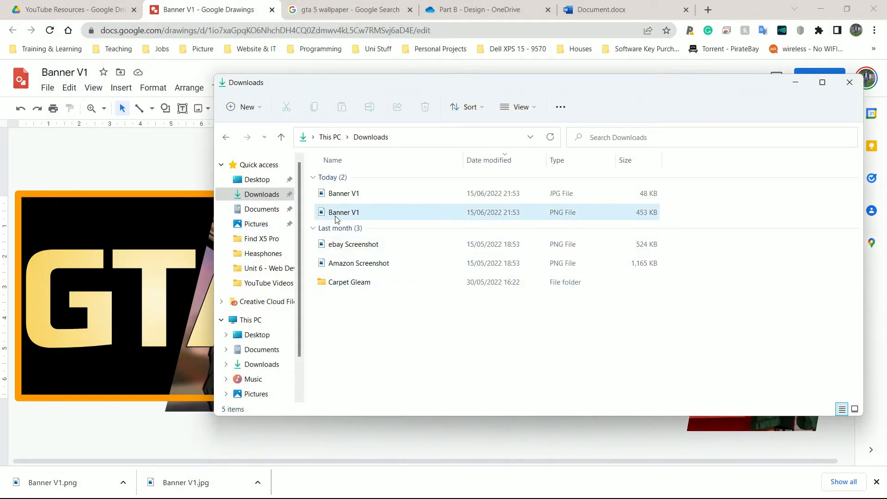
{"action": "left_click", "coordinate": [408, 209]}
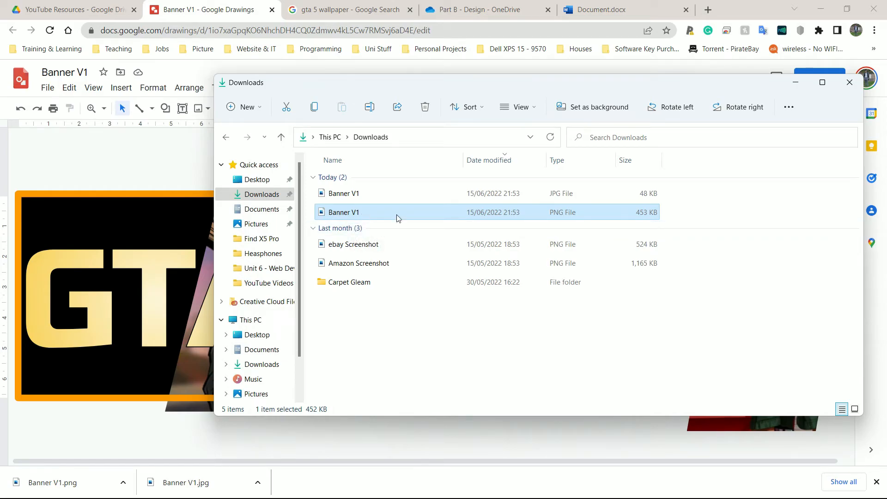
{"action": "left_click", "coordinate": [354, 194]}
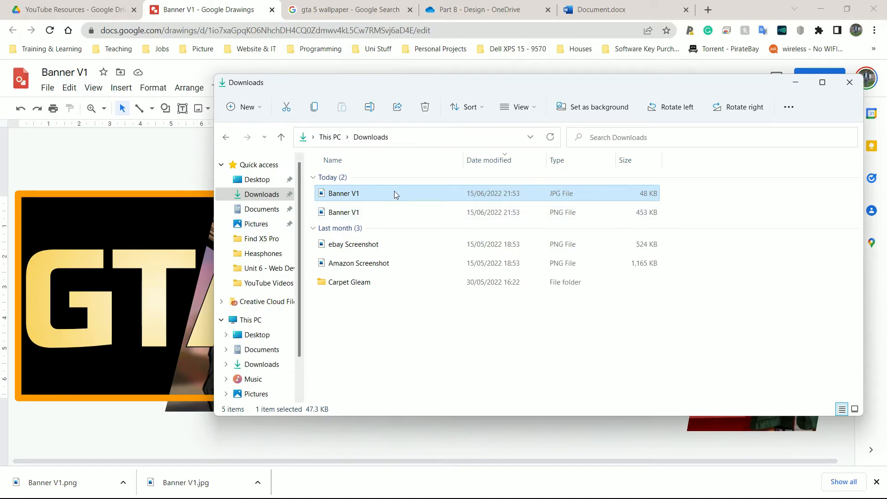
{"action": "left_click", "coordinate": [618, 212]}
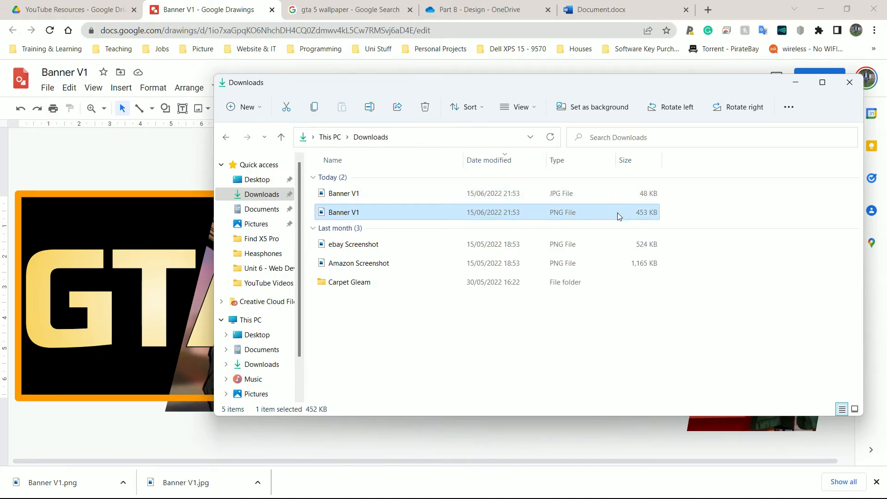
{"action": "left_click", "coordinate": [334, 193]}
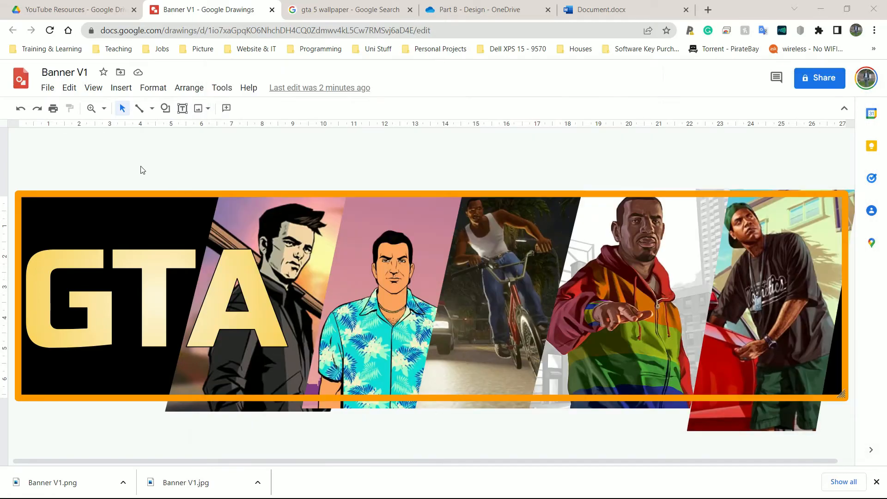
Create a new Google Drawings file in the YouTube Resources folder of Google Drive
{"action": "left_click", "coordinate": [140, 166]}
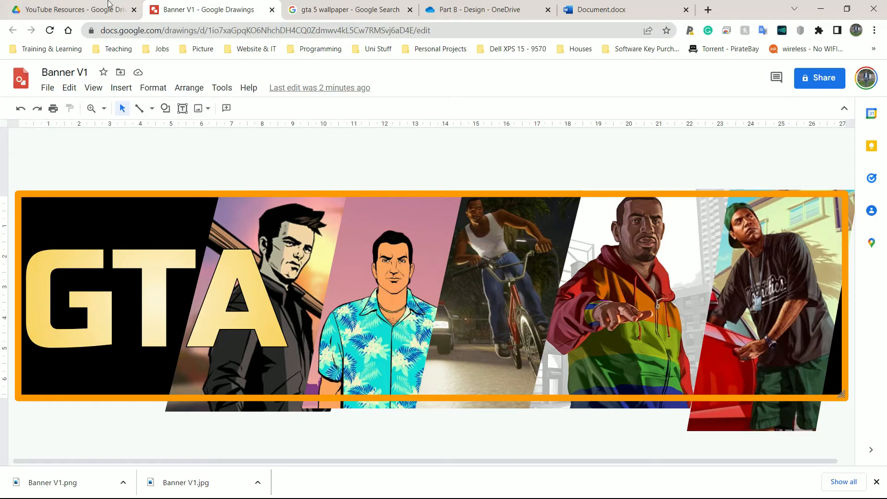
{"action": "left_click", "coordinate": [77, 6]}
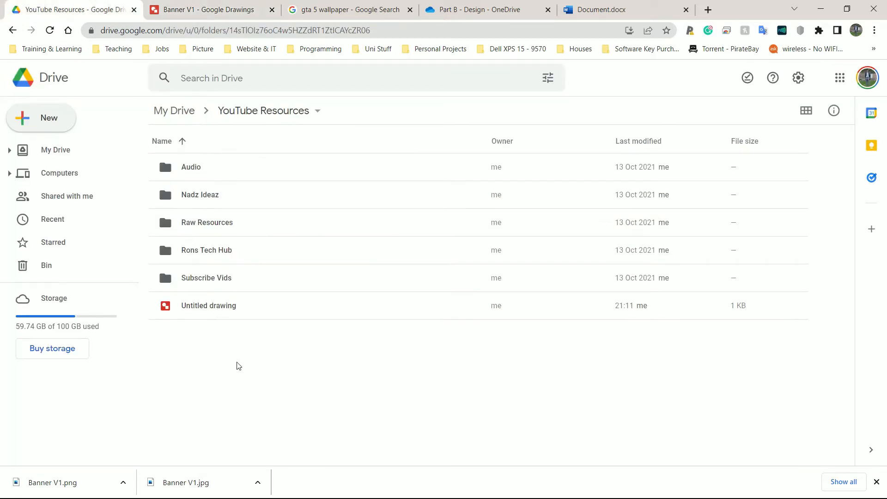
{"action": "left_click", "coordinate": [268, 396]}
{"action": "left_click", "coordinate": [45, 119]}
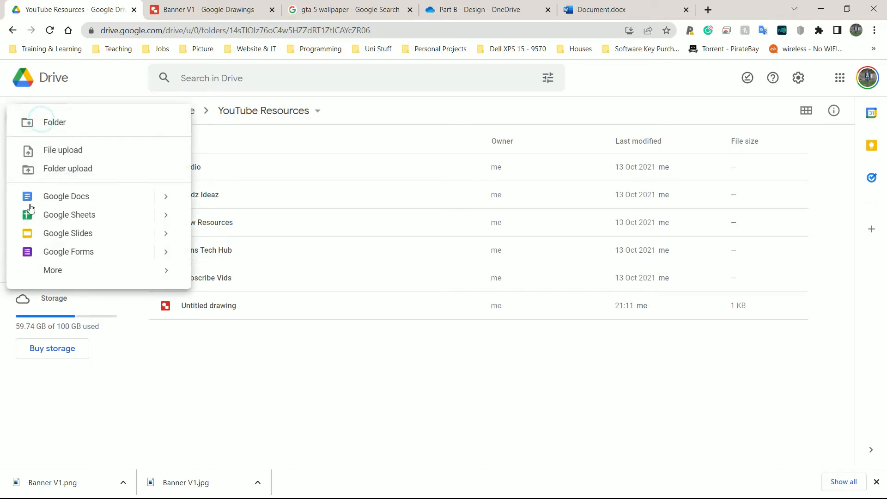
{"action": "mouse_move", "coordinate": [46, 271]}
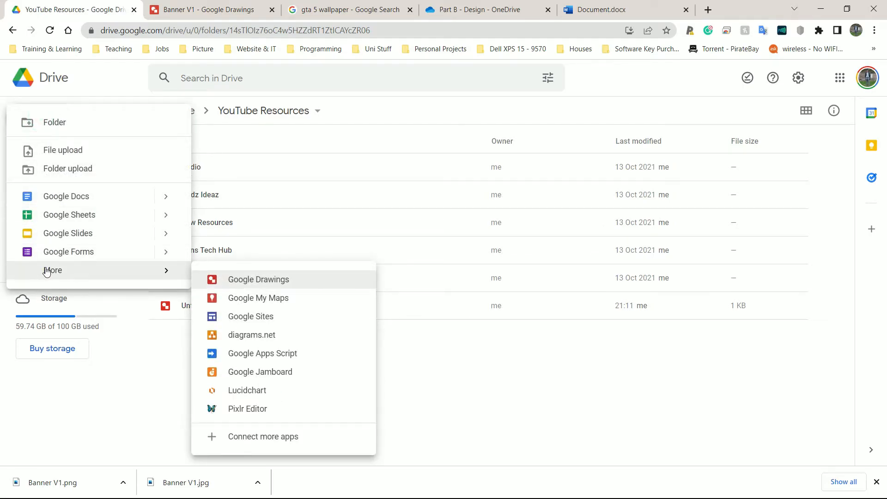
{"action": "left_click", "coordinate": [266, 280]}
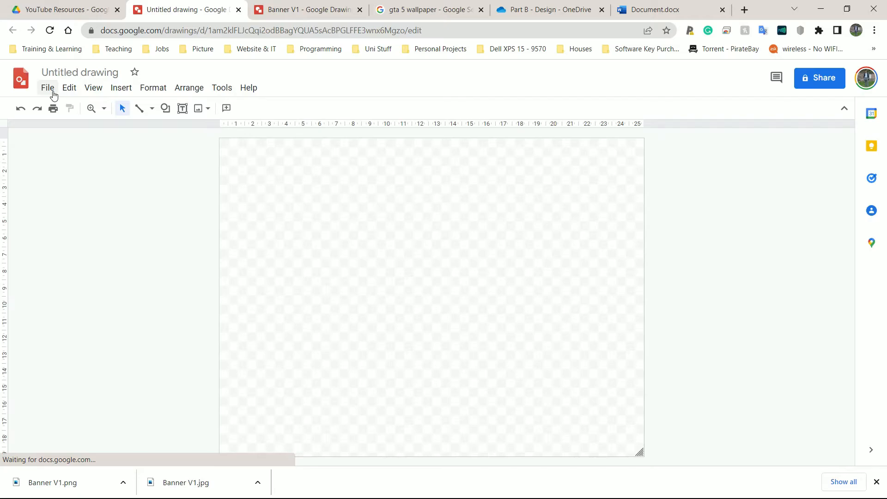
Rename the new drawing as Banner 2 V1
{"action": "left_click", "coordinate": [59, 73]}
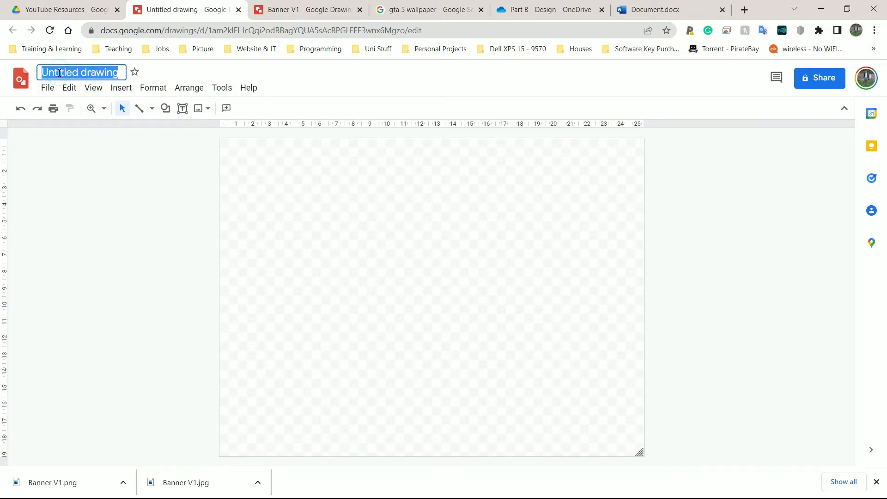
{"action": "type", "text": "Banner 2 V1"}
{"action": "left_click", "coordinate": [118, 180]}
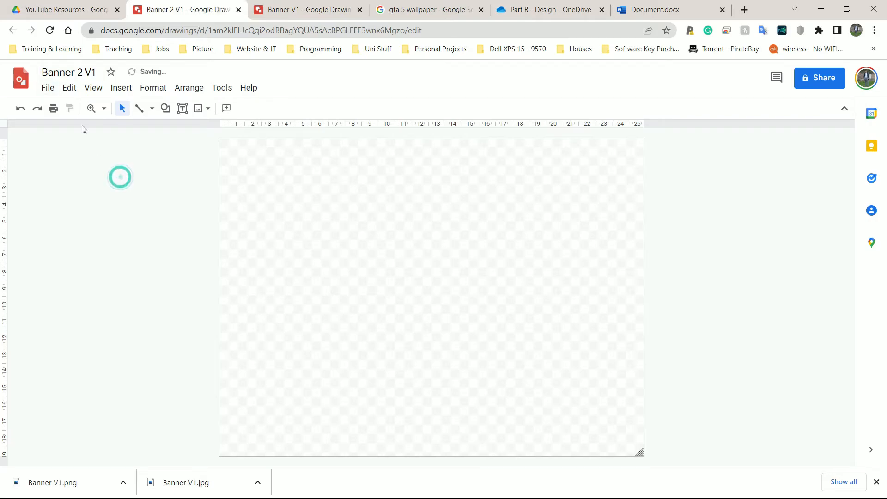
Set the drawing's page to a custom size of 1024 × 250 pixels
{"action": "left_click", "coordinate": [47, 88]}
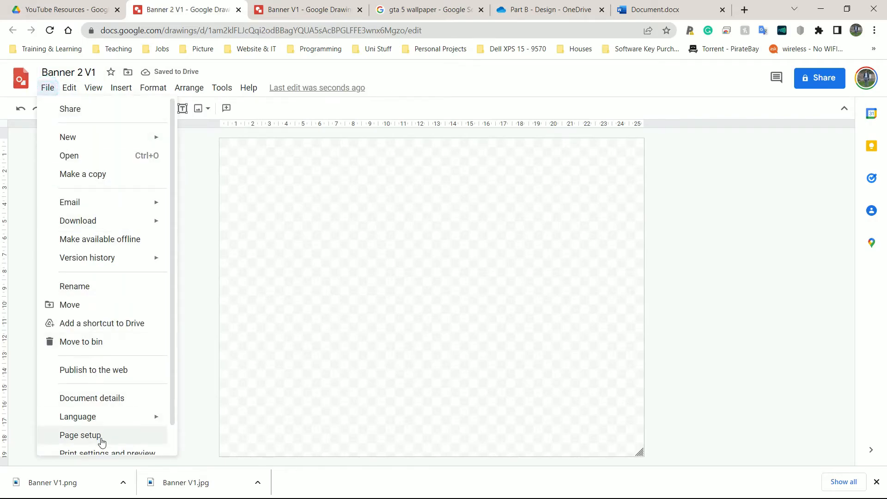
{"action": "left_click", "coordinate": [100, 435]}
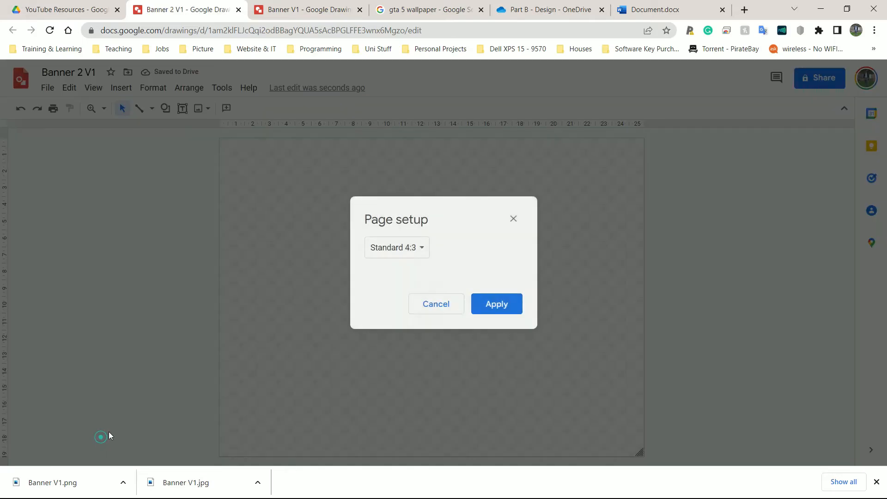
{"action": "left_click", "coordinate": [419, 248]}
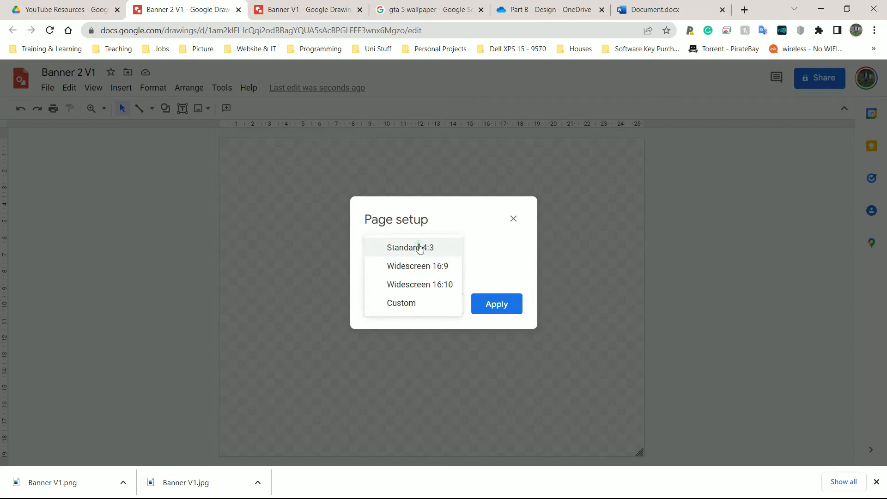
{"action": "left_click", "coordinate": [408, 304]}
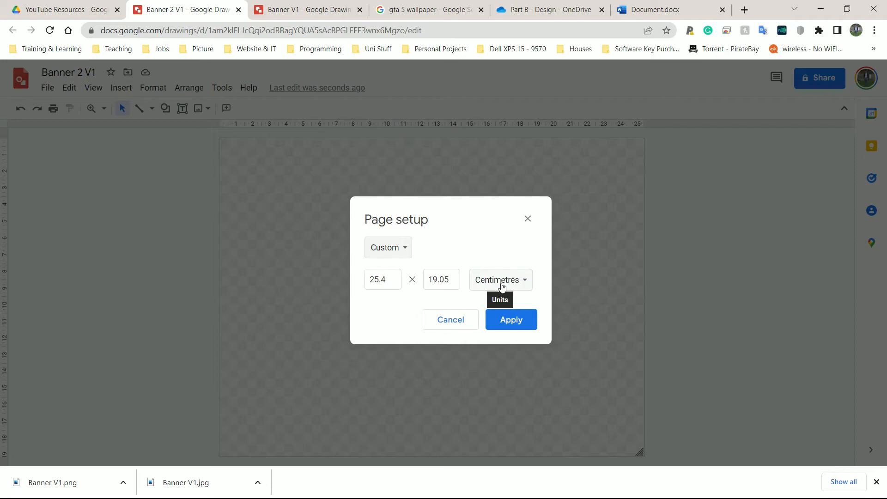
{"action": "left_click", "coordinate": [502, 286]}
{"action": "left_click", "coordinate": [514, 320]}
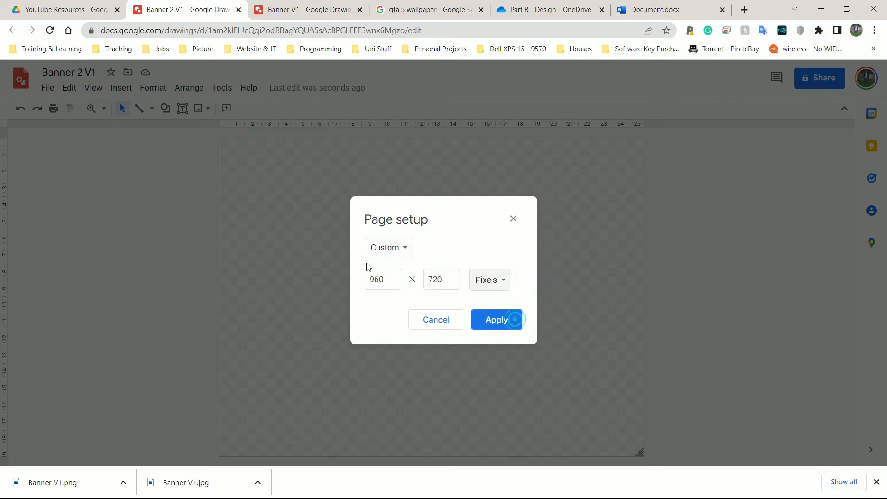
{"action": "double_click", "coordinate": [376, 279]}
{"action": "type", "text": "1024"}
{"action": "key", "text": "Tab"}
{"action": "type", "text": "2"}
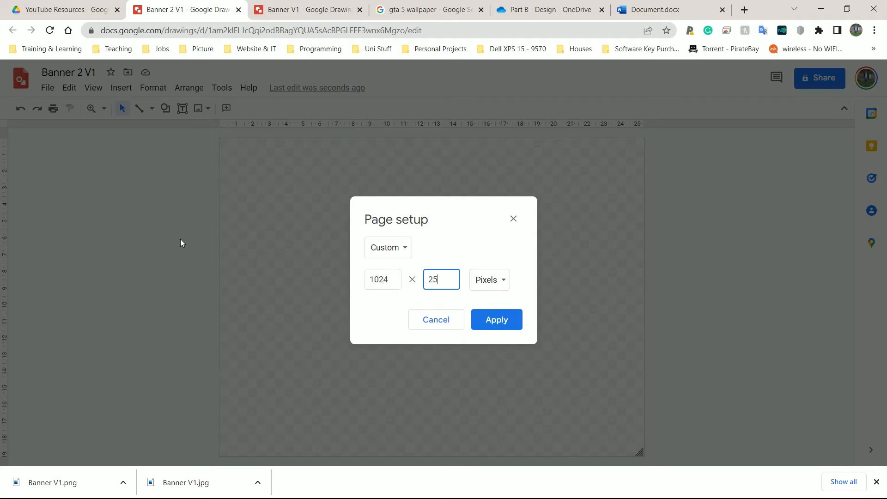
{"action": "type", "text": "50"}
{"action": "key", "text": "Return"}
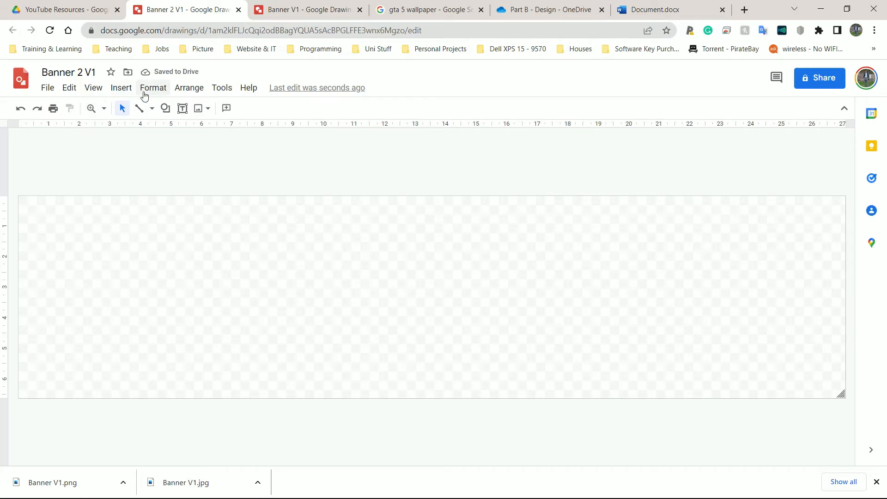
Insert word art reading GTA and set its font to Russo One
{"action": "left_click", "coordinate": [121, 90]}
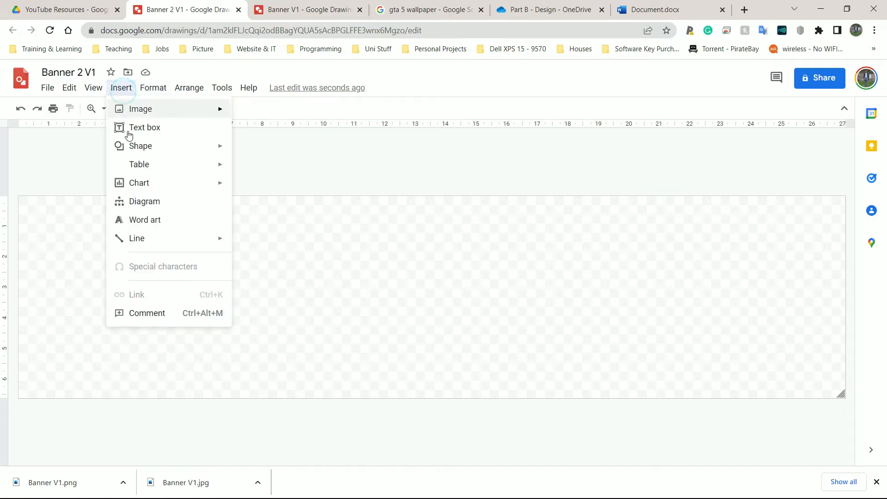
{"action": "left_click", "coordinate": [144, 220]}
{"action": "type", "text": "GT"}
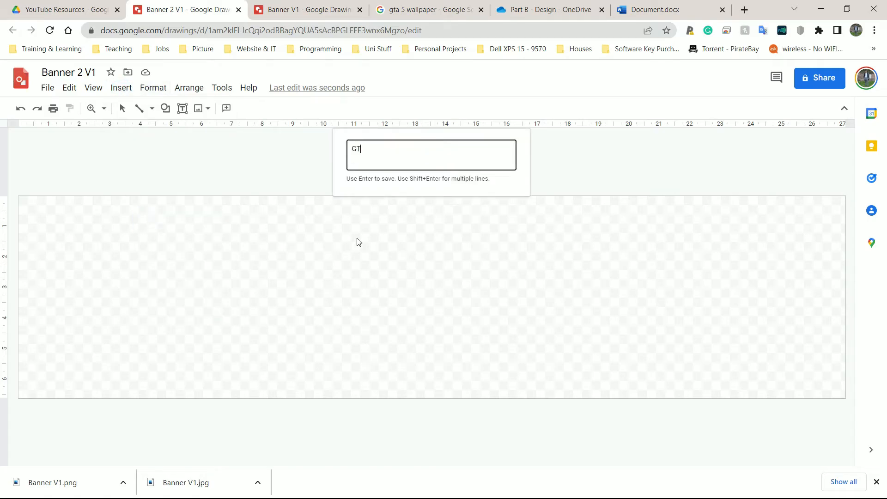
{"action": "type", "text": "A"}
{"action": "key", "text": "Return"}
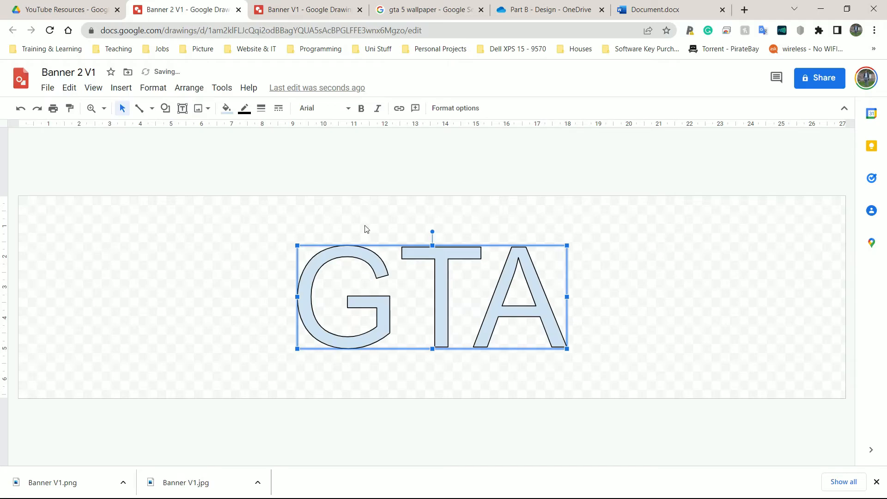
{"action": "left_click", "coordinate": [321, 108]}
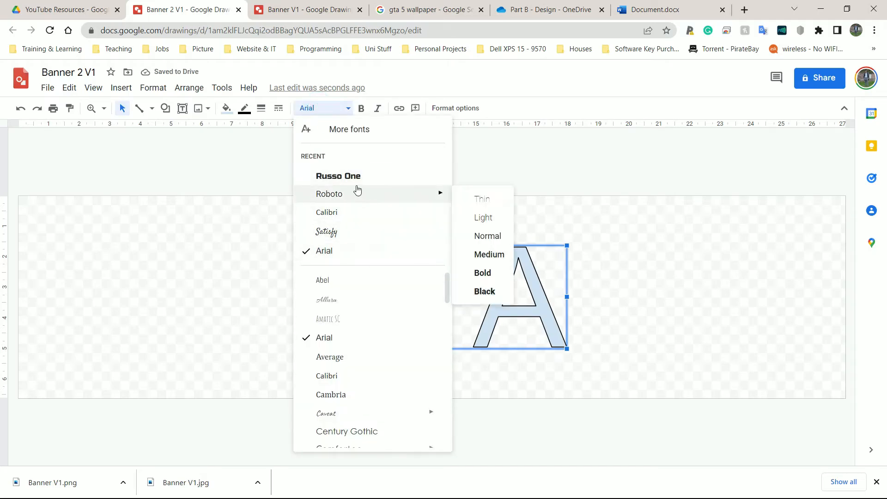
{"action": "left_click", "coordinate": [361, 176]}
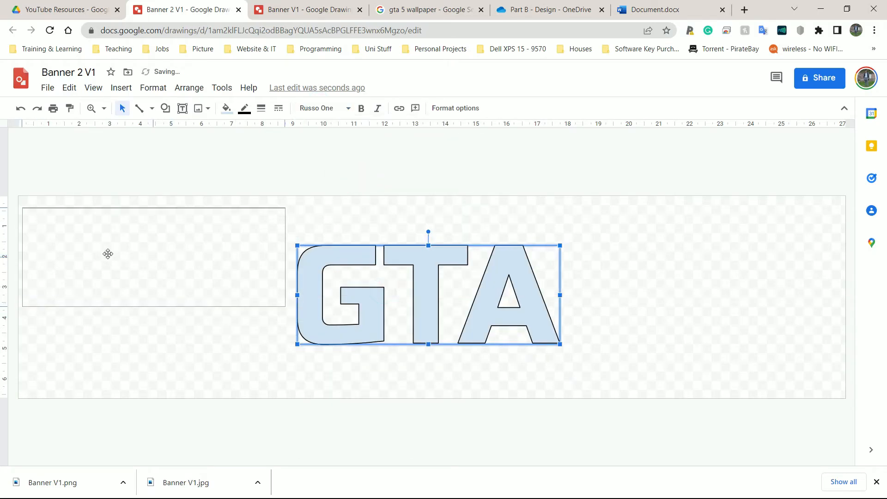
Move the GTA word art to the canvas's left end and enlarge it to nearly the full canvas height, about 16 cm wide
{"action": "left_click_drag", "start_coordinate": [107, 254], "coordinate": [105, 252]}
{"action": "left_click_drag", "start_coordinate": [281, 304], "coordinate": [400, 382]}
{"action": "left_click", "coordinate": [546, 306]}
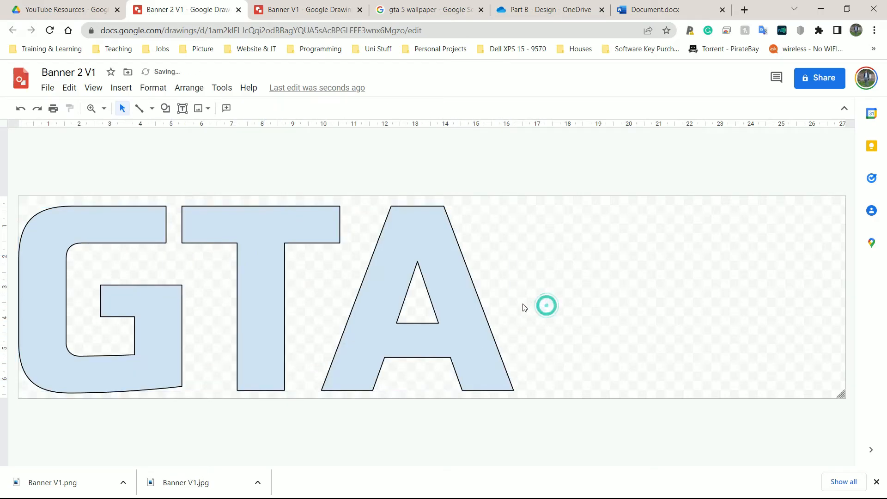
{"action": "left_click", "coordinate": [308, 264]}
{"action": "left_click_drag", "start_coordinate": [315, 263], "coordinate": [321, 263]}
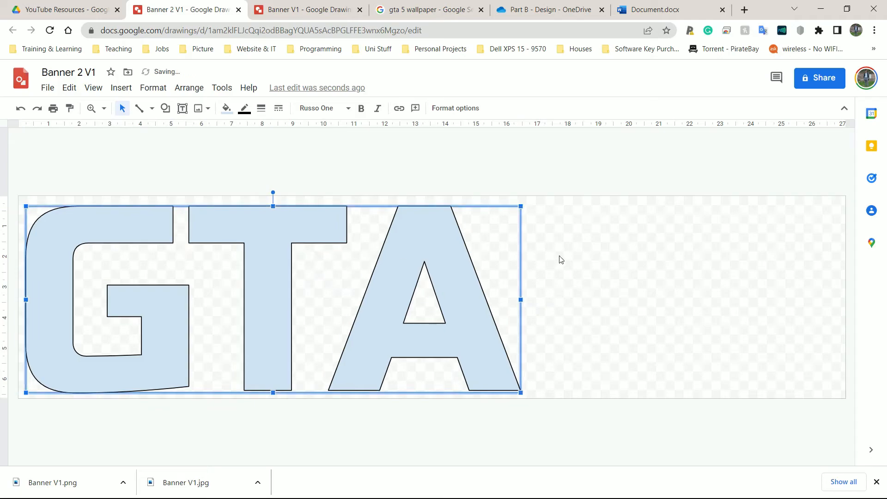
{"action": "left_click", "coordinate": [559, 256]}
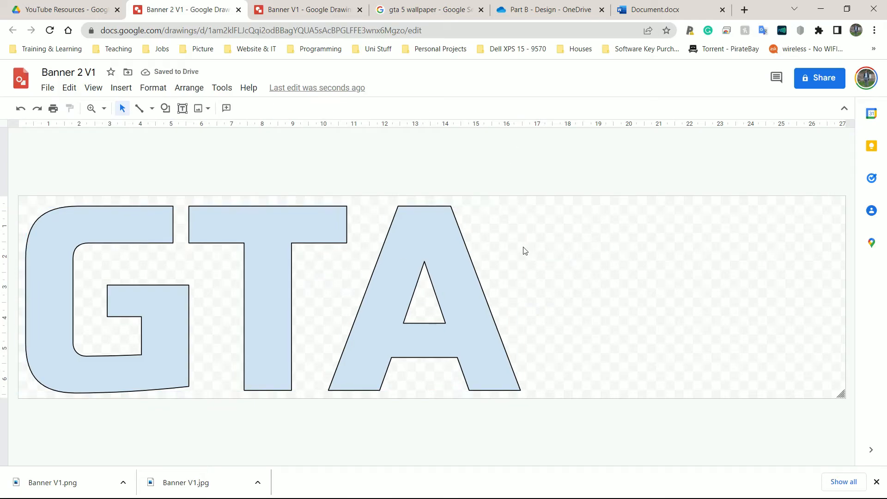
{"action": "left_click", "coordinate": [543, 233]}
Duplicate the GTA word art and move the copy up and to the right of the original
{"action": "left_click", "coordinate": [243, 238]}
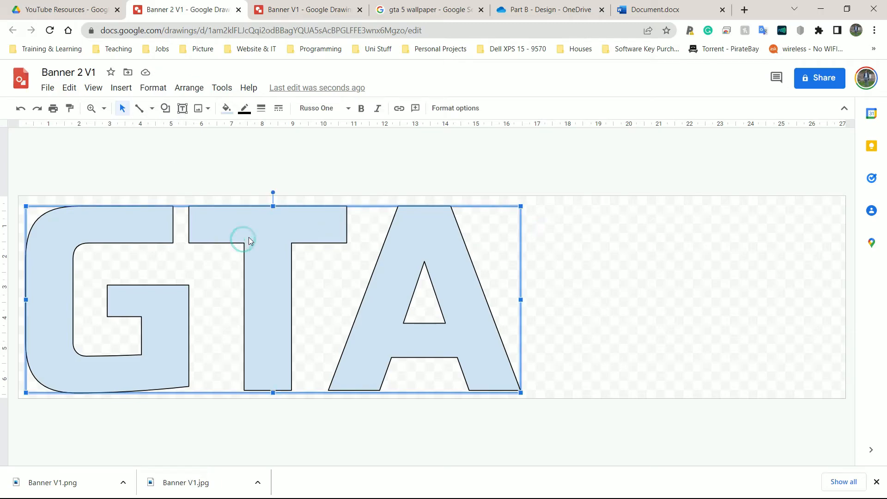
{"action": "key", "text": "ctrl+d"}
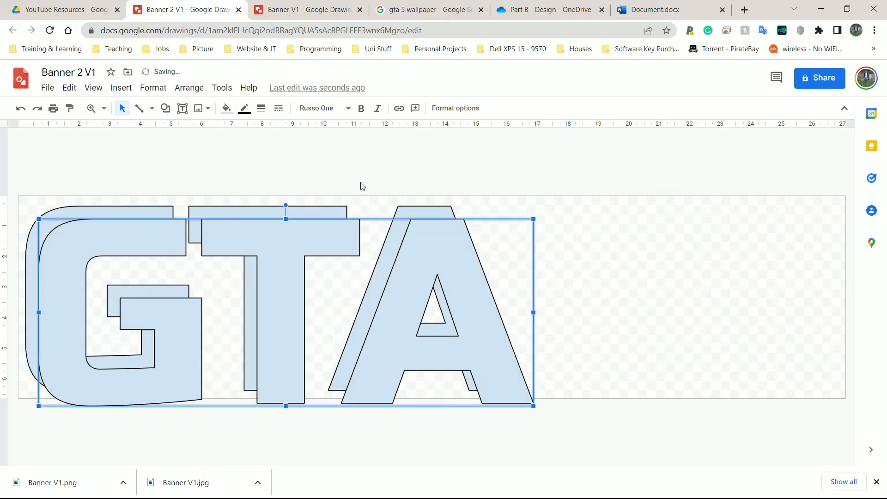
{"action": "left_click_drag", "start_coordinate": [291, 250], "coordinate": [457, 199]}
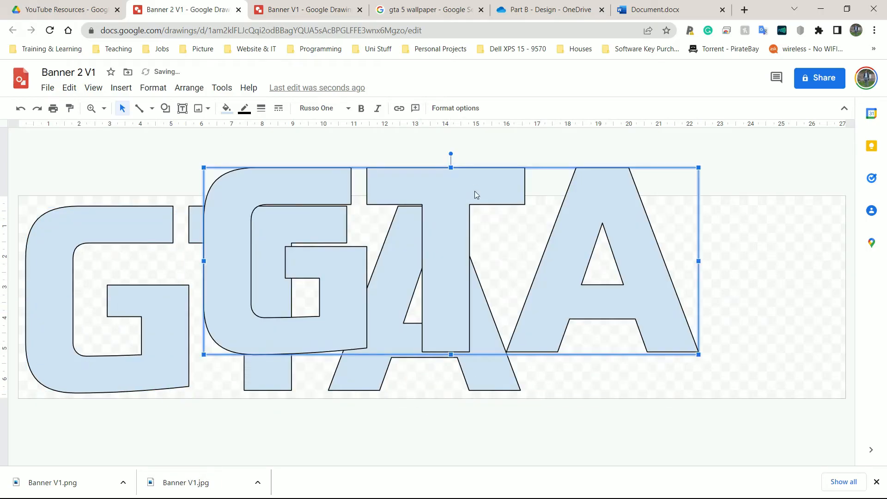
Change the text of the duplicated word art to "See the evolution" on a single line
{"action": "double_click", "coordinate": [470, 191]}
{"action": "type", "text": "See the evolution"}
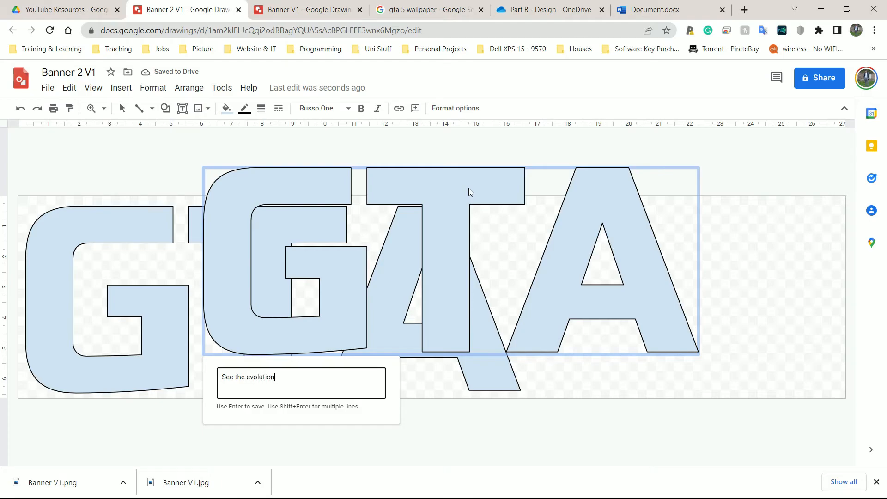
{"action": "key", "text": "shift+Return"}
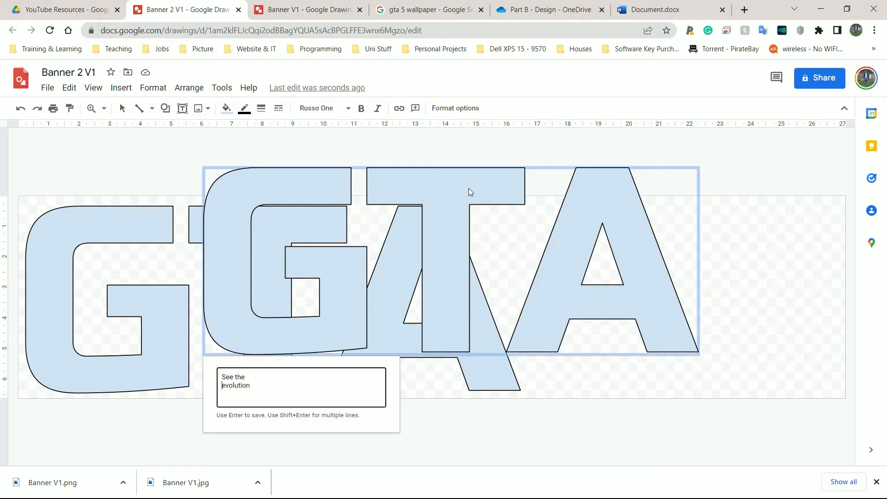
{"action": "key", "text": "BackSpace"}
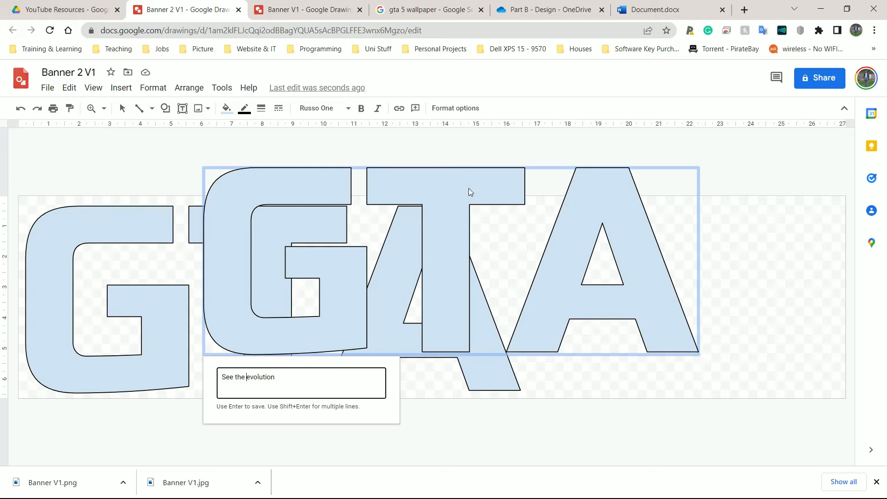
{"action": "key", "text": "Return"}
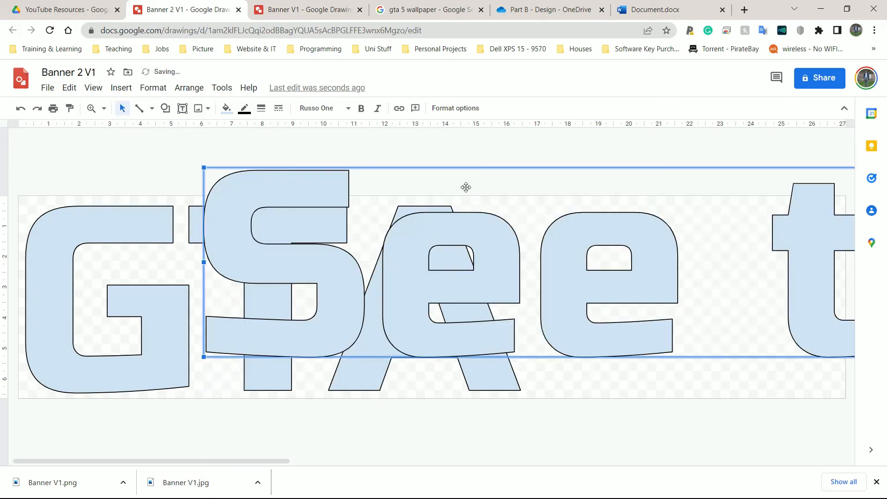
Try to reposition and shrink the "See the evolution" word art from its lower-left corner, and undo the last change
{"action": "left_click_drag", "start_coordinate": [490, 256], "coordinate": [454, 260]}
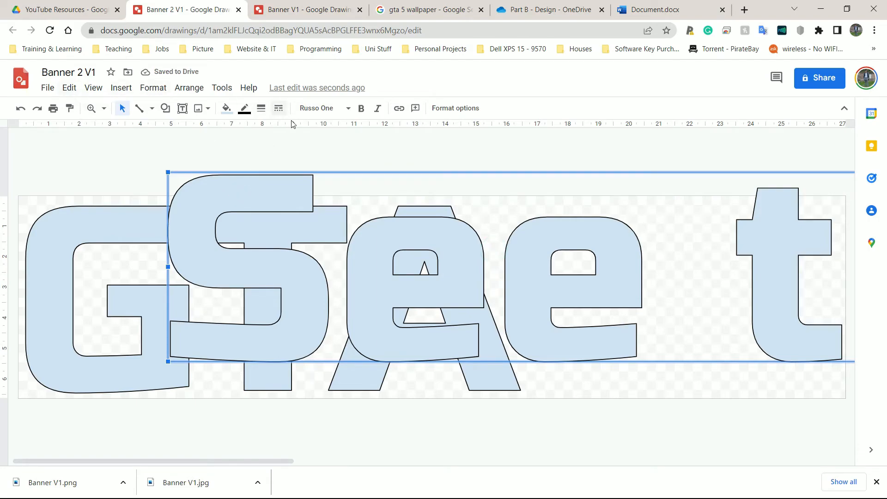
{"action": "left_click_drag", "start_coordinate": [289, 204], "coordinate": [226, 186]}
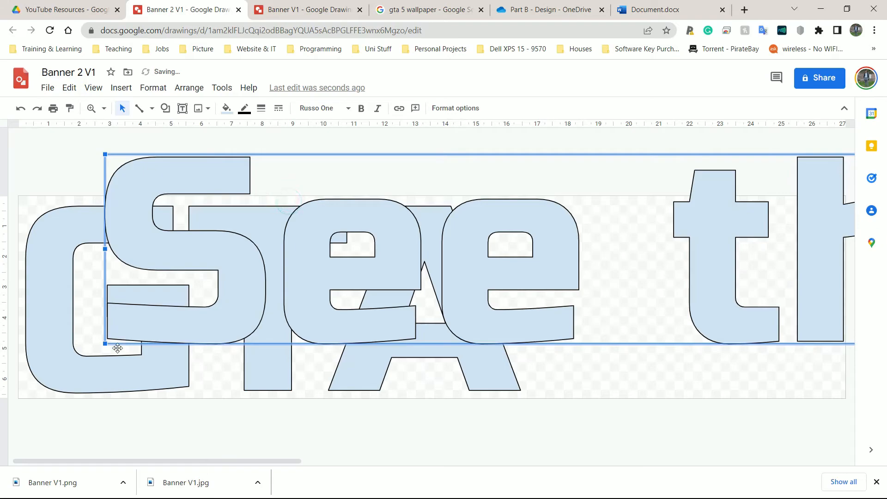
{"action": "left_click_drag", "start_coordinate": [103, 343], "coordinate": [585, 214]}
{"action": "left_click_drag", "start_coordinate": [644, 193], "coordinate": [214, 360]}
{"action": "key", "text": "ctrl+z"}
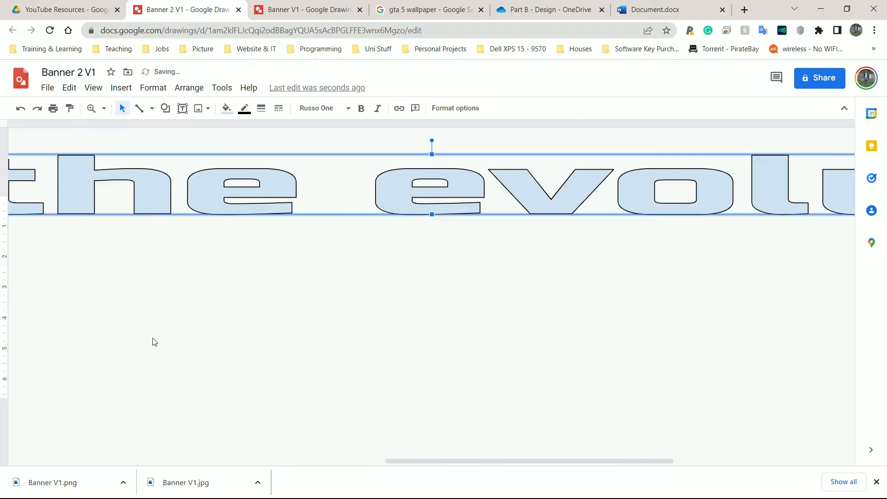
Shrink the single-line "See the evolution" word art to about 2.5 cm tall and move it over the GTA lettering
{"action": "scroll", "coordinate": [180, 319], "scroll_direction": "up", "scroll_amount": 3}
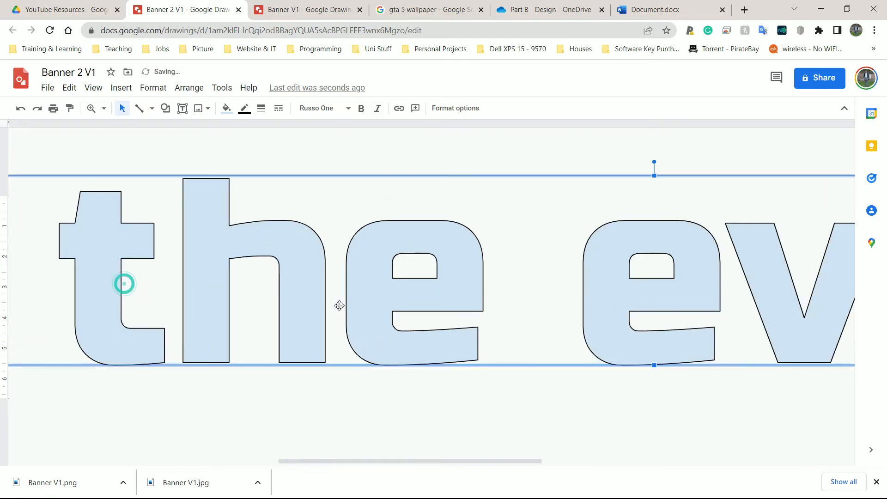
{"action": "left_click_drag", "start_coordinate": [330, 460], "coordinate": [44, 448]}
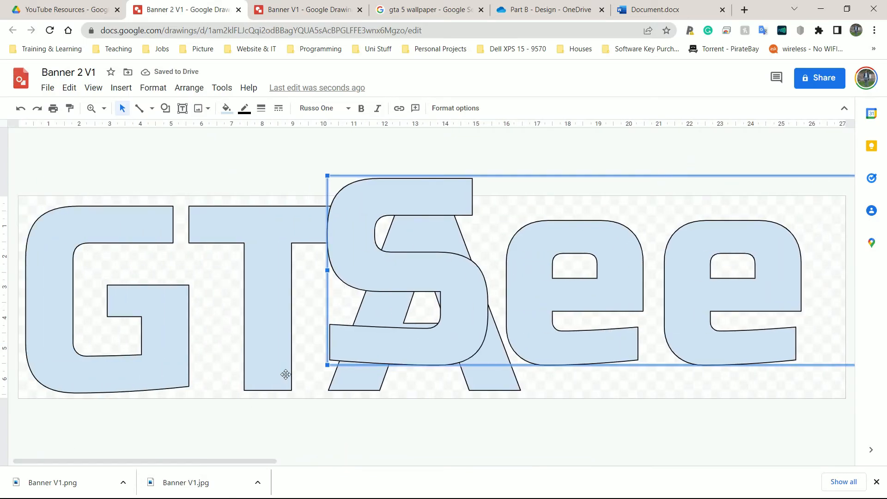
{"action": "left_click_drag", "start_coordinate": [327, 367], "coordinate": [291, 262]}
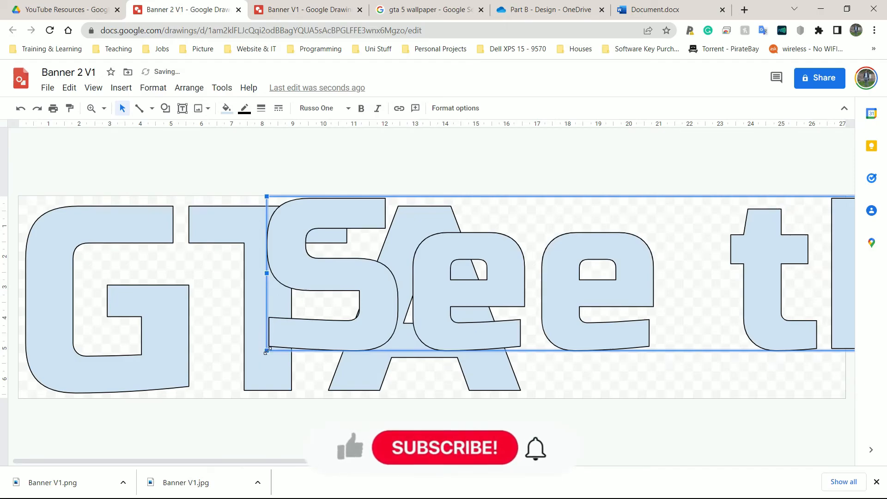
{"action": "left_click_drag", "start_coordinate": [266, 352], "coordinate": [735, 312]}
{"action": "left_click_drag", "start_coordinate": [753, 243], "coordinate": [200, 276]}
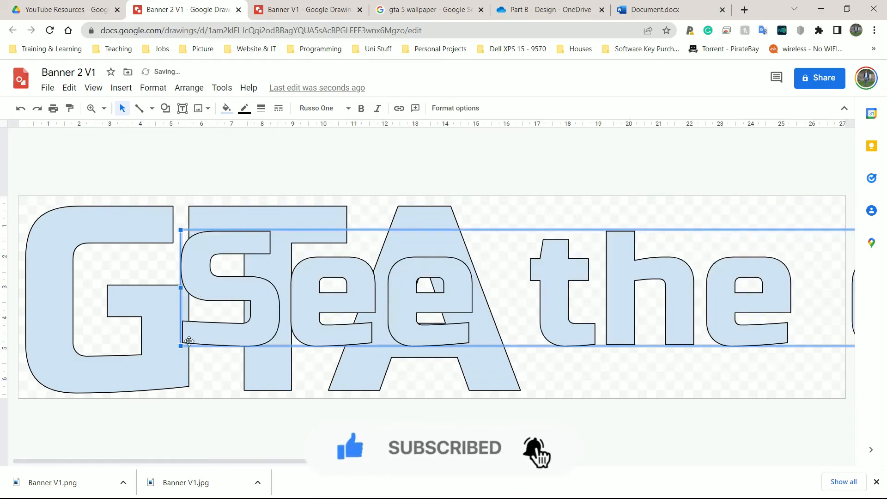
{"action": "left_click_drag", "start_coordinate": [180, 347], "coordinate": [654, 307]}
{"action": "left_click_drag", "start_coordinate": [404, 283], "coordinate": [323, 283]}
Split the tagline word art into two lines, "See the" above "evolution"
{"action": "double_click", "coordinate": [323, 283]}
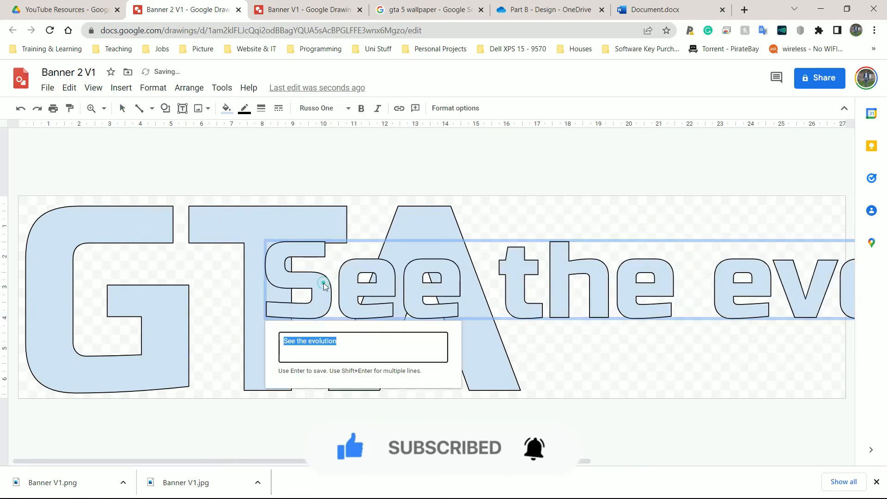
{"action": "left_click", "coordinate": [344, 343]}
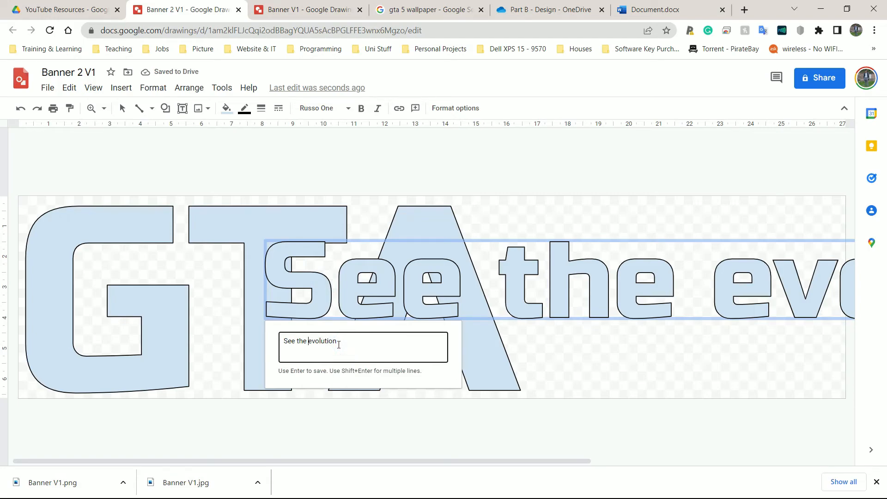
{"action": "key", "text": "ctrl+Left"}
{"action": "key", "text": "shift+Return"}
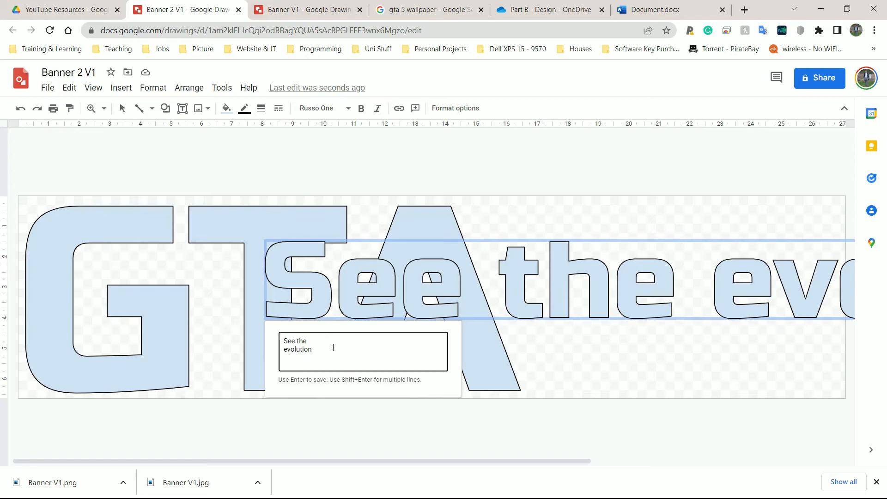
{"action": "key", "text": "Return"}
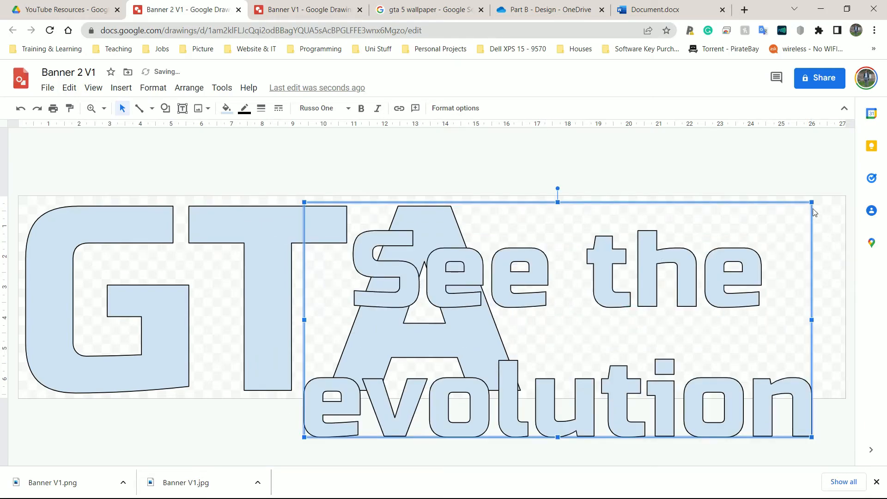
Shrink the two-line tagline to about 10 cm wide and fit it into the free space to the right of the GTA lettering
{"action": "left_click_drag", "start_coordinate": [810, 202], "coordinate": [697, 255]}
{"action": "left_click_drag", "start_coordinate": [560, 320], "coordinate": [706, 264]}
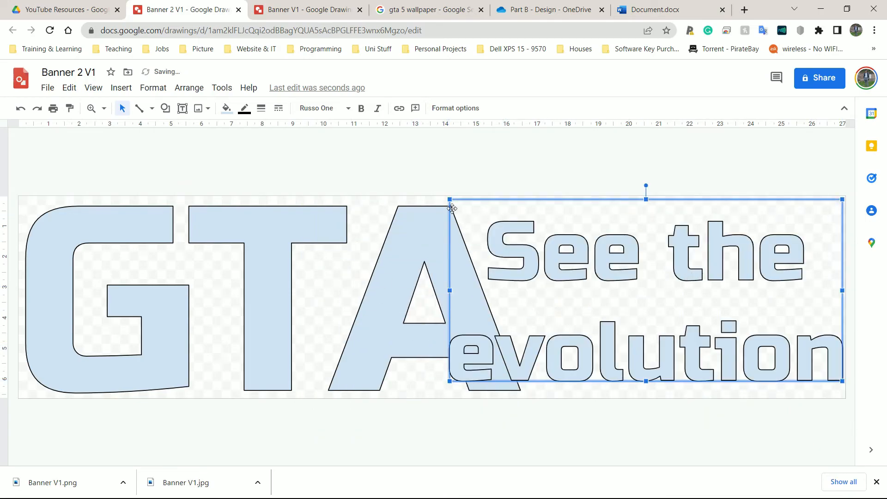
{"action": "left_click_drag", "start_coordinate": [450, 199], "coordinate": [527, 234]}
{"action": "left_click_drag", "start_coordinate": [673, 324], "coordinate": [670, 308]}
{"action": "left_click", "coordinate": [513, 192]}
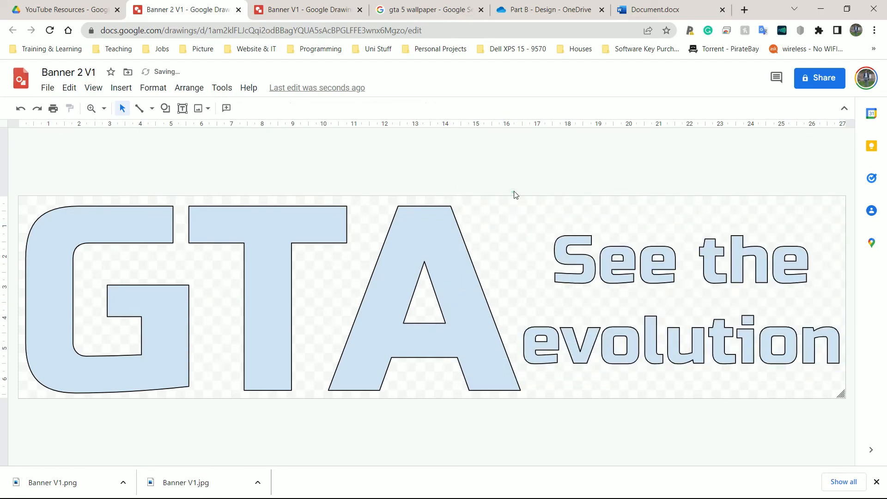
Make the outline of the GTA word art transparent
{"action": "left_click", "coordinate": [416, 245]}
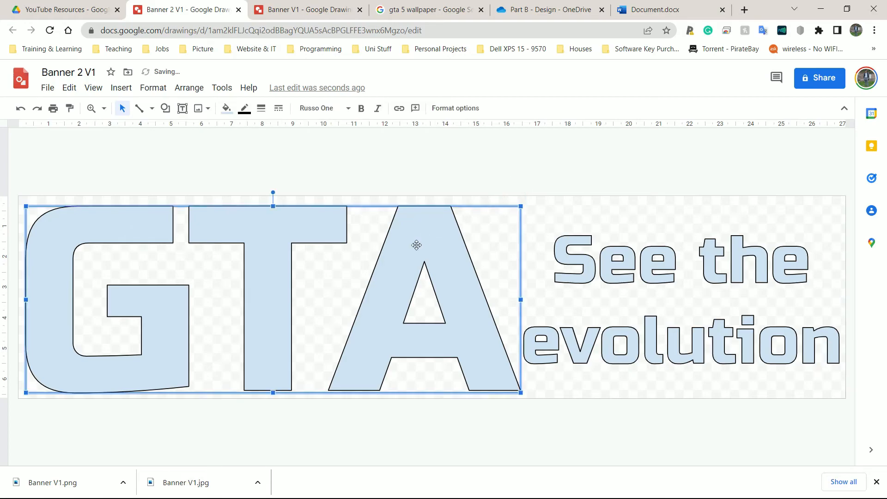
{"action": "left_click", "coordinate": [231, 109]}
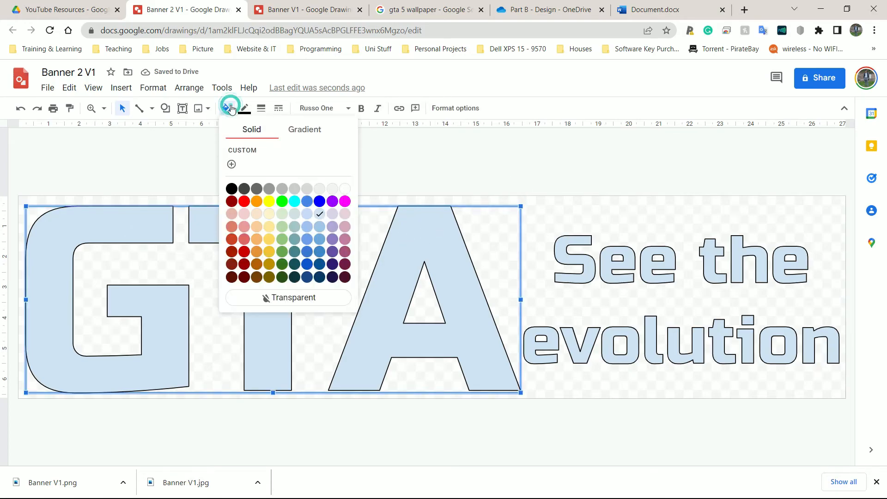
{"action": "left_click", "coordinate": [246, 110]}
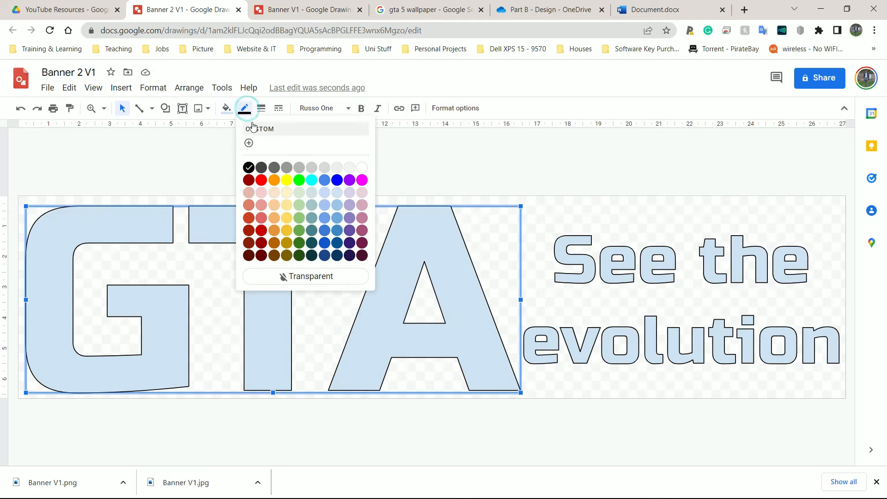
{"action": "left_click", "coordinate": [289, 277]}
{"action": "left_click", "coordinate": [246, 243]}
Fill the GTA word art with the light red radial gradient
{"action": "left_click", "coordinate": [229, 109]}
{"action": "left_click", "coordinate": [314, 129]}
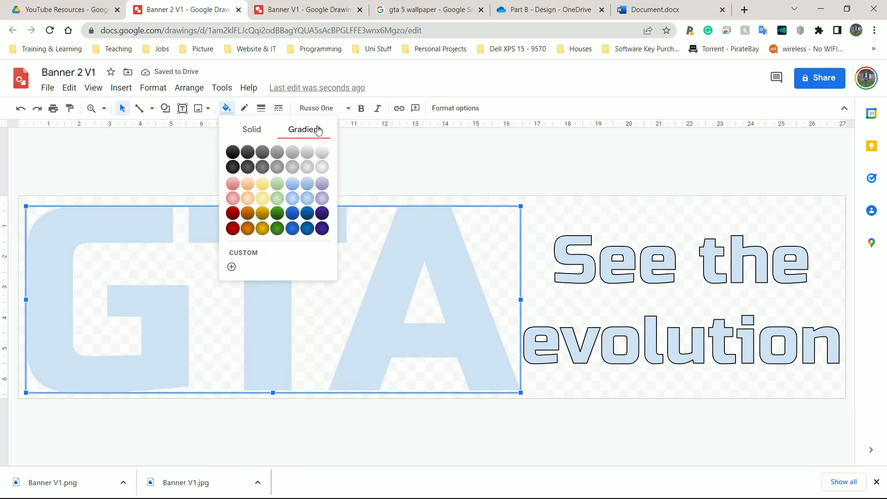
{"action": "left_click", "coordinate": [235, 199]}
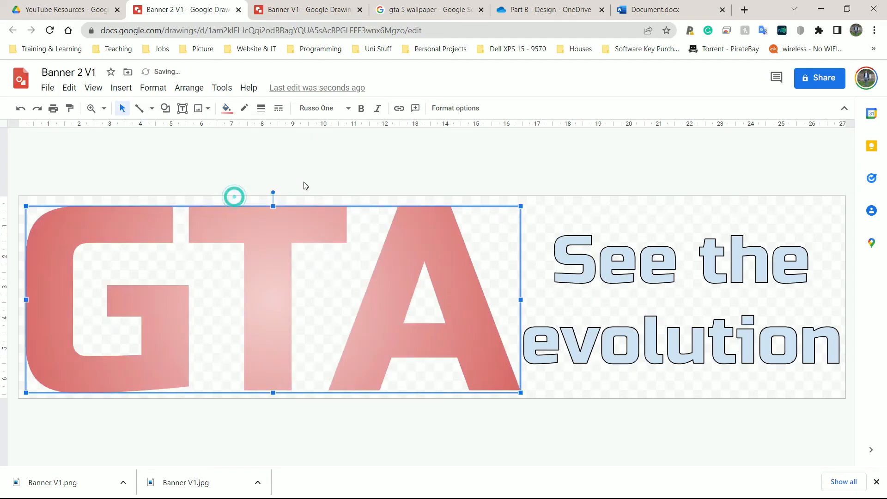
Give the GTA word art a dark outline and deselect it
{"action": "left_click", "coordinate": [244, 108]}
{"action": "left_click", "coordinate": [271, 165]}
{"action": "left_click", "coordinate": [340, 151]}
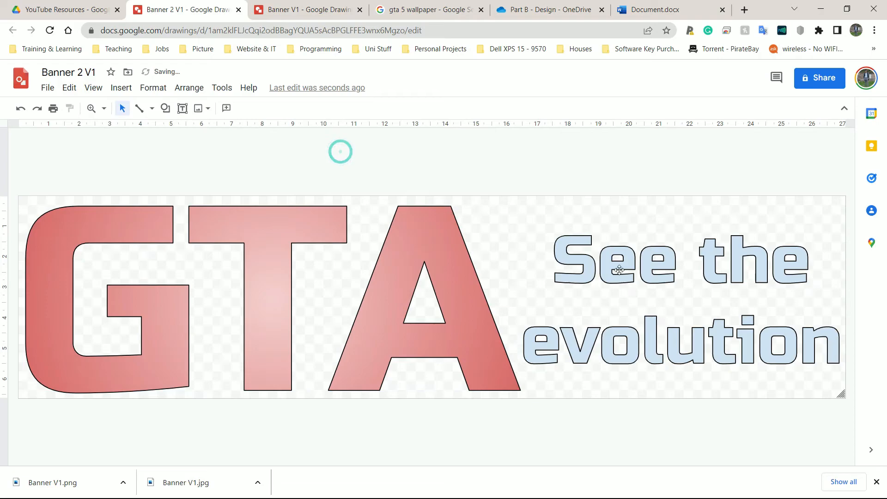
Try a dark red radial gradient on the "See the evolution" word art, and replace it with the light purple radial gradient
{"action": "left_click", "coordinate": [650, 275]}
{"action": "left_click", "coordinate": [227, 109]}
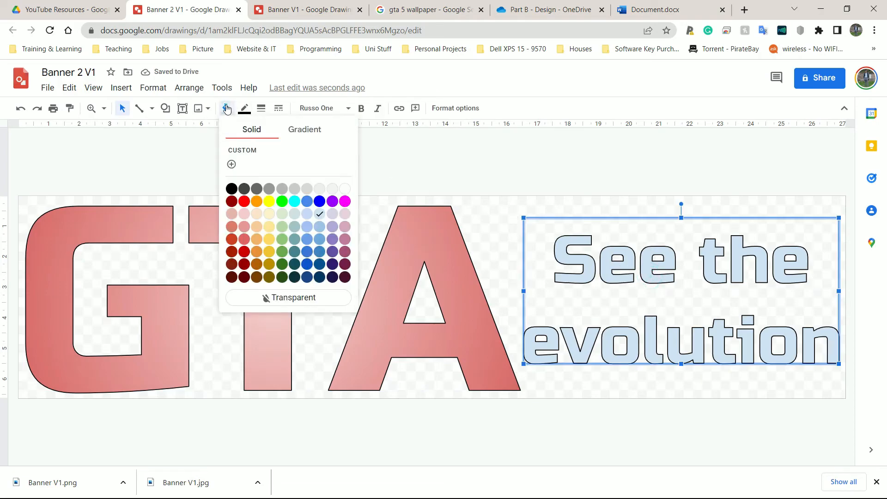
{"action": "left_click", "coordinate": [307, 129]}
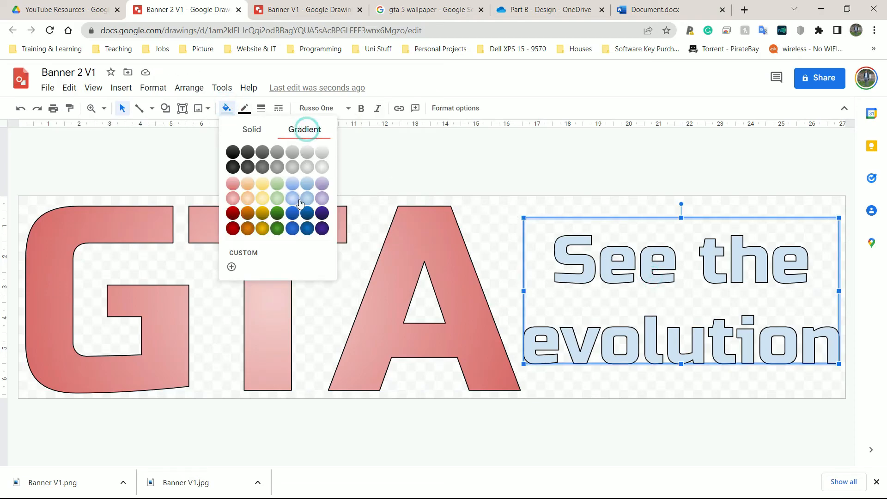
{"action": "left_click", "coordinate": [238, 214]}
{"action": "left_click", "coordinate": [227, 109]}
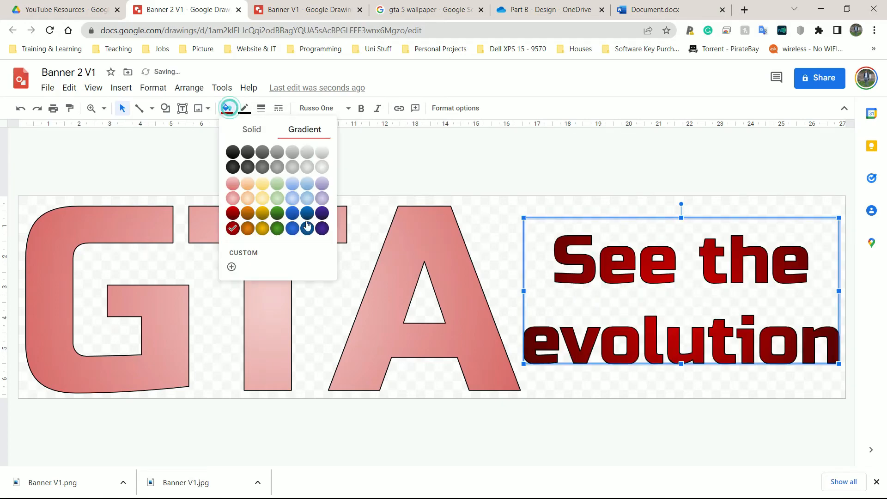
{"action": "left_click", "coordinate": [323, 198]}
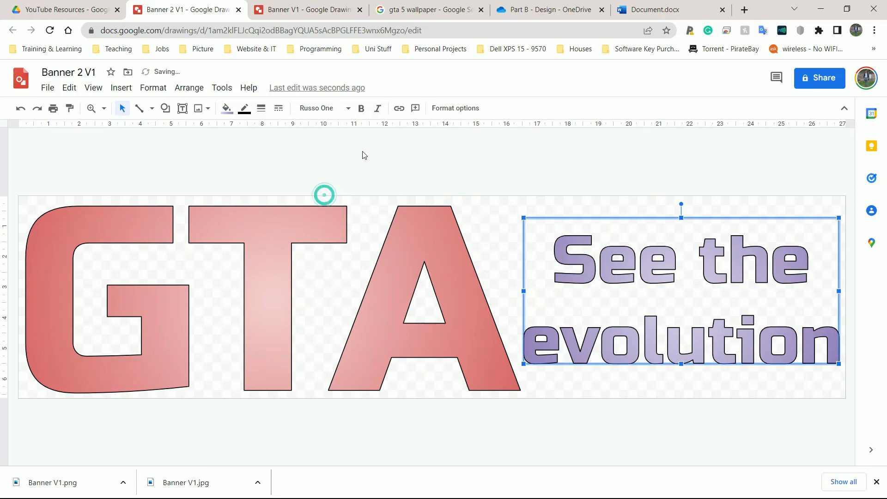
{"action": "left_click", "coordinate": [366, 147]}
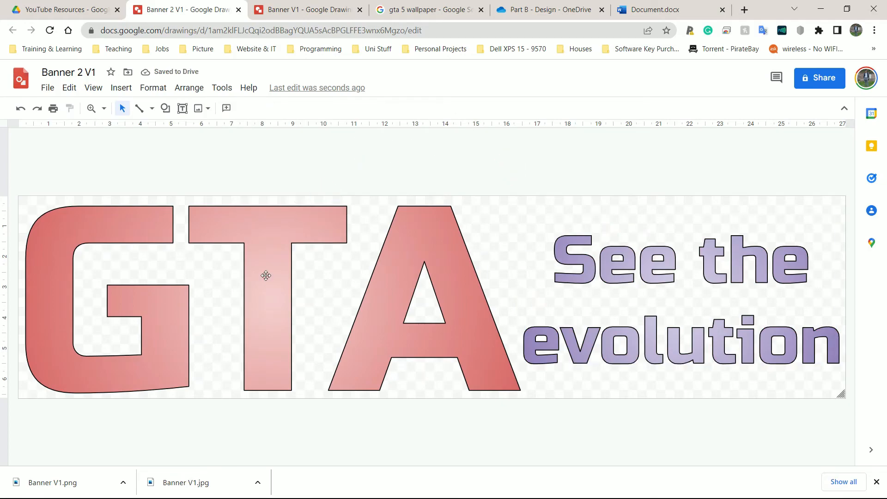
Set the canvas background to the lightest grey radial gradient
{"action": "left_click", "coordinate": [436, 128]}
{"action": "left_click", "coordinate": [530, 210]}
{"action": "right_click", "coordinate": [528, 210]}
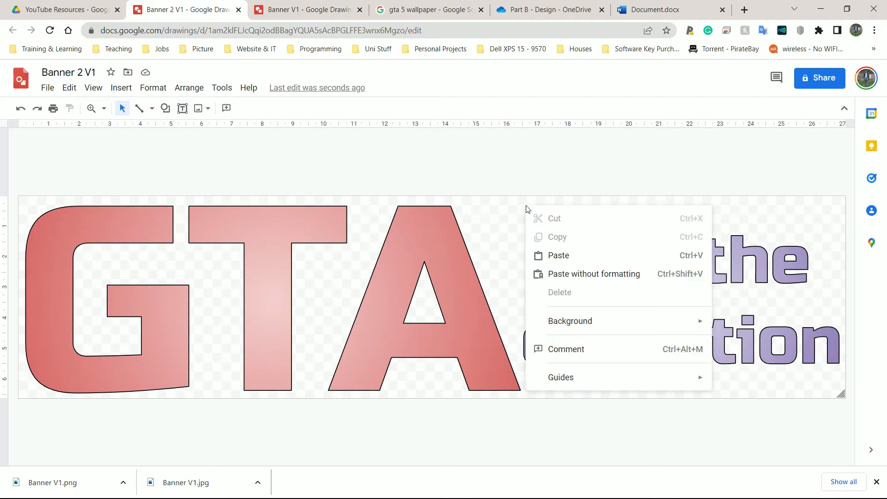
{"action": "mouse_move", "coordinate": [582, 328]}
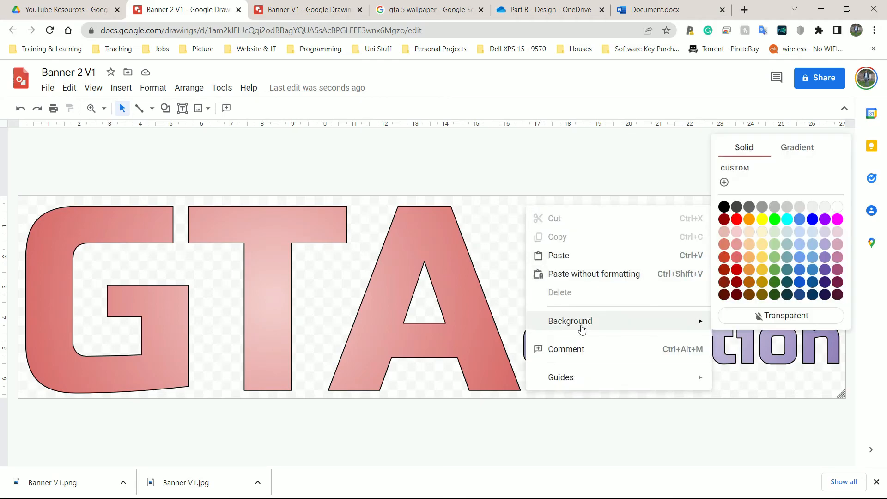
{"action": "mouse_move", "coordinate": [683, 320]}
{"action": "left_click", "coordinate": [787, 144]}
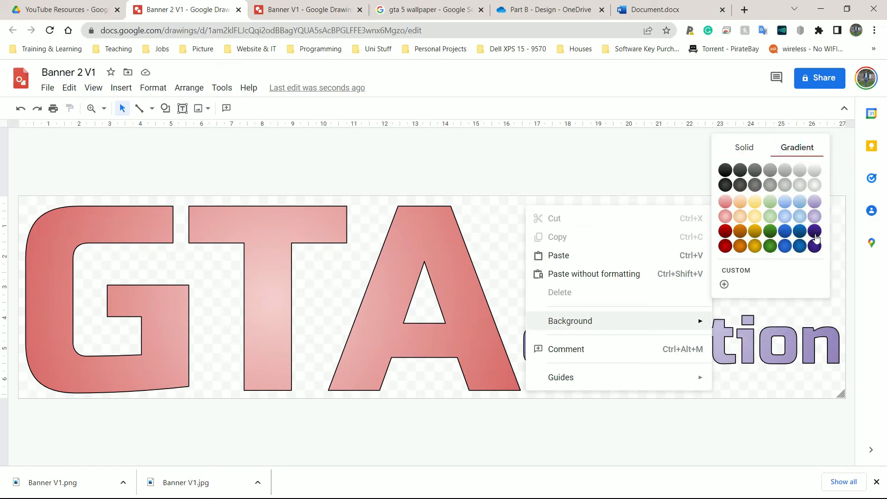
{"action": "left_click", "coordinate": [814, 184]}
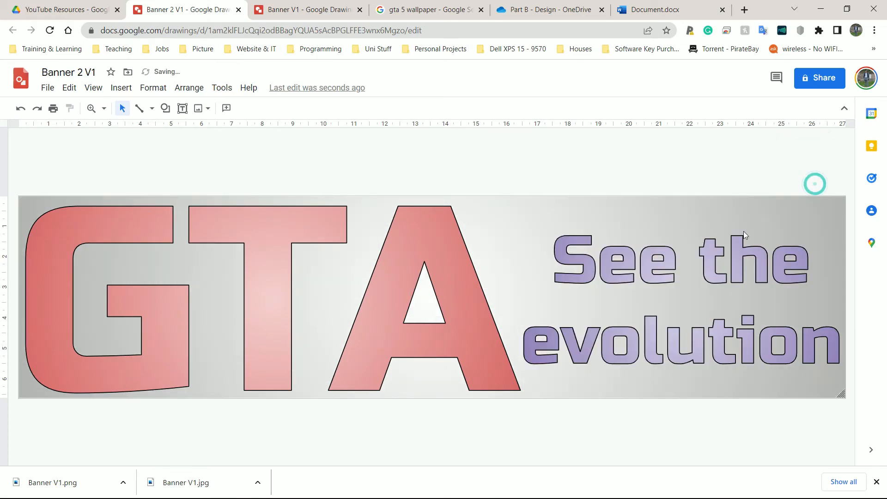
{"action": "left_click", "coordinate": [569, 231]}
{"action": "left_click", "coordinate": [529, 148]}
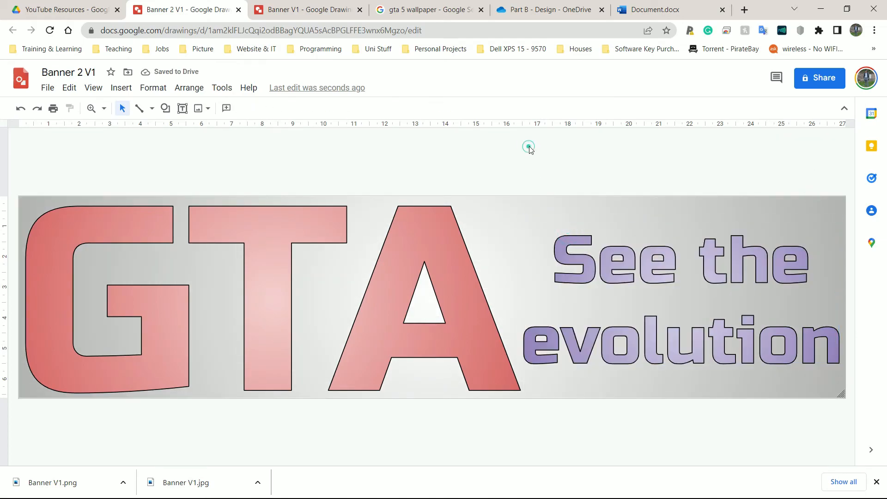
Download the Banner 2 V1 drawing as a PNG image and as a JPEG image
{"action": "left_click", "coordinate": [47, 88]}
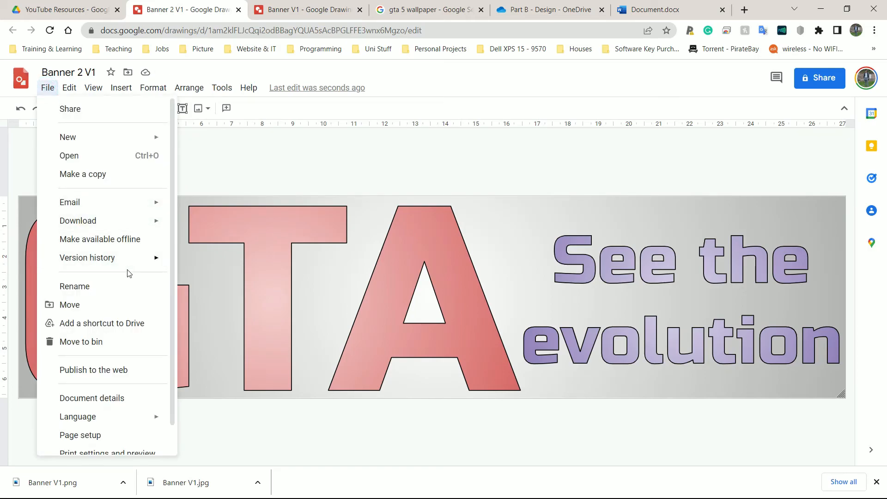
{"action": "mouse_move", "coordinate": [115, 224]}
{"action": "left_click", "coordinate": [220, 258]}
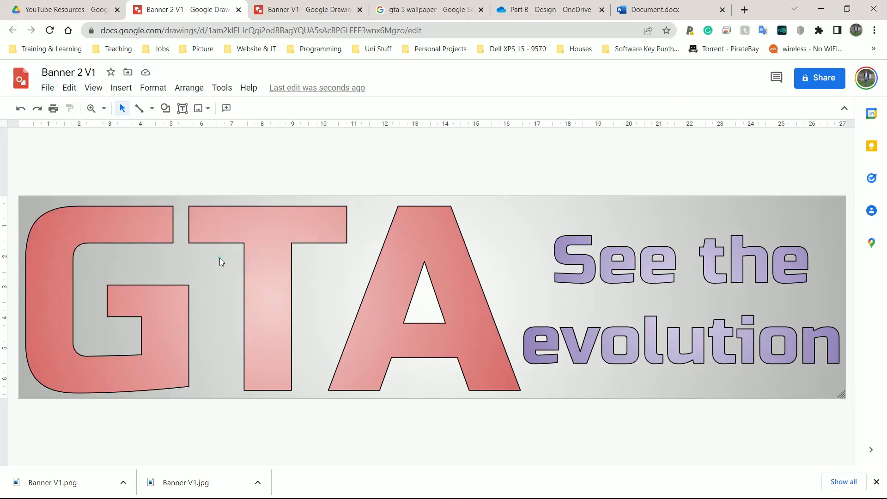
{"action": "left_click", "coordinate": [51, 89]}
{"action": "mouse_move", "coordinate": [109, 223]}
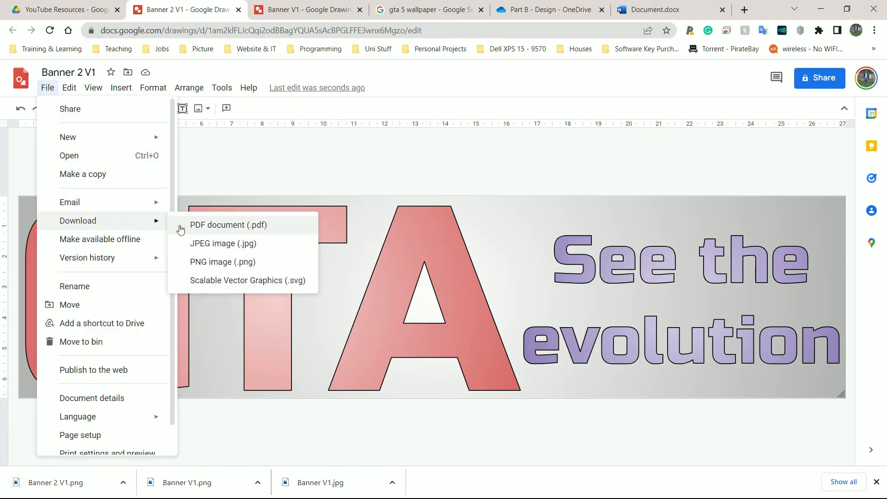
{"action": "left_click", "coordinate": [205, 243]}
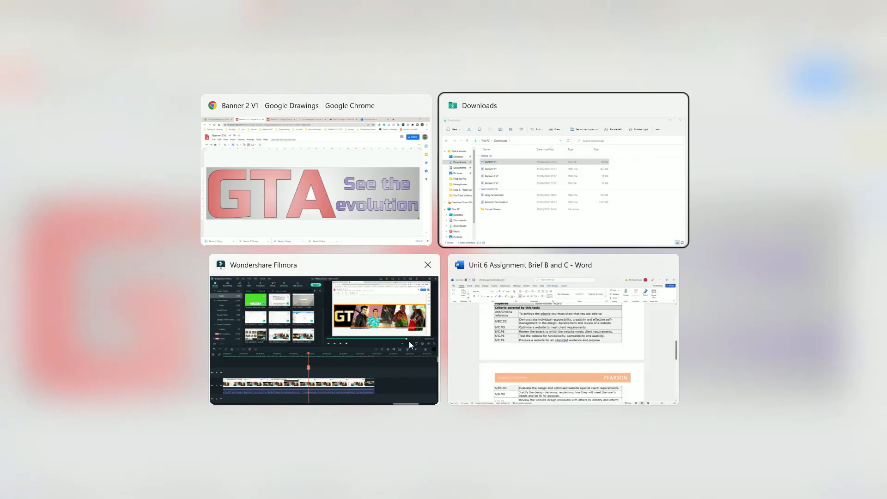
Switch to the Downloads folder in File Explorer and compare the file sizes of the Banner 2 V1 JPG and PNG
{"action": "key", "text": "super+Tab"}
{"action": "left_click", "coordinate": [522, 196]}
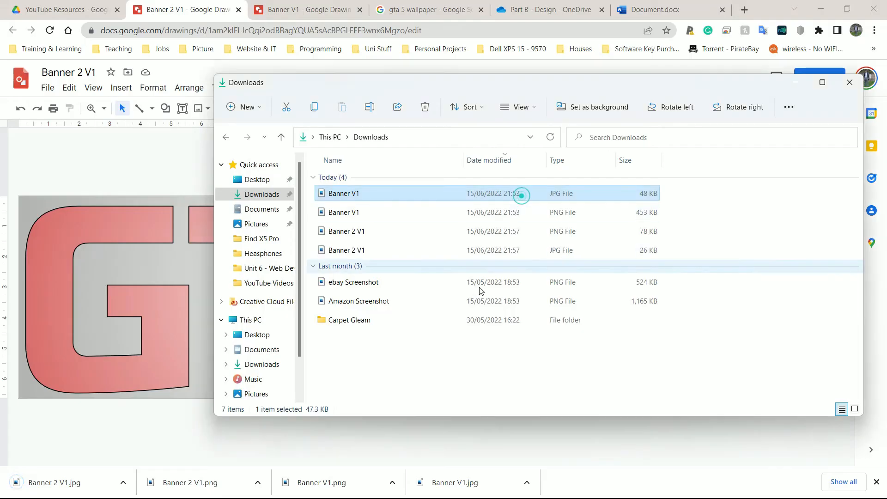
{"action": "left_click", "coordinate": [419, 379]}
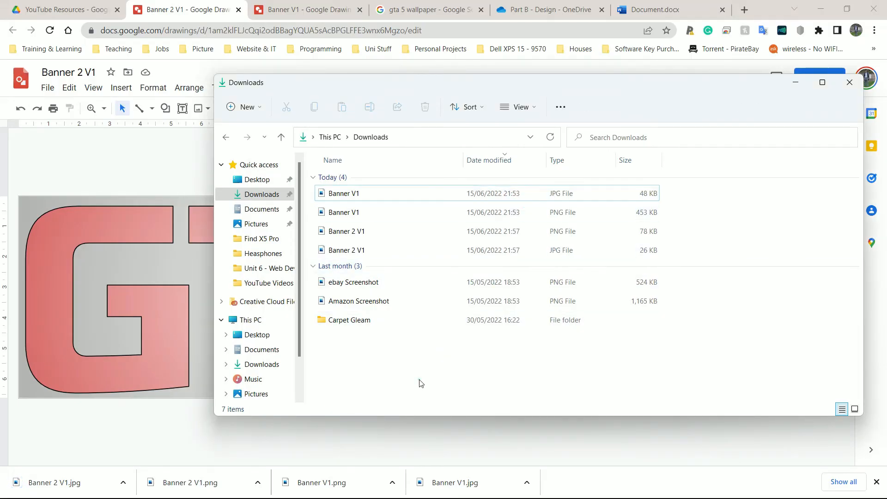
{"action": "left_click", "coordinate": [378, 250]}
{"action": "left_click", "coordinate": [497, 360]}
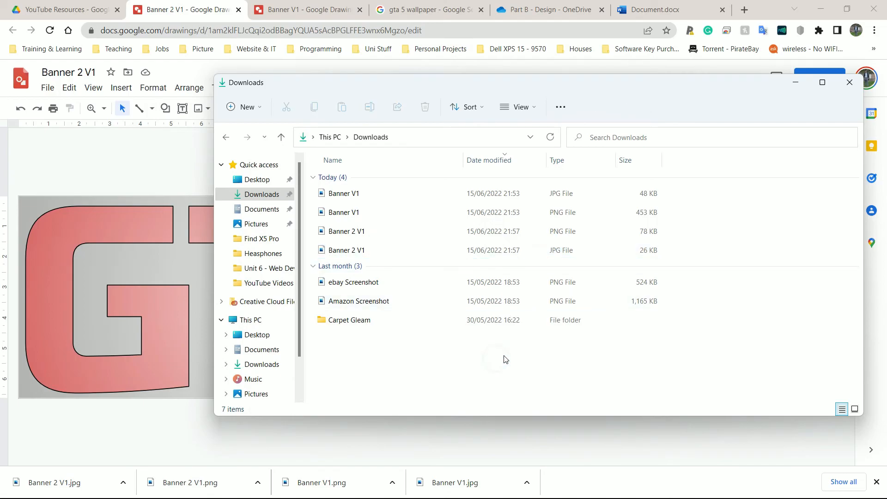
{"action": "right_click", "coordinate": [497, 362]}
{"action": "left_click", "coordinate": [462, 355]}
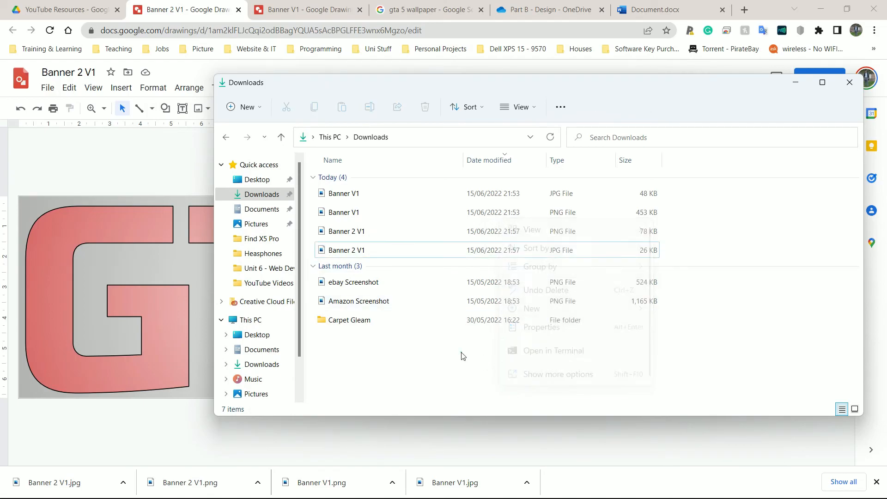
{"action": "left_click", "coordinate": [567, 236]}
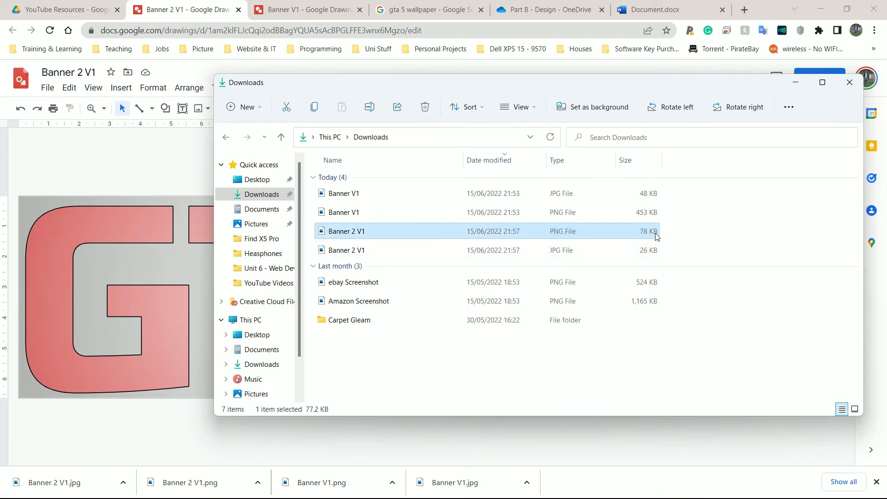
Check the Banner 2 V1 JPG's file size, compare it side by side with the PNG in Photos, and close both windows
{"action": "left_click", "coordinate": [635, 252]}
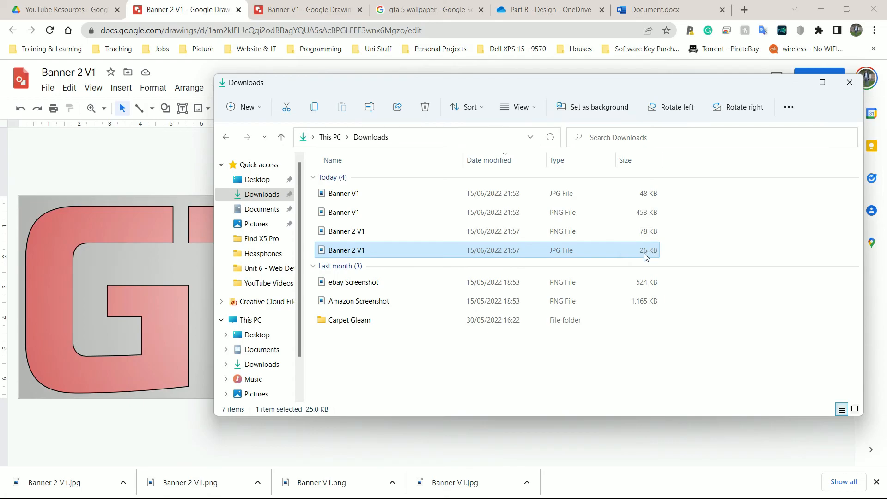
{"action": "left_click", "coordinate": [464, 361]}
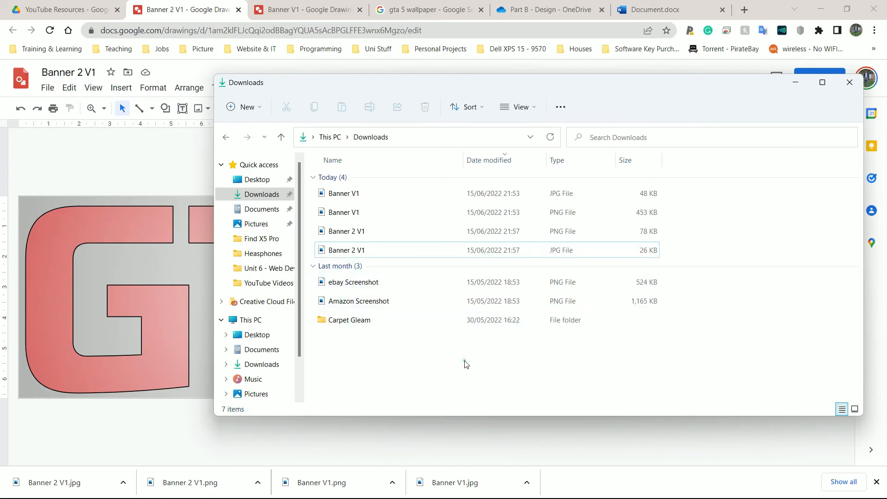
{"action": "left_click", "coordinate": [372, 253]}
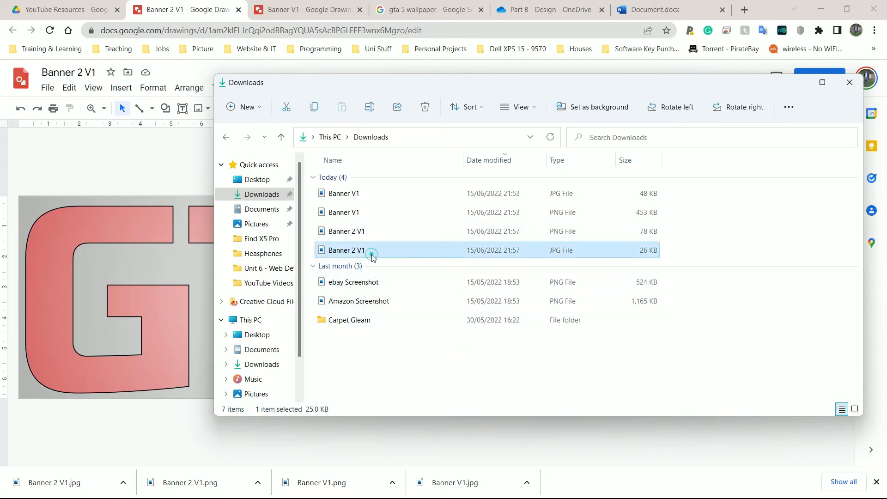
{"action": "double_click", "coordinate": [326, 253]}
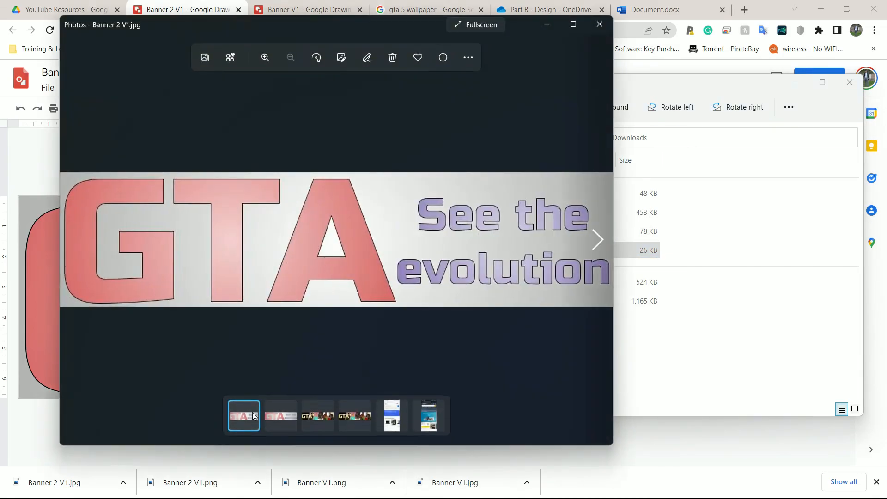
{"action": "left_click", "coordinate": [254, 406]}
{"action": "left_click", "coordinate": [268, 408]}
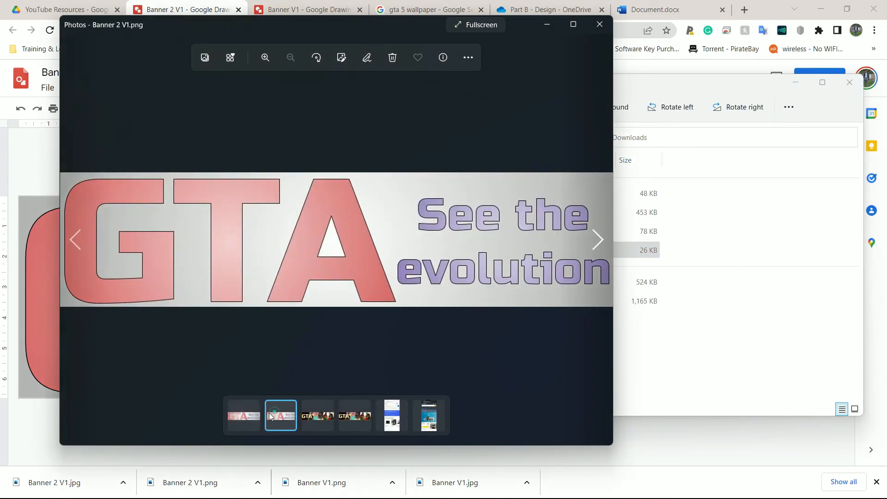
{"action": "mouse_move", "coordinate": [357, 285]}
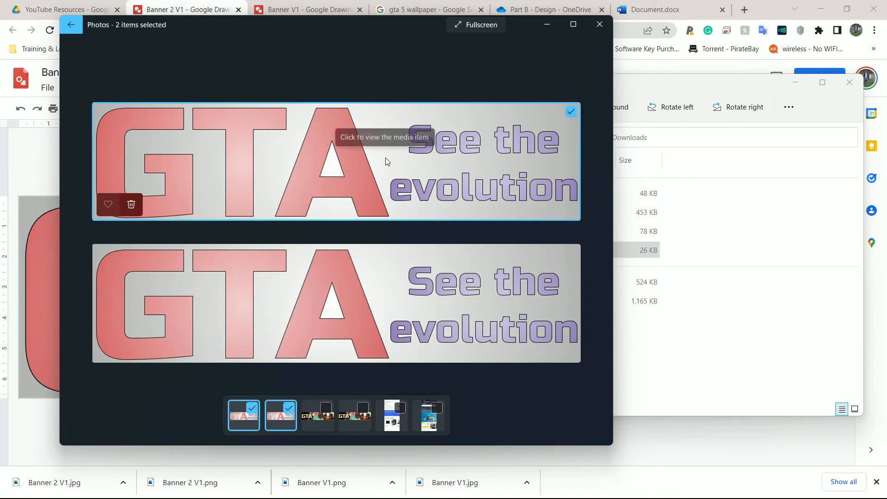
{"action": "left_click", "coordinate": [600, 25]}
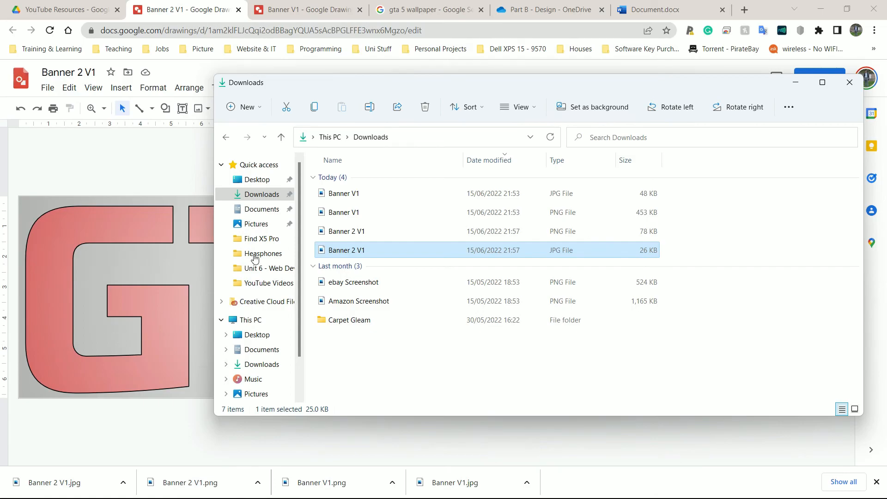
{"action": "left_click", "coordinate": [849, 82]}
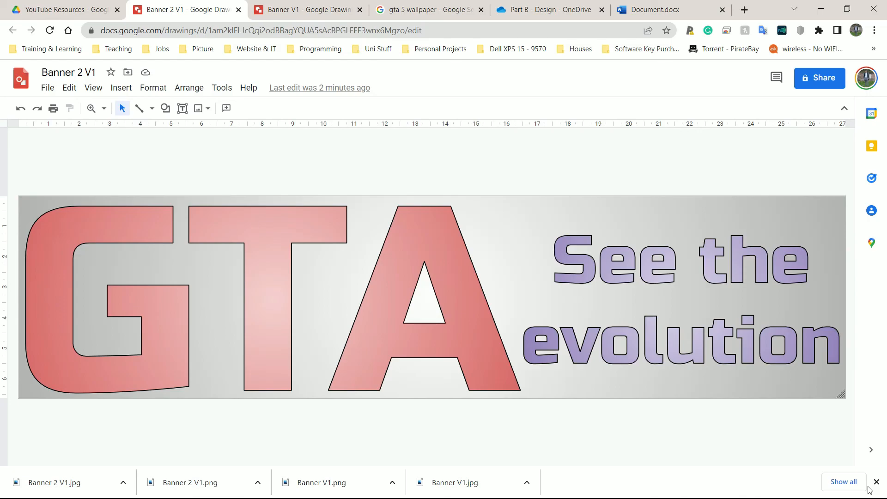
Switch to the Word document and review the Create Banner section's first screenshot and the GTA image source links
{"action": "left_click", "coordinate": [492, 253]}
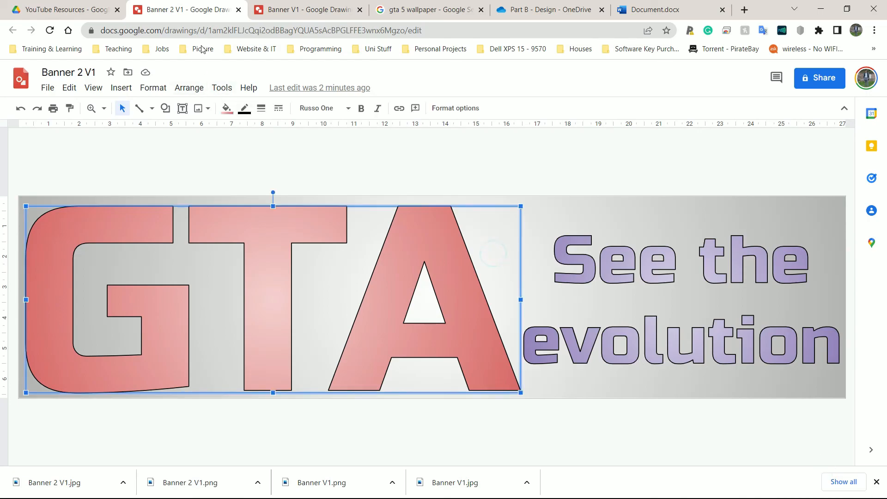
{"action": "left_click", "coordinate": [655, 10]}
{"action": "scroll", "coordinate": [593, 176], "scroll_direction": "down", "scroll_amount": 1}
{"action": "scroll", "coordinate": [388, 229], "scroll_direction": "up", "scroll_amount": 1}
{"action": "left_click", "coordinate": [399, 195]}
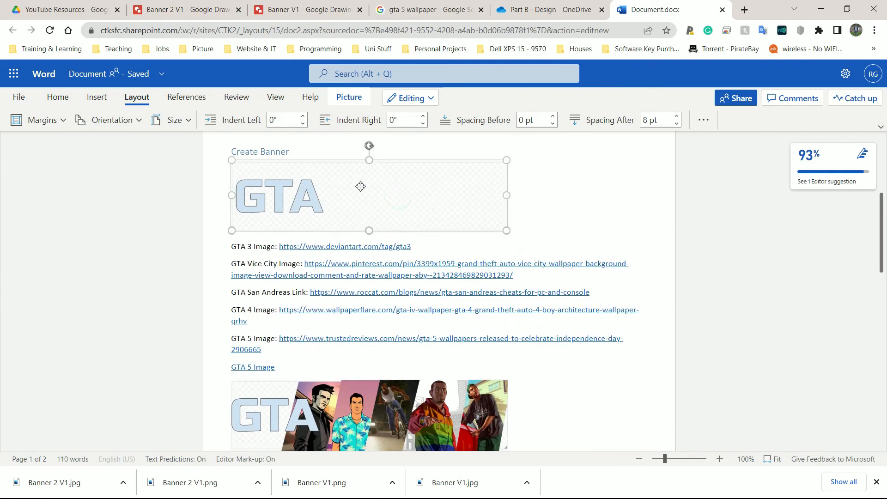
{"action": "scroll", "coordinate": [392, 194], "scroll_direction": "down", "scroll_amount": 1}
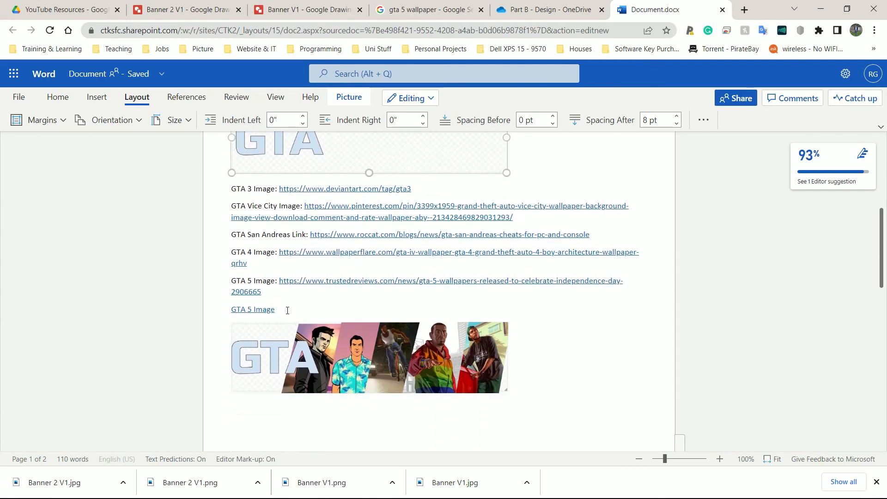
{"action": "left_click_drag", "start_coordinate": [287, 310], "coordinate": [221, 197]}
Add a blank line below the GTA character collage screenshot in the Create Banner section
{"action": "left_click", "coordinate": [400, 354]}
{"action": "left_click", "coordinate": [553, 355]}
{"action": "scroll", "coordinate": [555, 342], "scroll_direction": "down", "scroll_amount": 1}
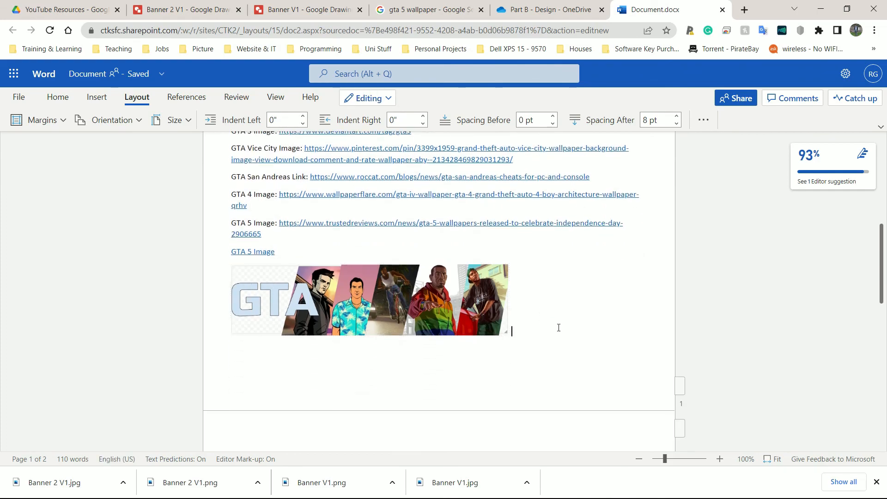
{"action": "key", "text": "Return"}
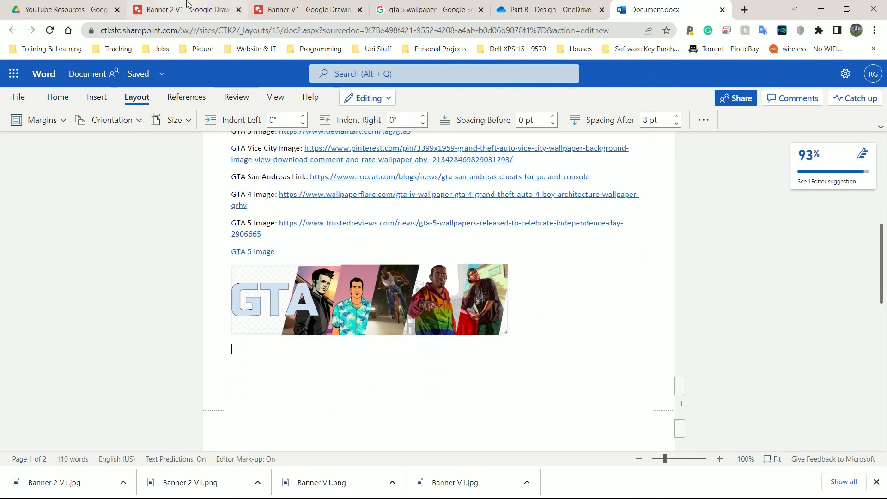
Check the finished Banner V1 drawing and insert its downloaded image into the Word document below the collage screenshot
{"action": "left_click", "coordinate": [279, 10]}
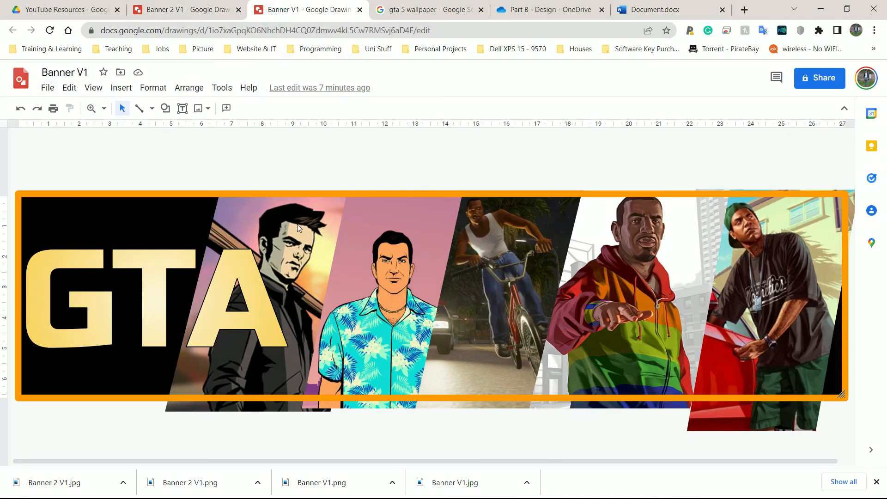
{"action": "key", "text": "alt+Tab"}
{"action": "key", "text": "alt+shift+Tab"}
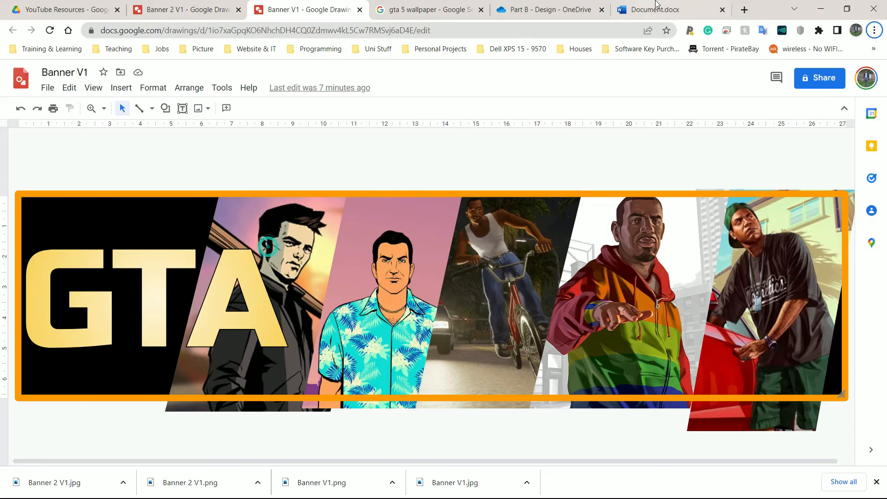
{"action": "left_click", "coordinate": [665, 10]}
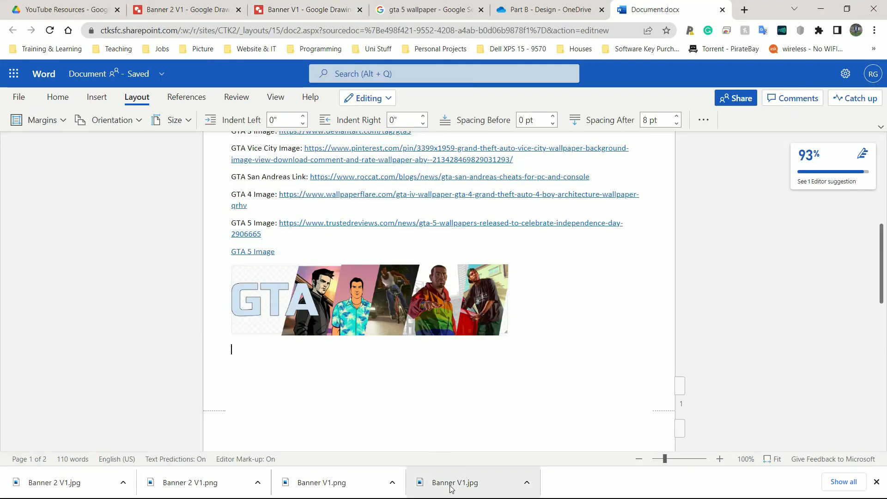
{"action": "left_click_drag", "start_coordinate": [396, 488], "coordinate": [401, 371]}
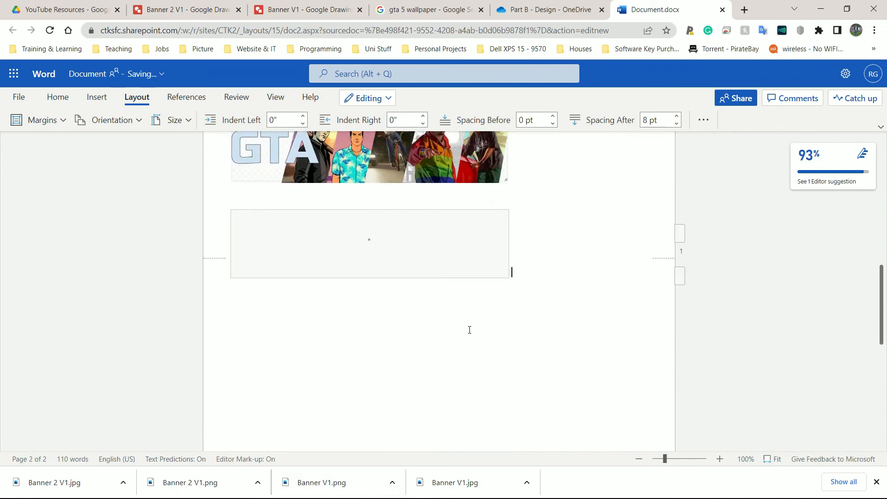
{"action": "scroll", "coordinate": [574, 241], "scroll_direction": "up", "scroll_amount": 2}
{"action": "left_click", "coordinate": [599, 326]}
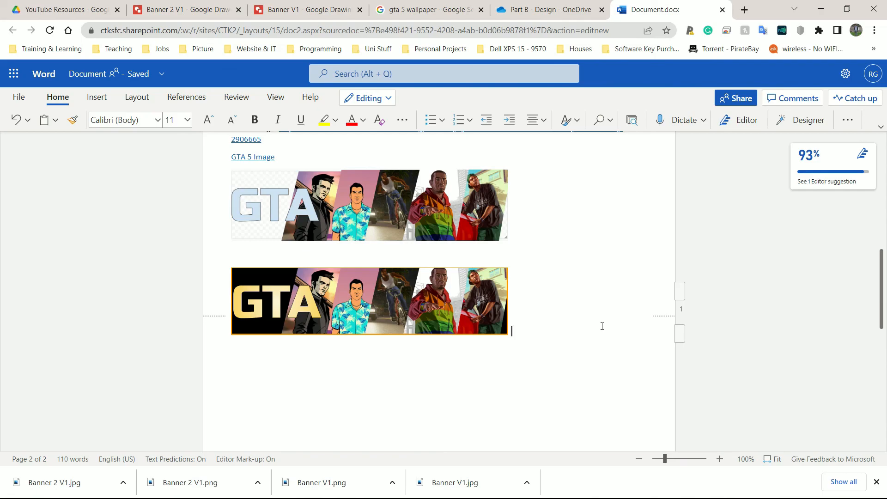
Dismiss the browser's download list and return to the Banner 2 V1 drawing in Google Drawings
{"action": "left_click", "coordinate": [875, 482]}
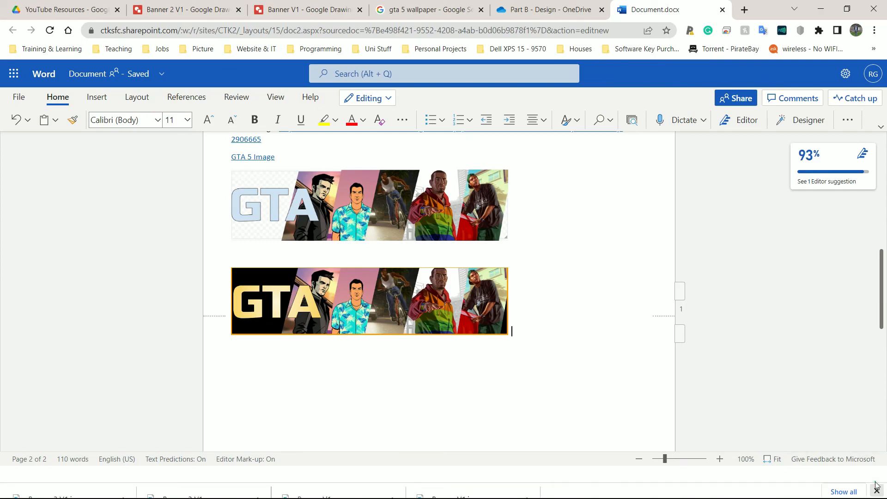
{"action": "left_click", "coordinate": [309, 299]}
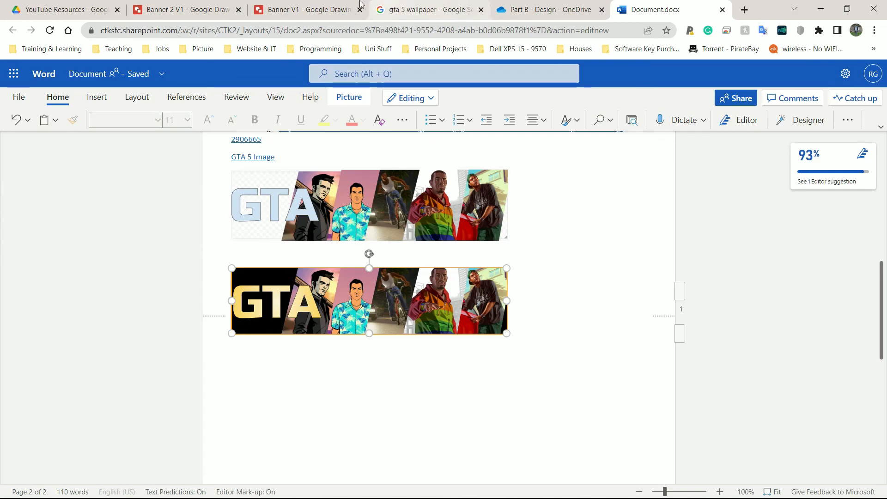
{"action": "left_click", "coordinate": [319, 5]}
{"action": "left_click", "coordinate": [179, 13]}
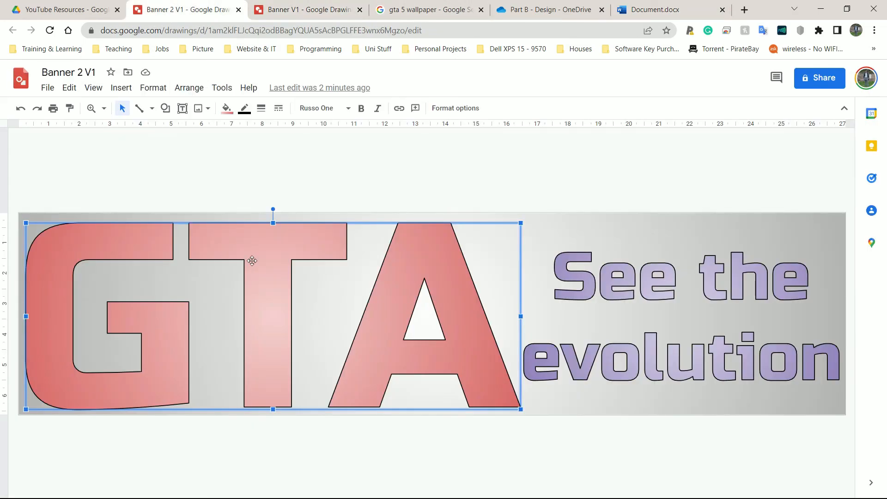